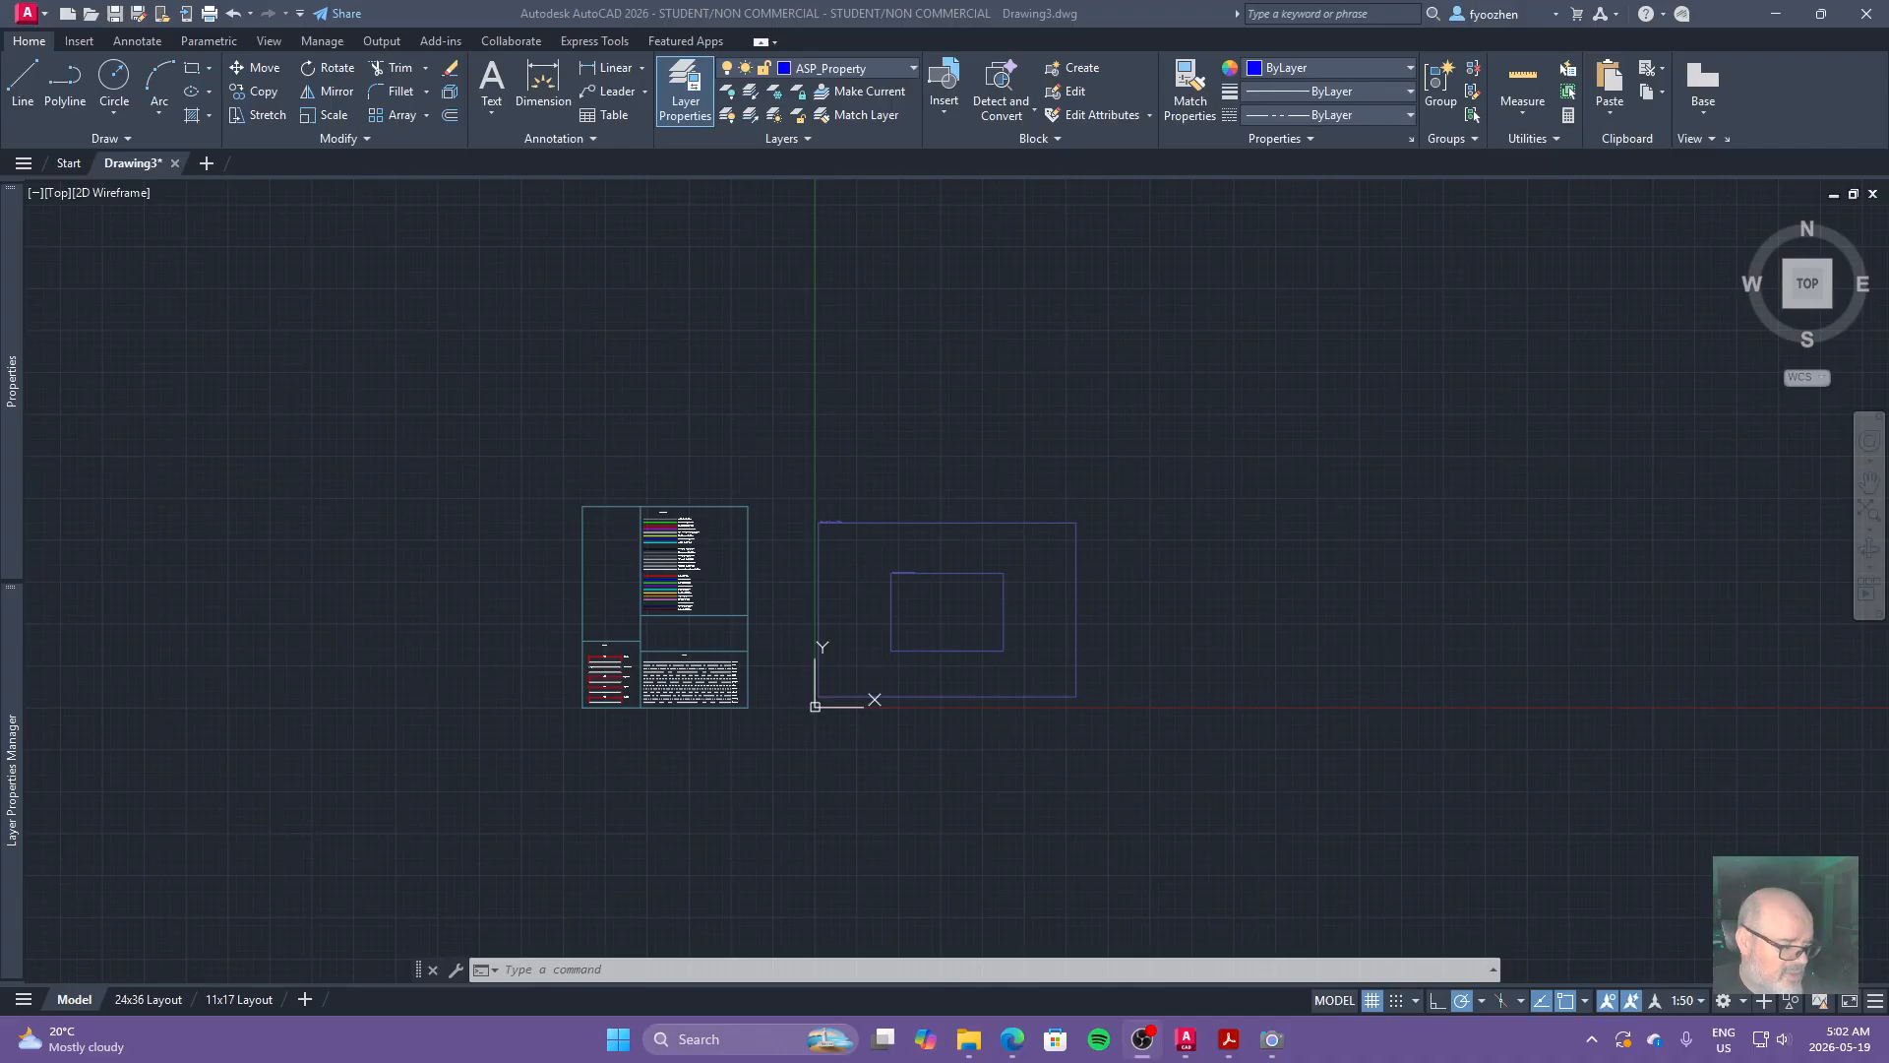
Check the bearings on the cropped site plan PDF and set the AutoCAD drawing's angles to Surveyor's Units with N 0d00'00" E precision.
key("alt+Tab")
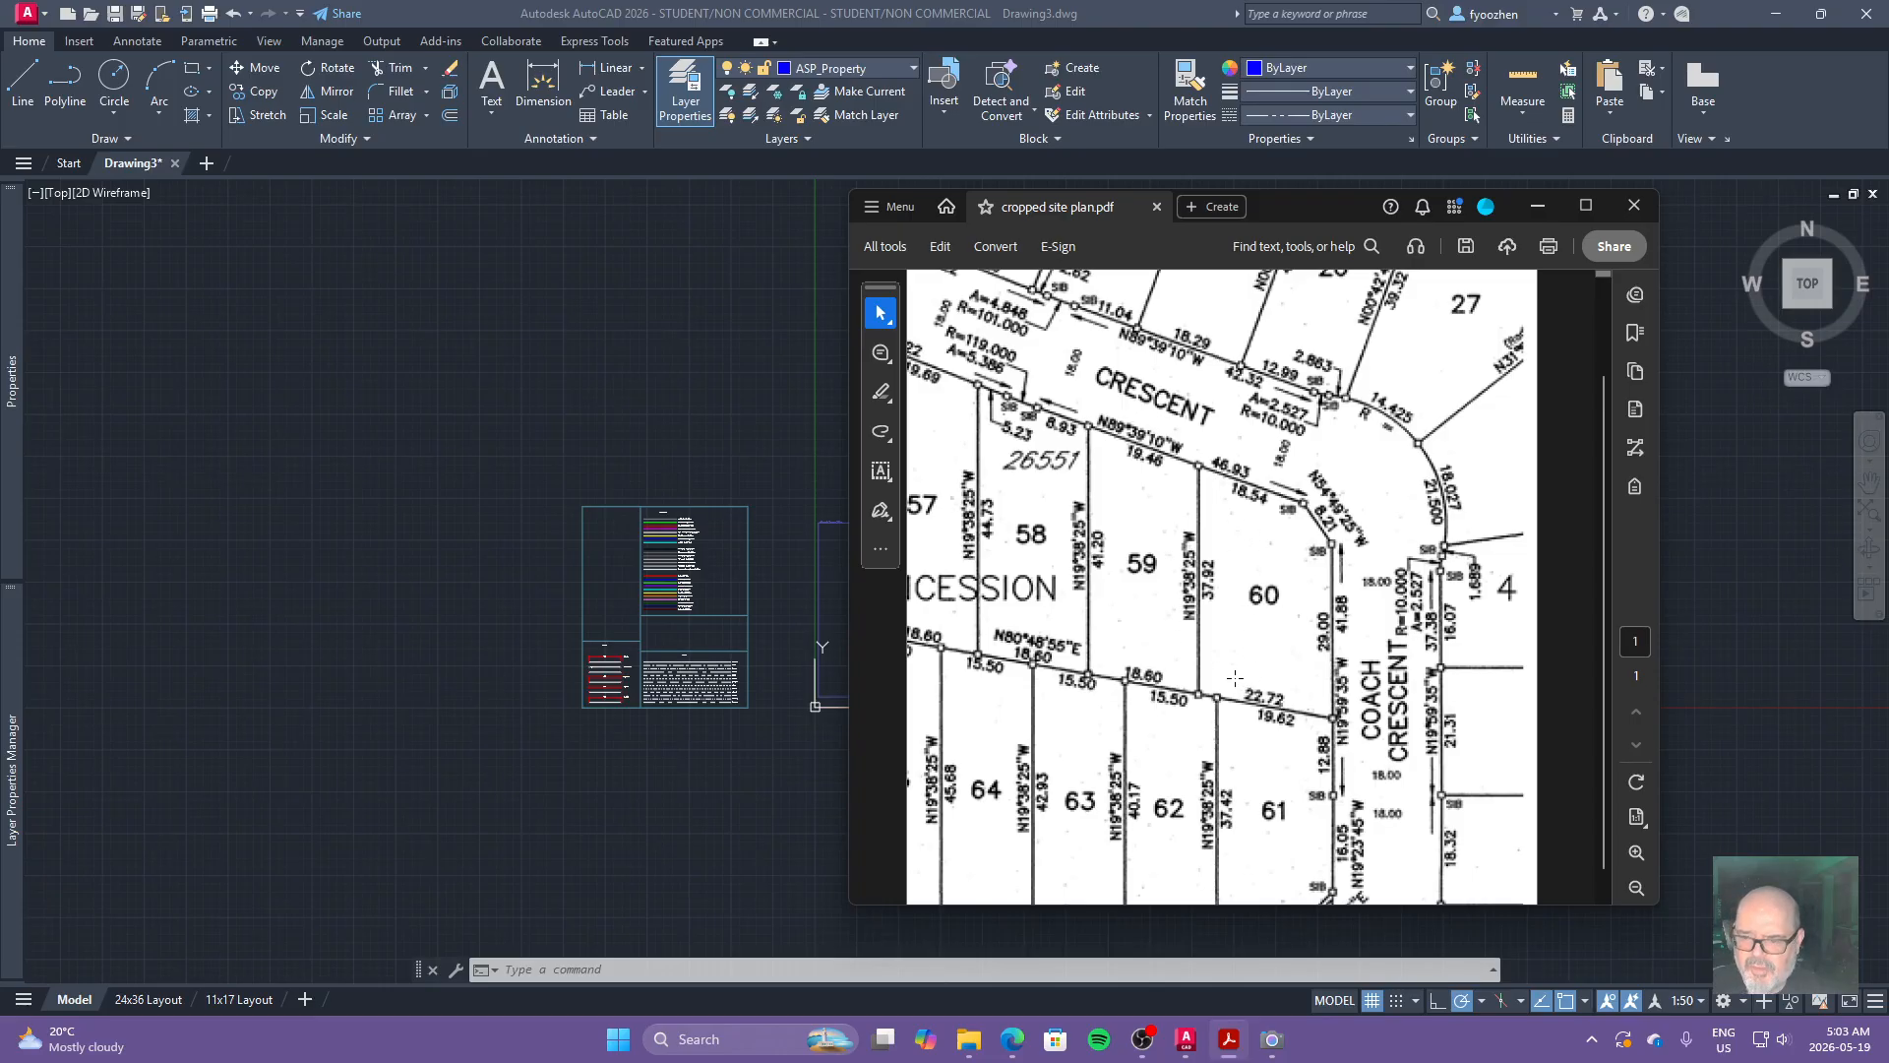
left_click_drag(1324, 208, 0, 256)
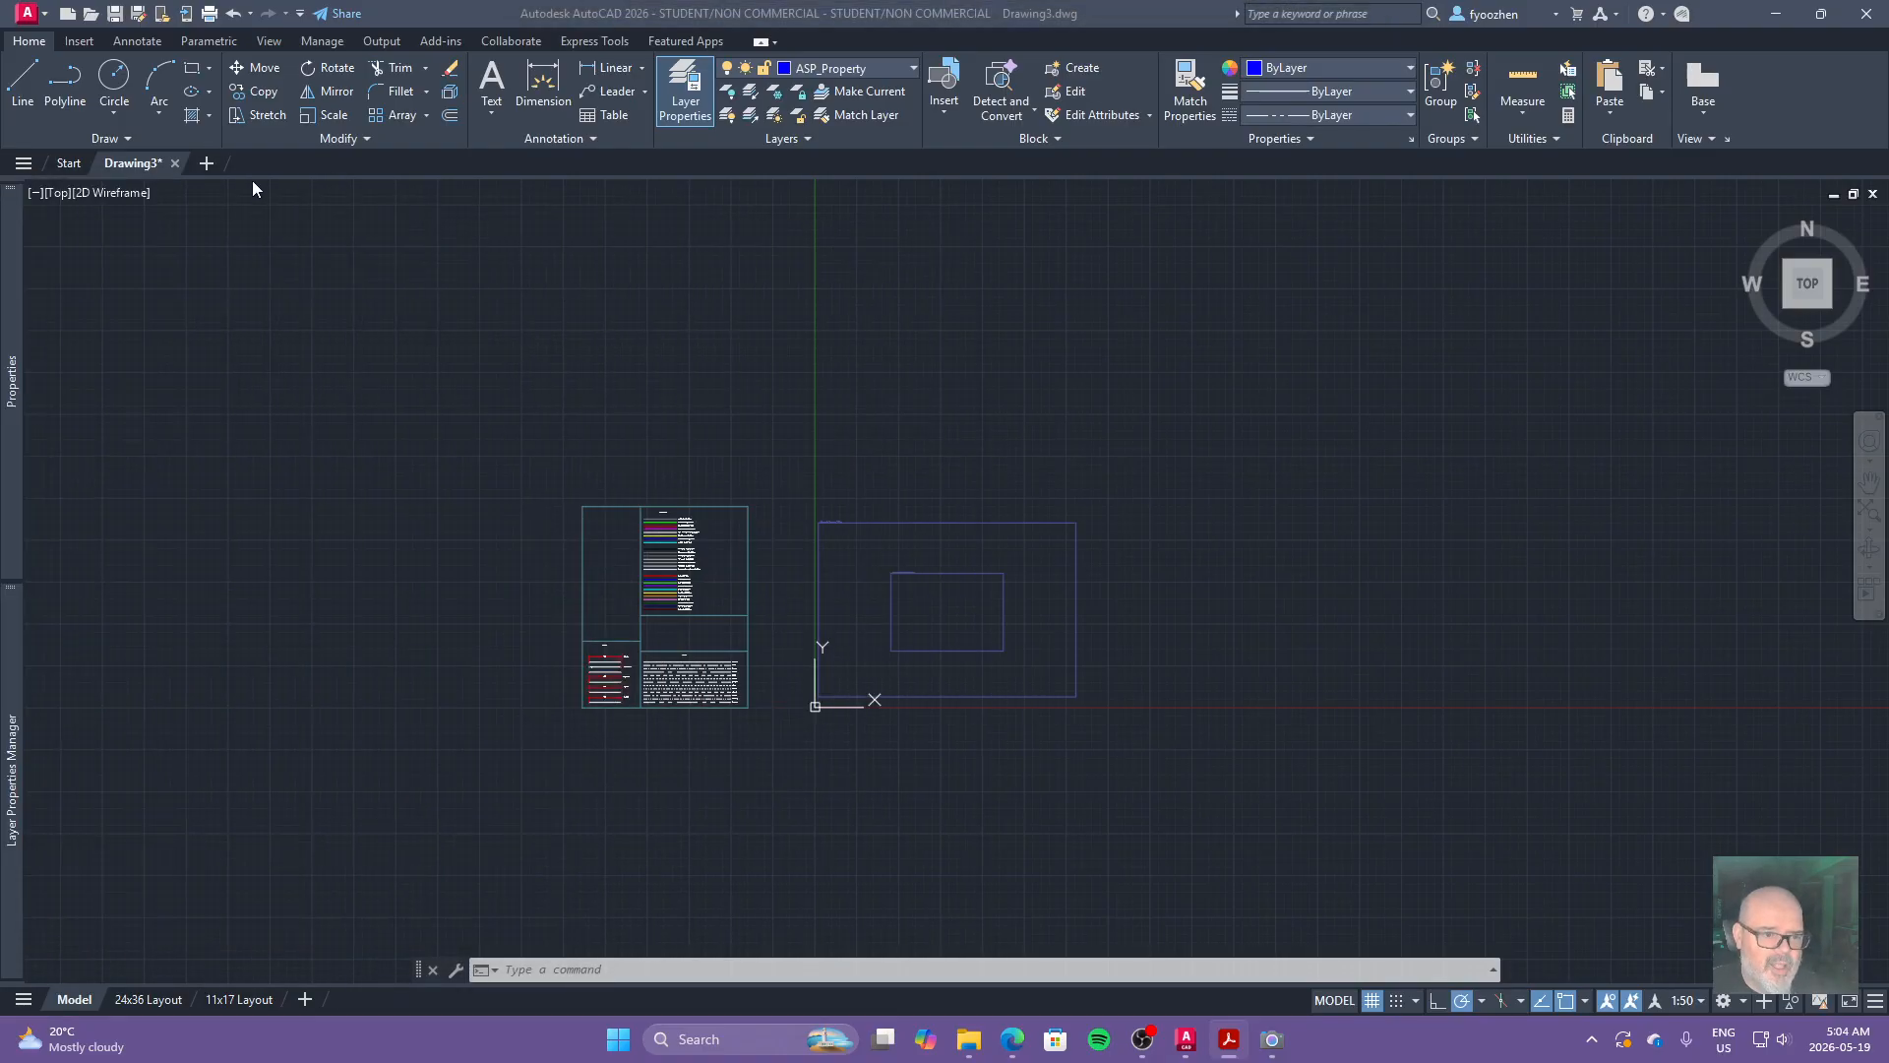
left_click(478, 298)
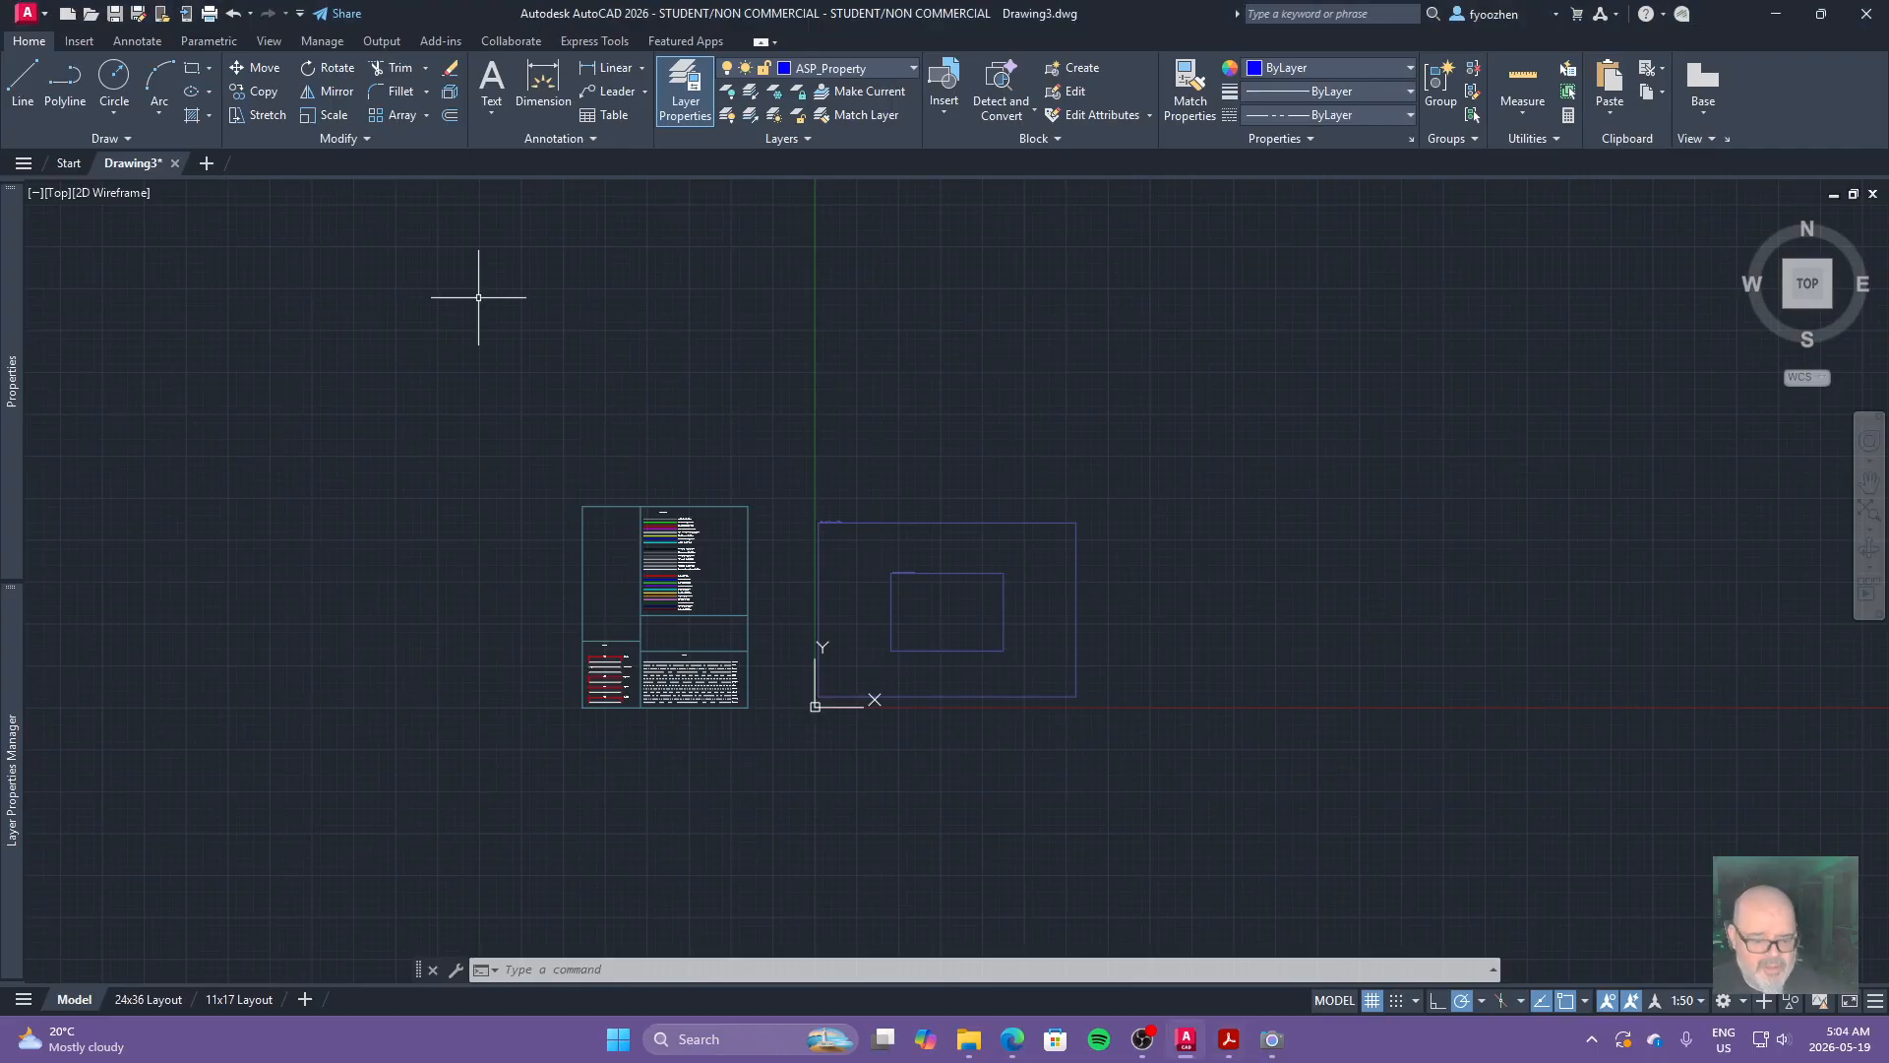
type("units")
key("Return")
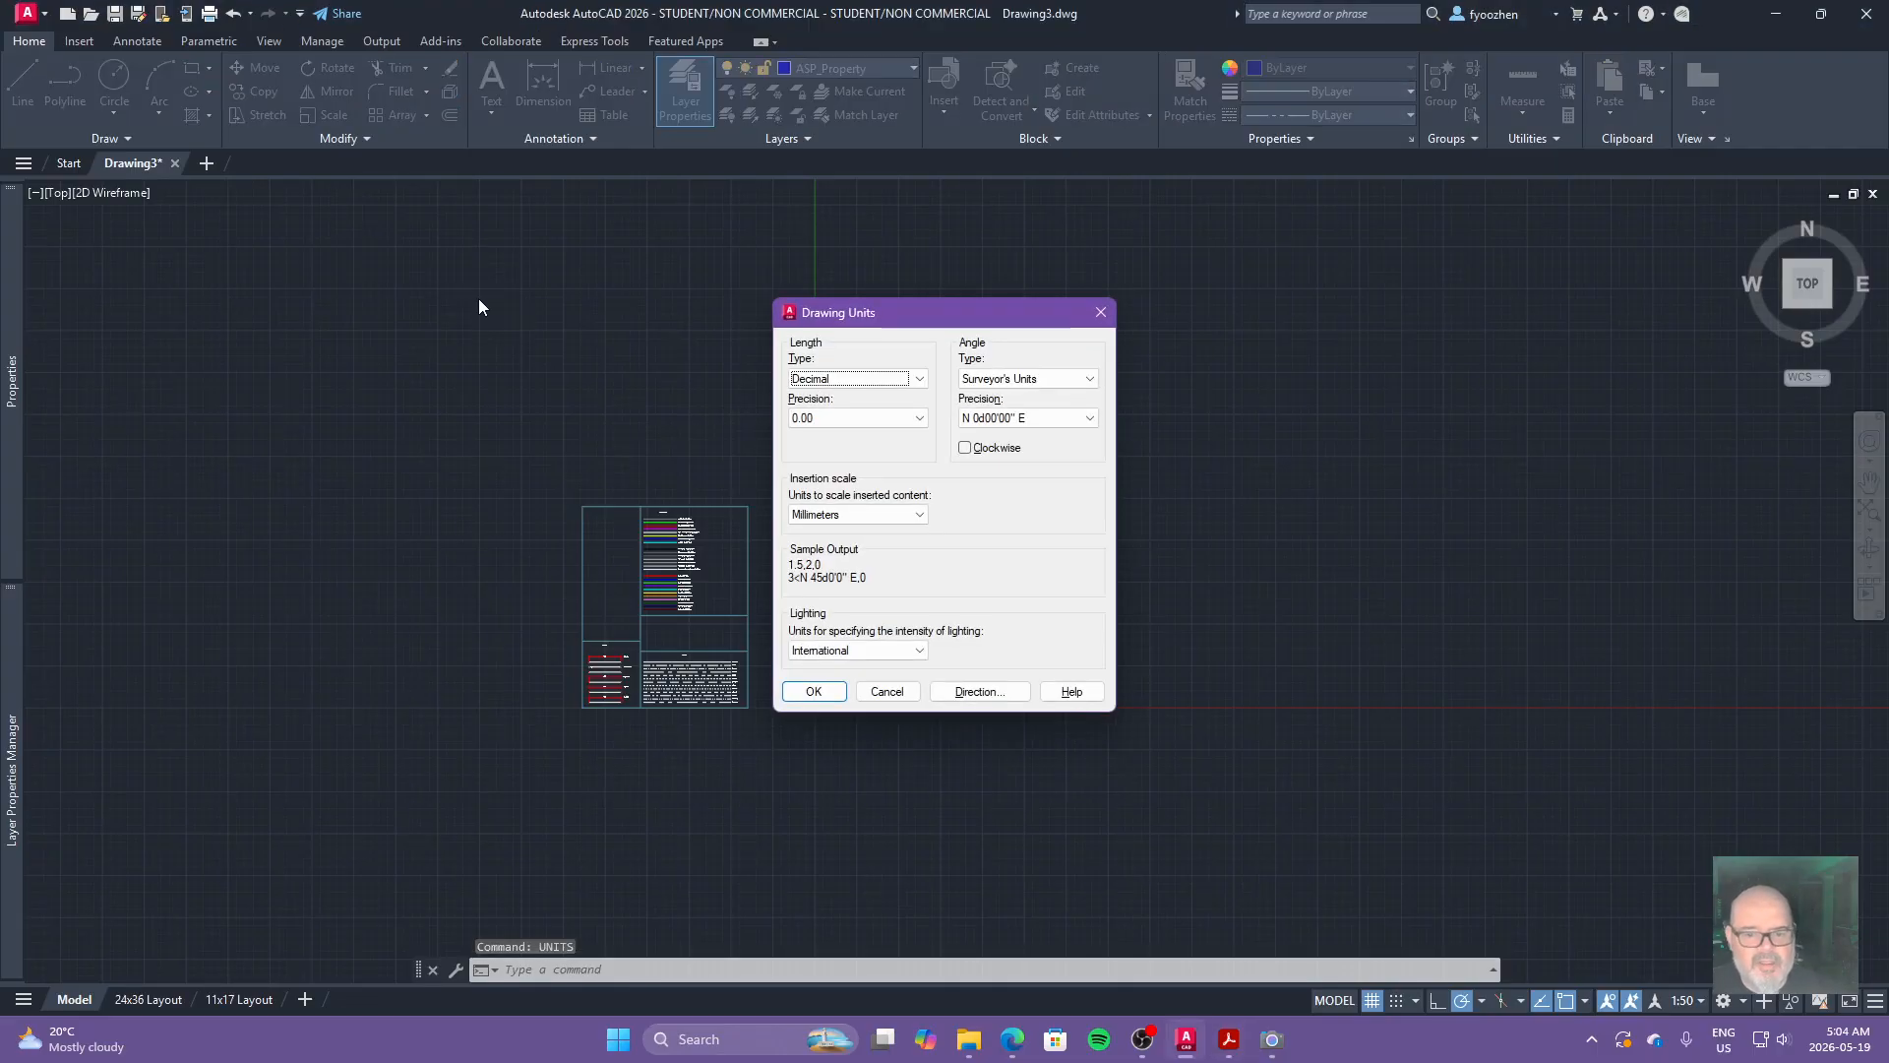
left_click(1055, 384)
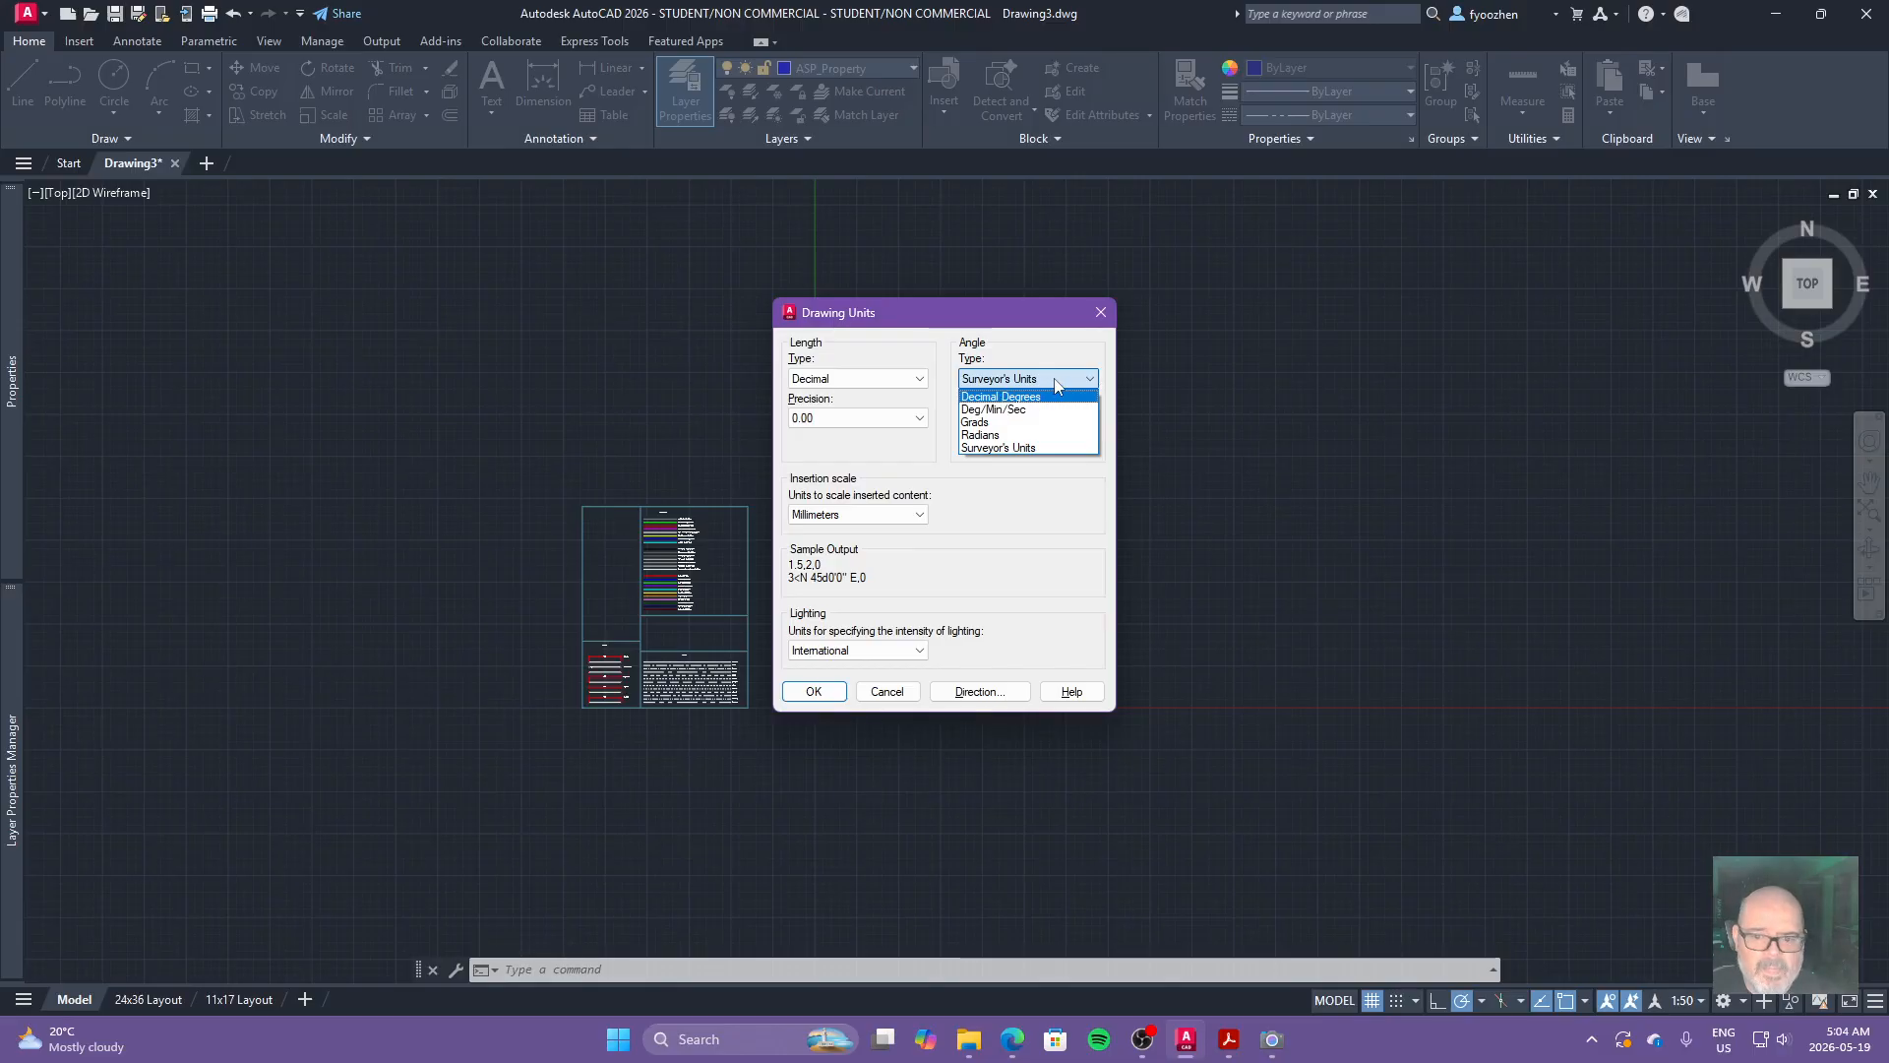
left_click(1028, 448)
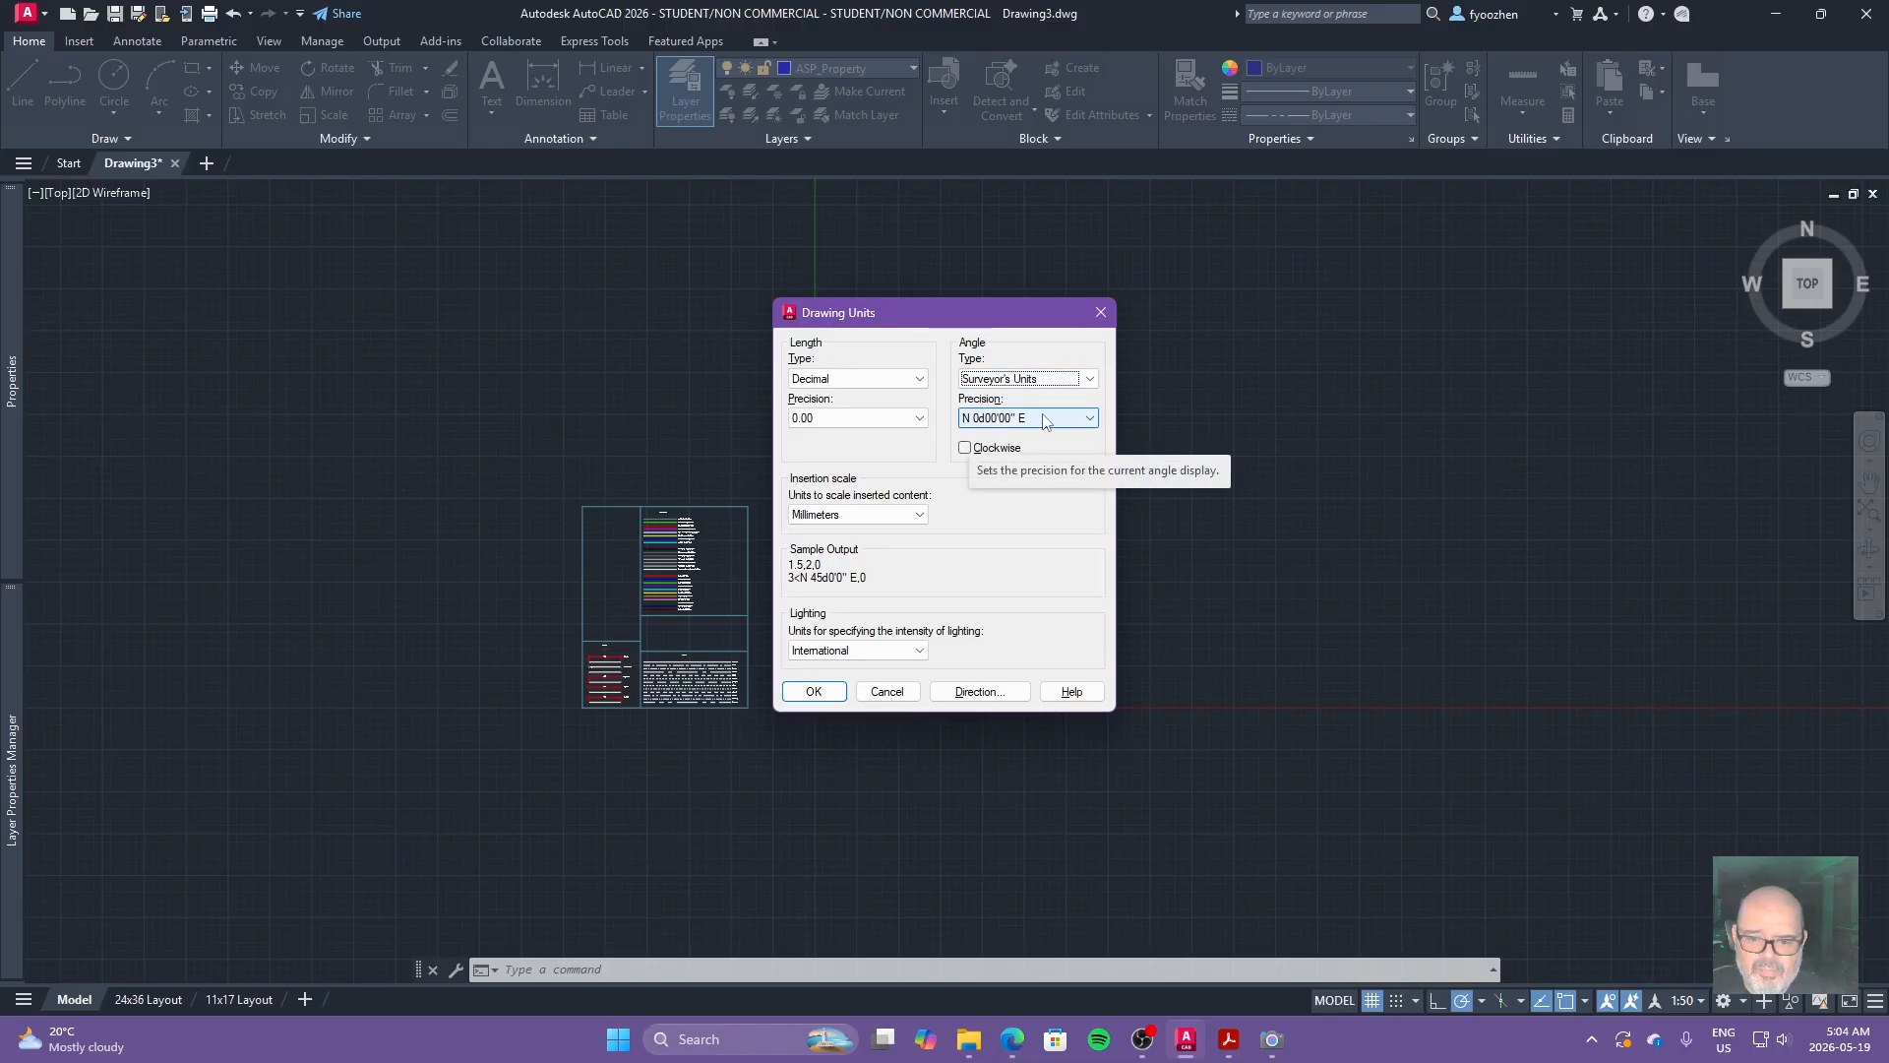
left_click(1045, 418)
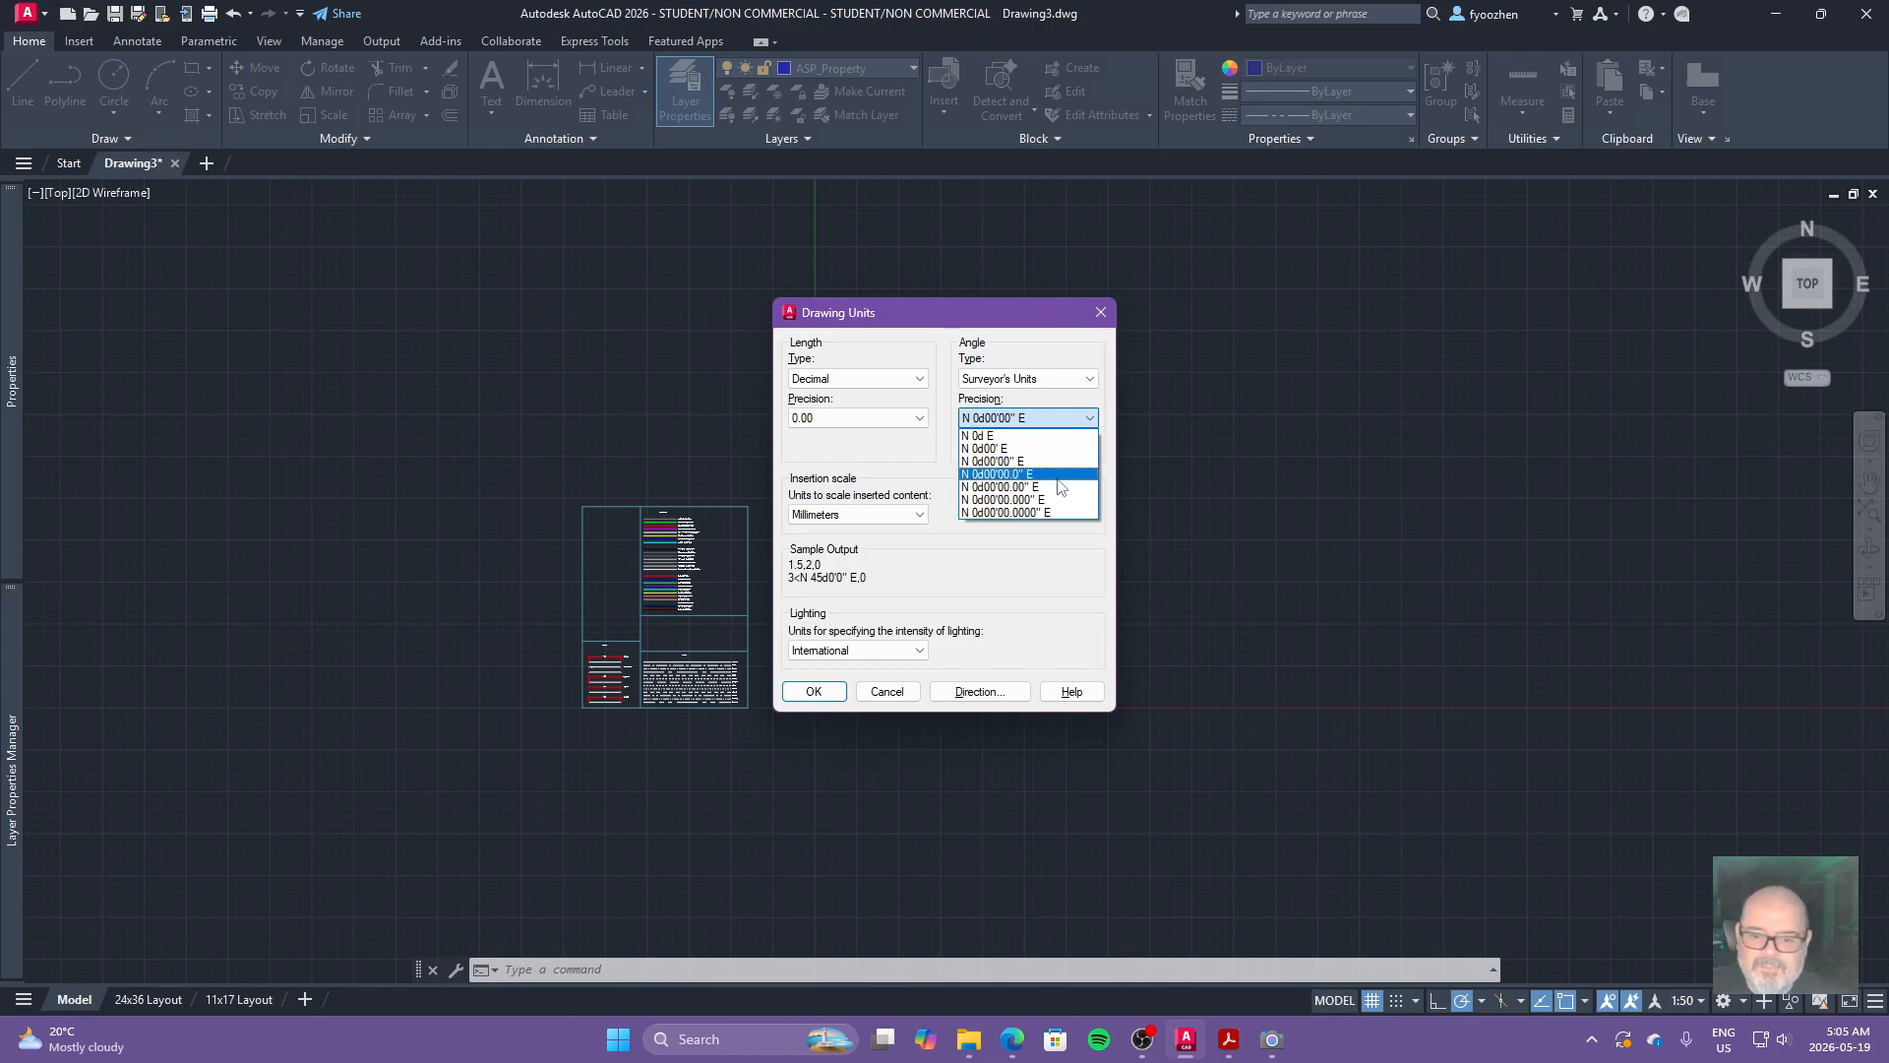
left_click(1009, 461)
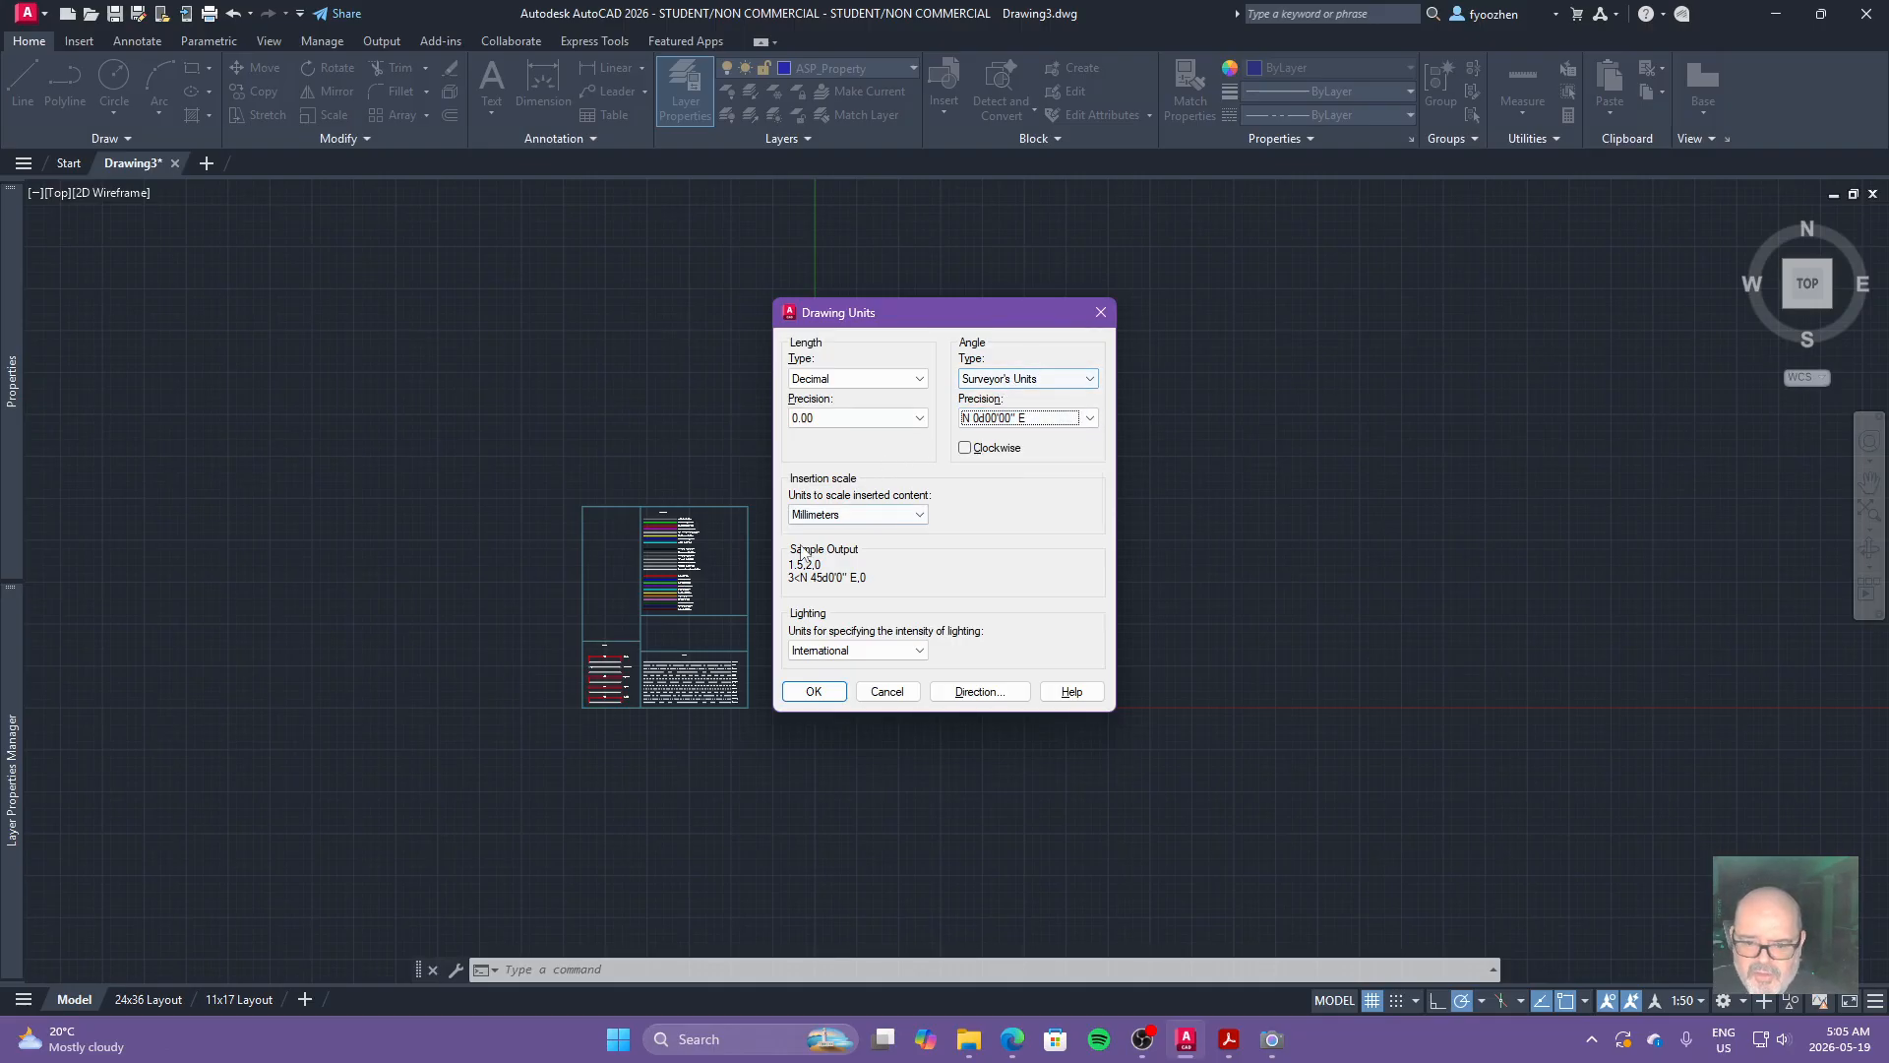
left_click(815, 691)
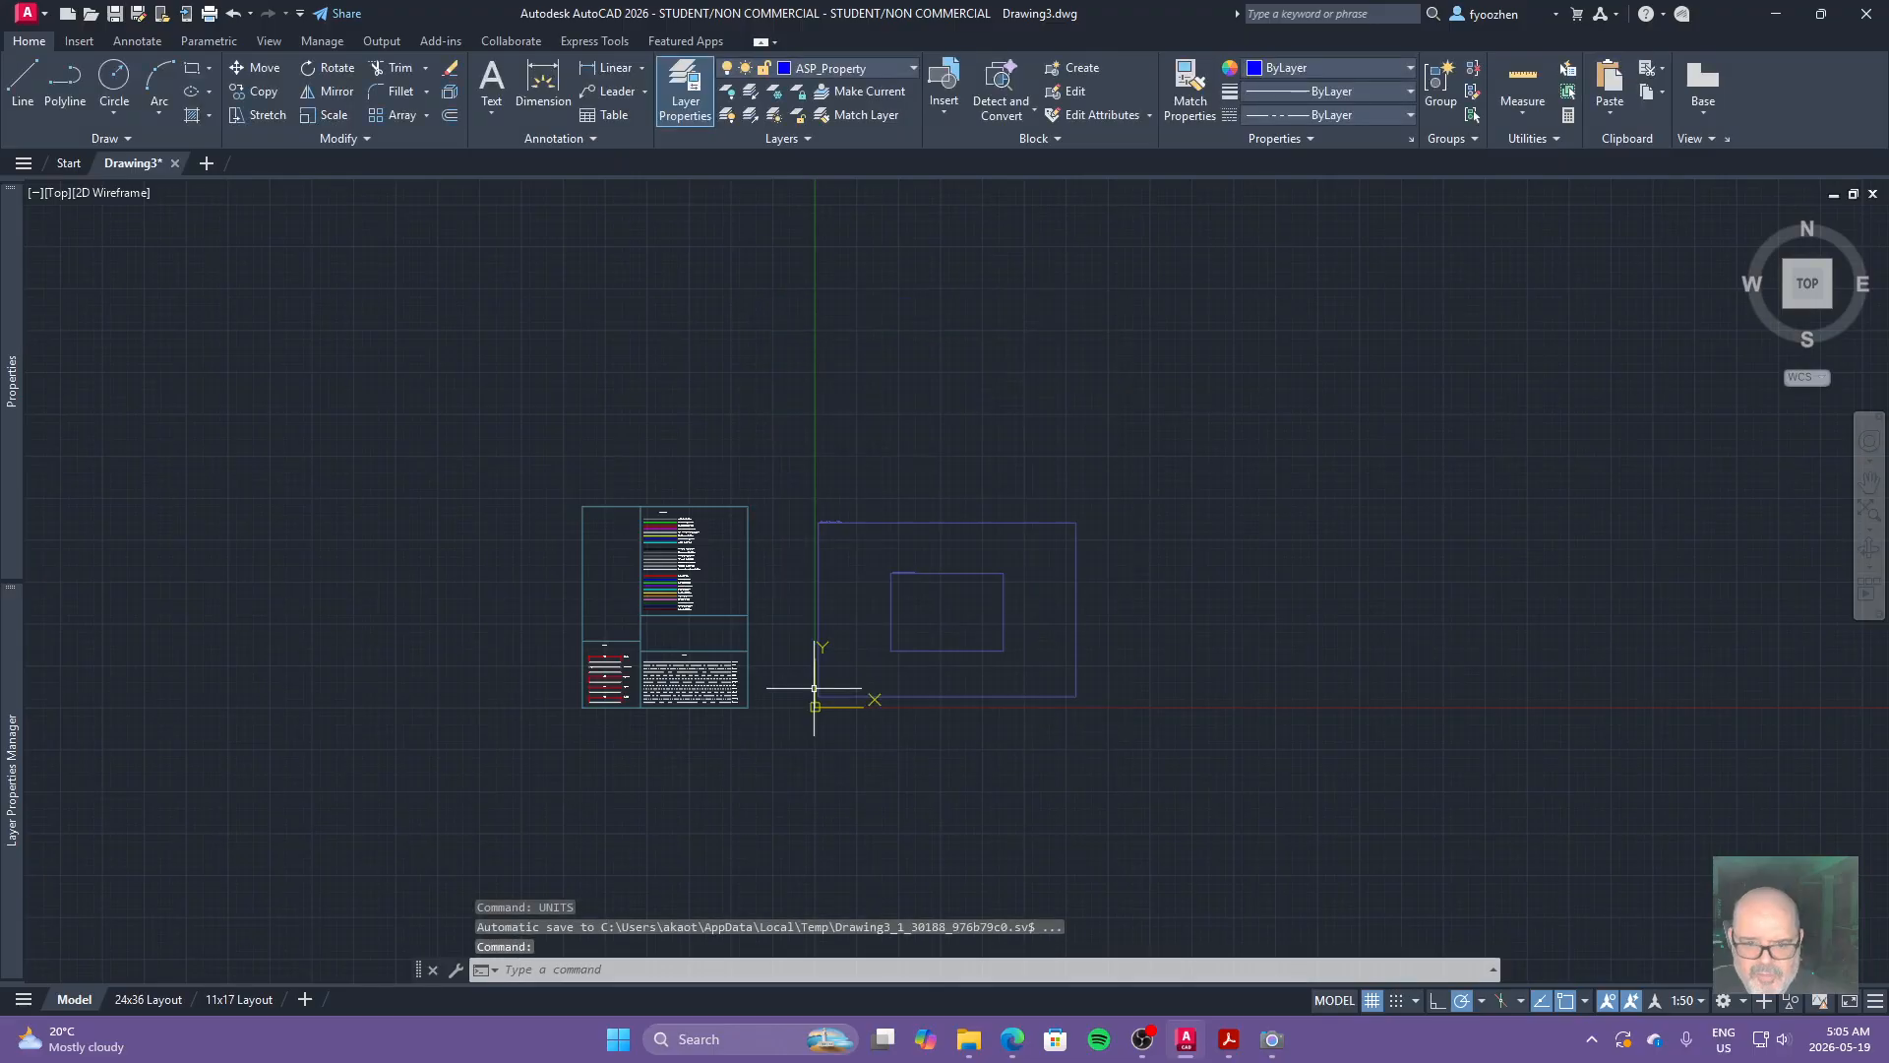
Review the ASP_Dimensions, ASP_Notes, ASP_Property and ASP_Setbacks layers with their colors and linetypes.
mouse_move(12, 732)
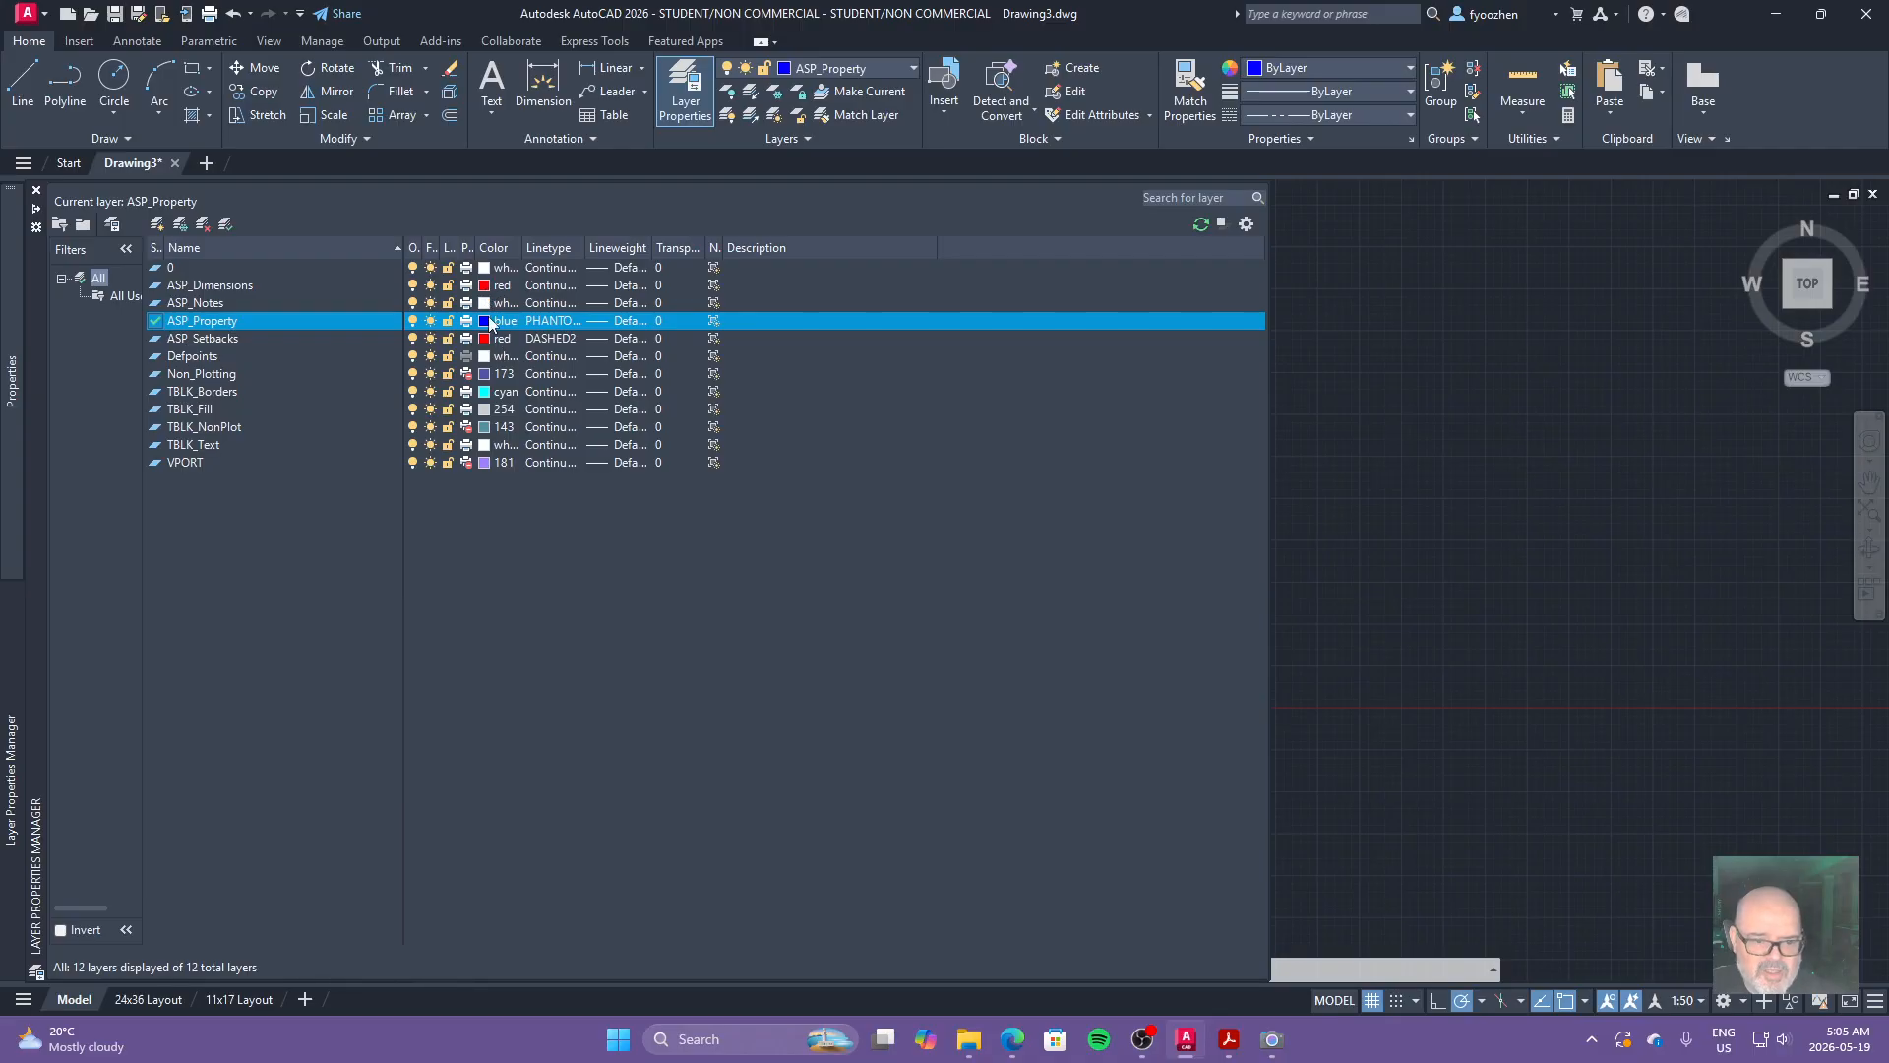
left_click(244, 289)
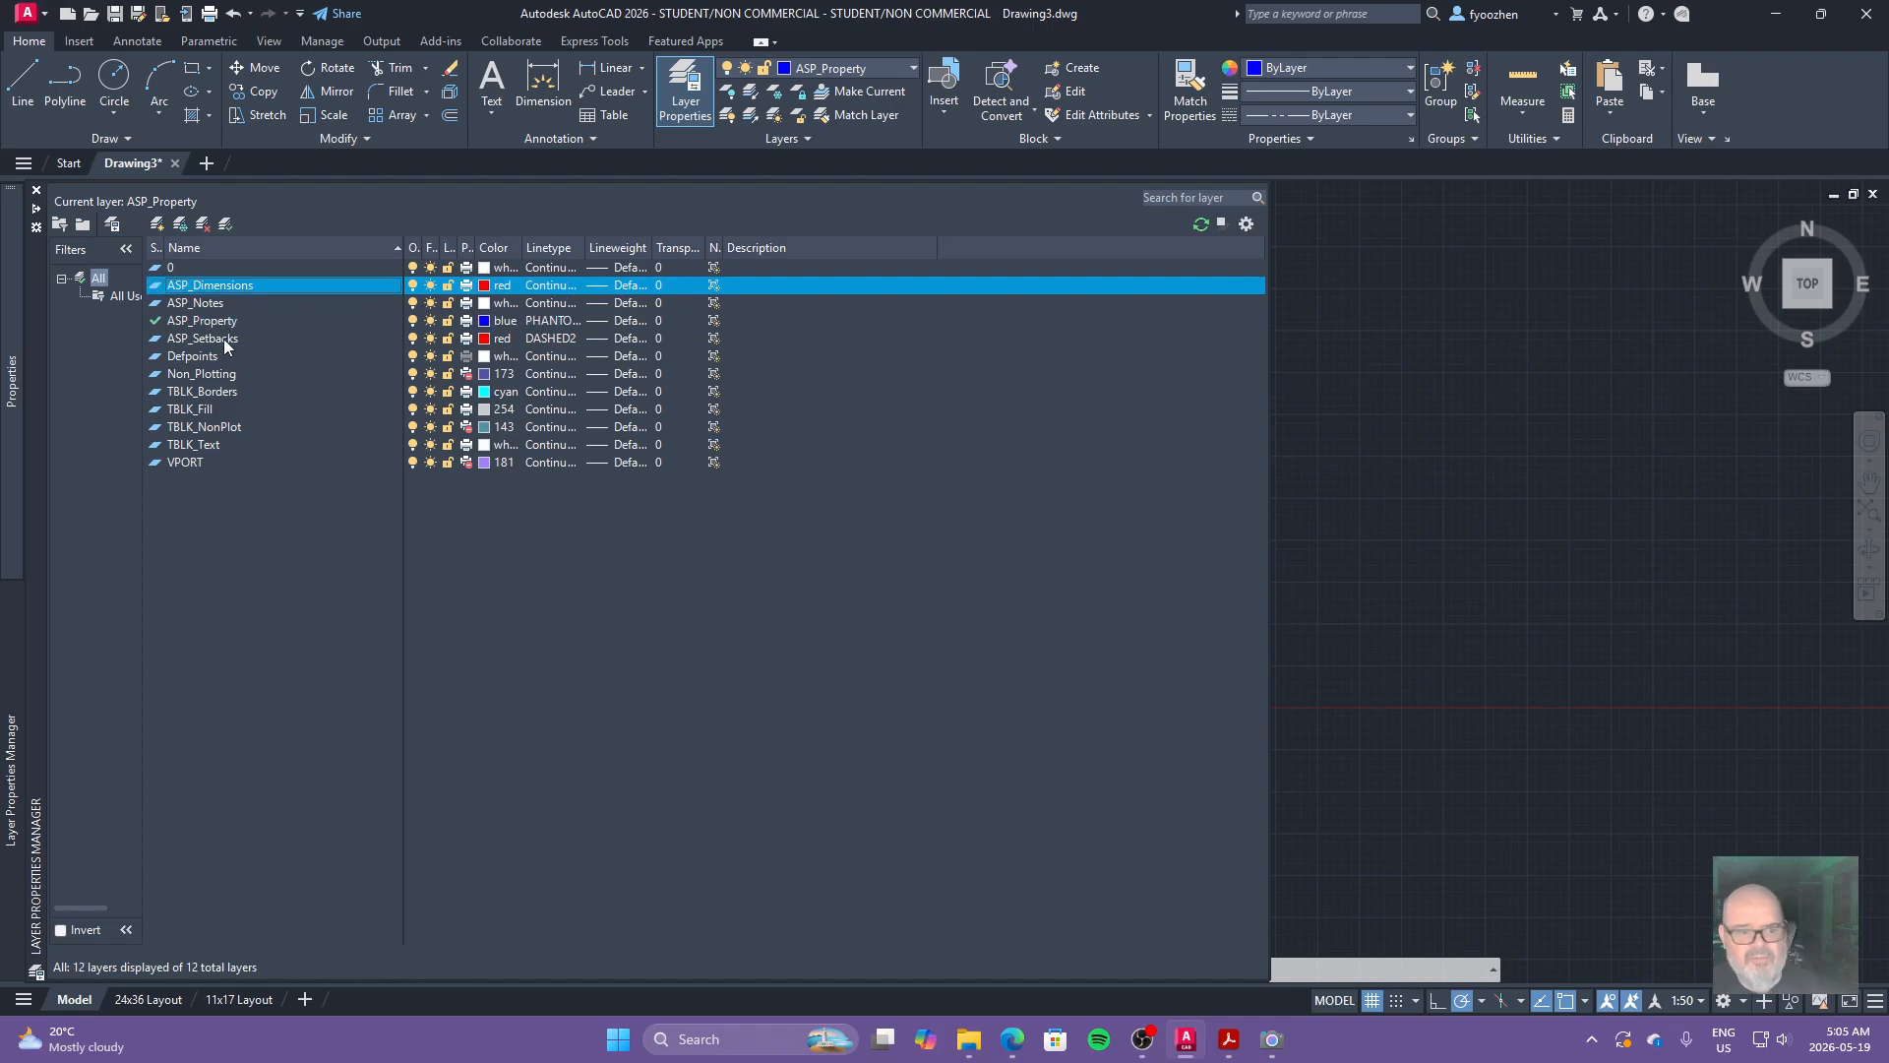
left_click(224, 339, "shift")
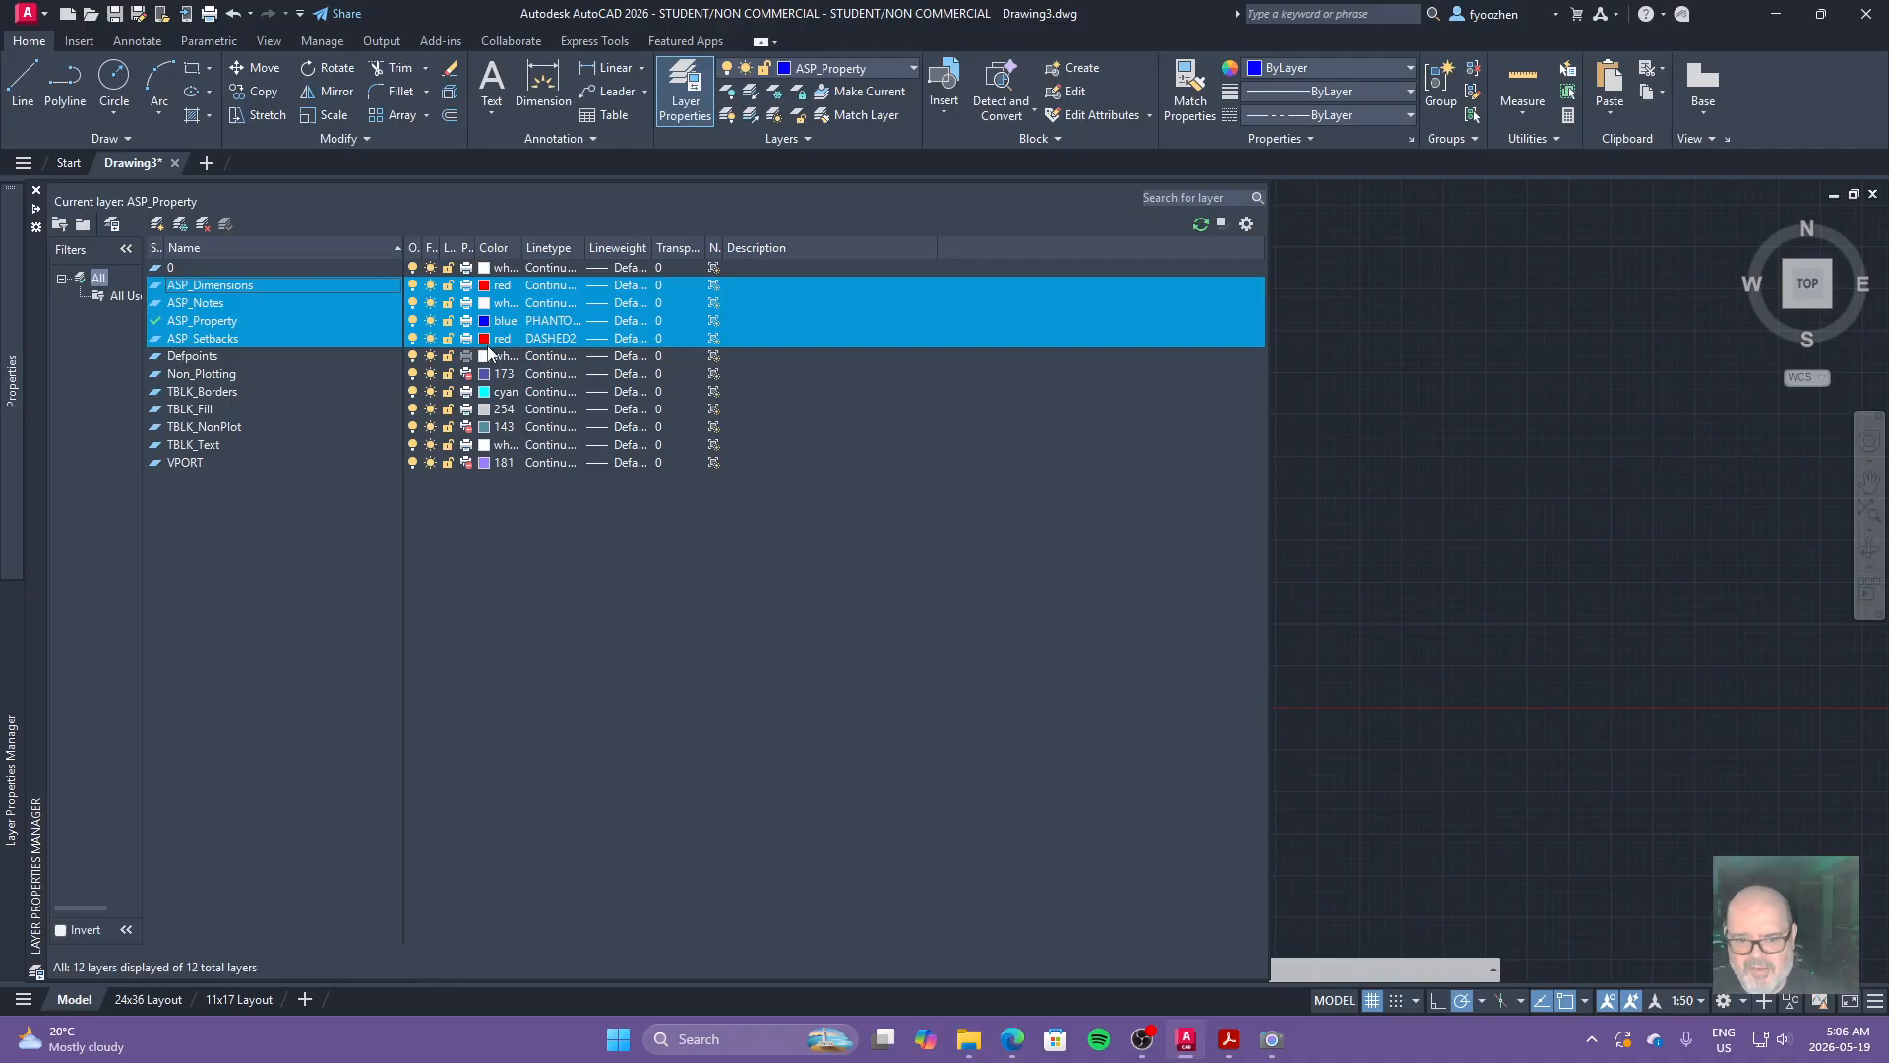
left_click(221, 325)
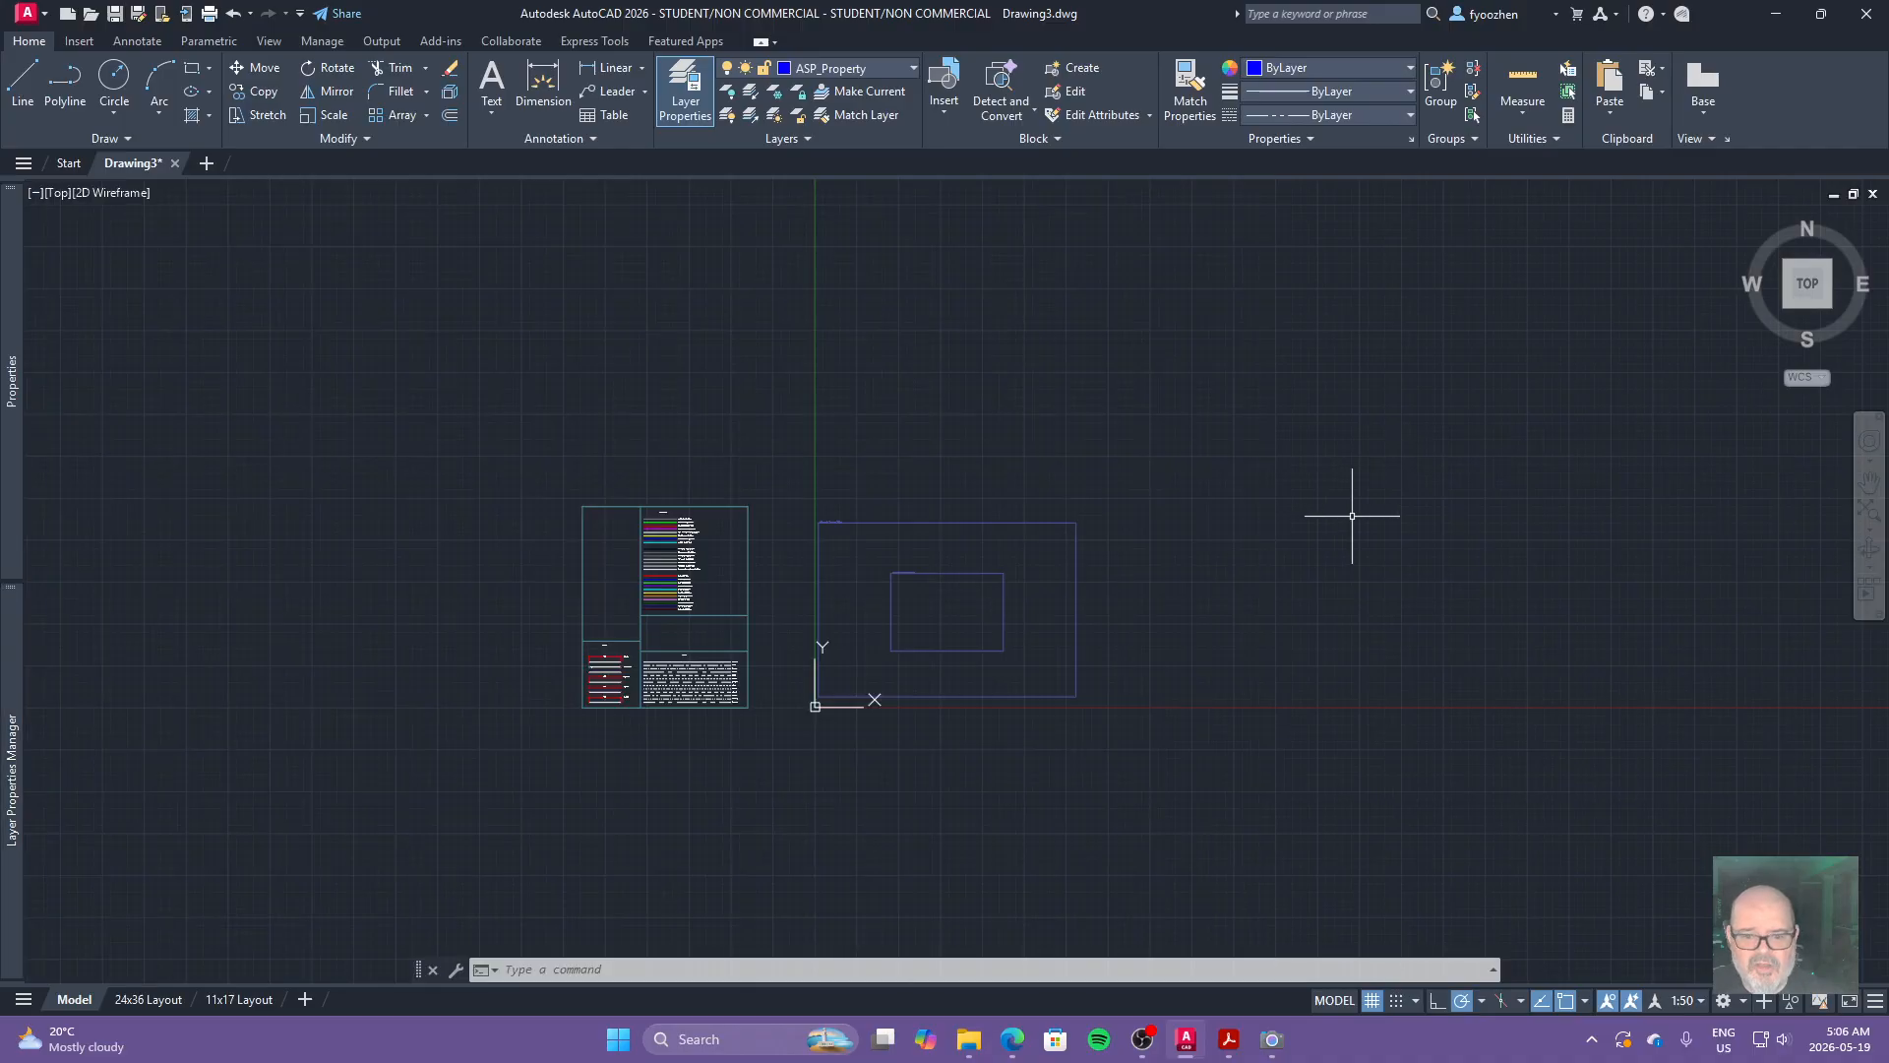
Consult the cropped site plan PDF and draw lot 60's west boundary line in AutoCAD, 37920 long at bearing N19d38'25"W.
key("alt+Tab")
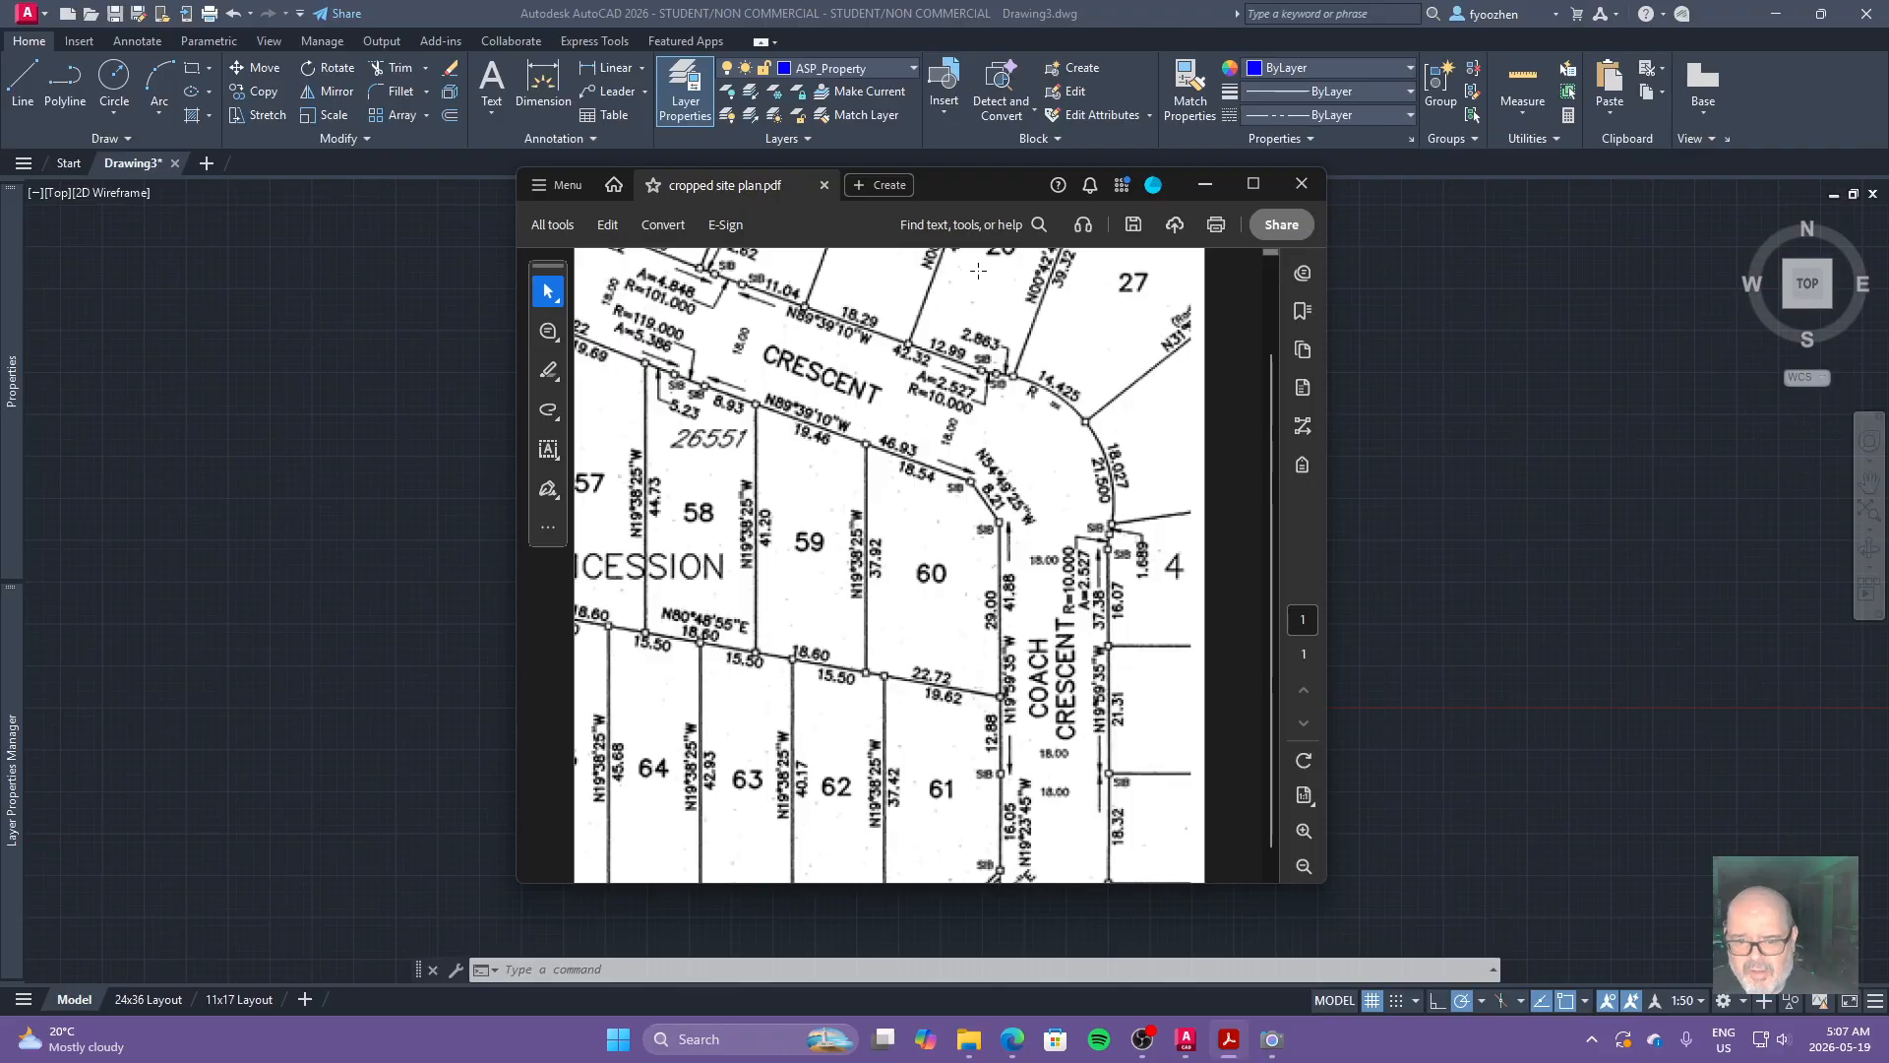
left_click_drag(972, 190, 0, 185)
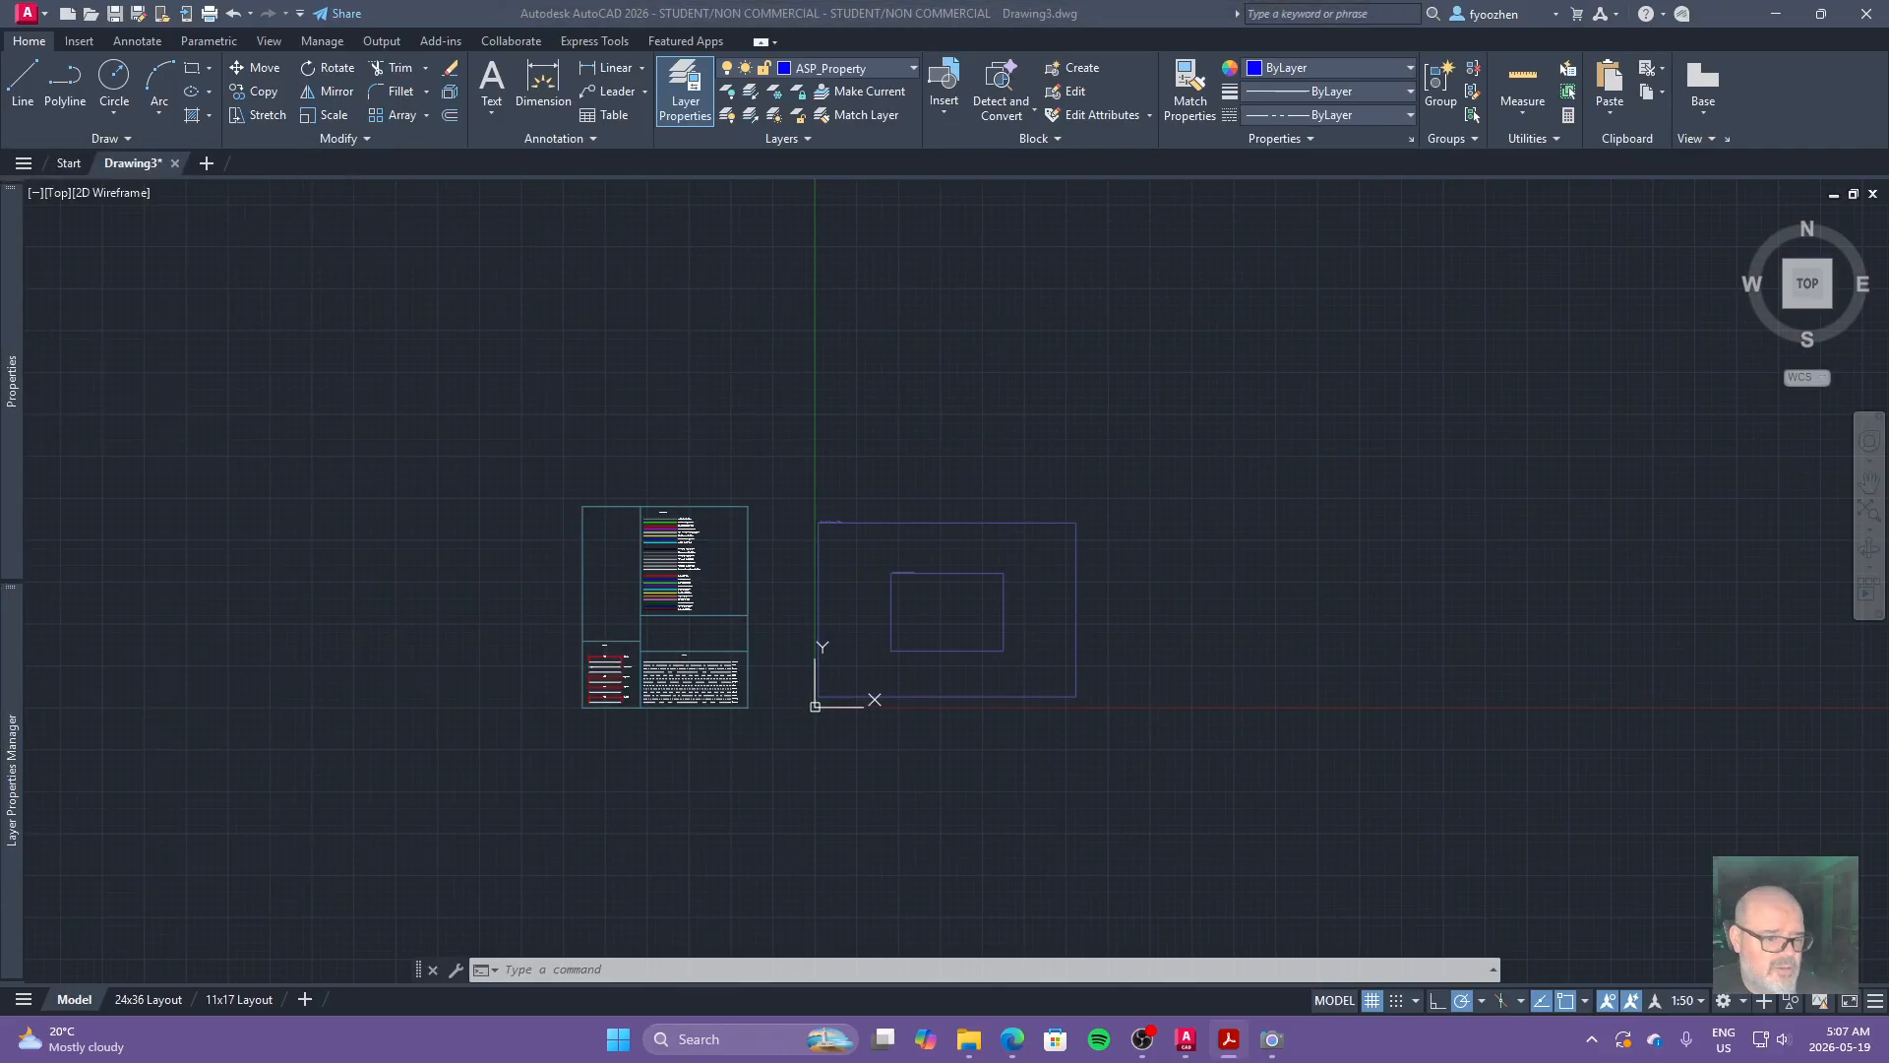
left_click(33, 75)
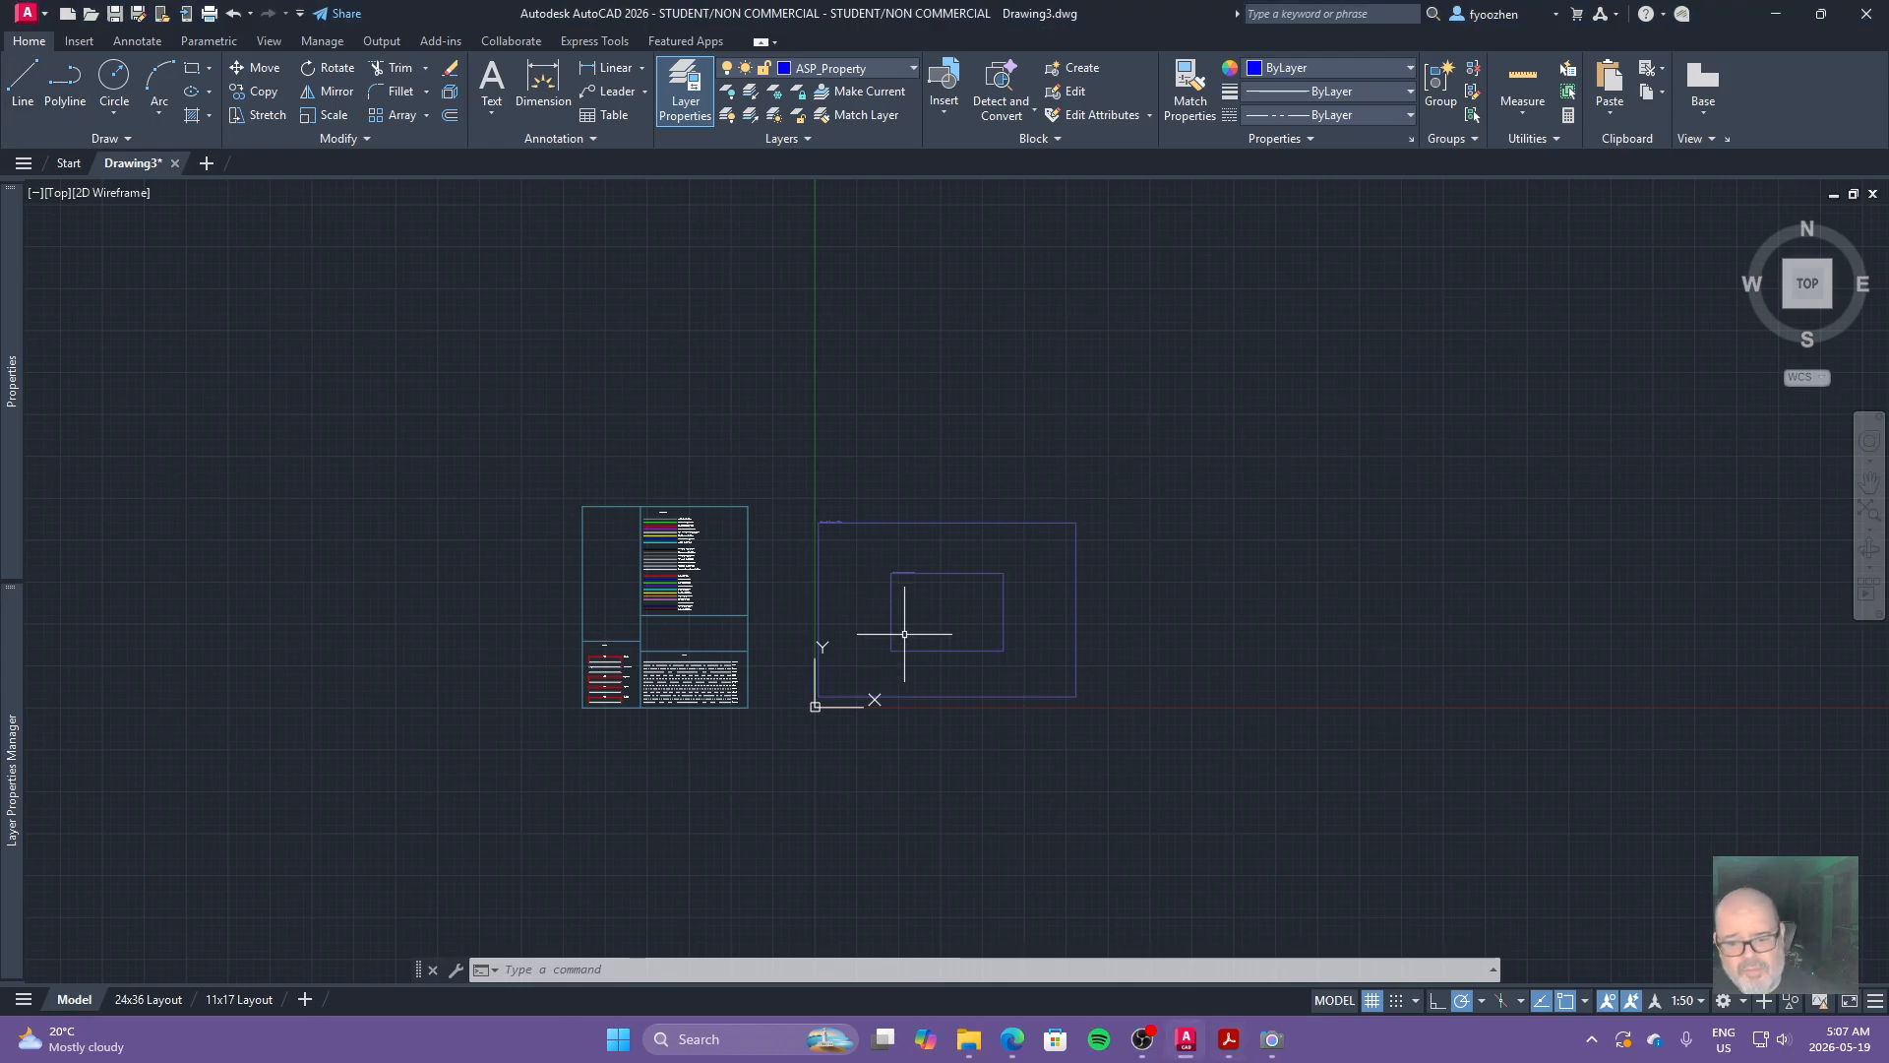
left_click(22, 78)
scroll(886, 680, "up", 2)
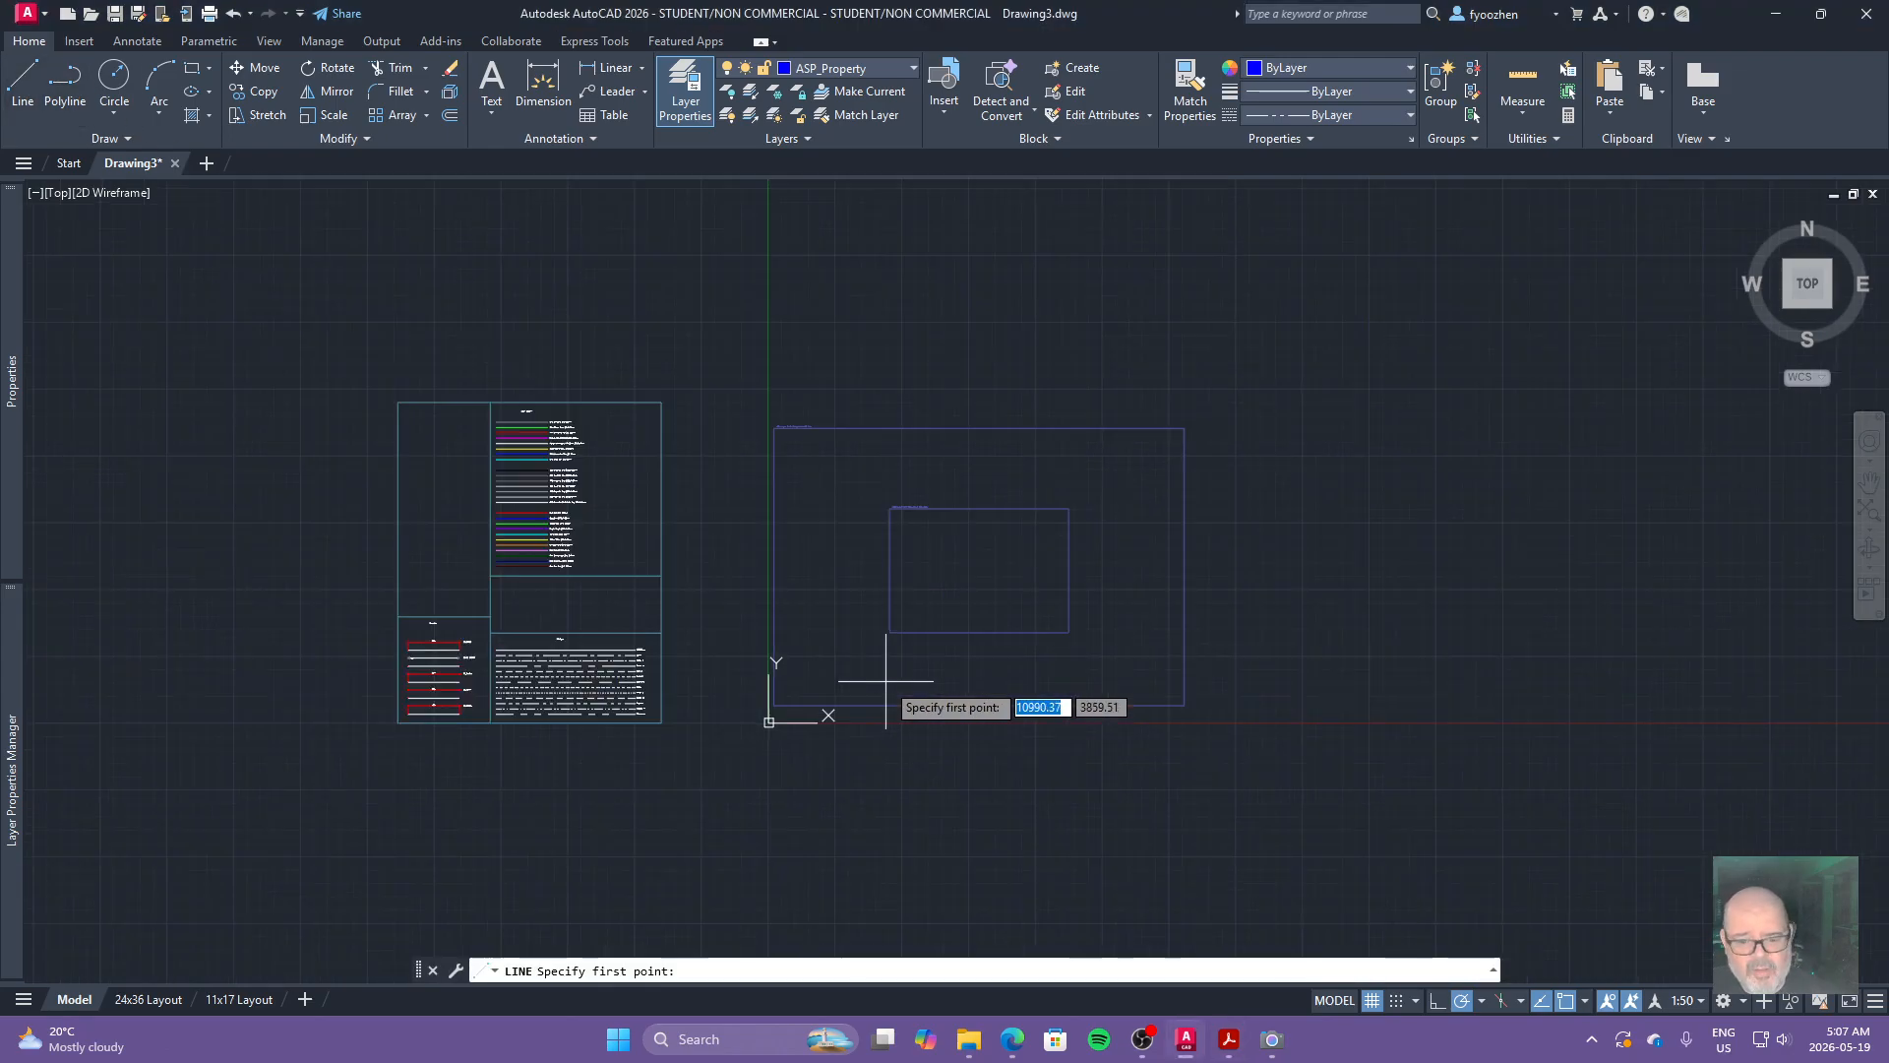
scroll(878, 654, "up", 2)
scroll(878, 654, "down", 2)
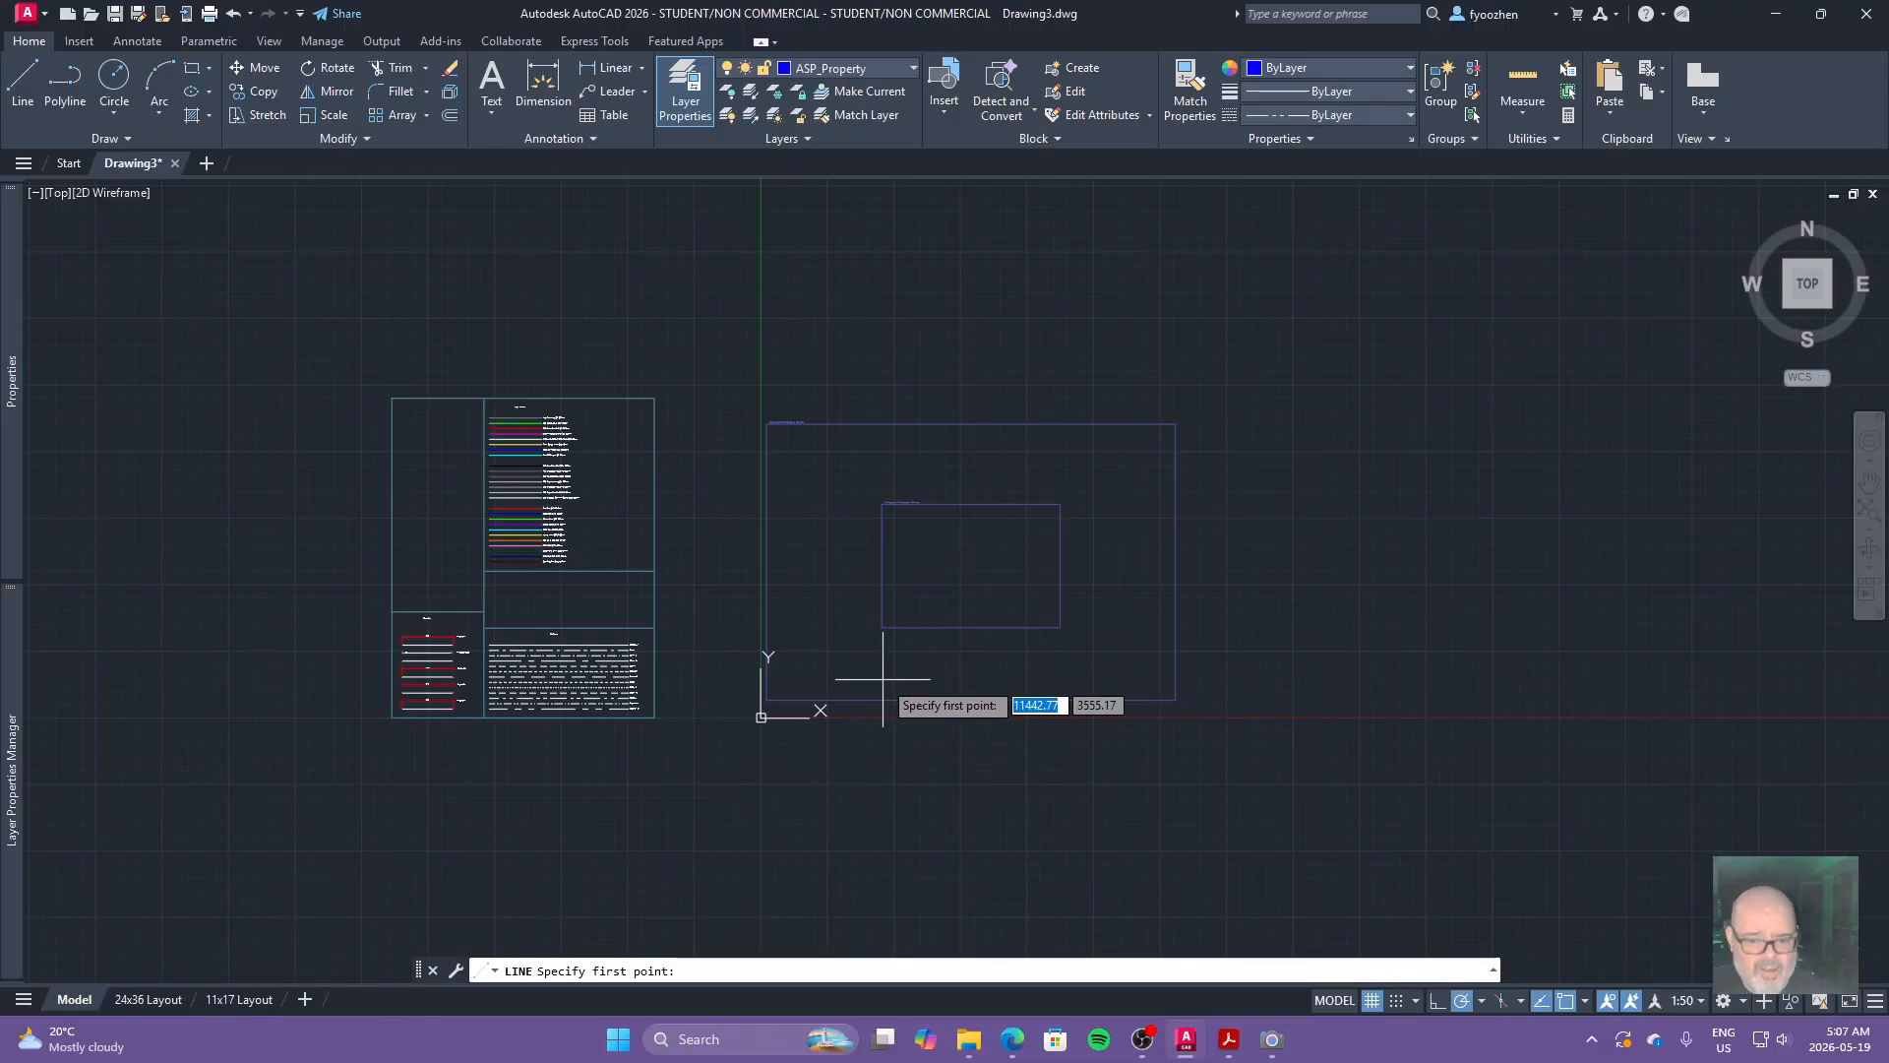
left_click(849, 630)
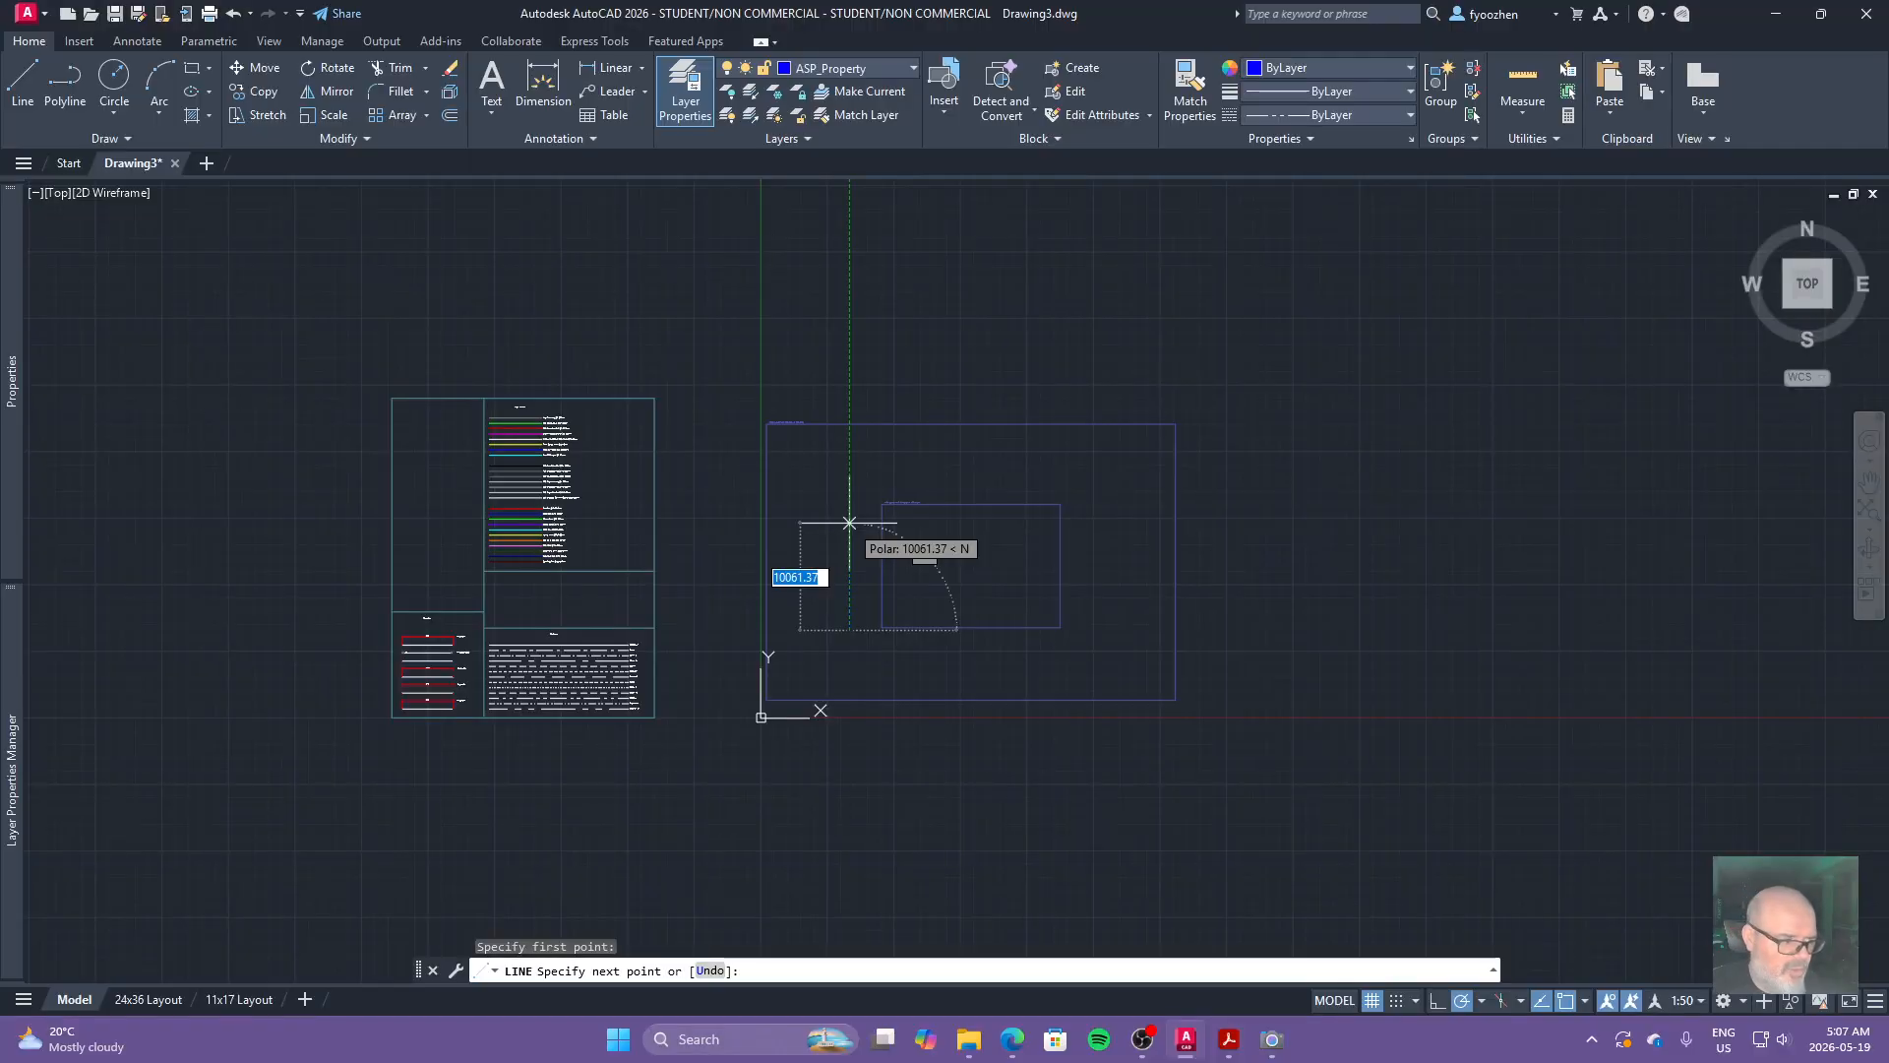
type("37920")
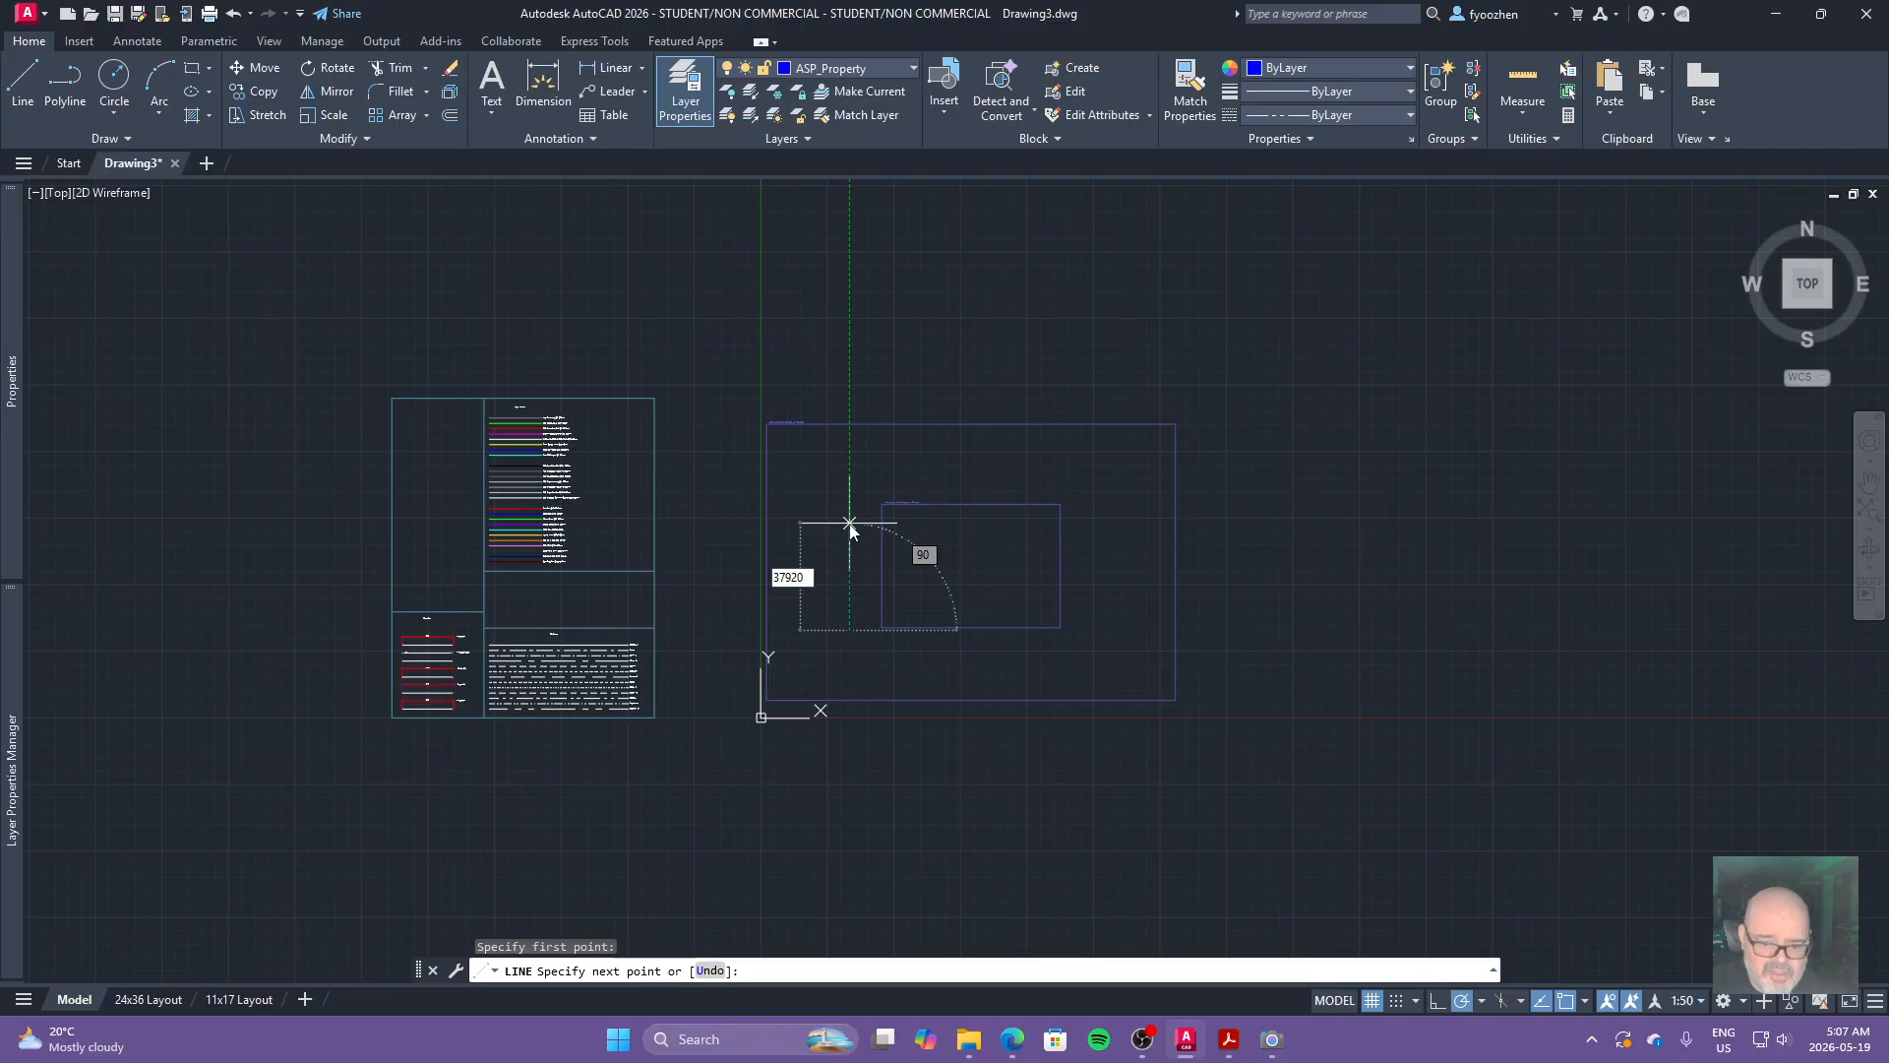
key("Tab")
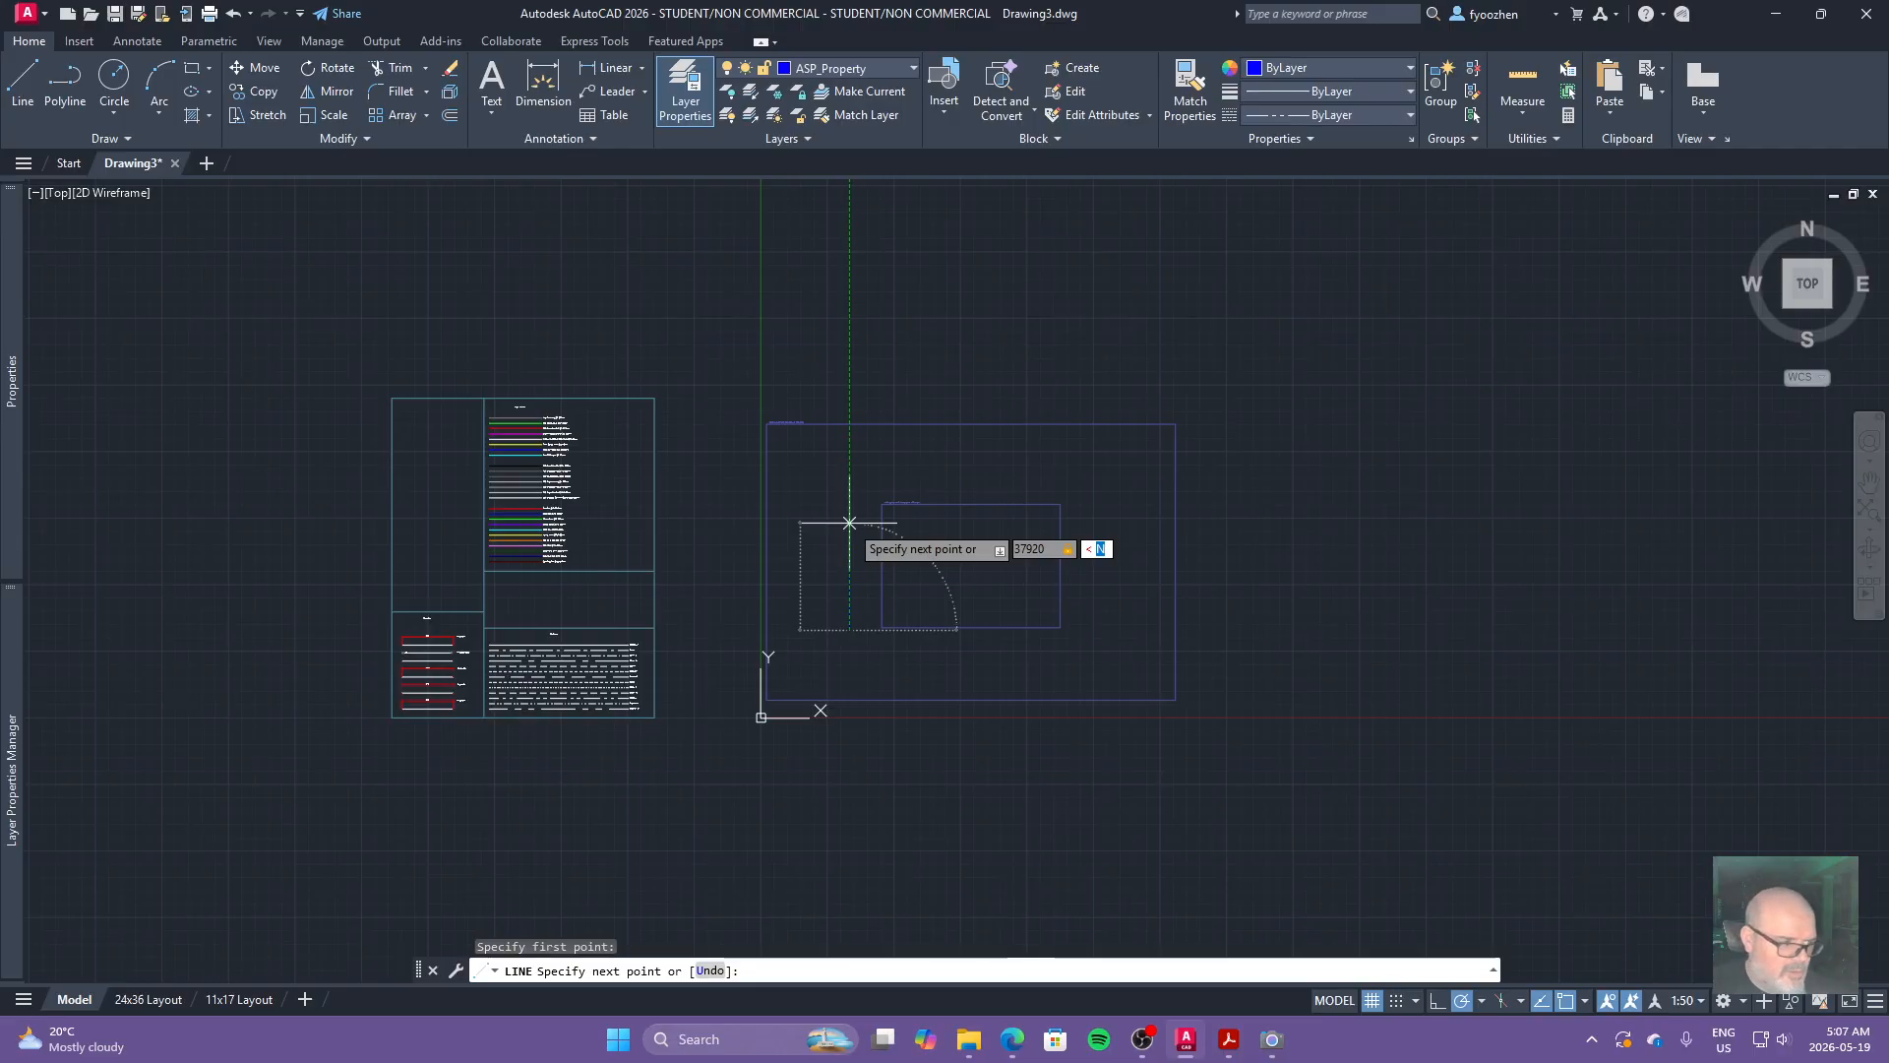
type("n")
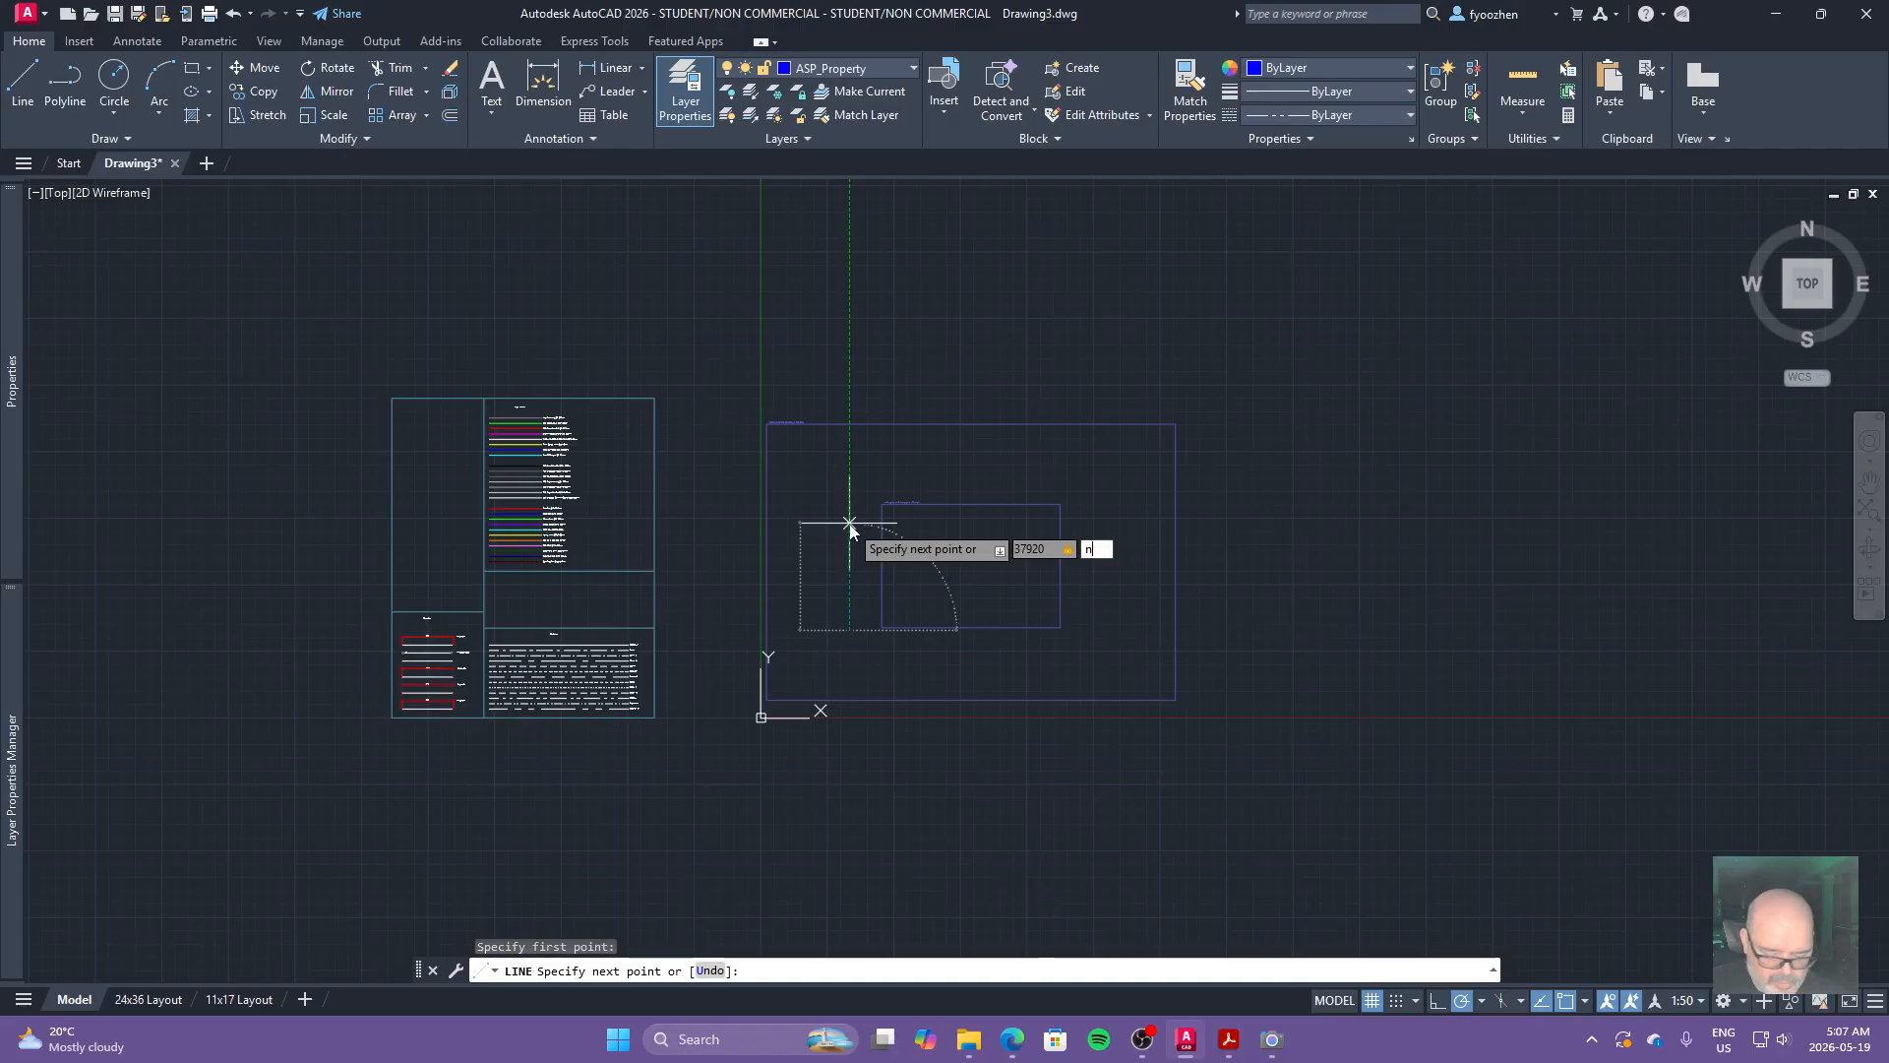
type("19d3")
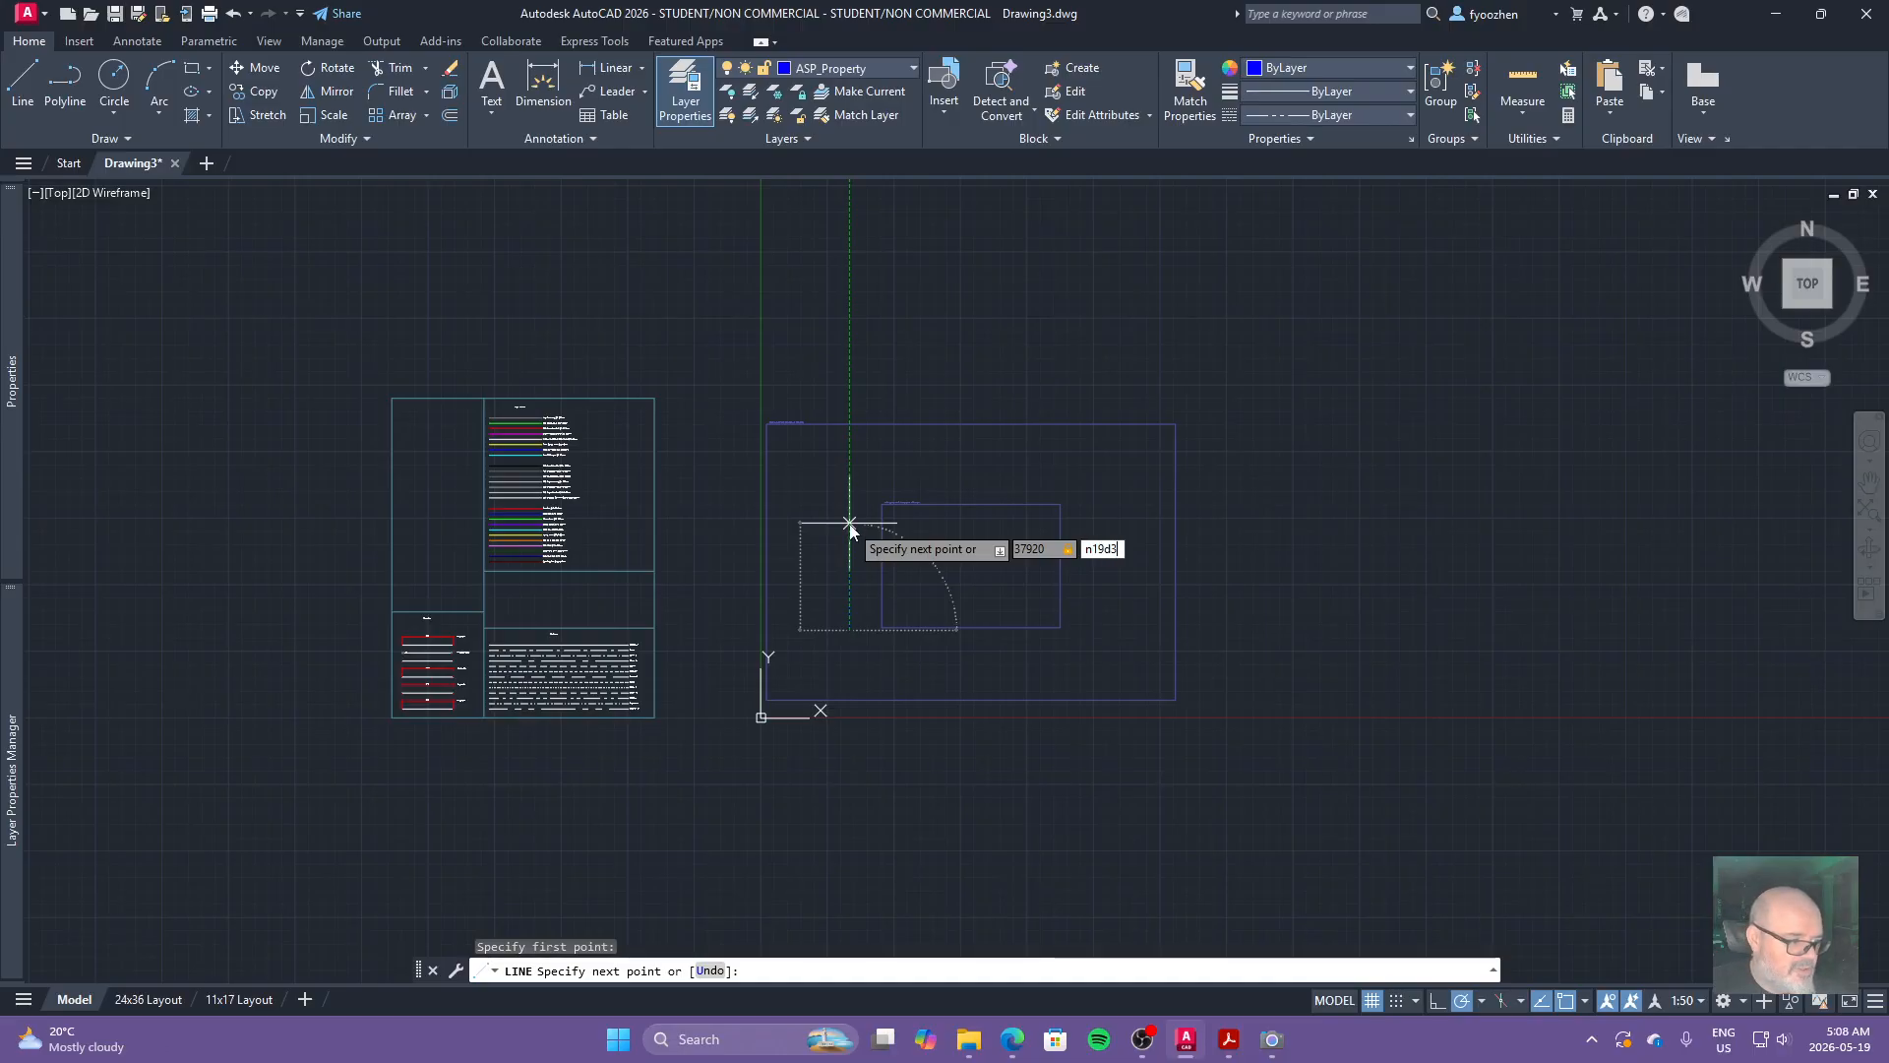
type("8'2")
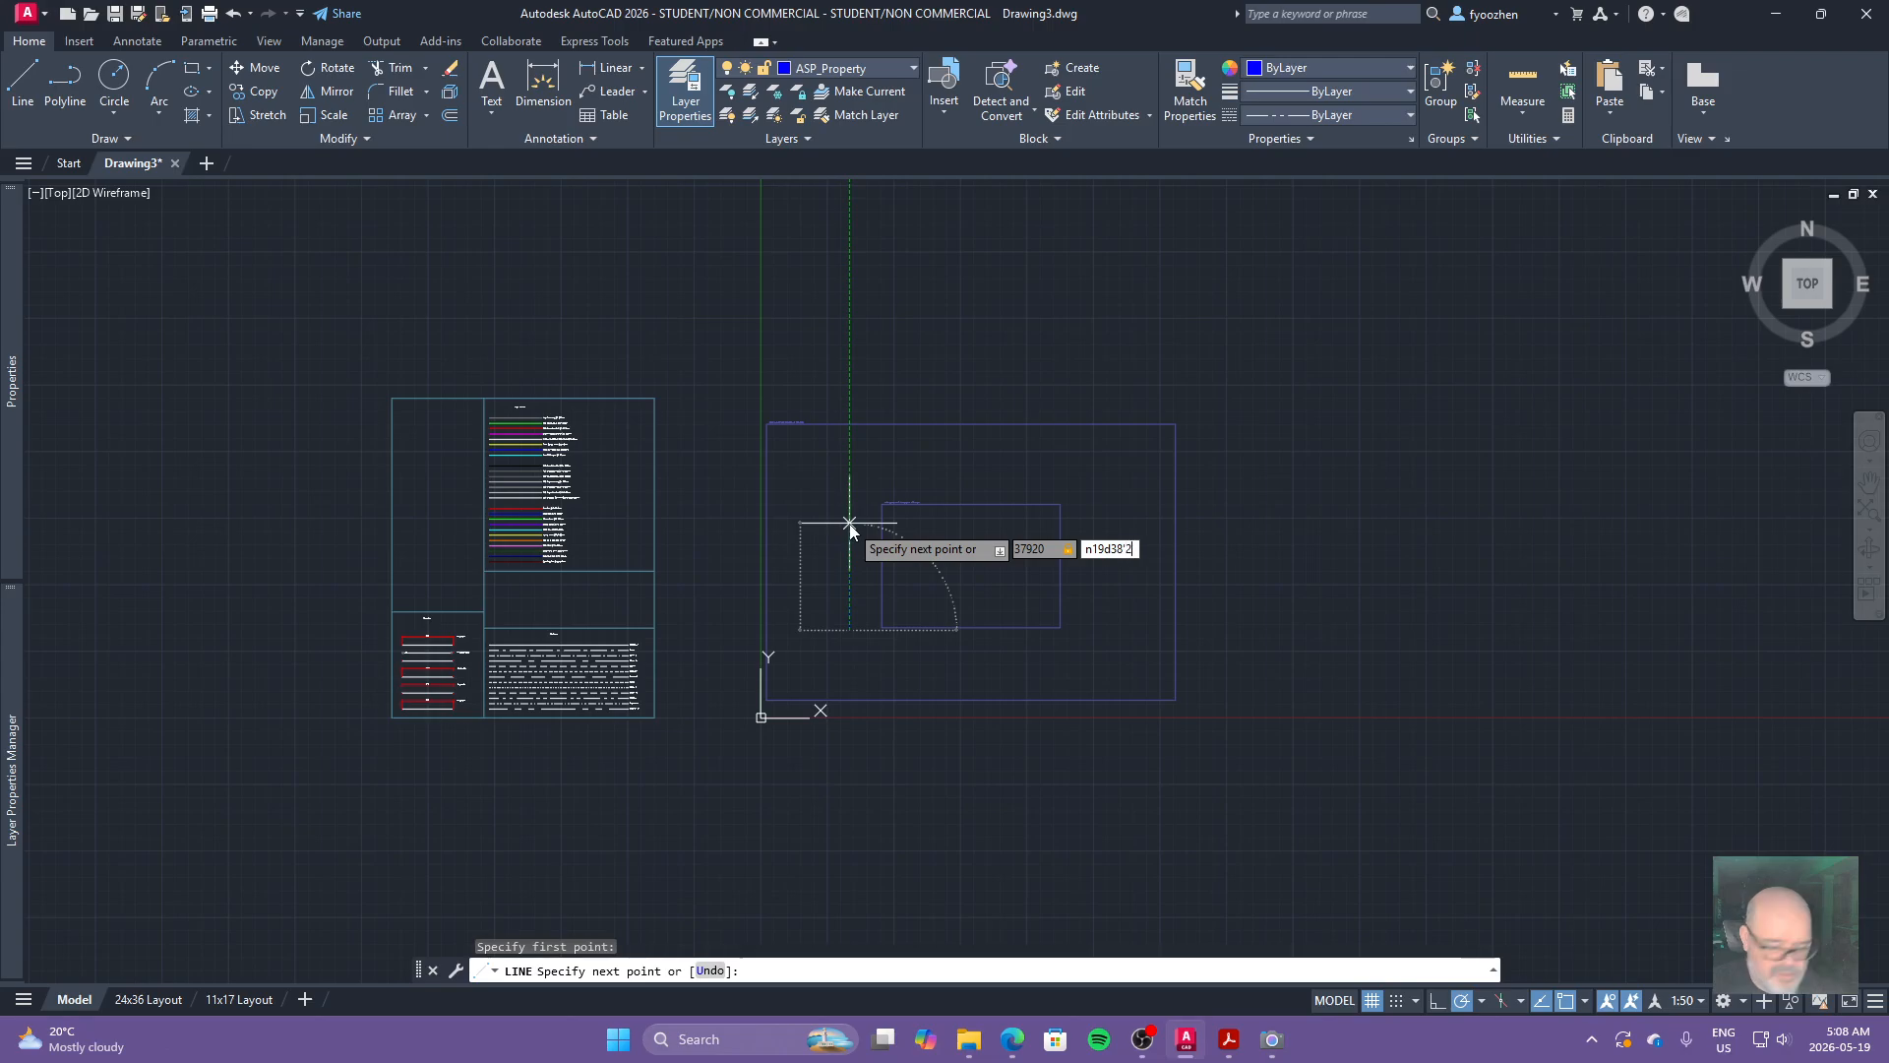
type("5\"w")
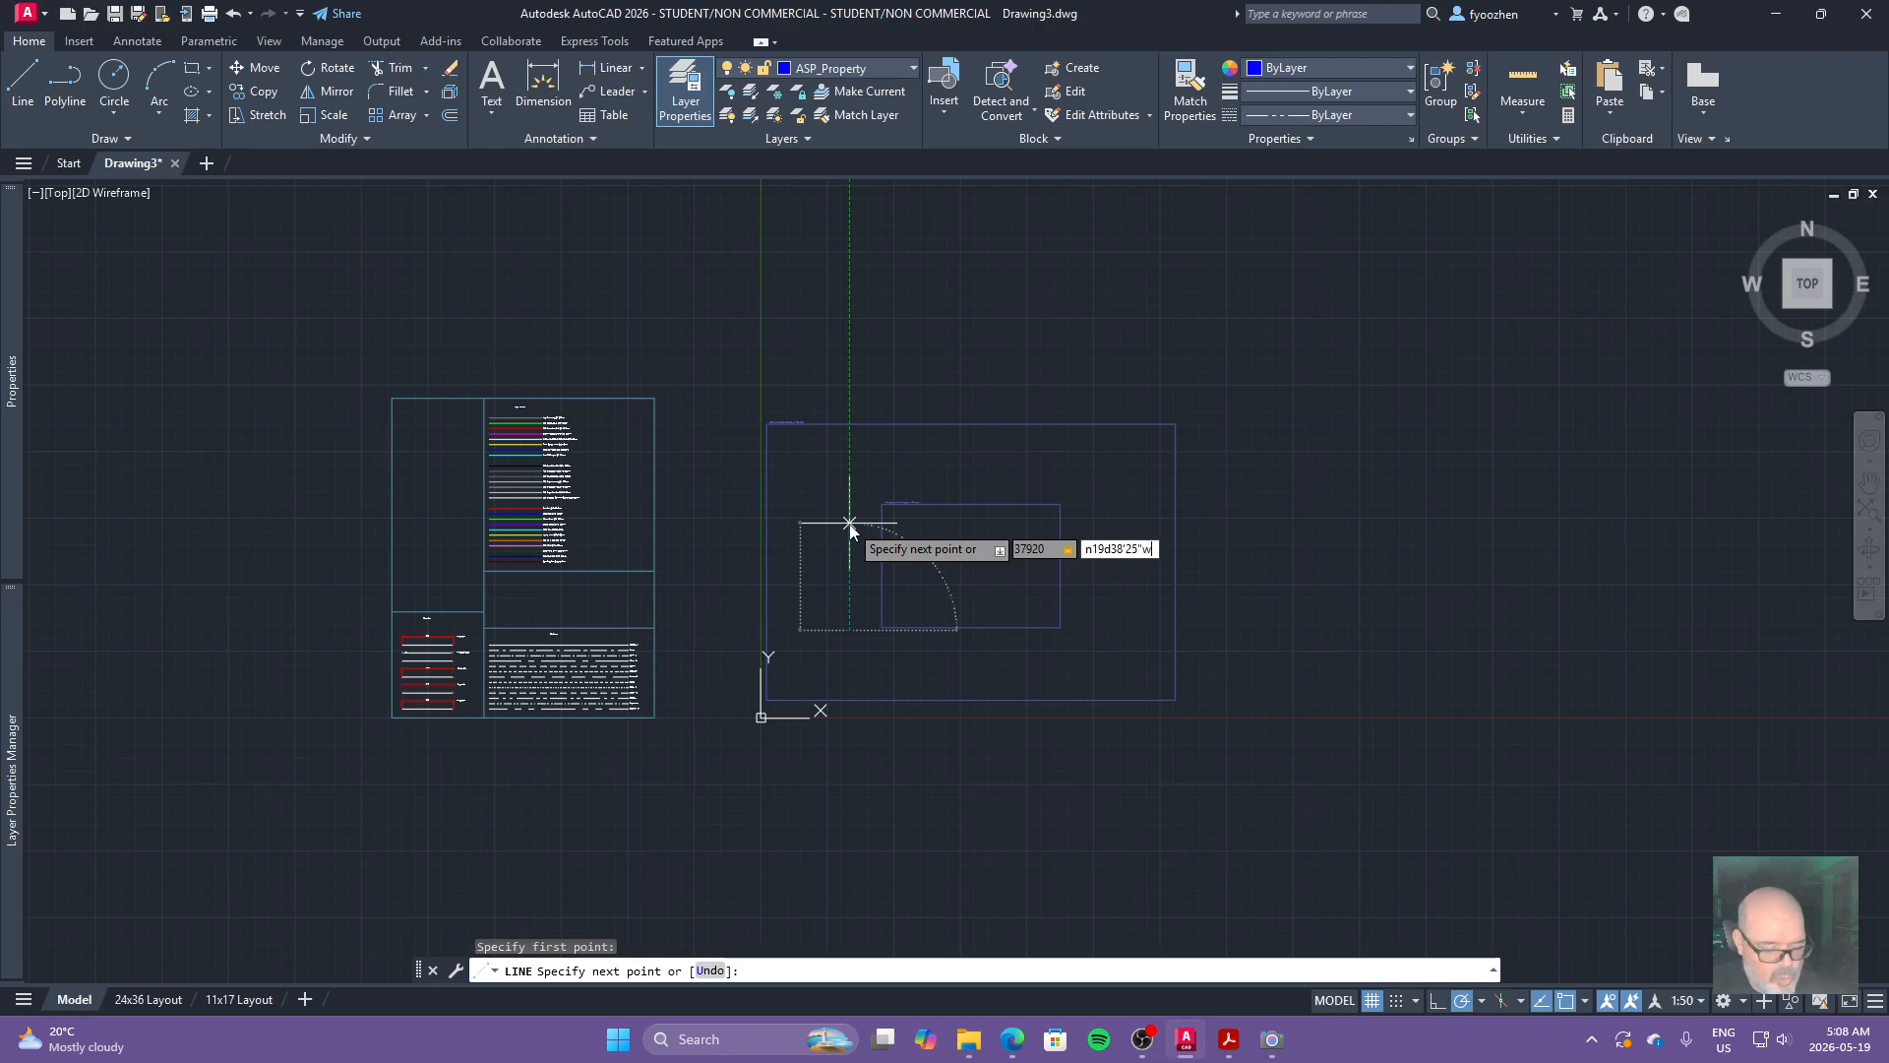
key("Return")
key("Escape")
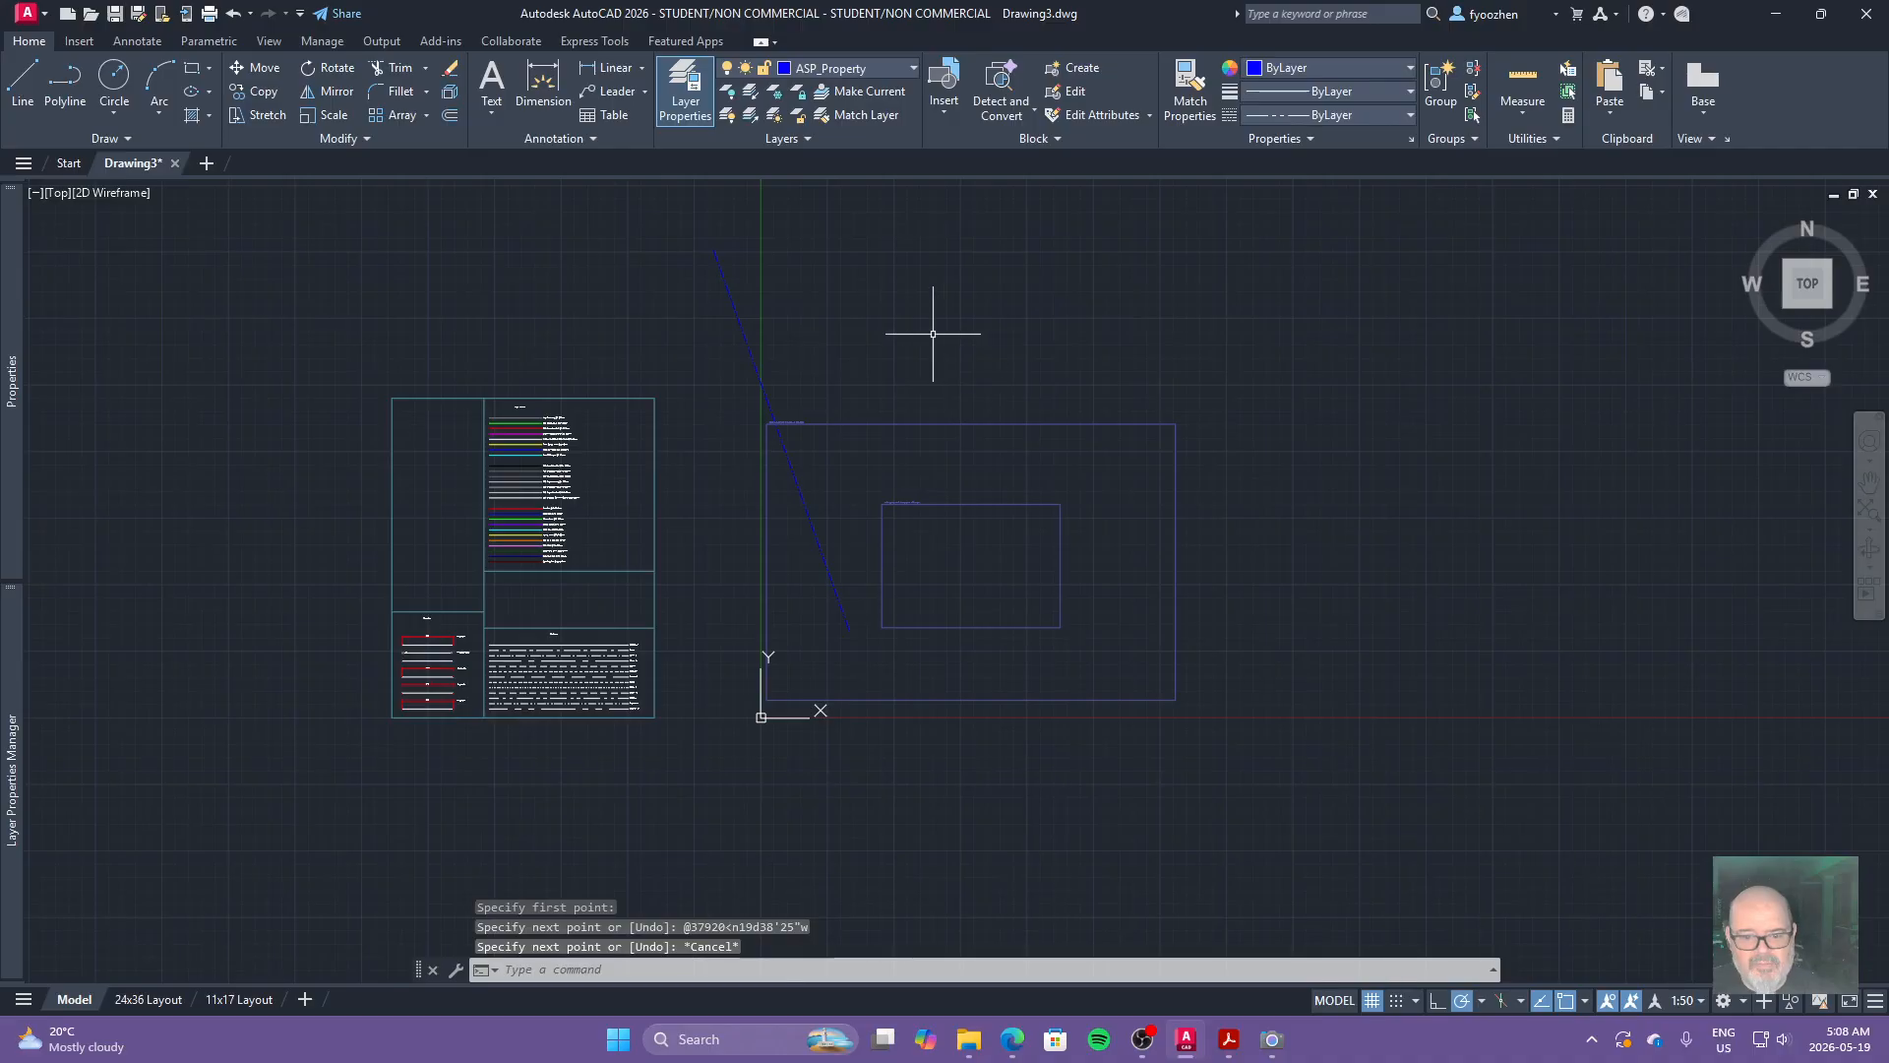
Consult the cropped site plan PDF and draw lot 60's north boundary in AutoCAD from the west line's upper end, 18540 long at bearing S89d39'10"E.
middle_click_drag(936, 325, 859, 515)
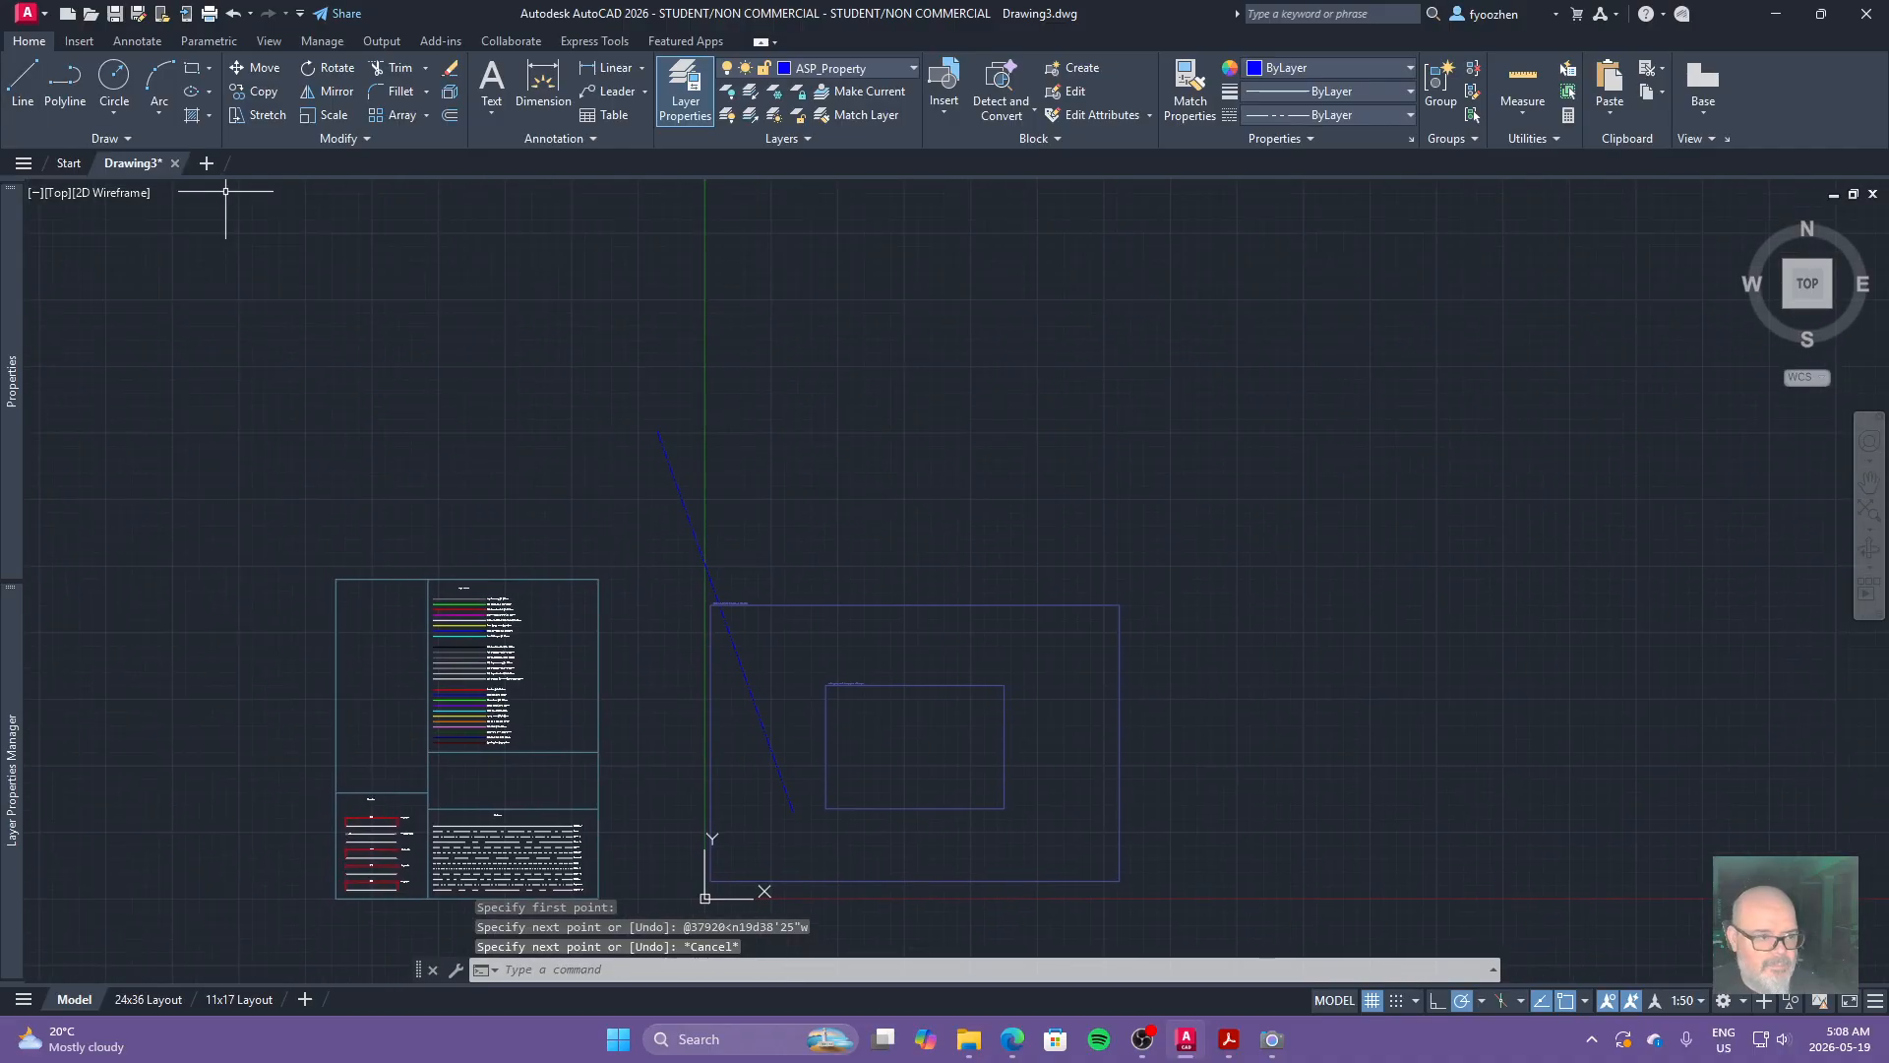
key("alt+Tab")
left_click_drag(1053, 246, 1319, 216)
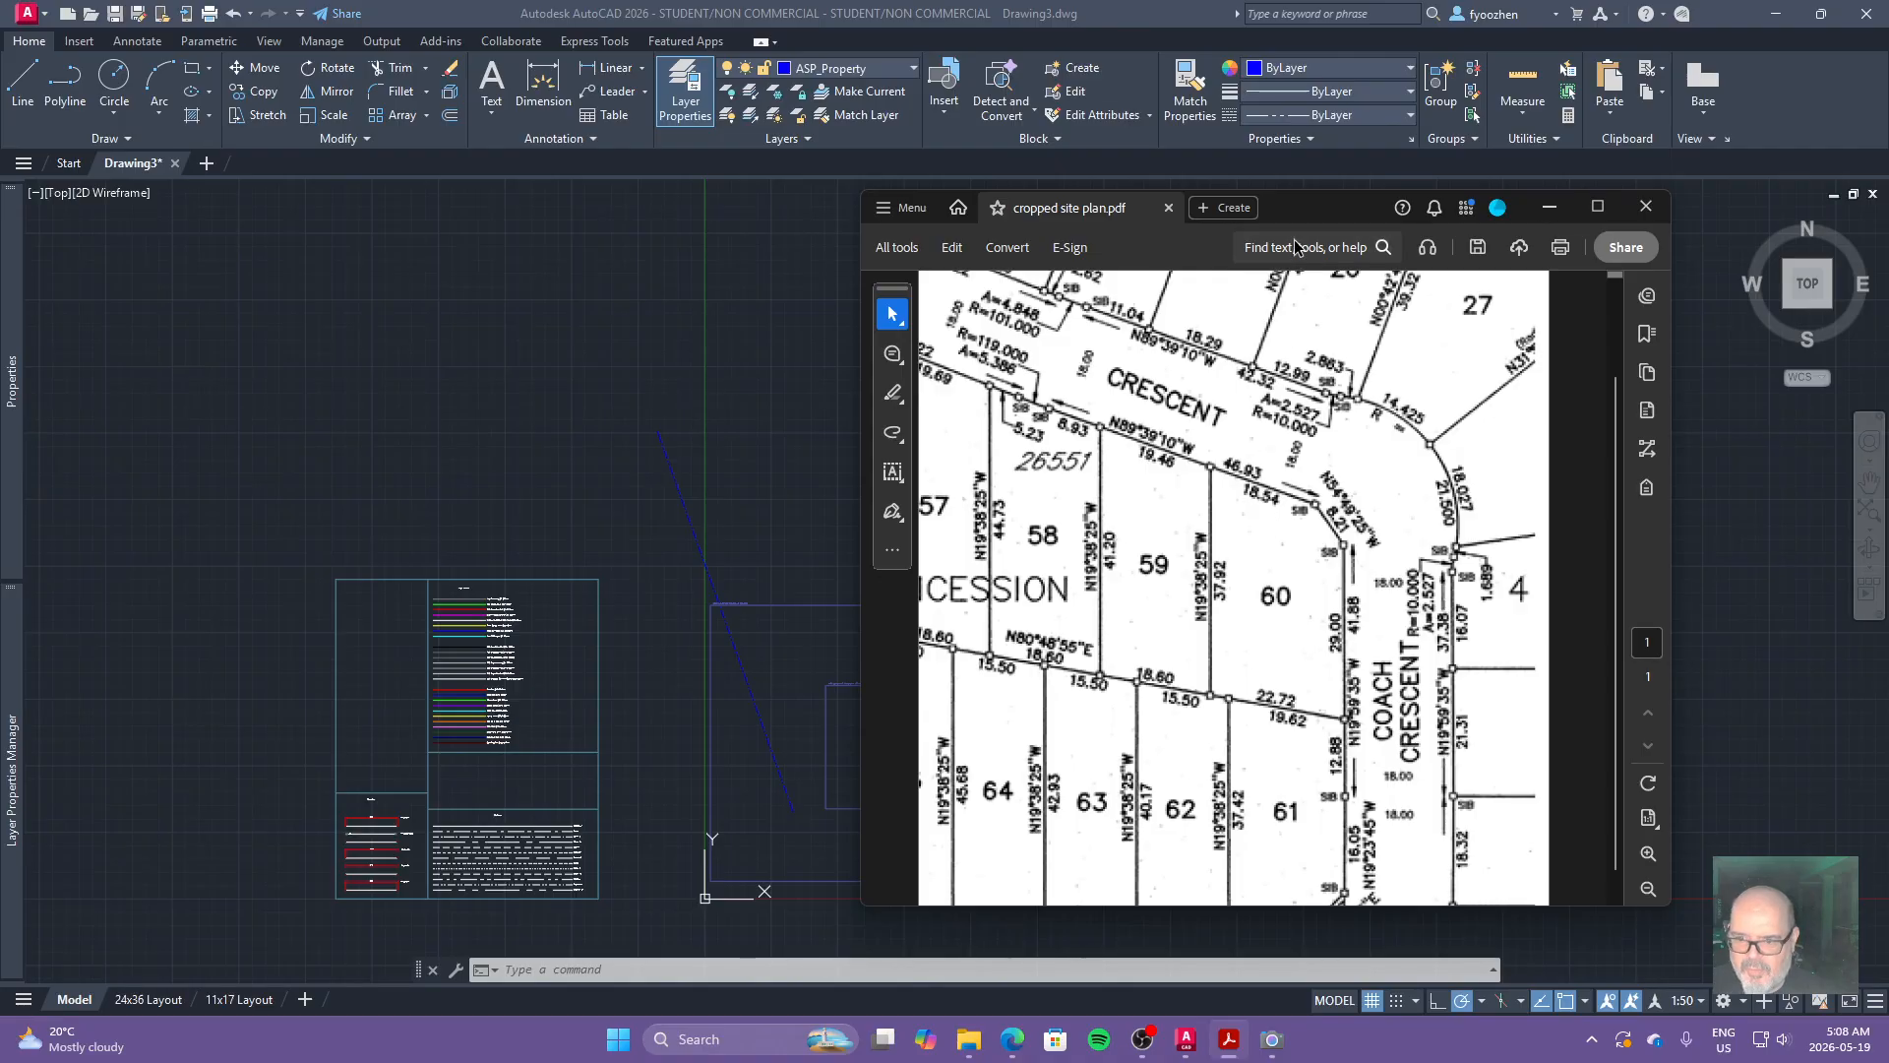
left_click_drag(1304, 210, 0, 251)
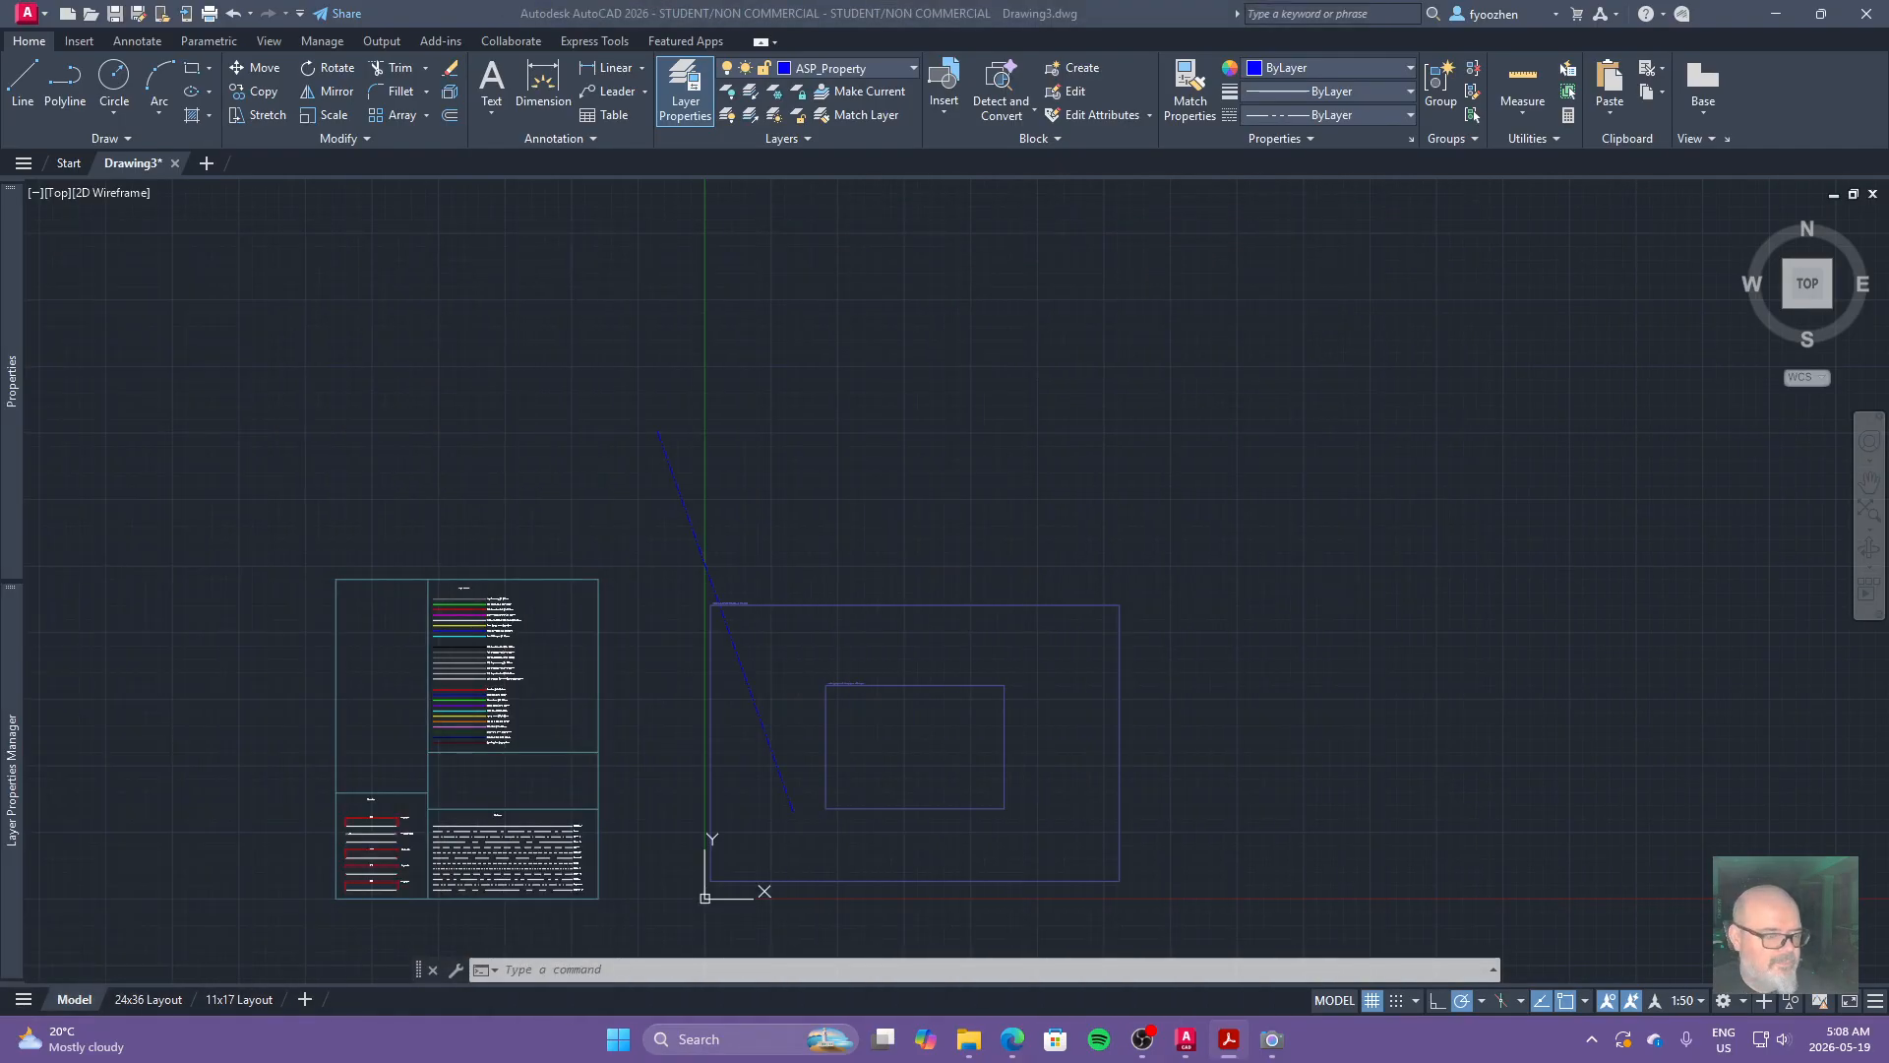
left_click(36, 77)
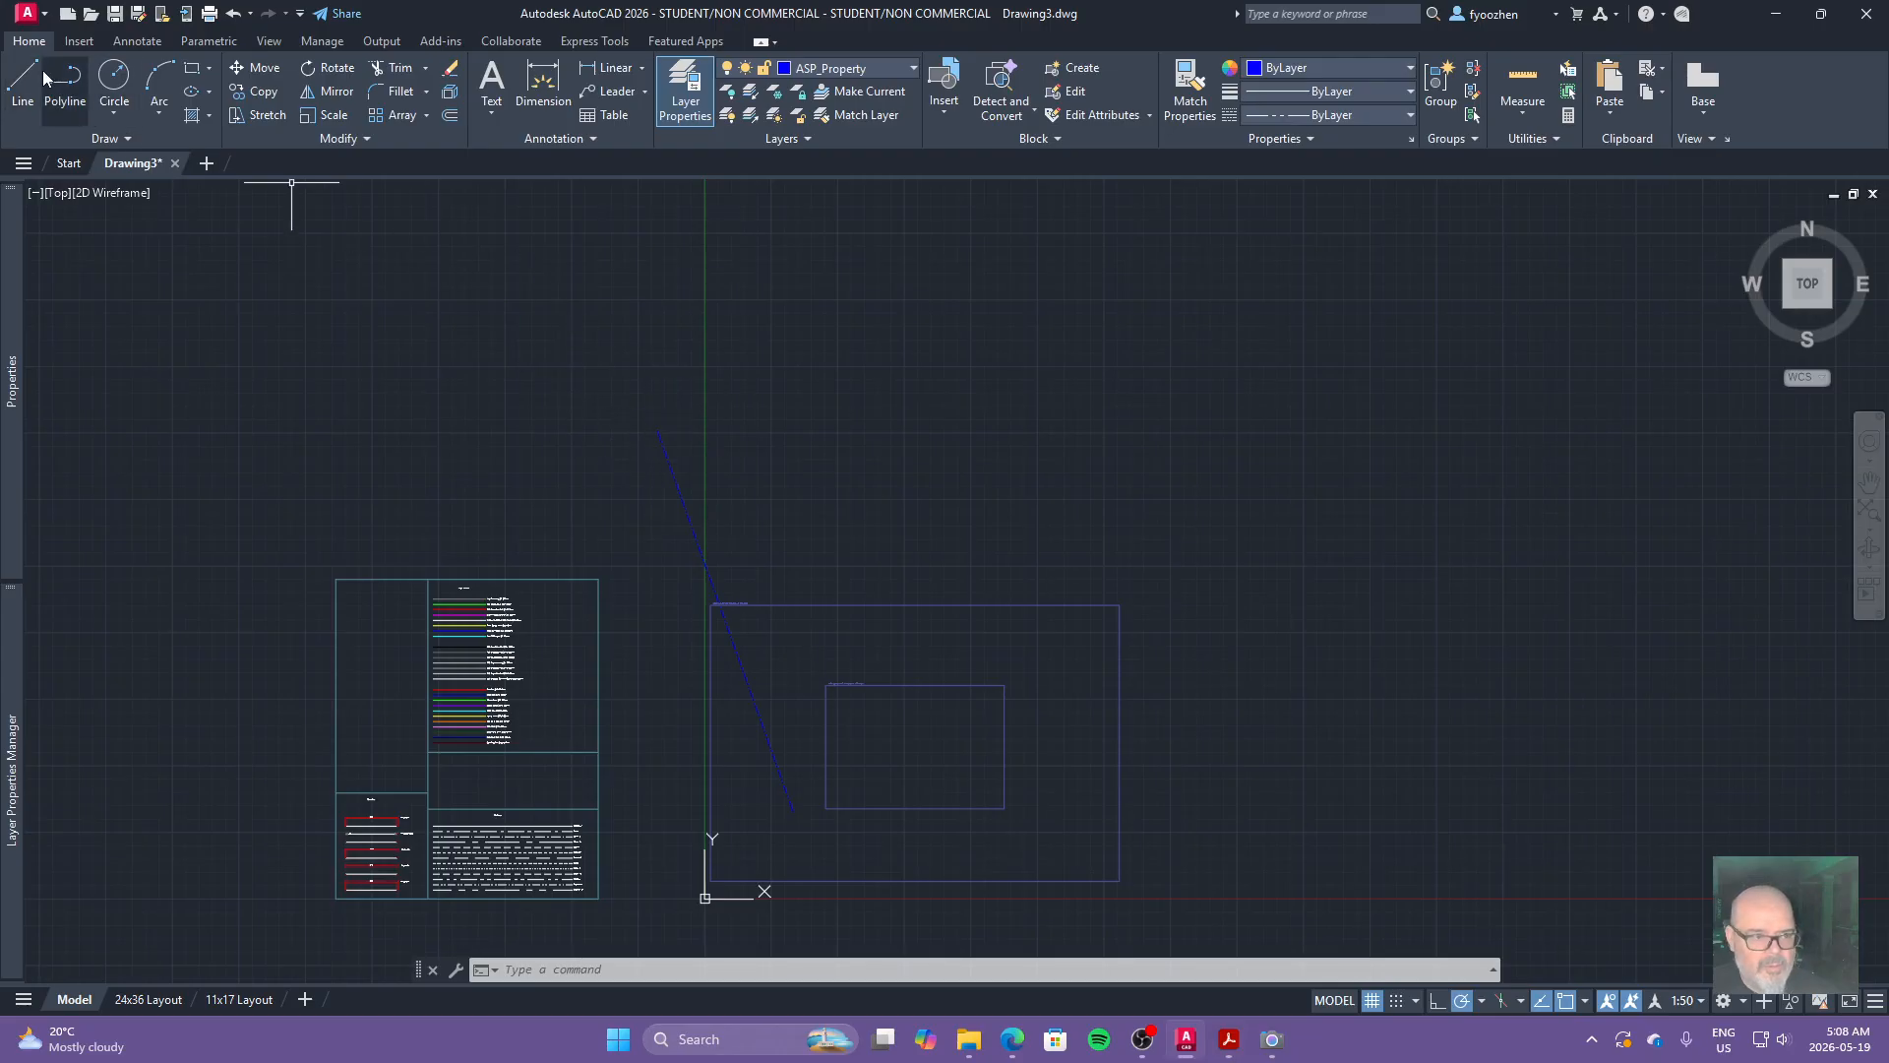
left_click(24, 79)
left_click(657, 430)
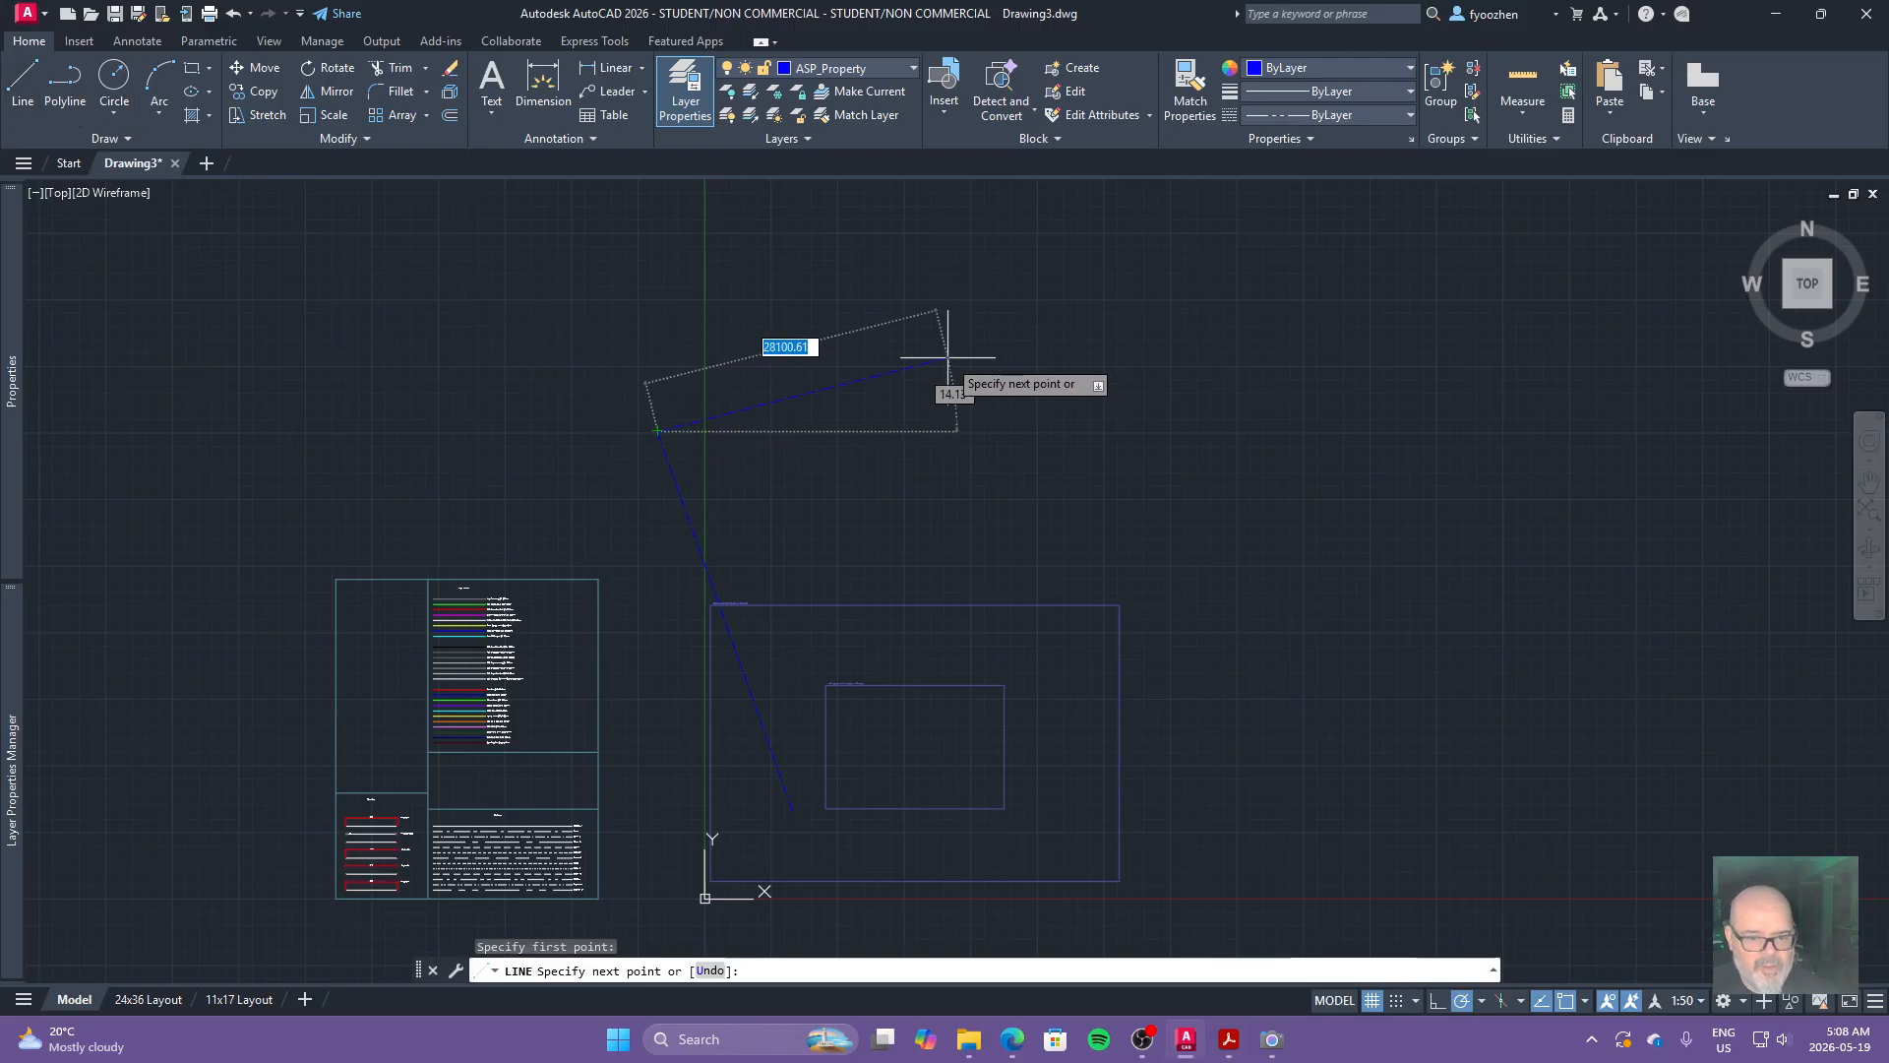
type("18540")
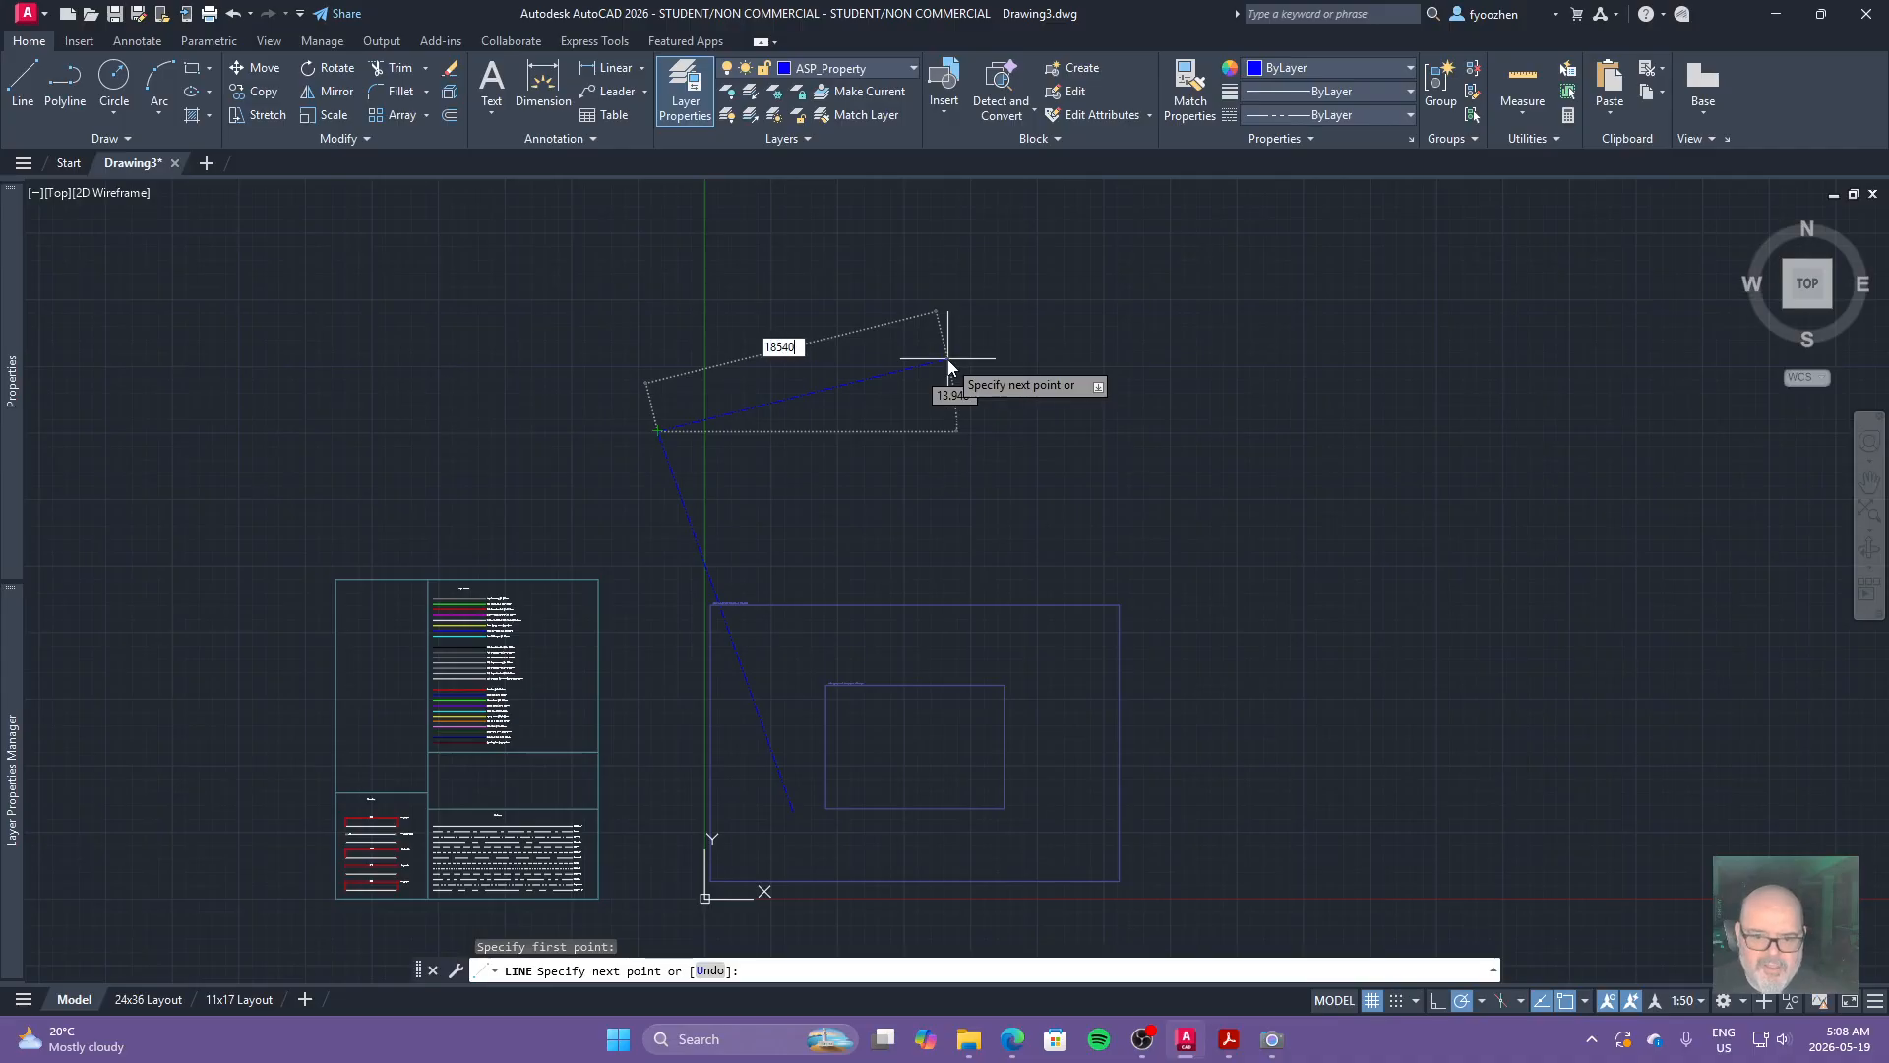
key("Tab")
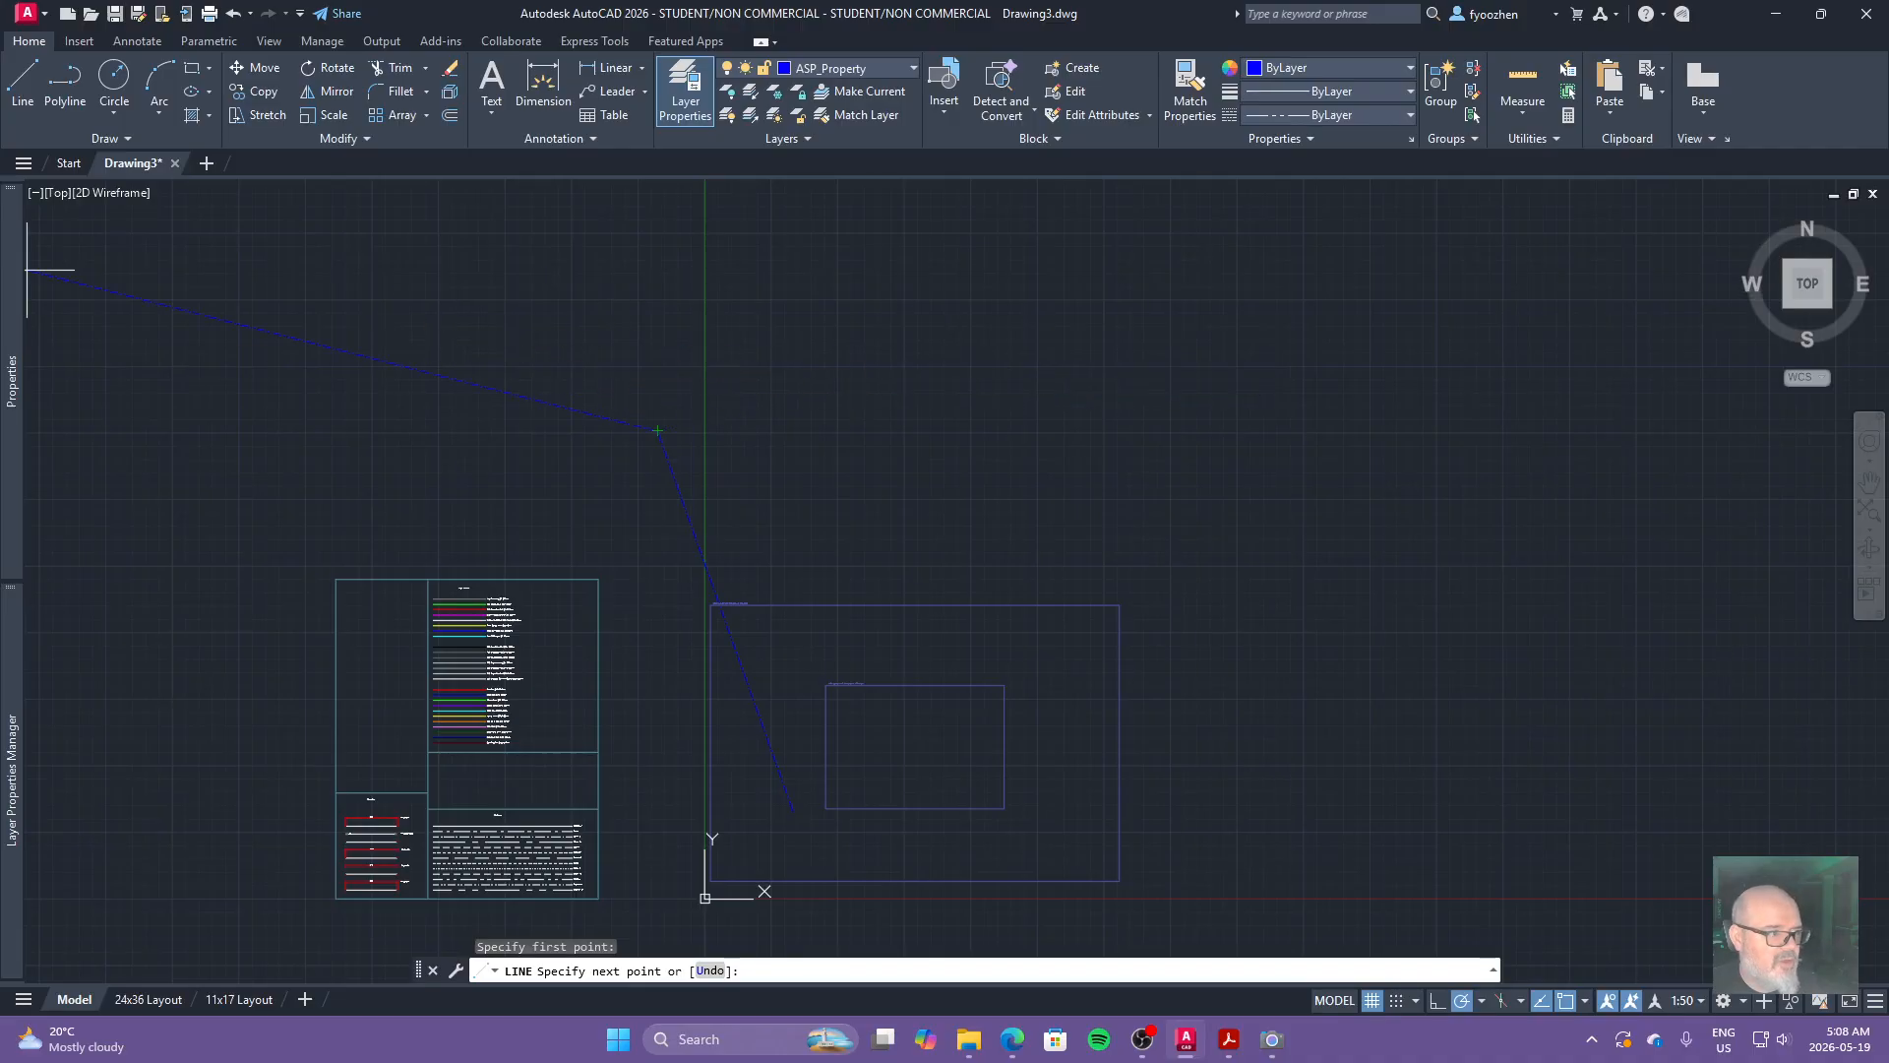
left_click_drag(0, 269, 793, 244)
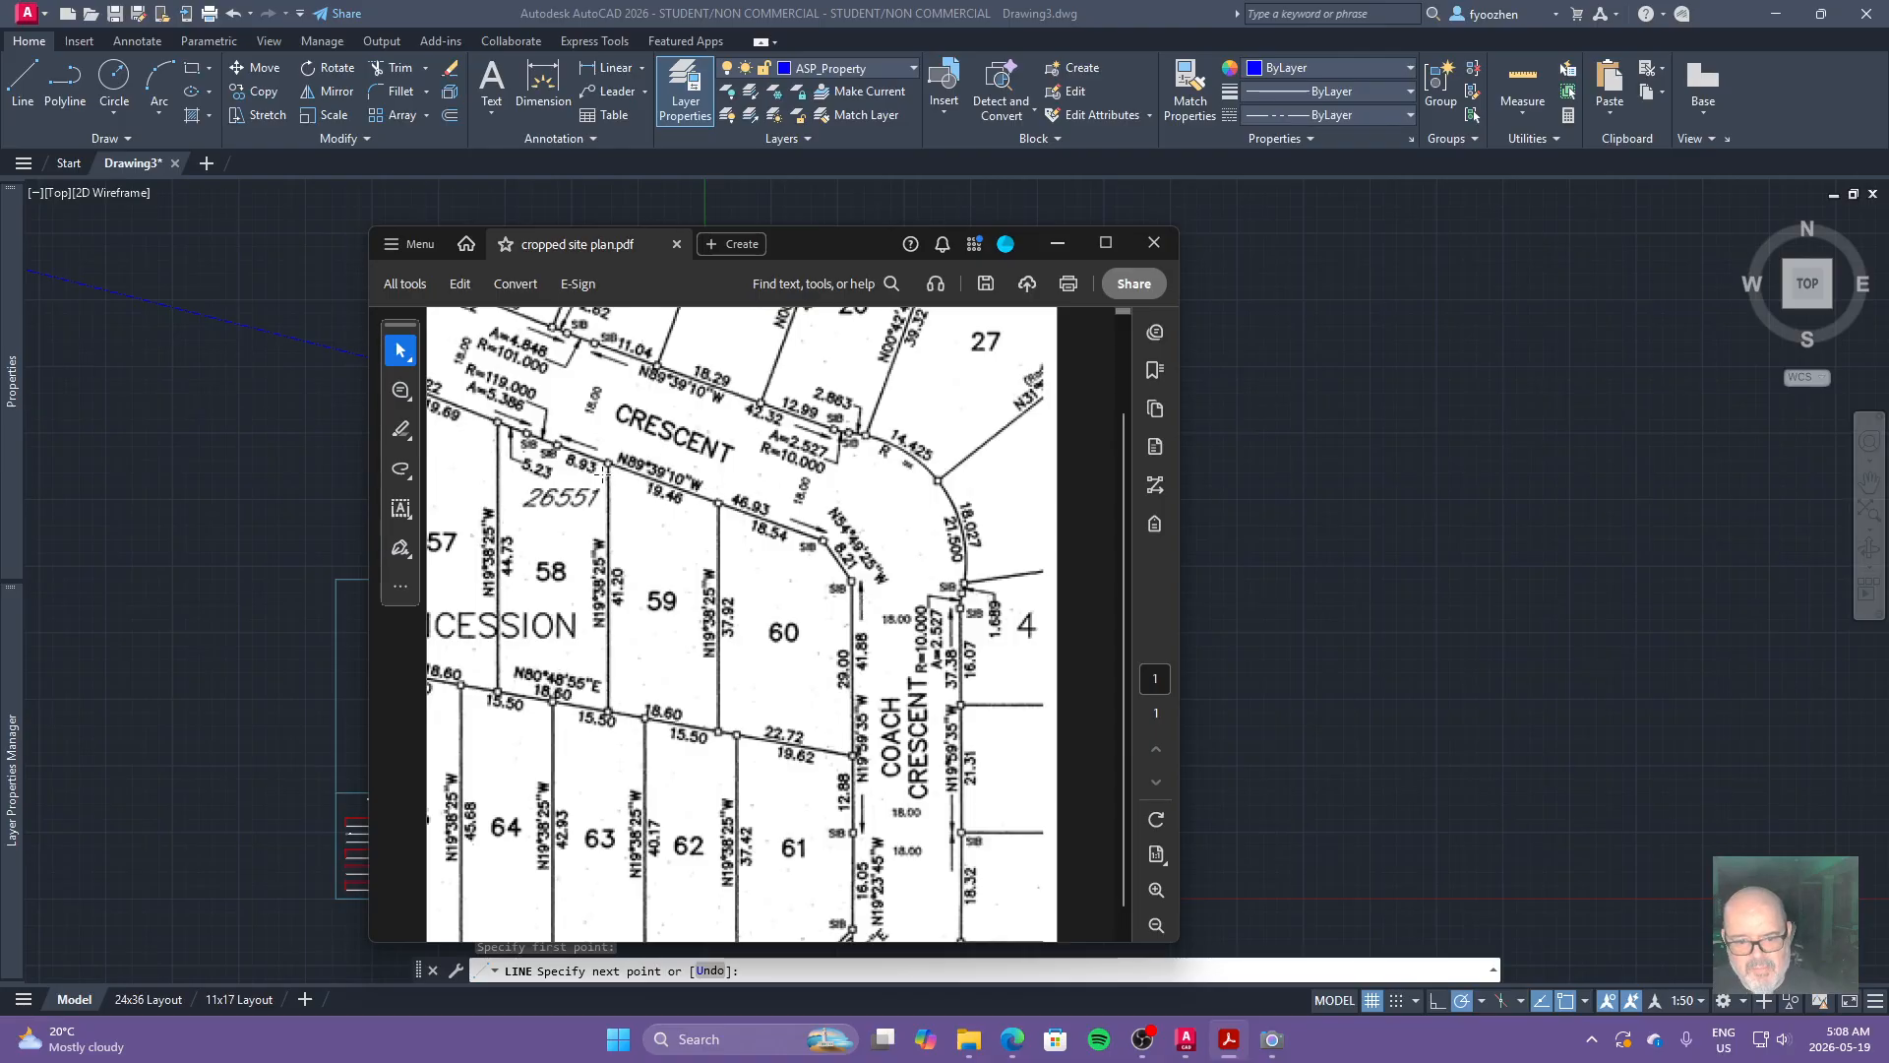
left_click_drag(824, 239, 0, 239)
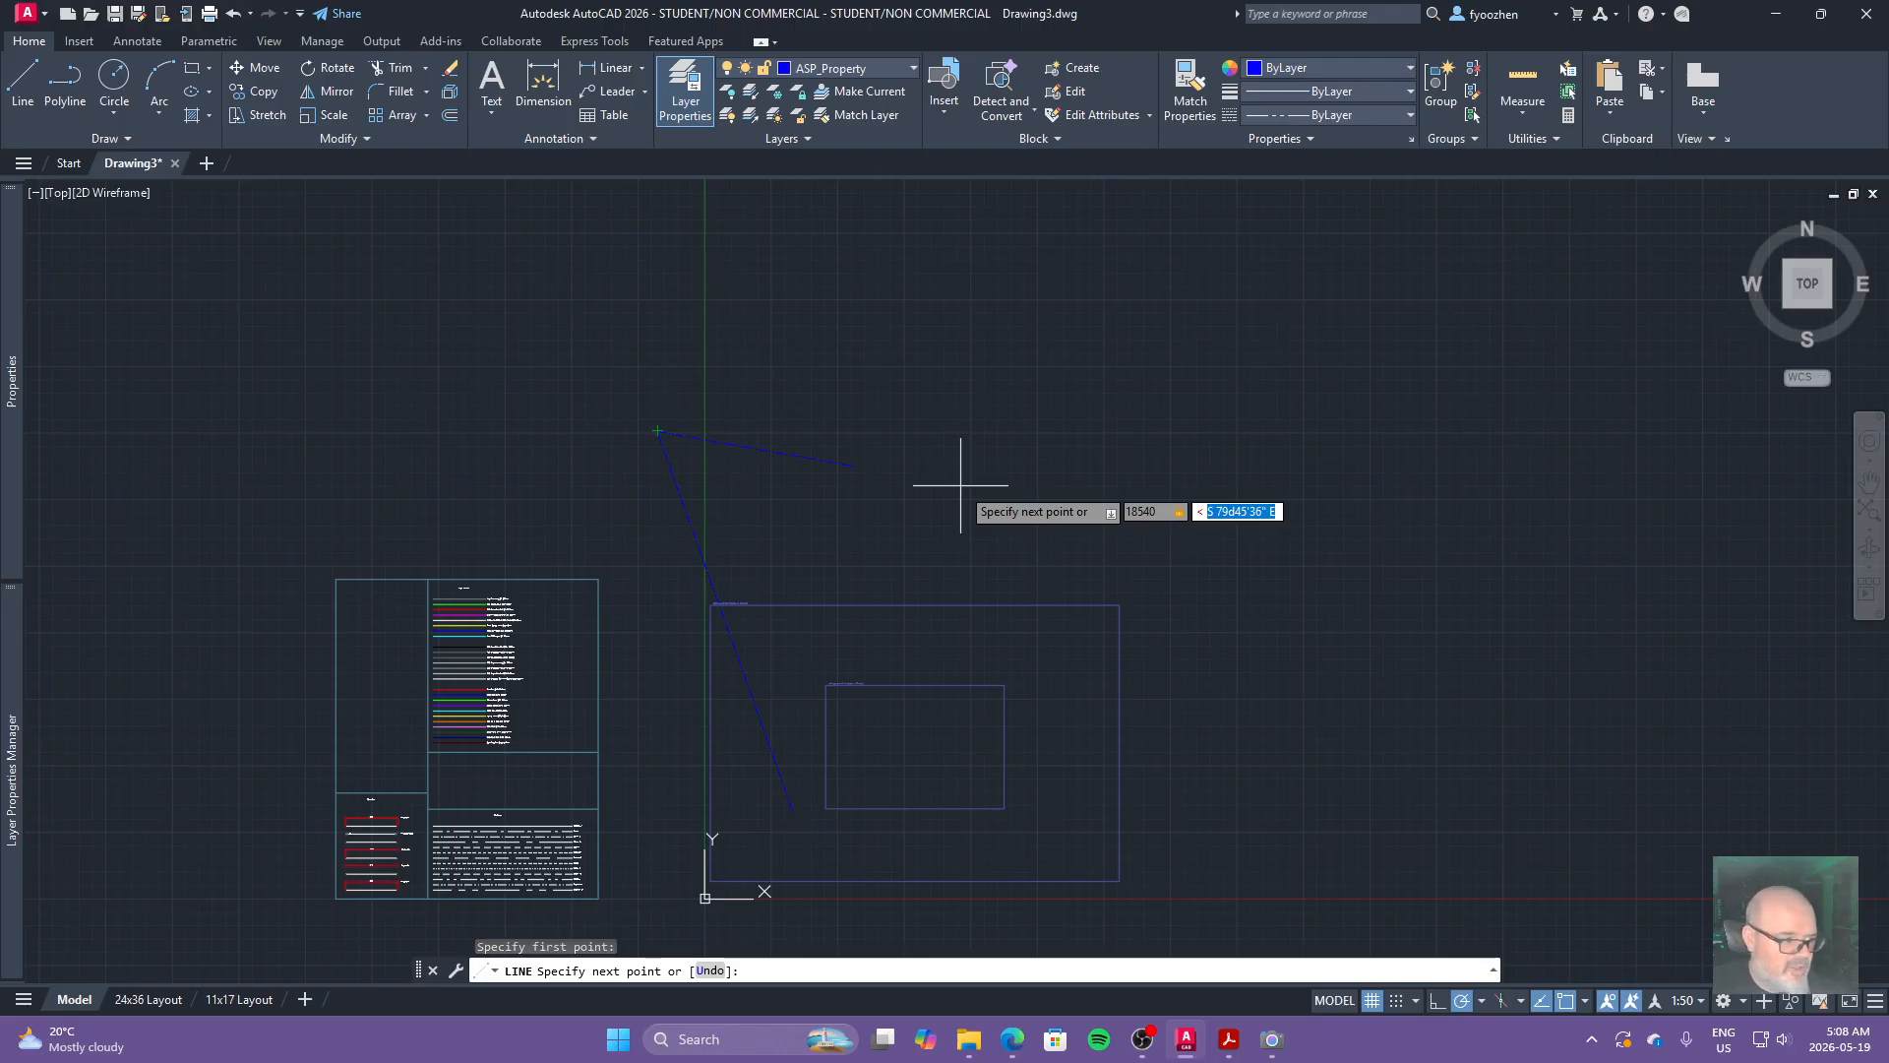
type("s89")
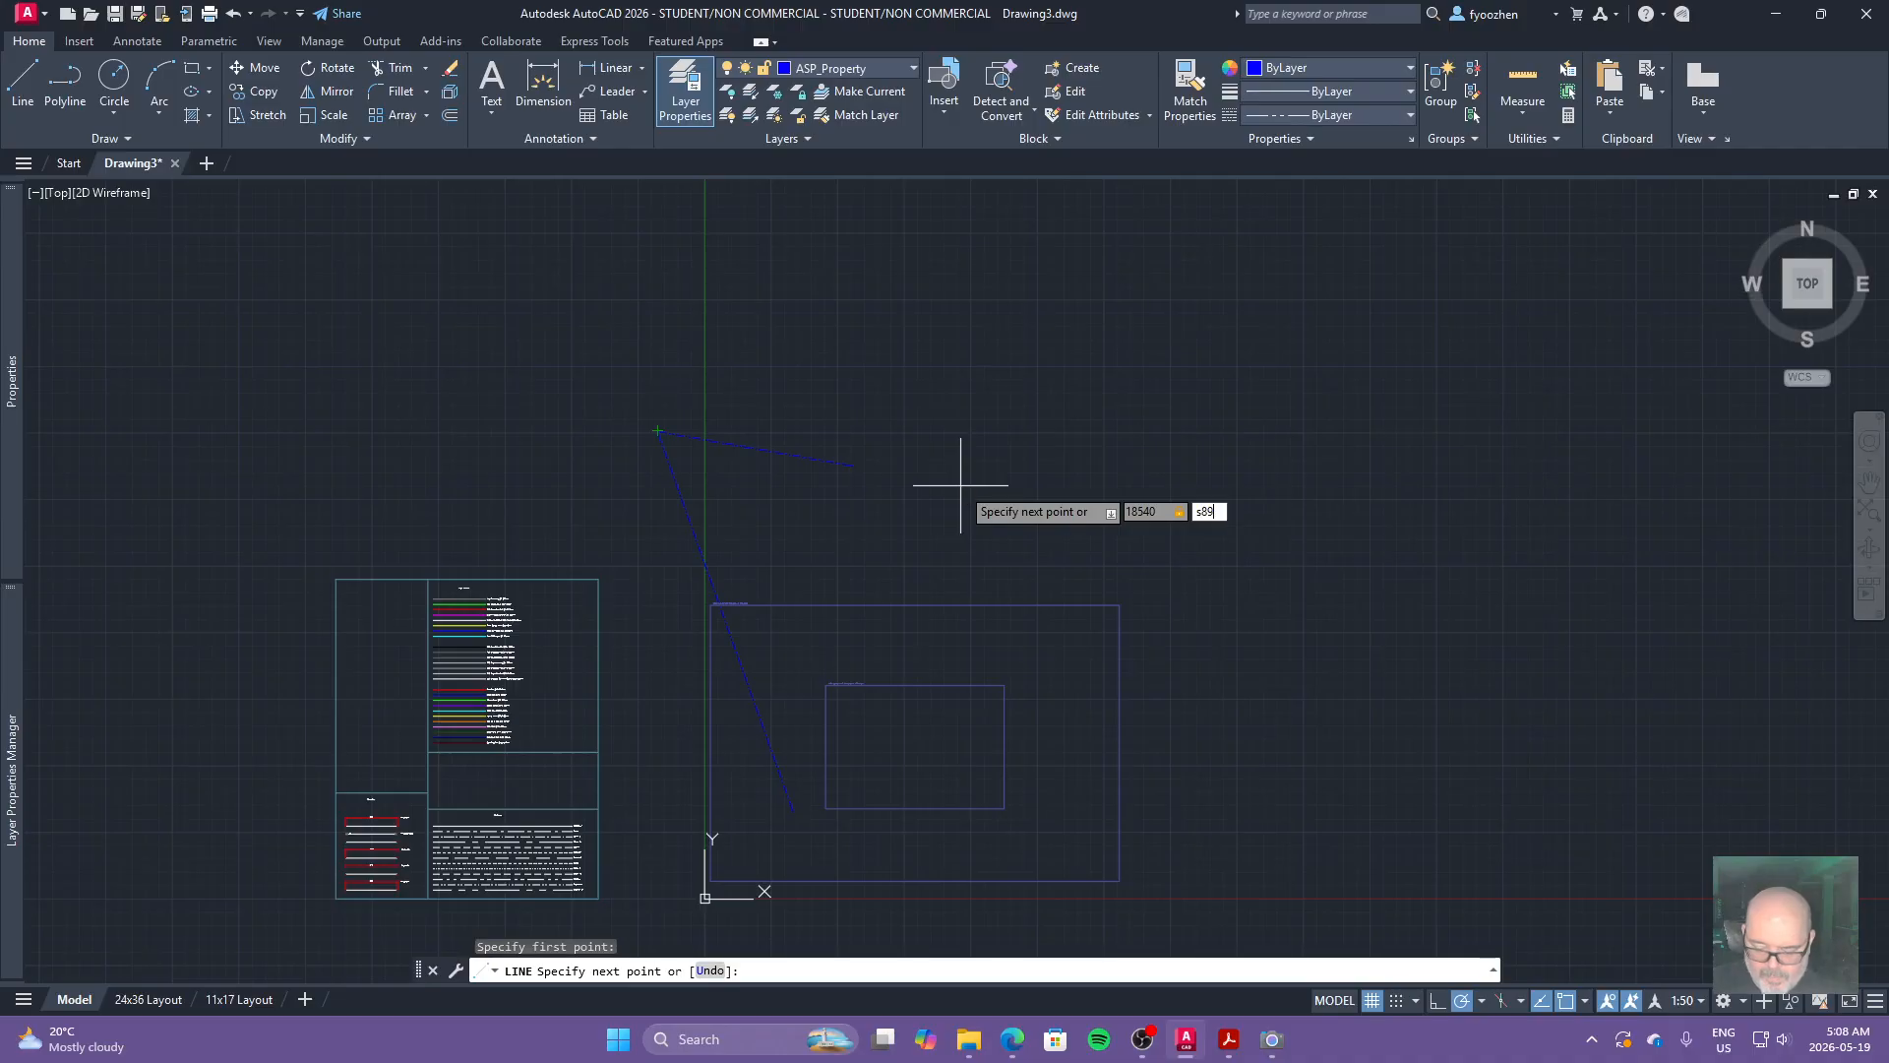
type("d3")
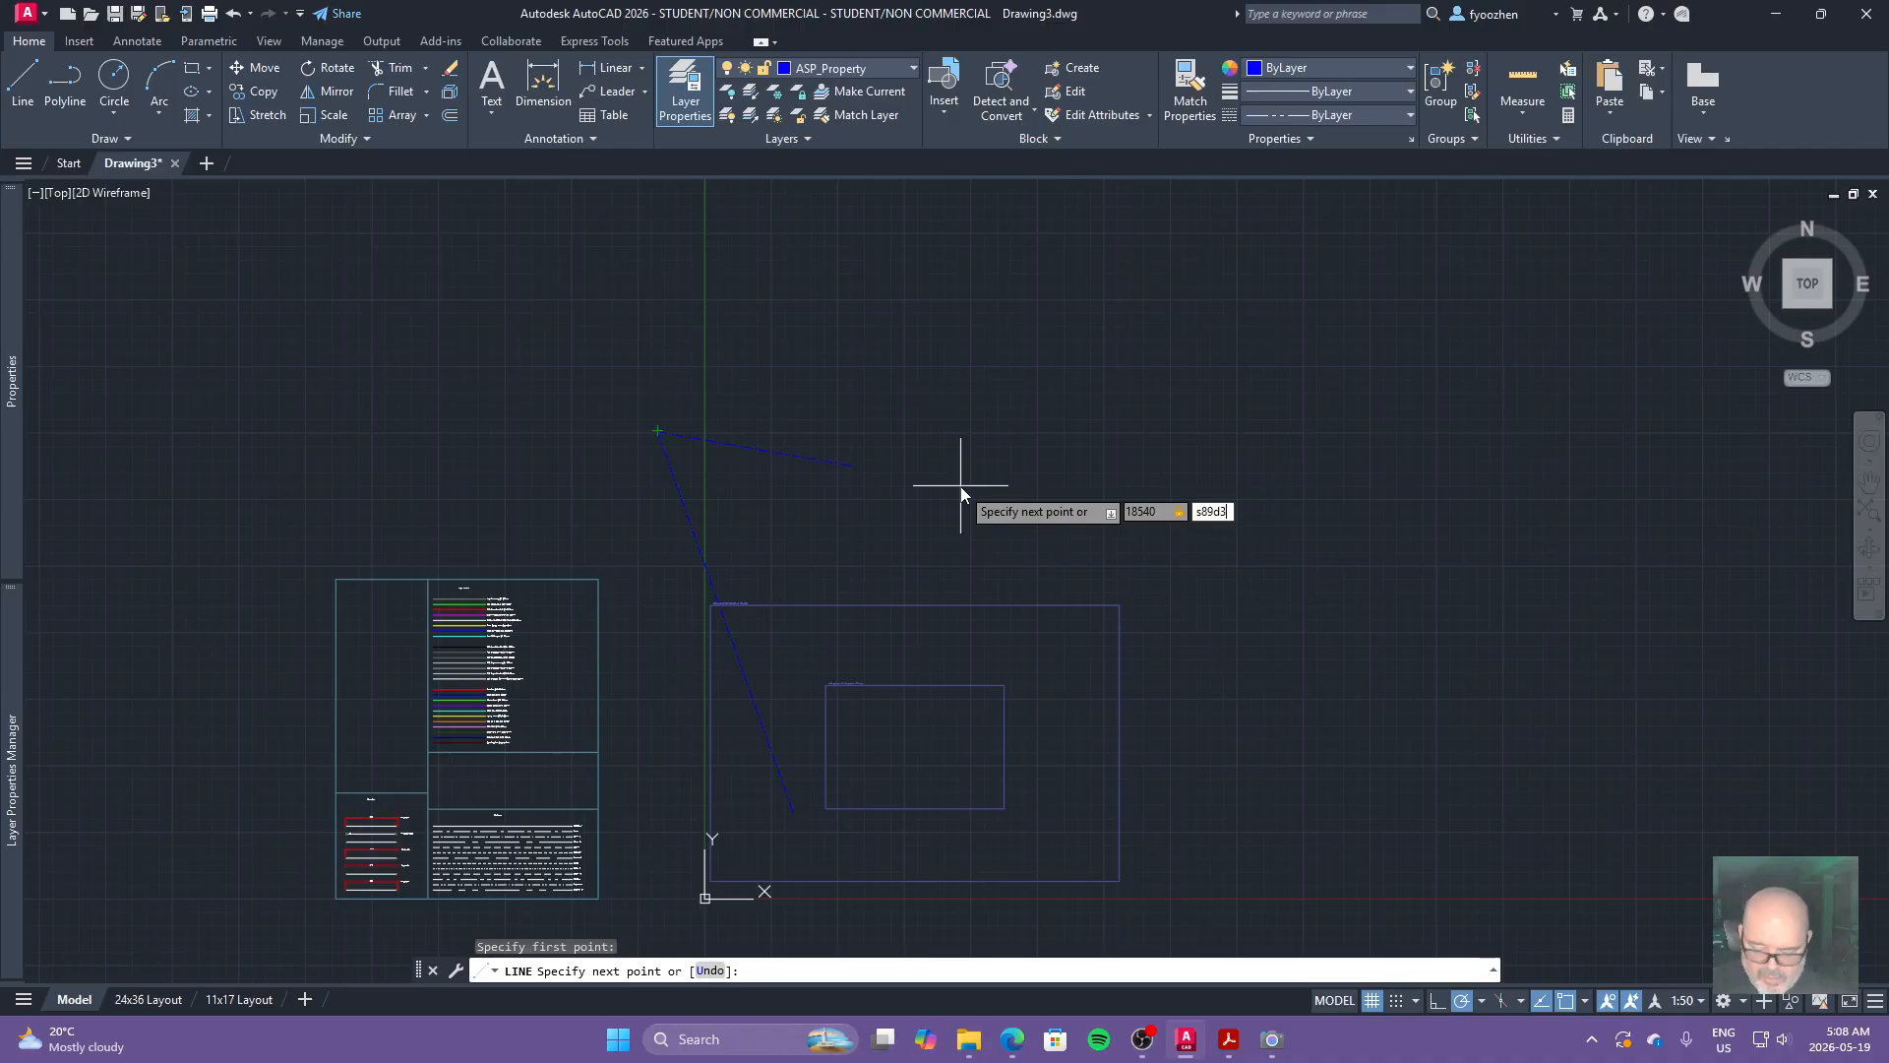
type("9'10\"e")
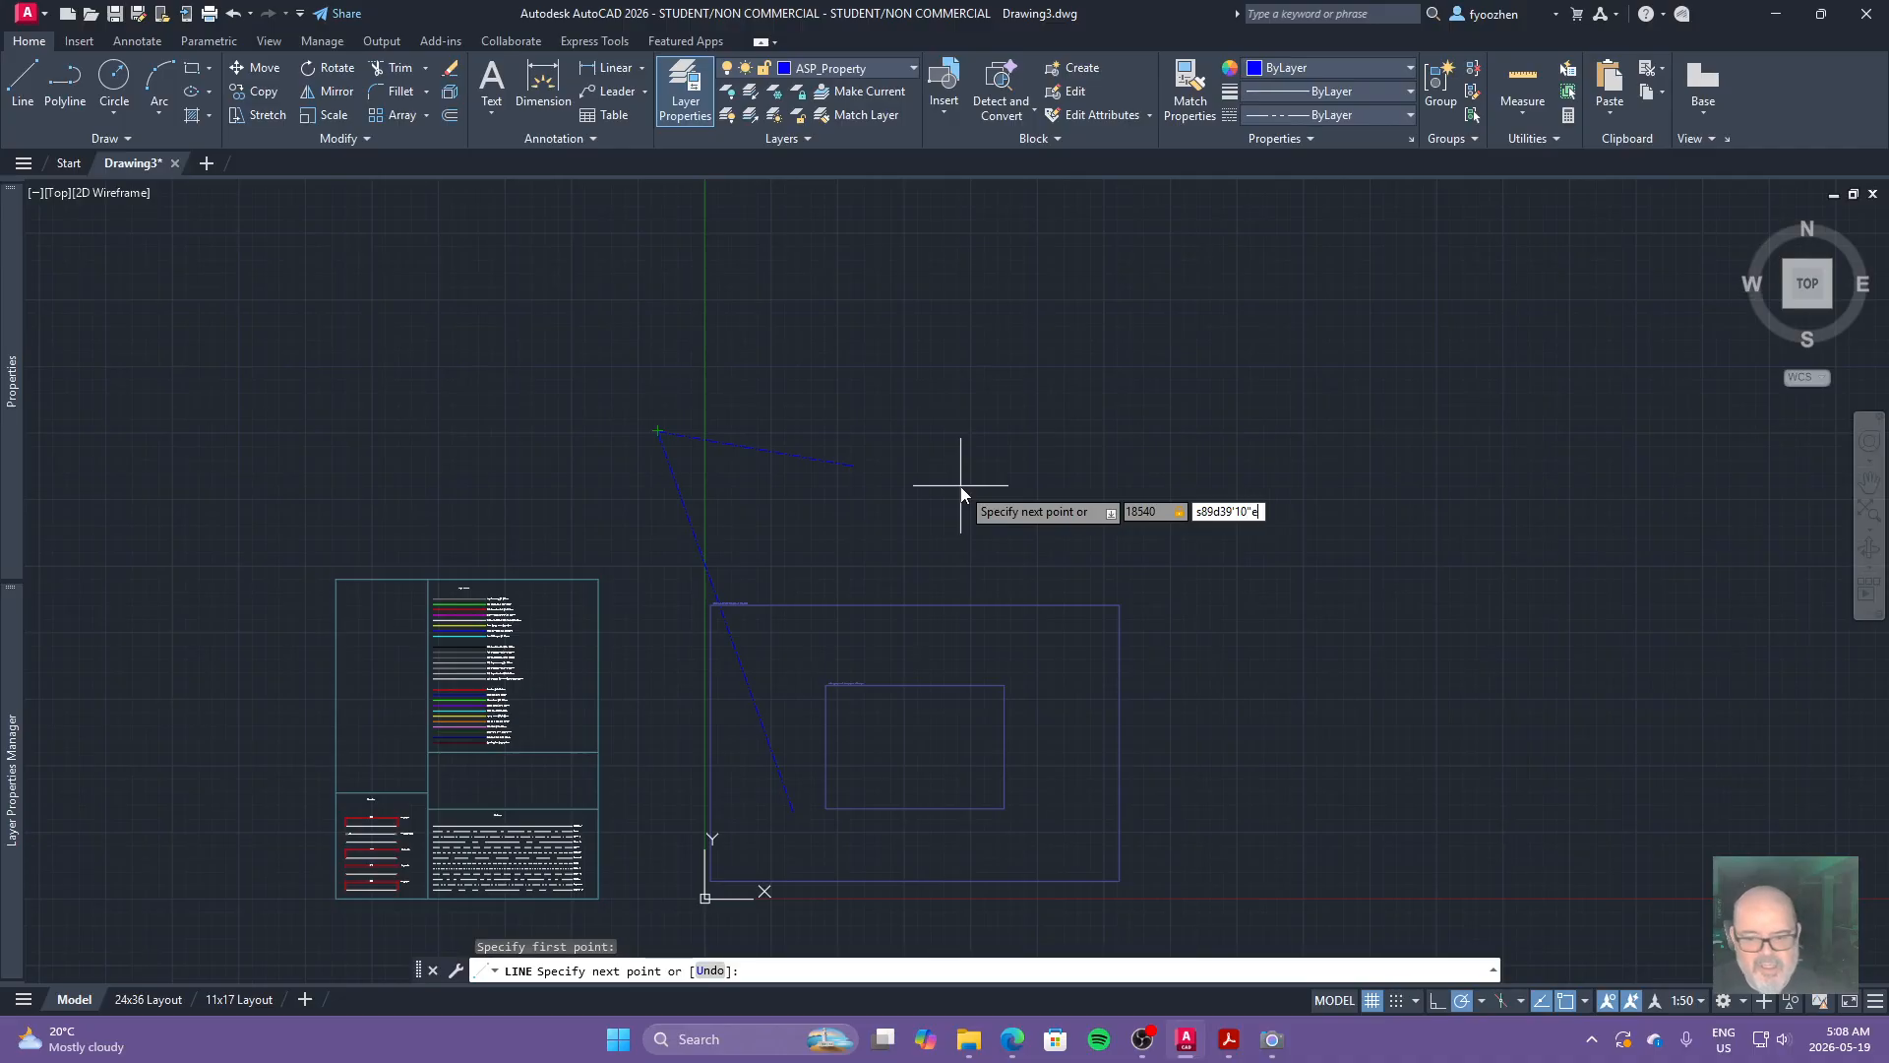
key("Return")
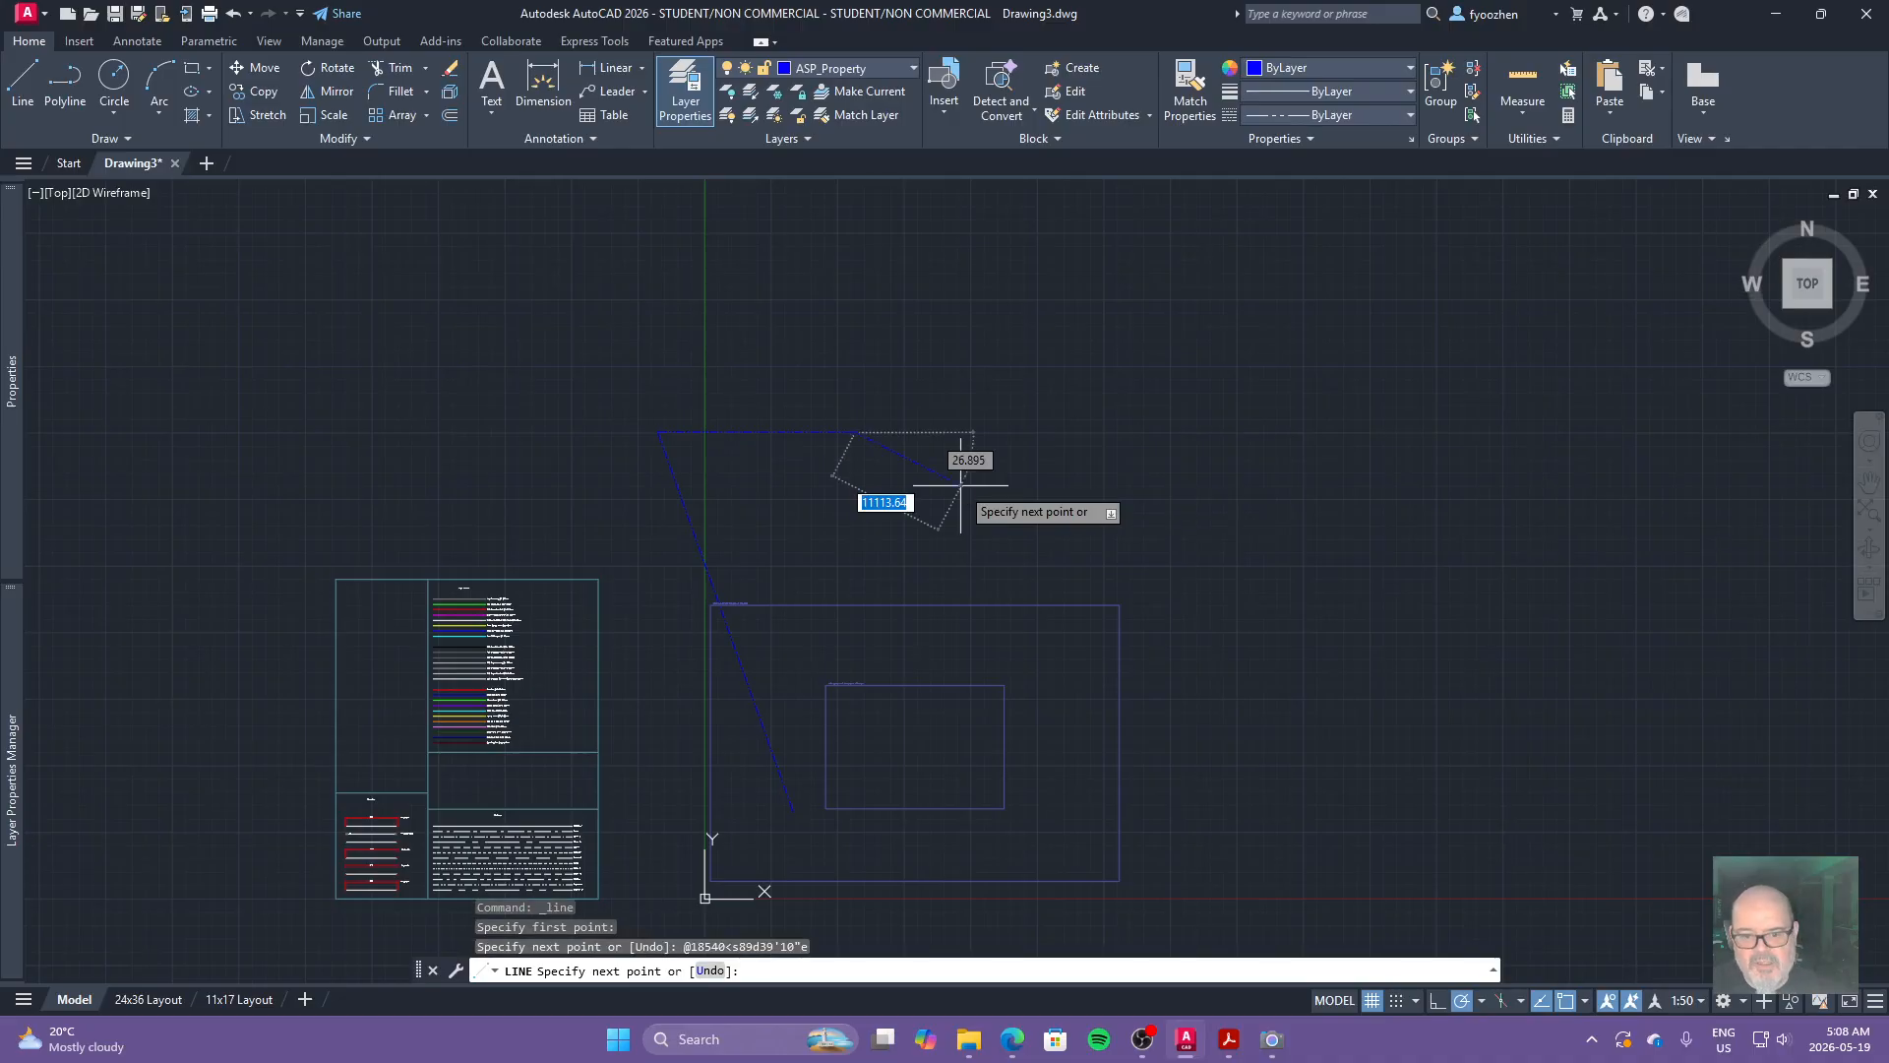
key("Escape")
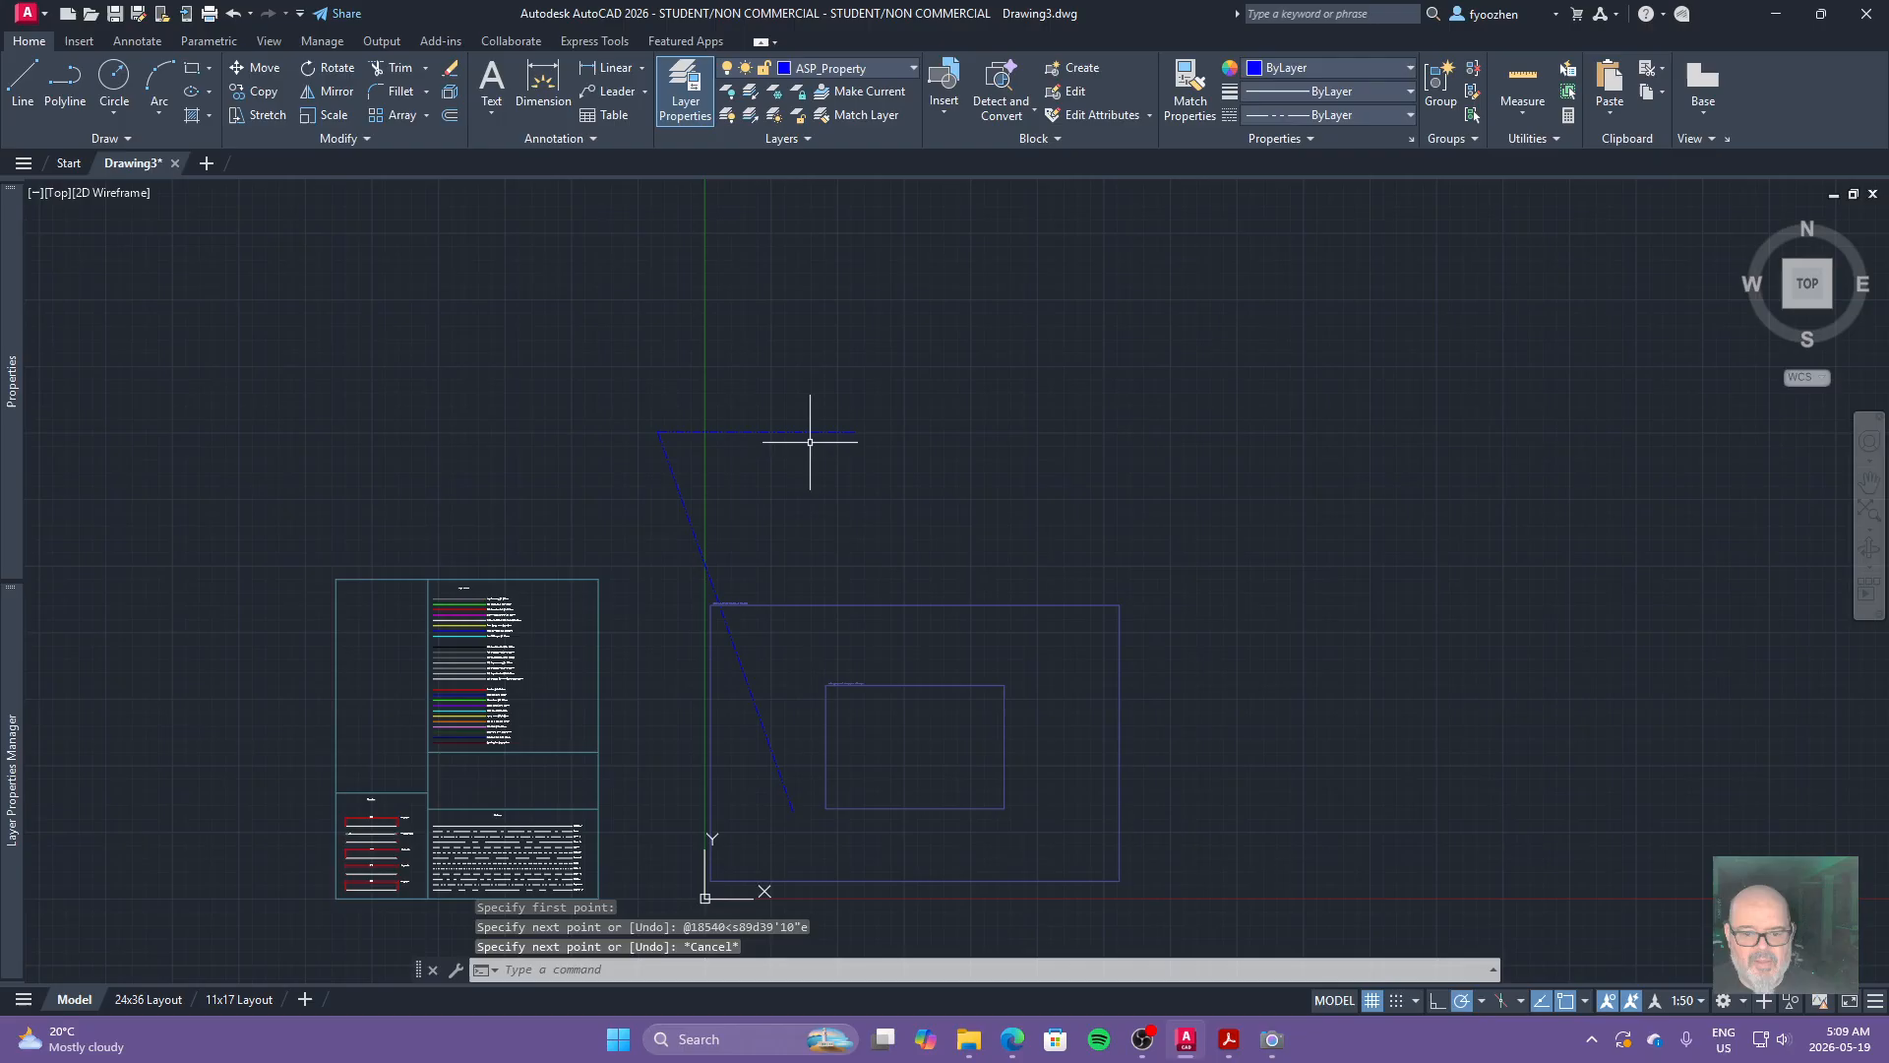
Check the site plan PDF and draw lot 60's northeast corner line from the north boundary's east end, 8210 long at bearing S54d49'25"E.
key("alt+Tab")
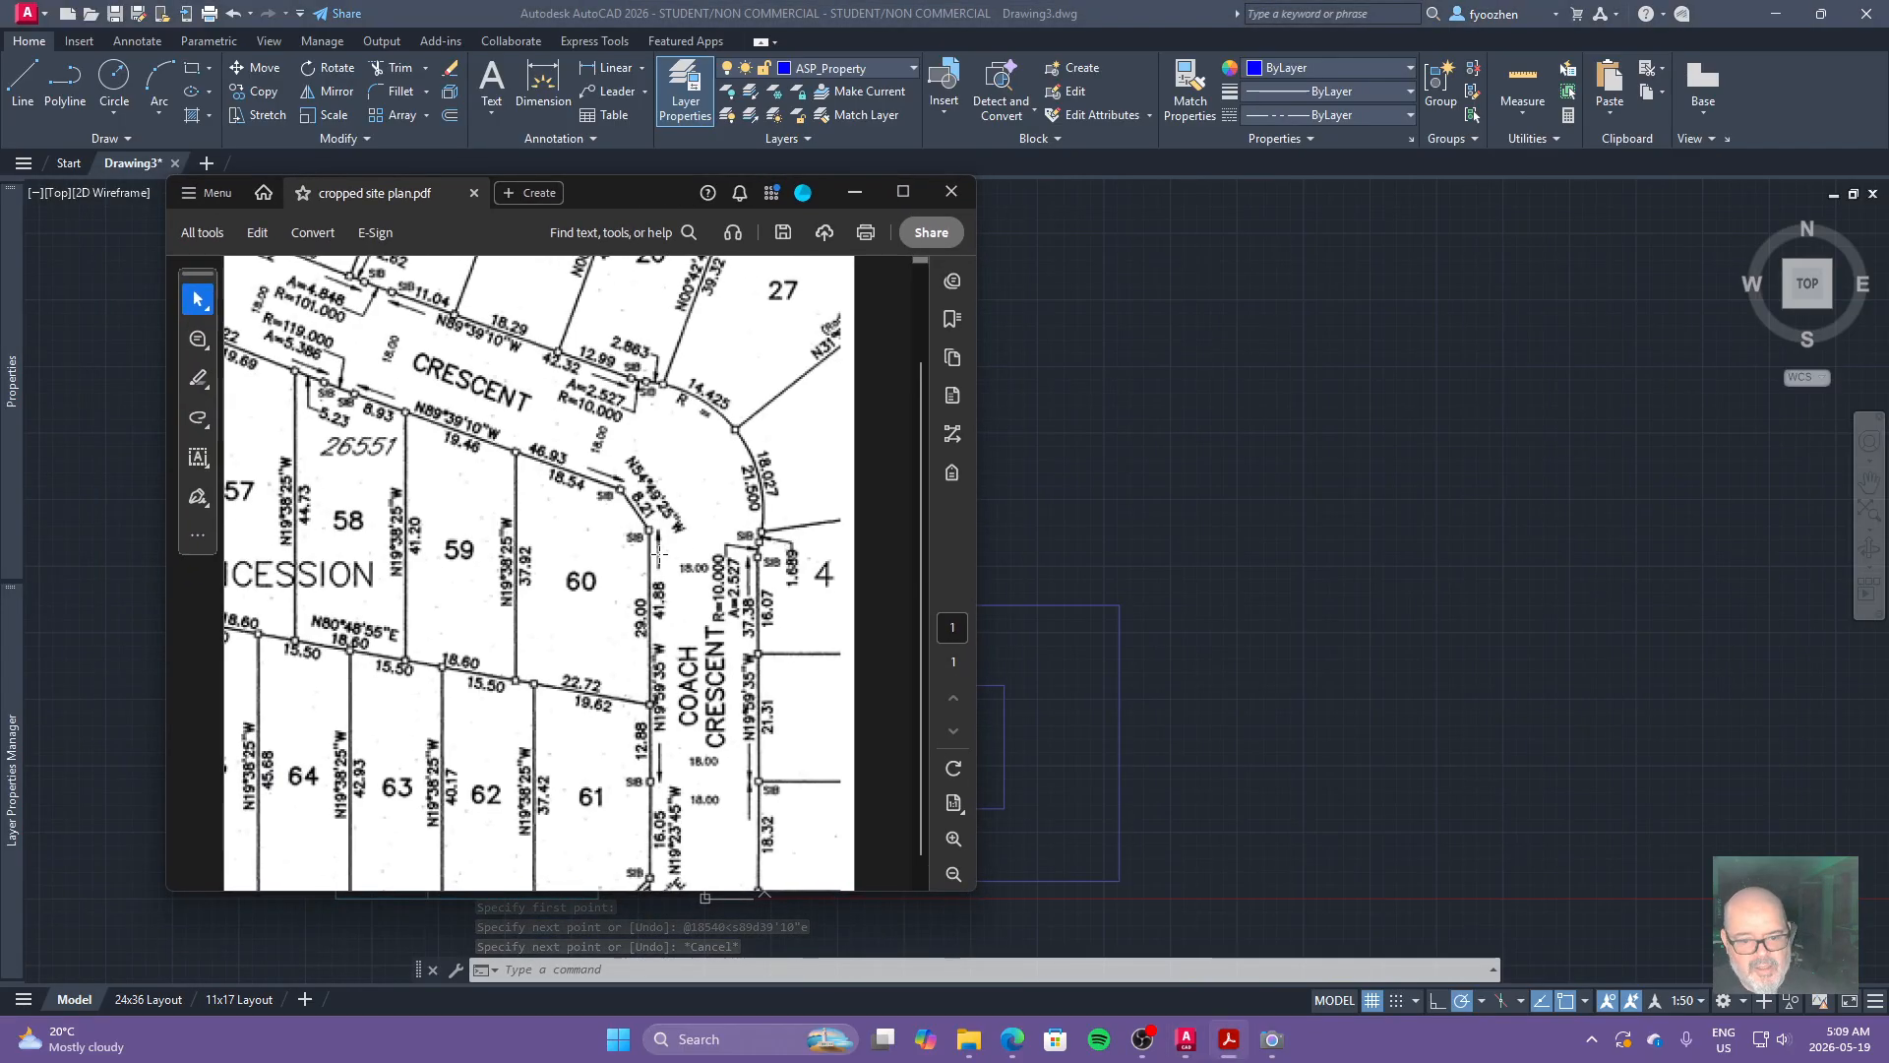
left_click_drag(629, 195, 48, 214)
key("alt+Tab")
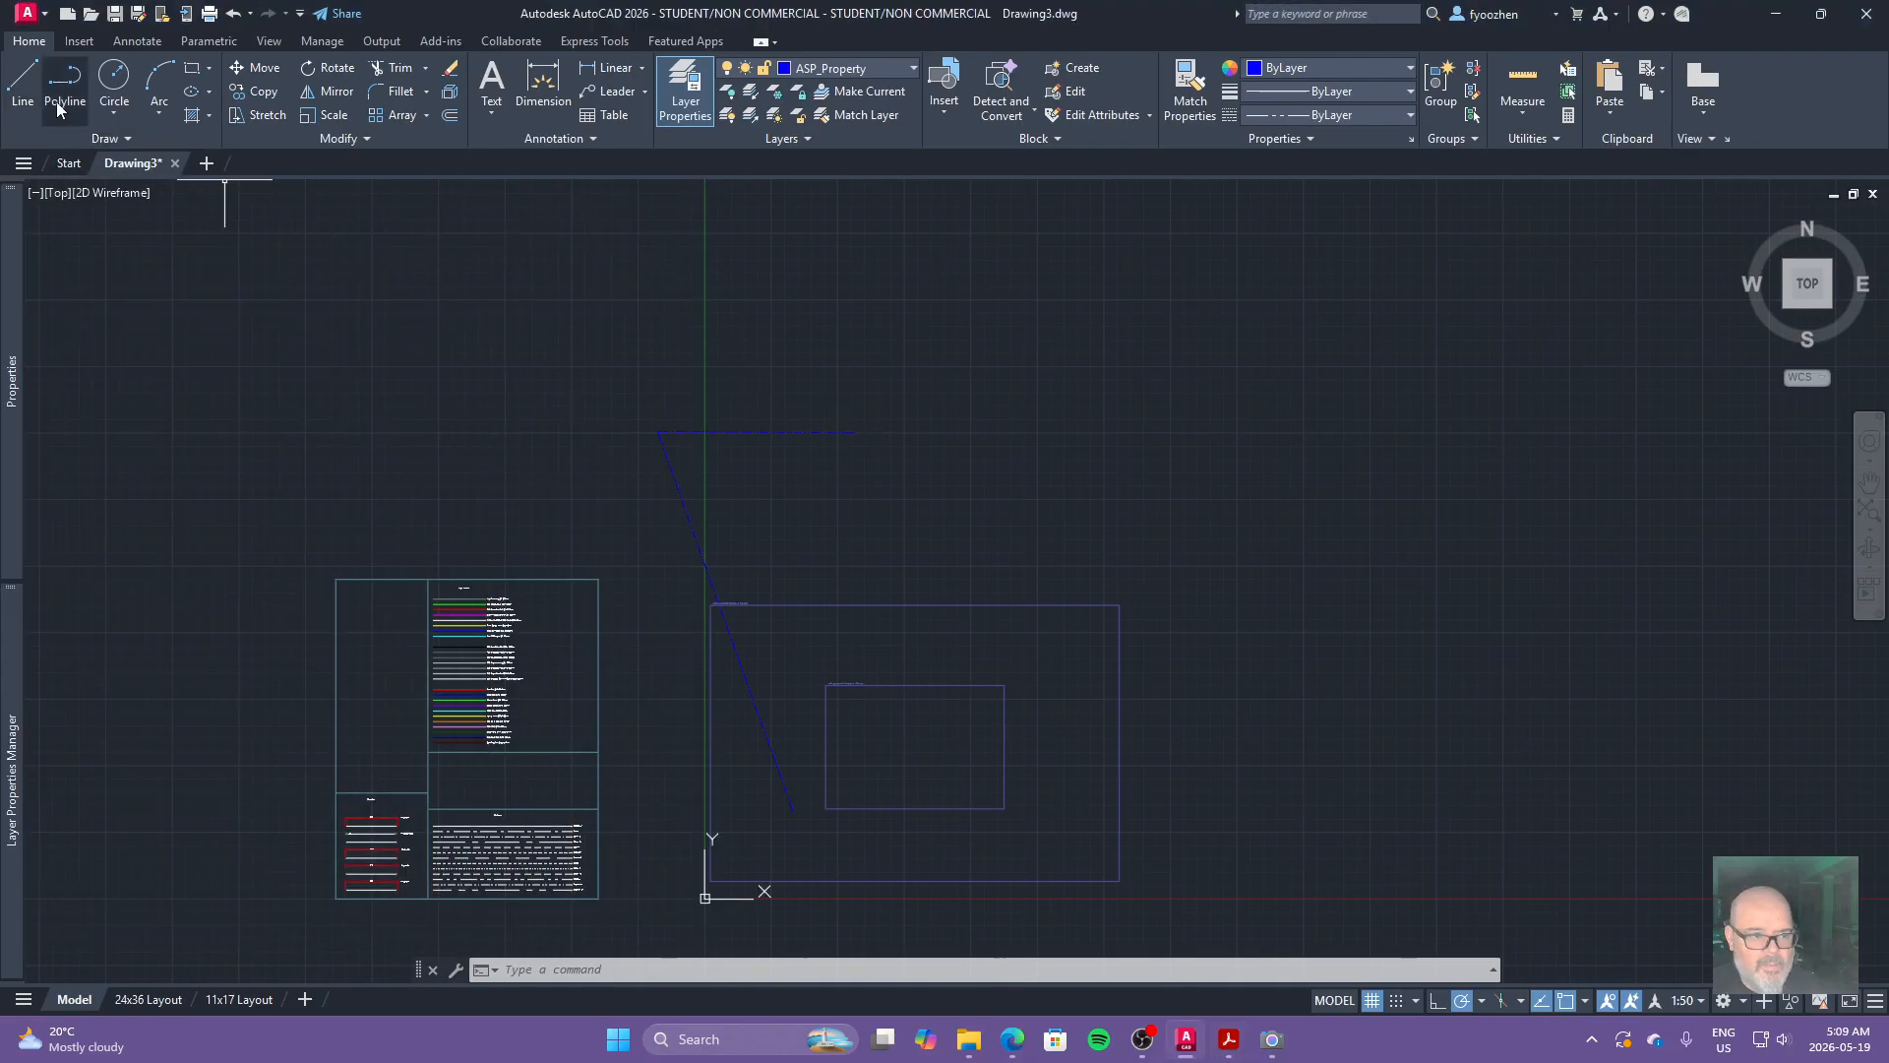
left_click(23, 81)
left_click(855, 431)
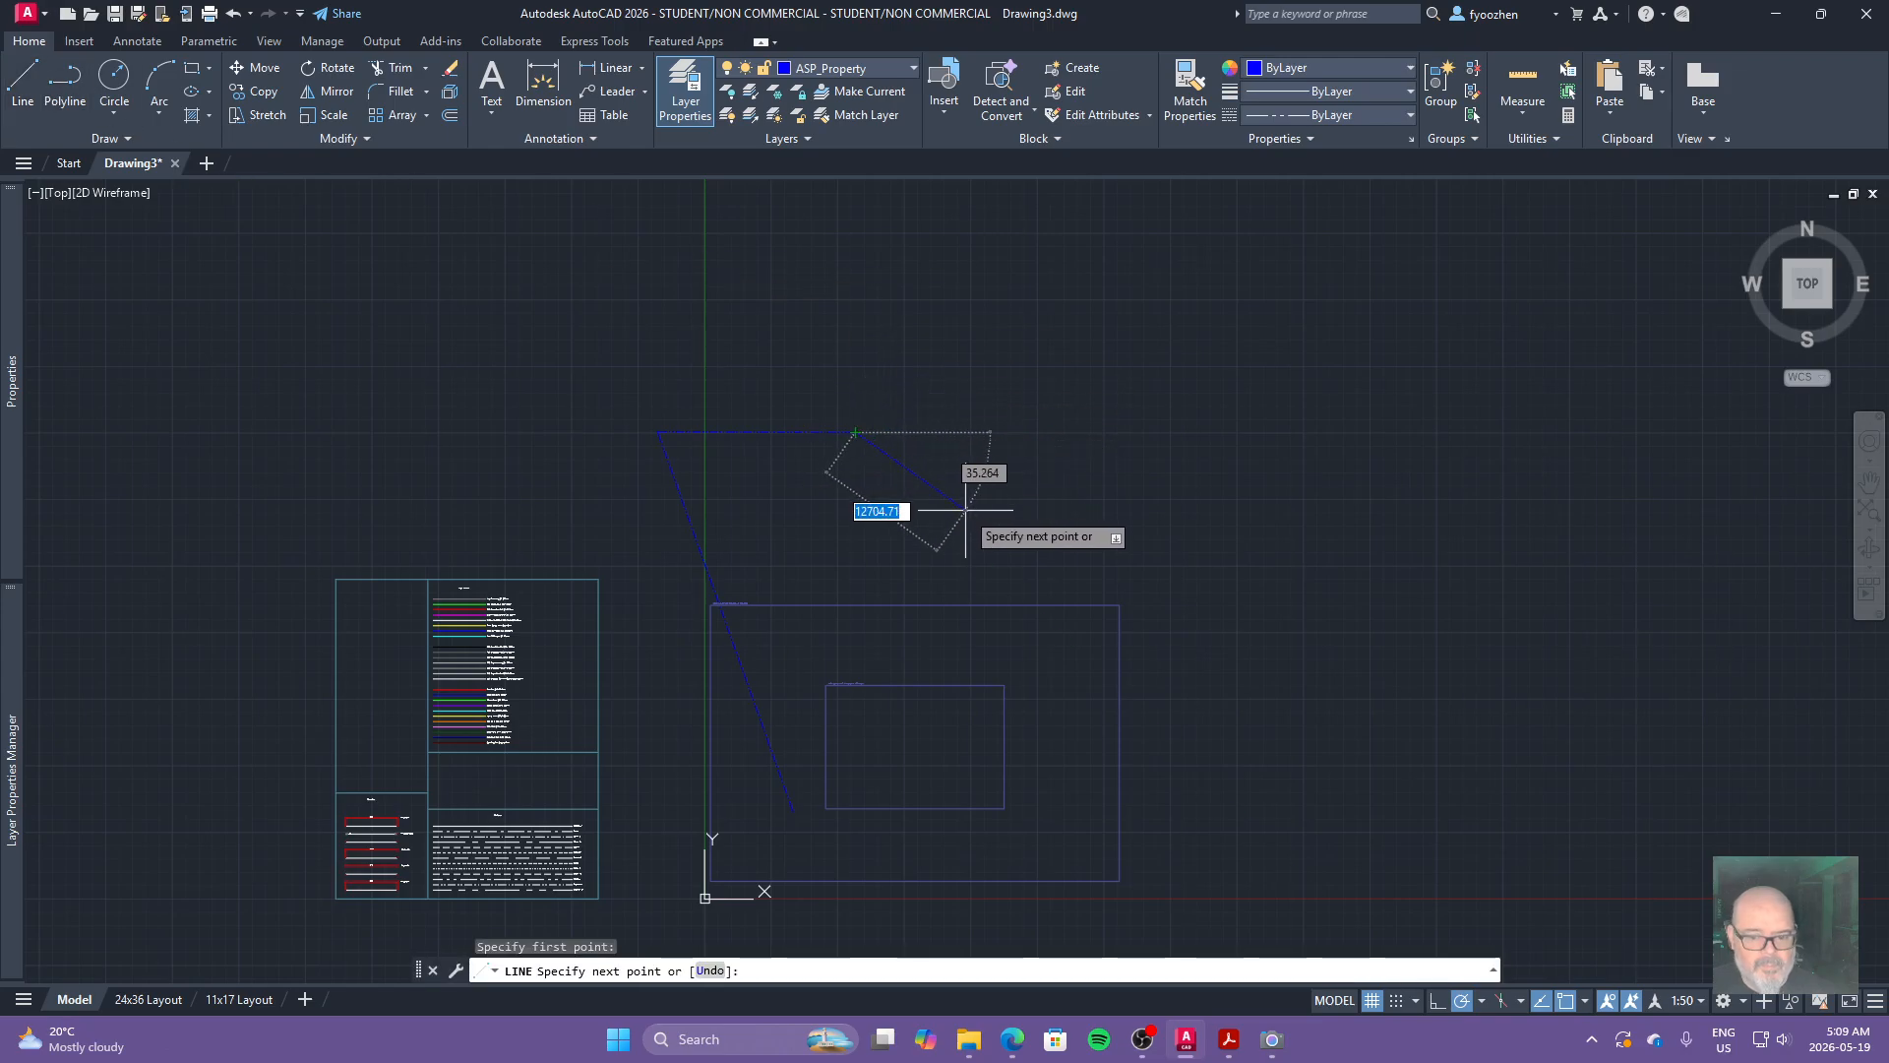
type("8210")
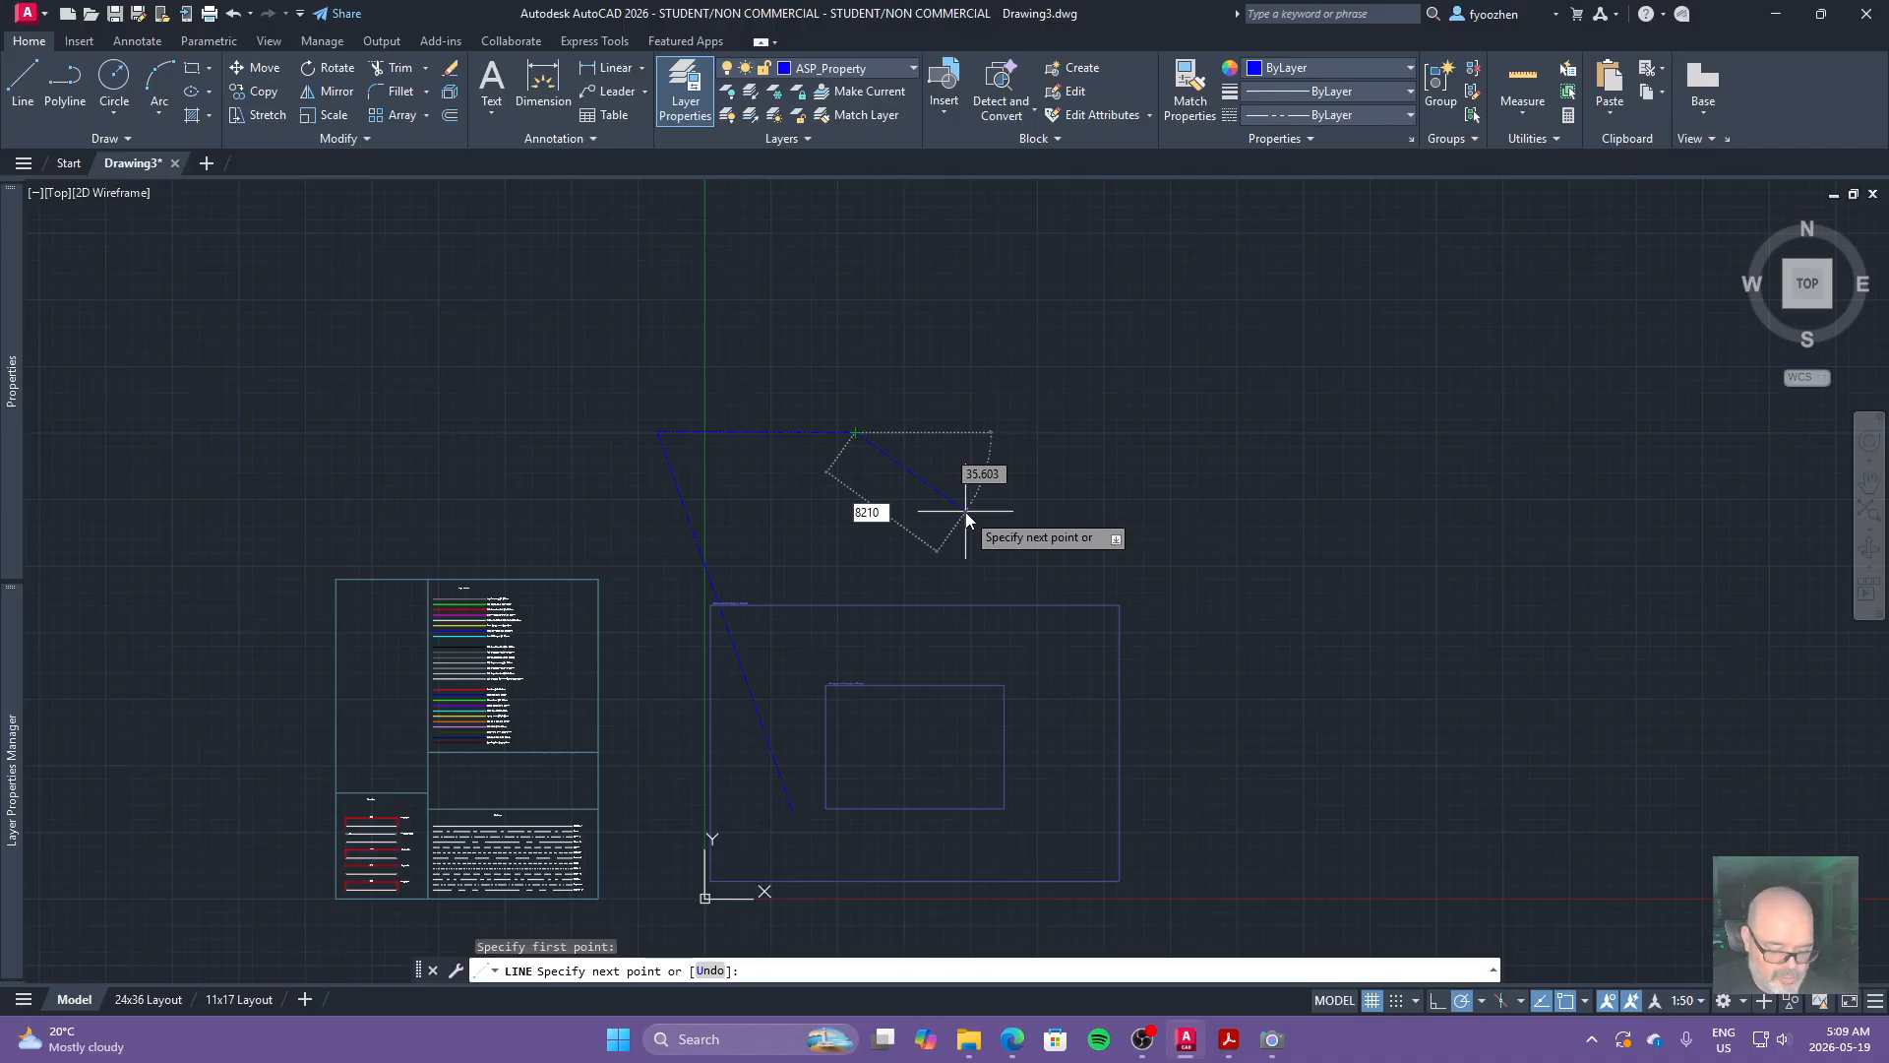
key("Tab")
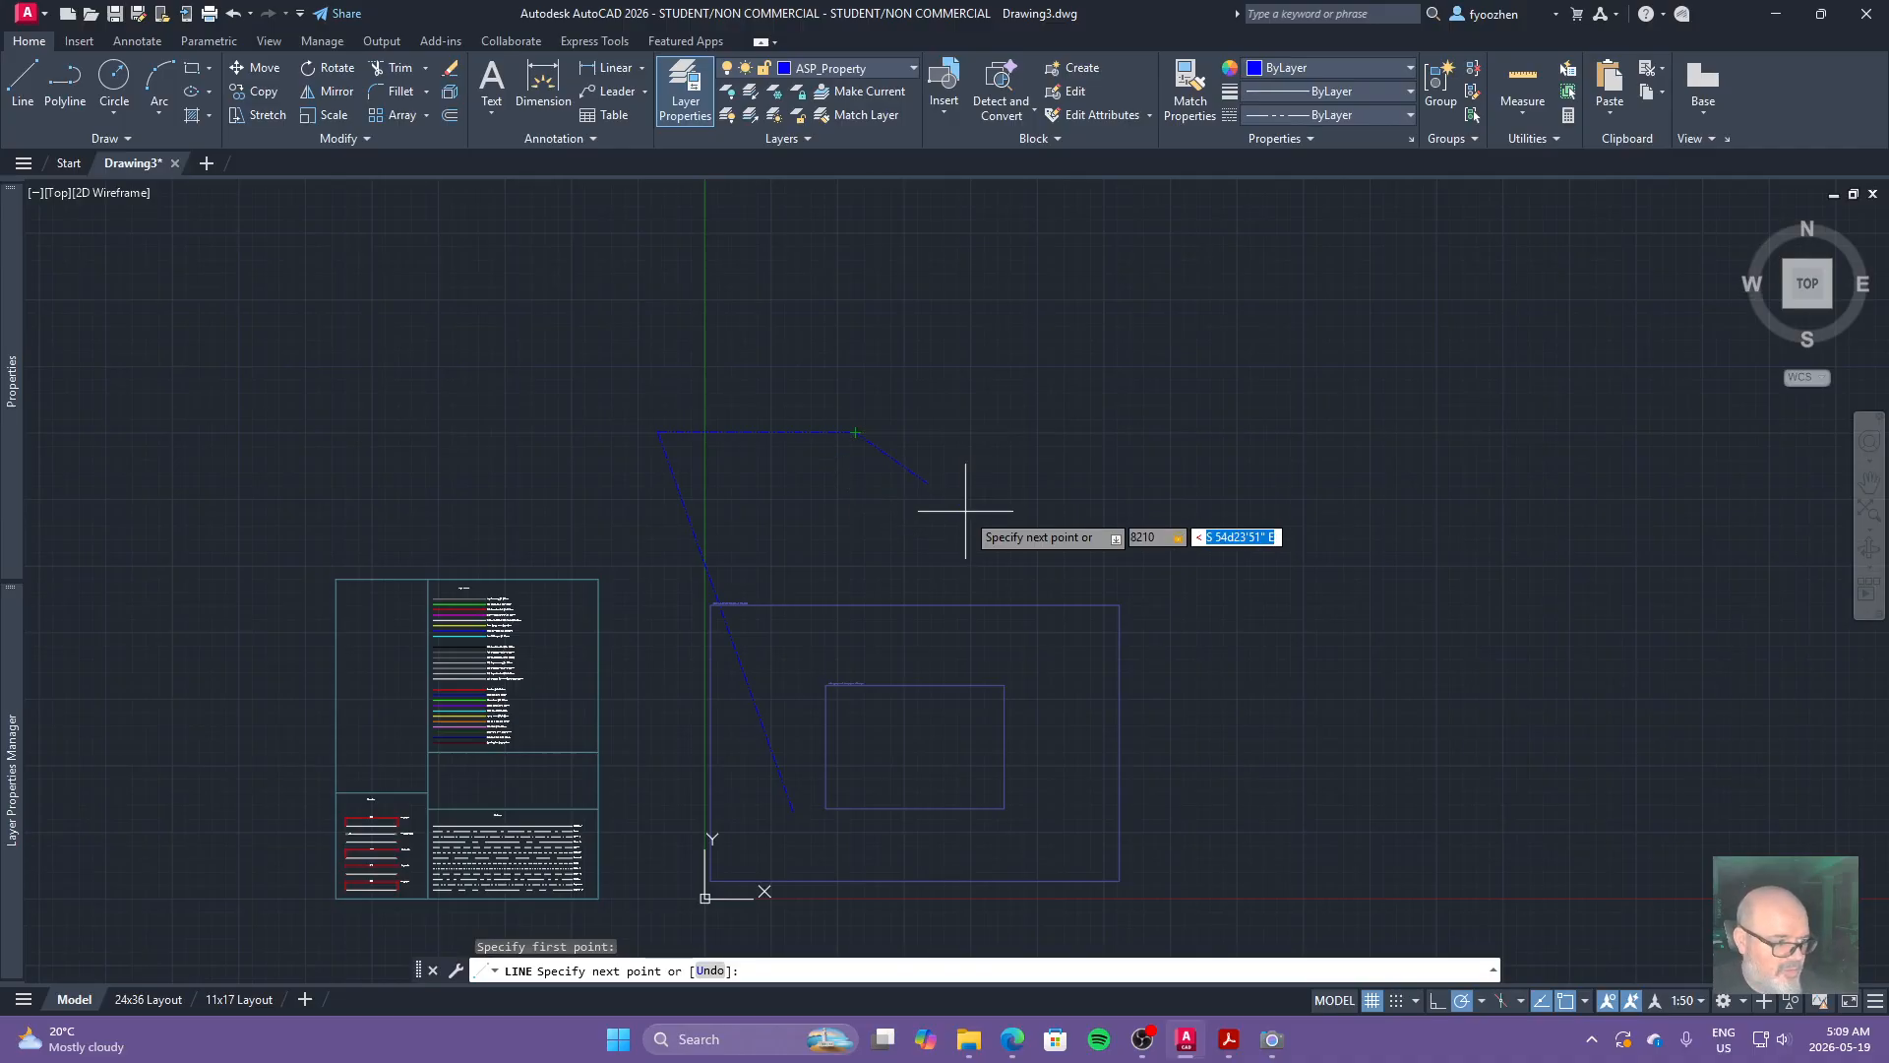
type("s54d49")
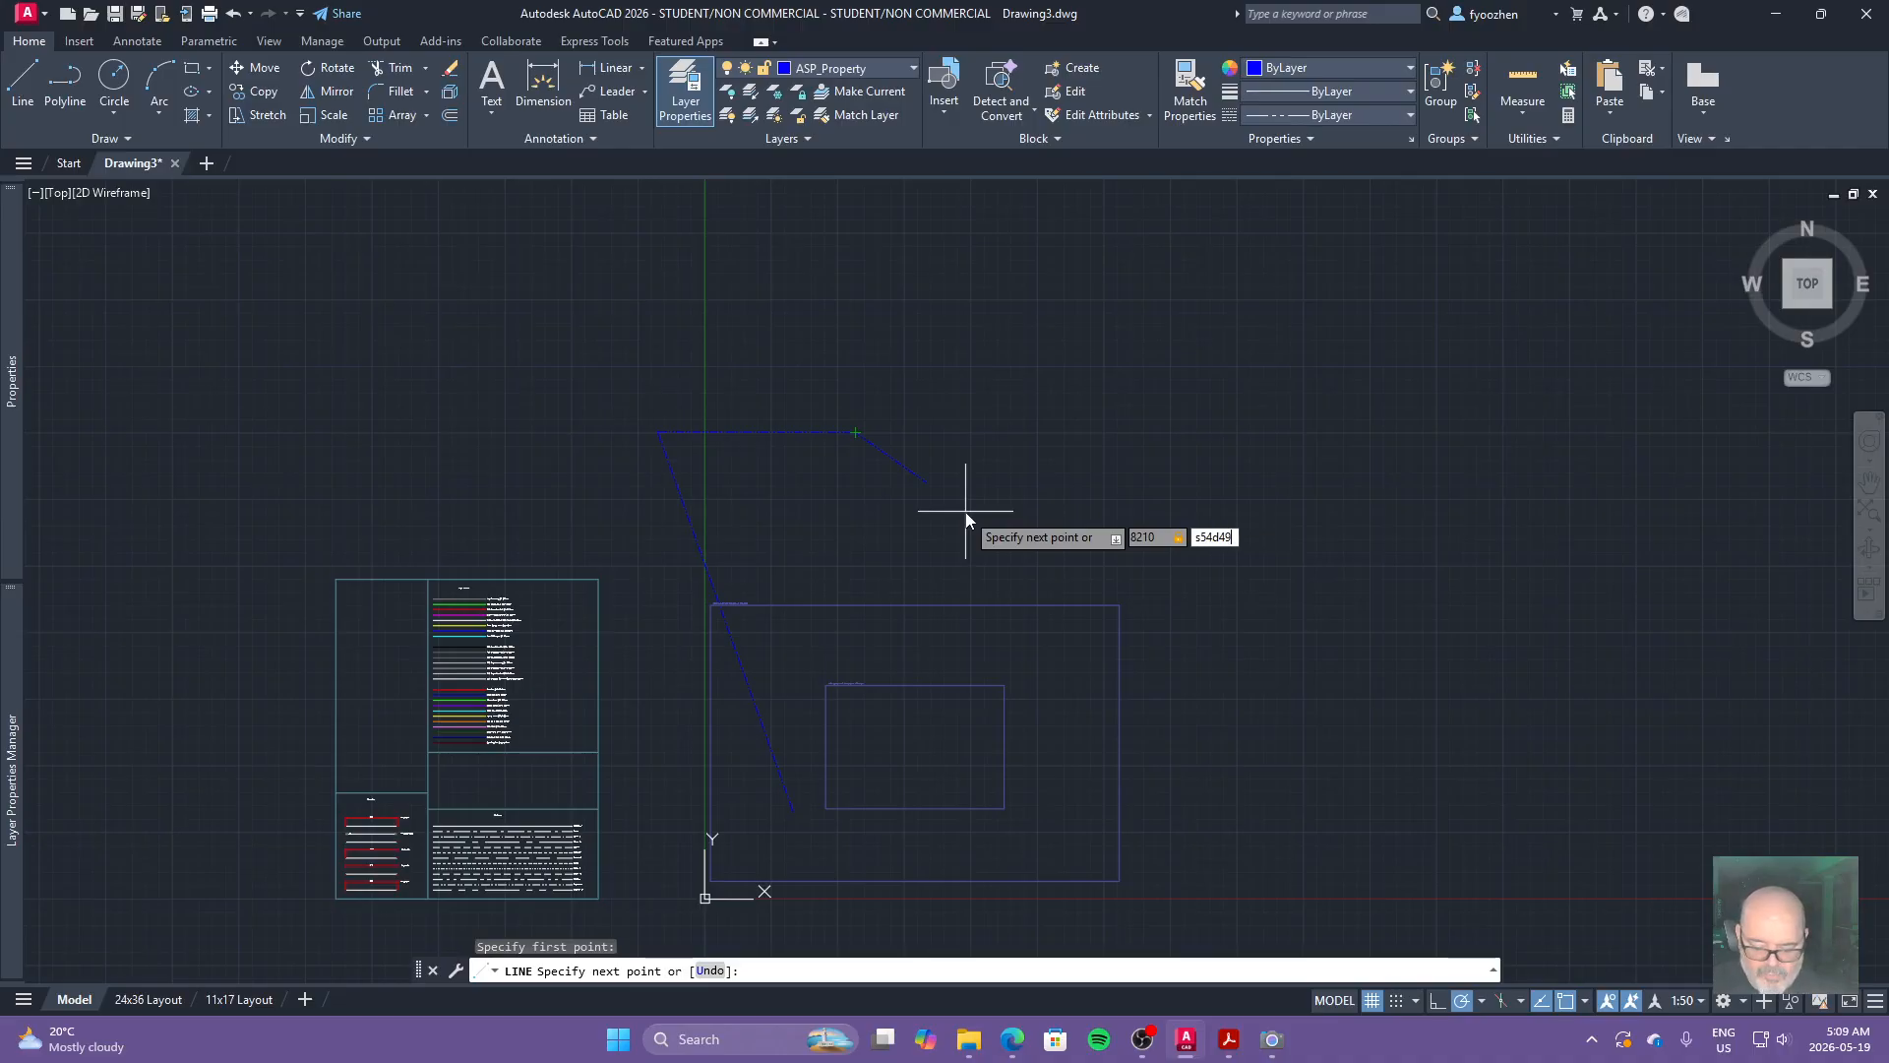
type("'25")
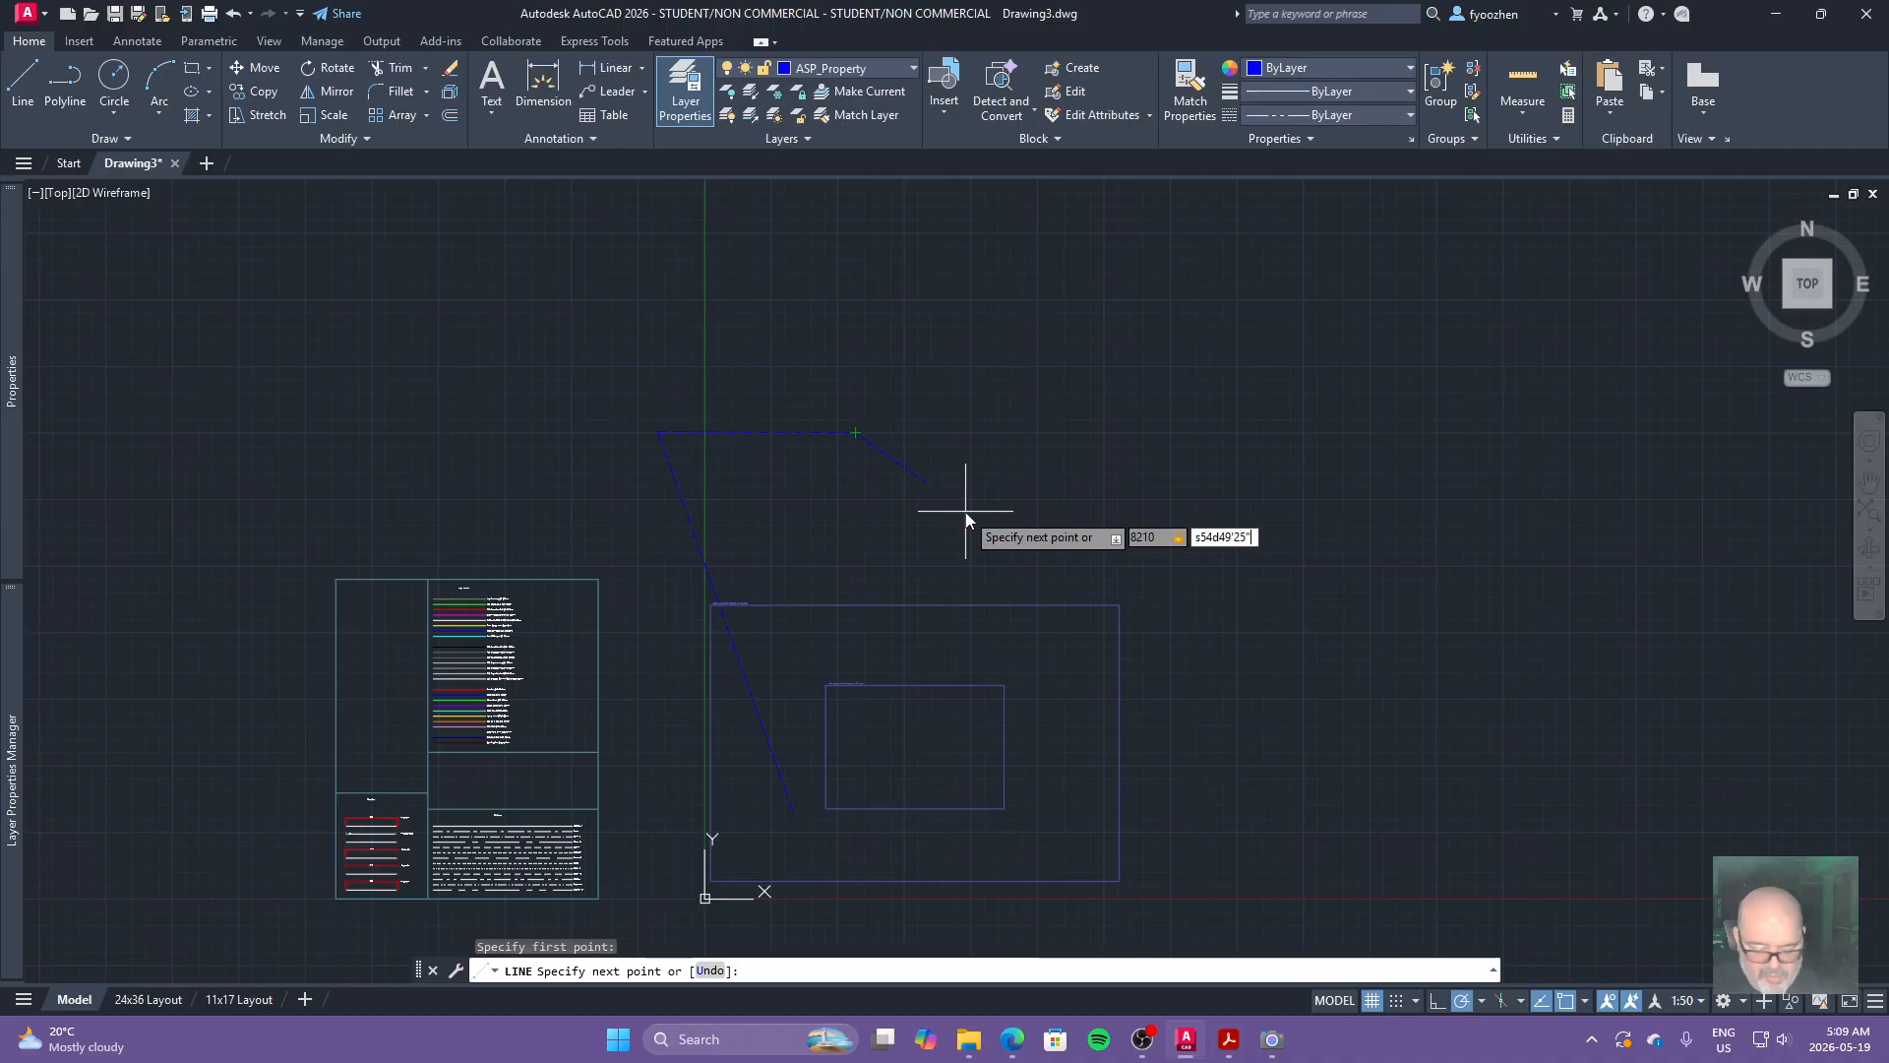
type("\"w")
key("BackSpace")
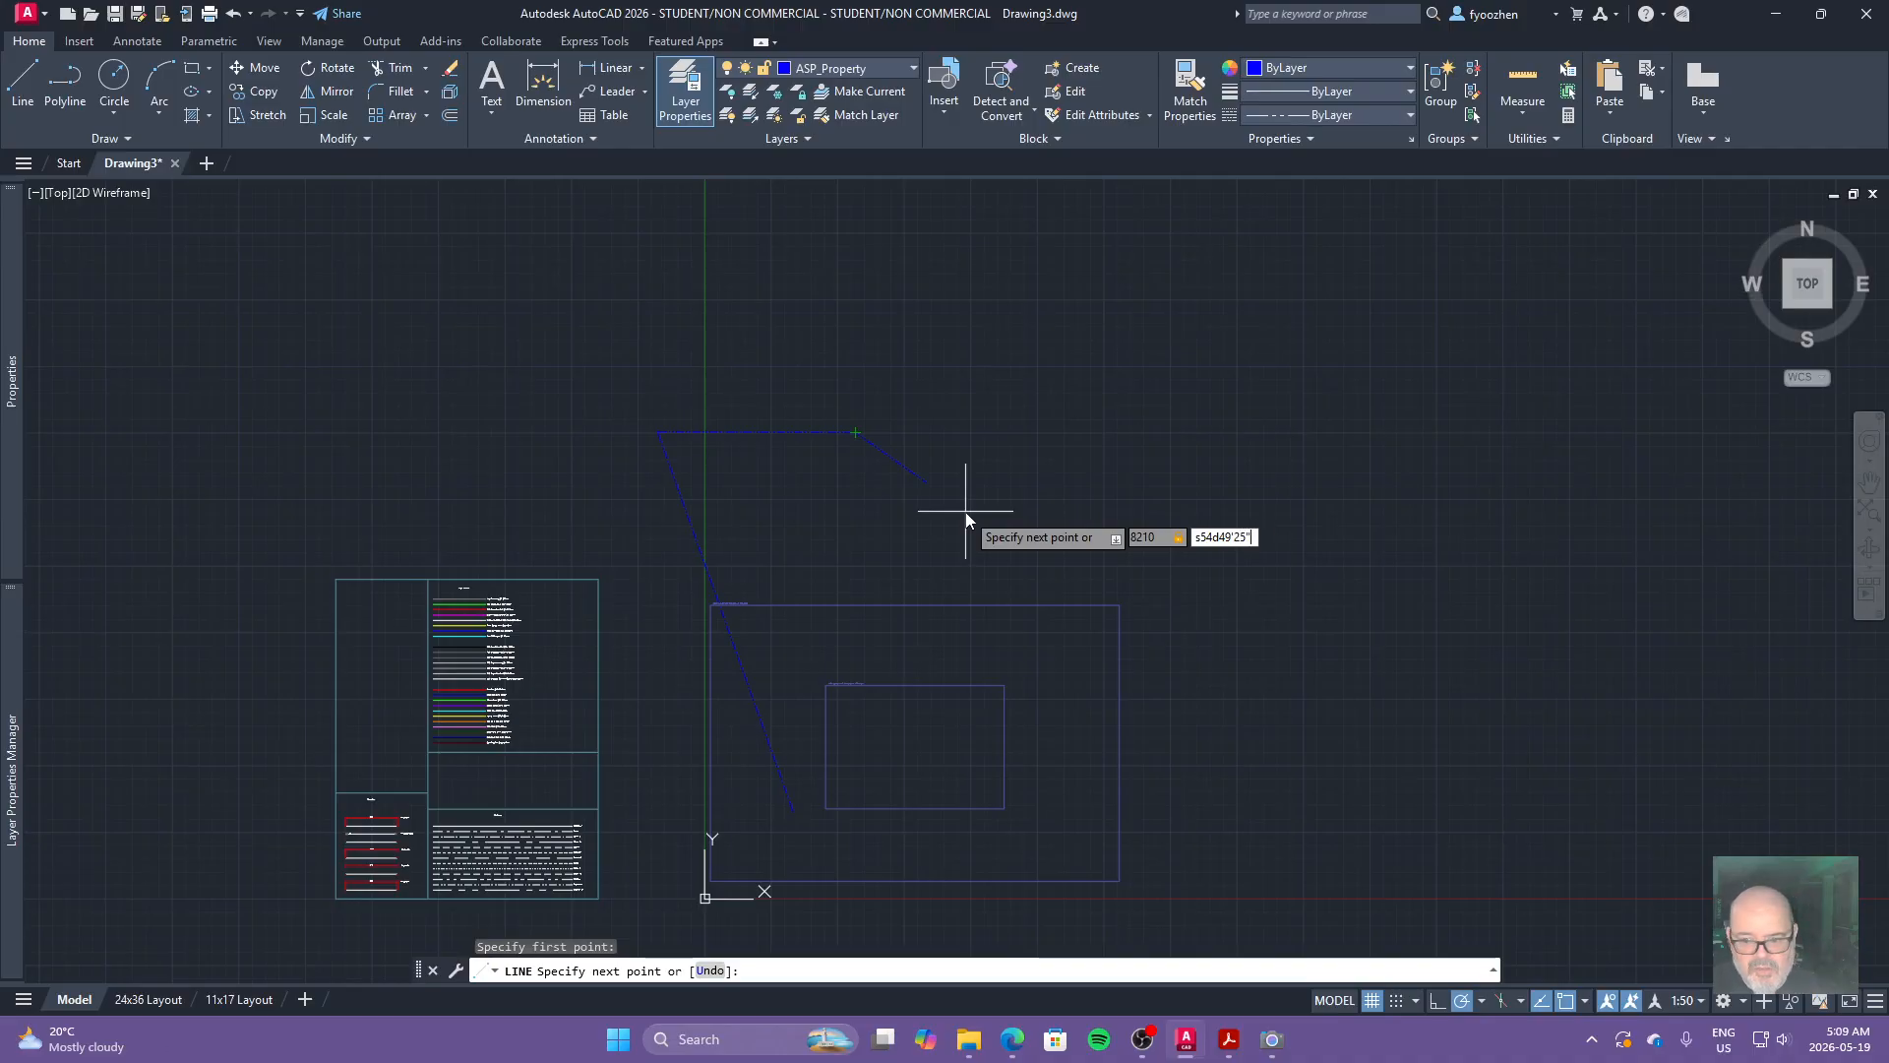
type("e")
key("Return")
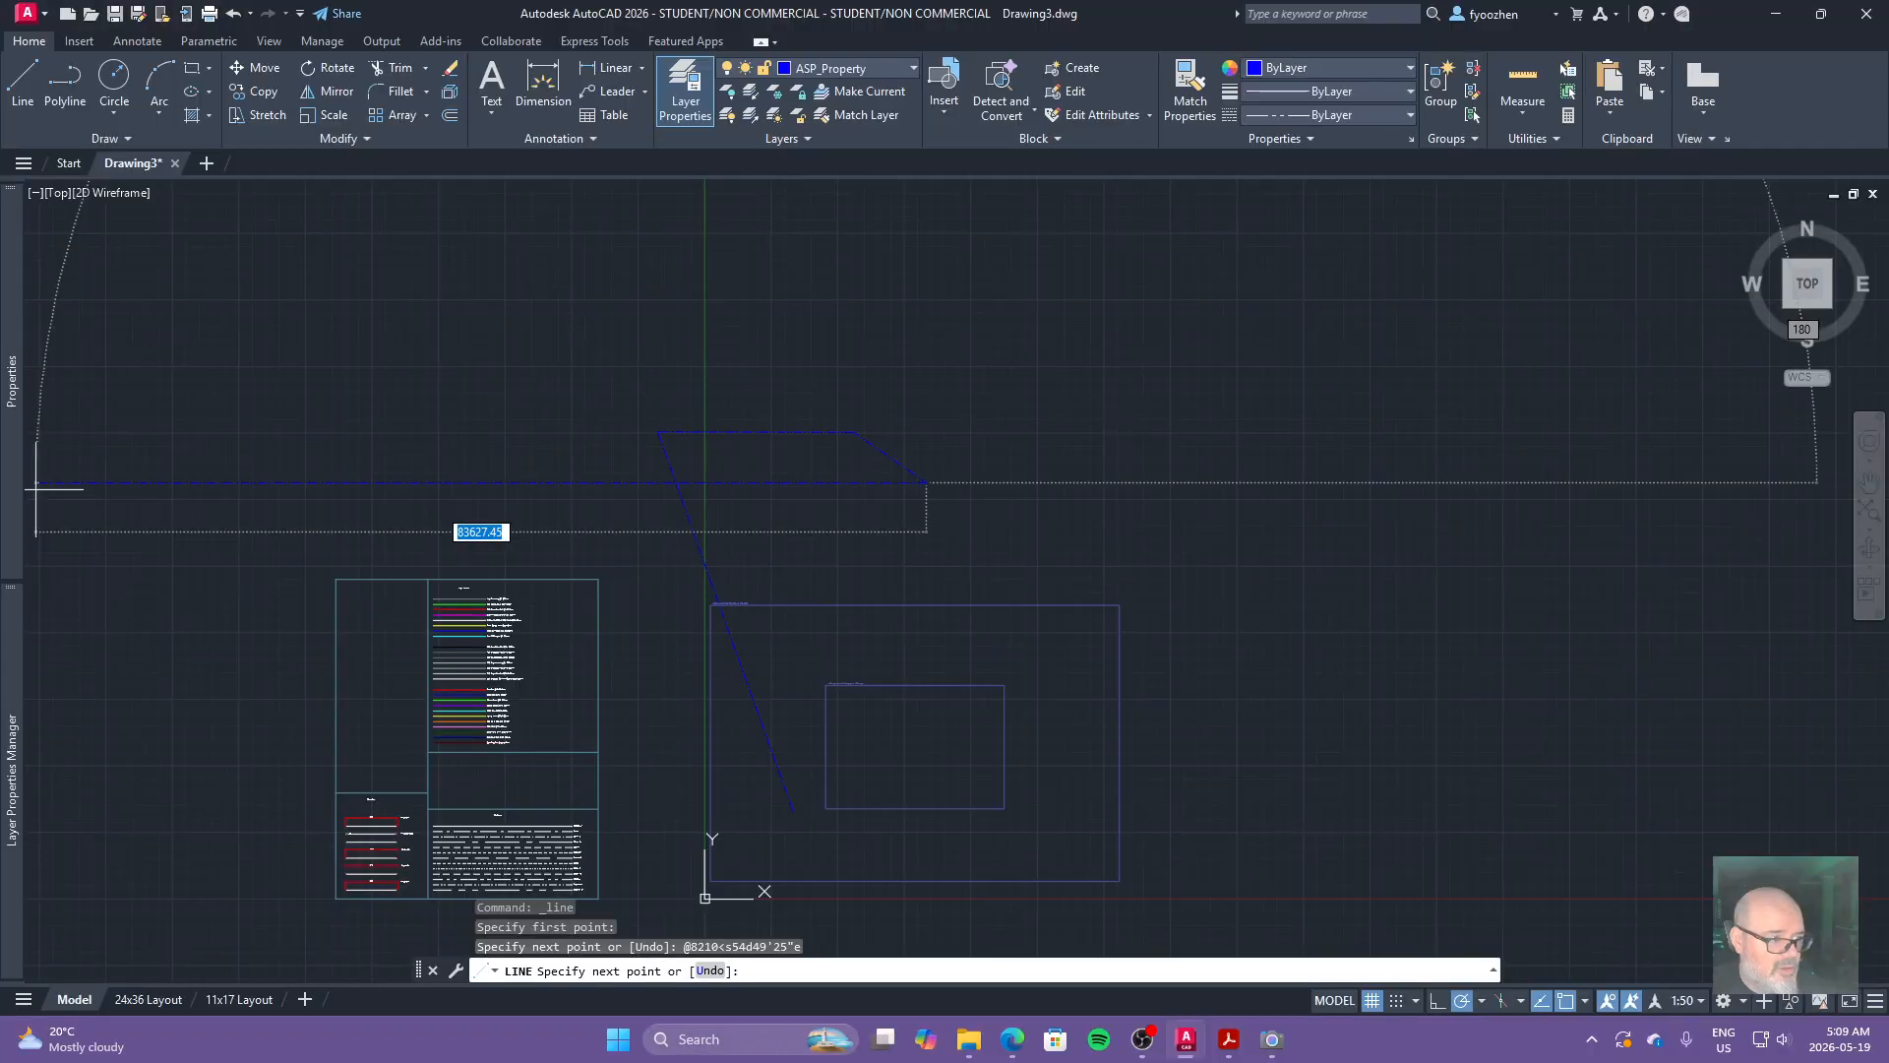
Check the site plan PDF and draw lot 60's south boundary from the west line's lower end, 22720 long at bearing N80d48'55"E.
key("alt+Tab")
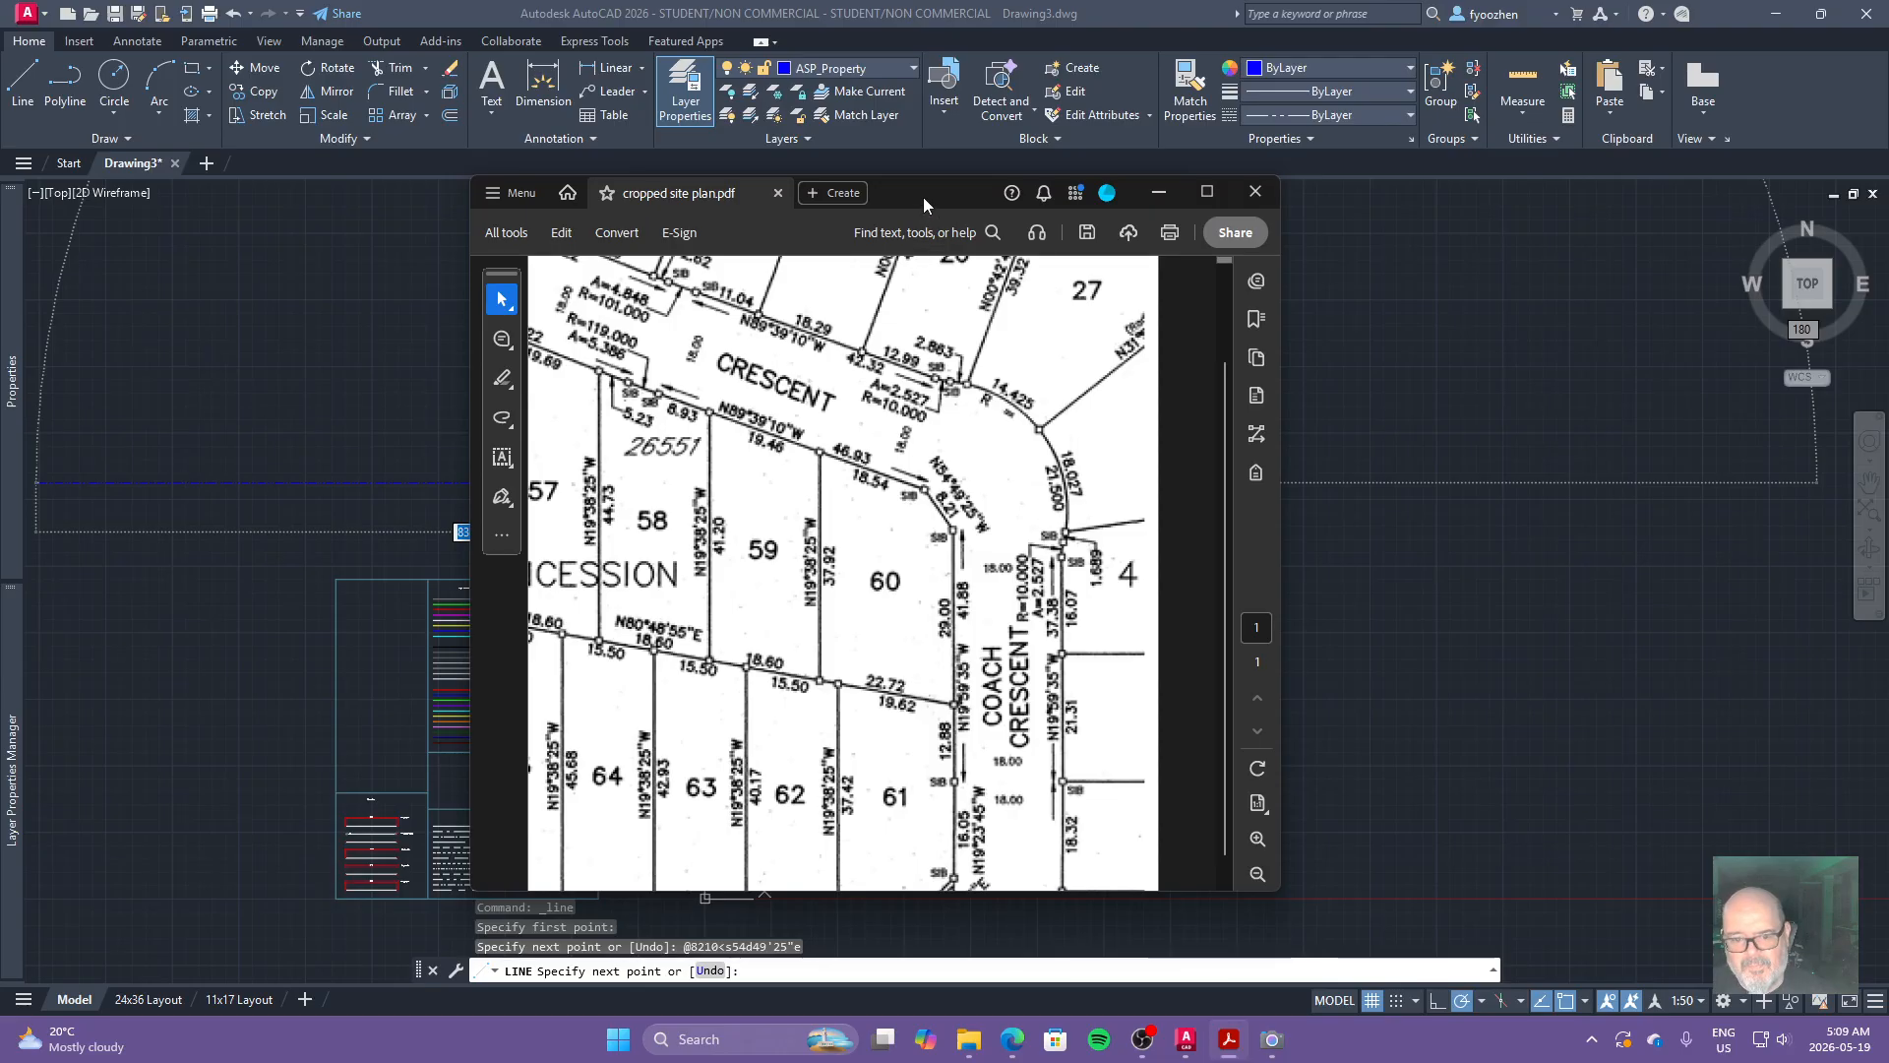
left_click_drag(923, 199, 0, 167)
left_click(232, 380)
key("Escape")
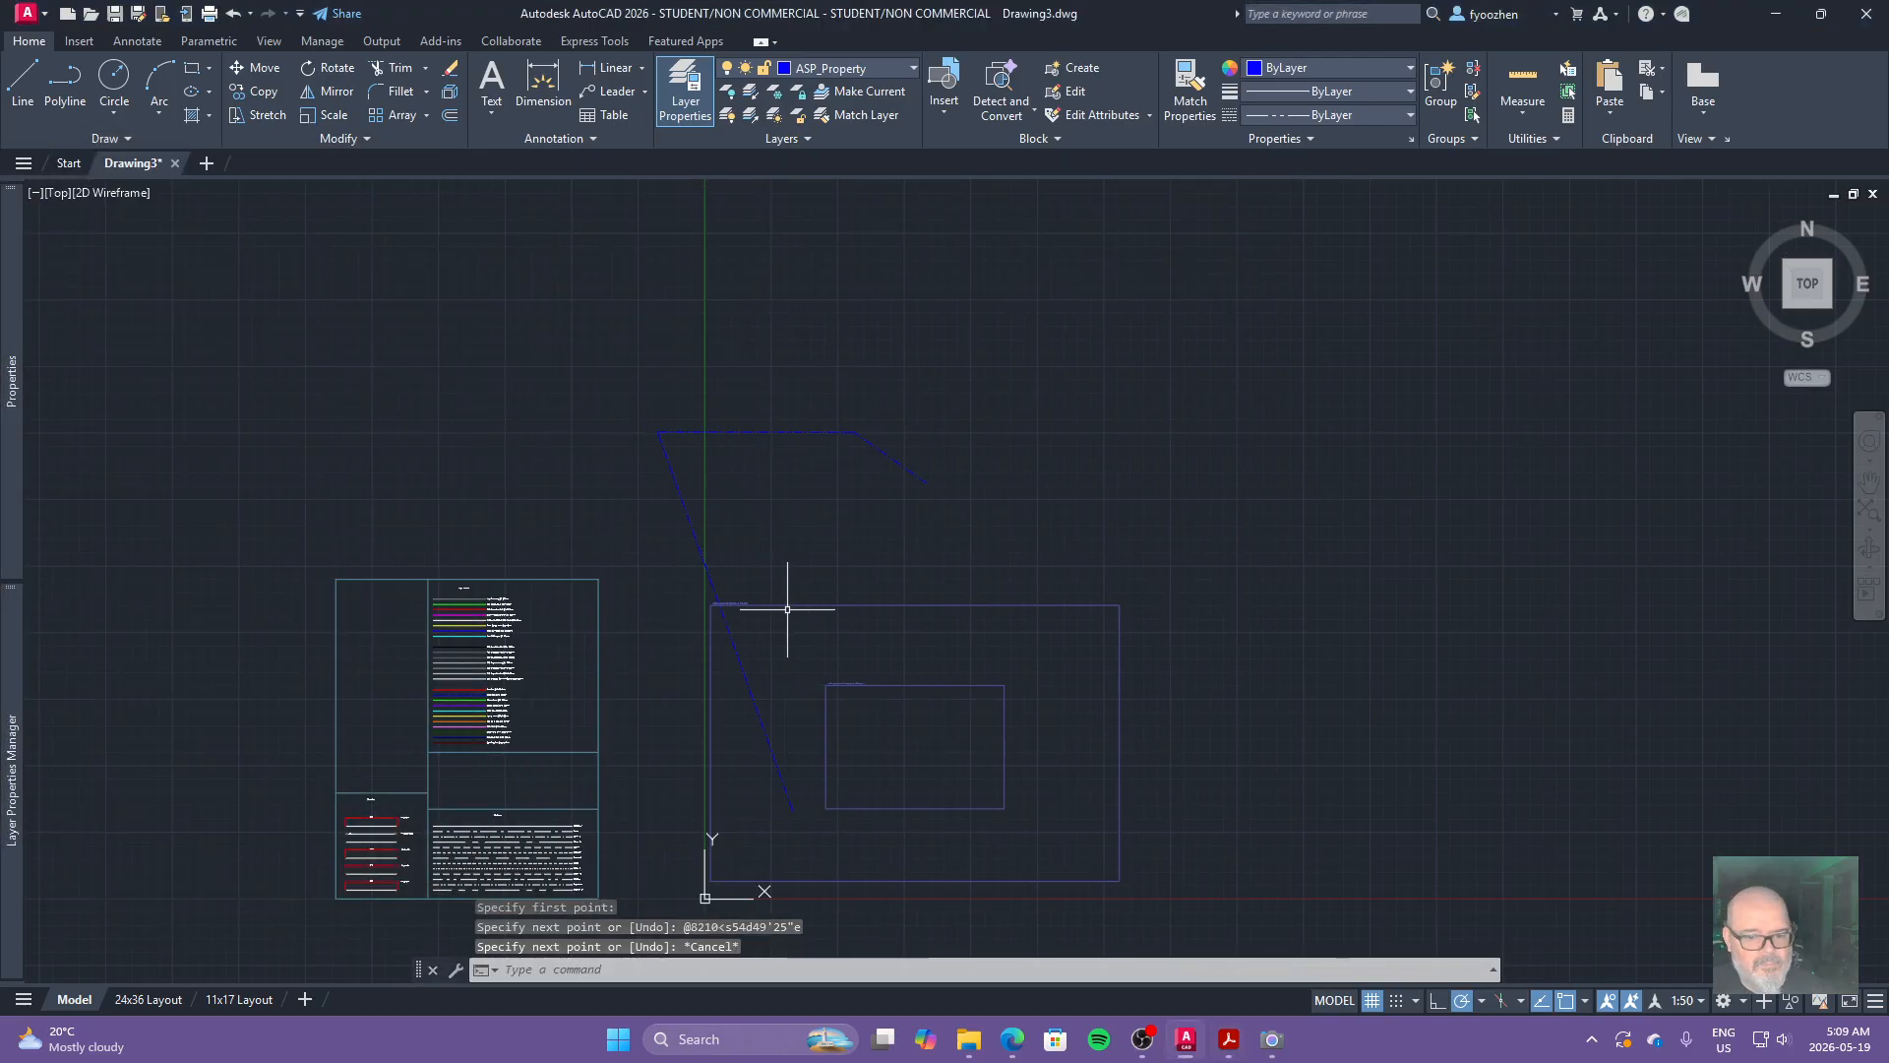
left_click(19, 88)
left_click(792, 811)
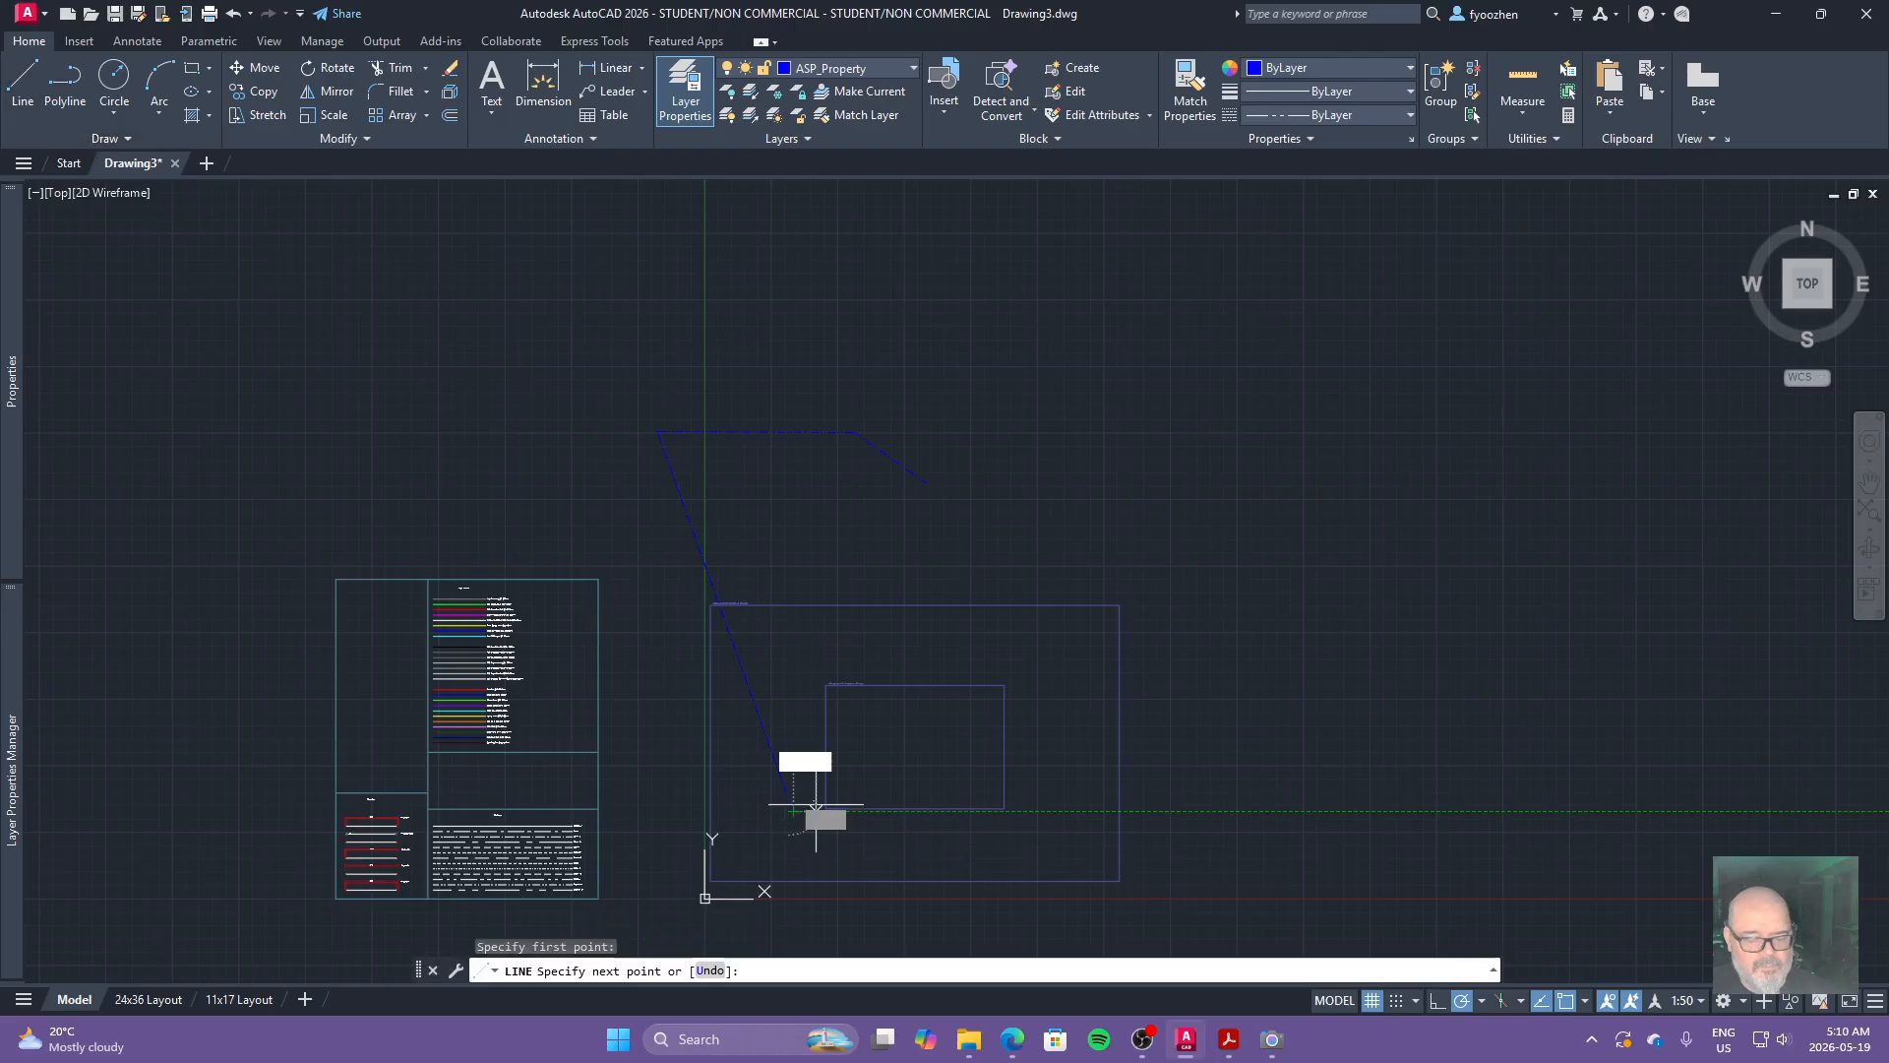
type("22720")
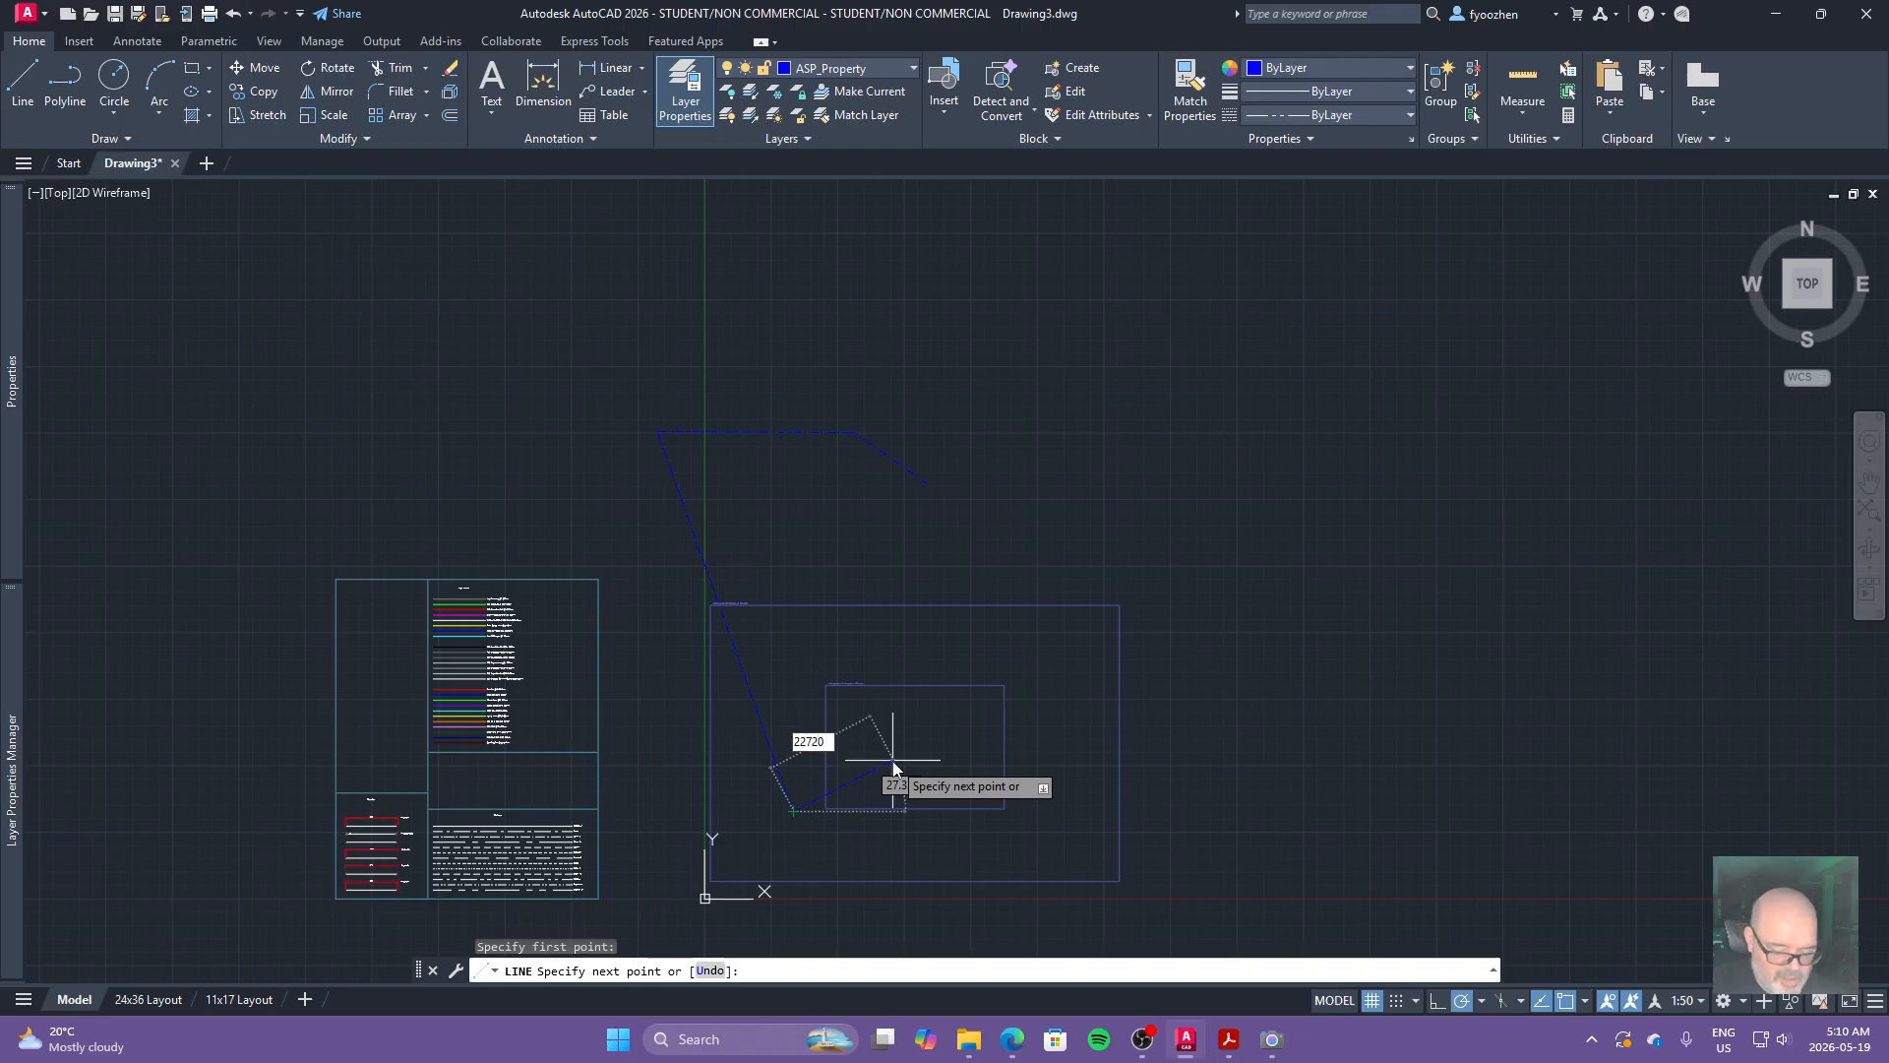
key("Tab")
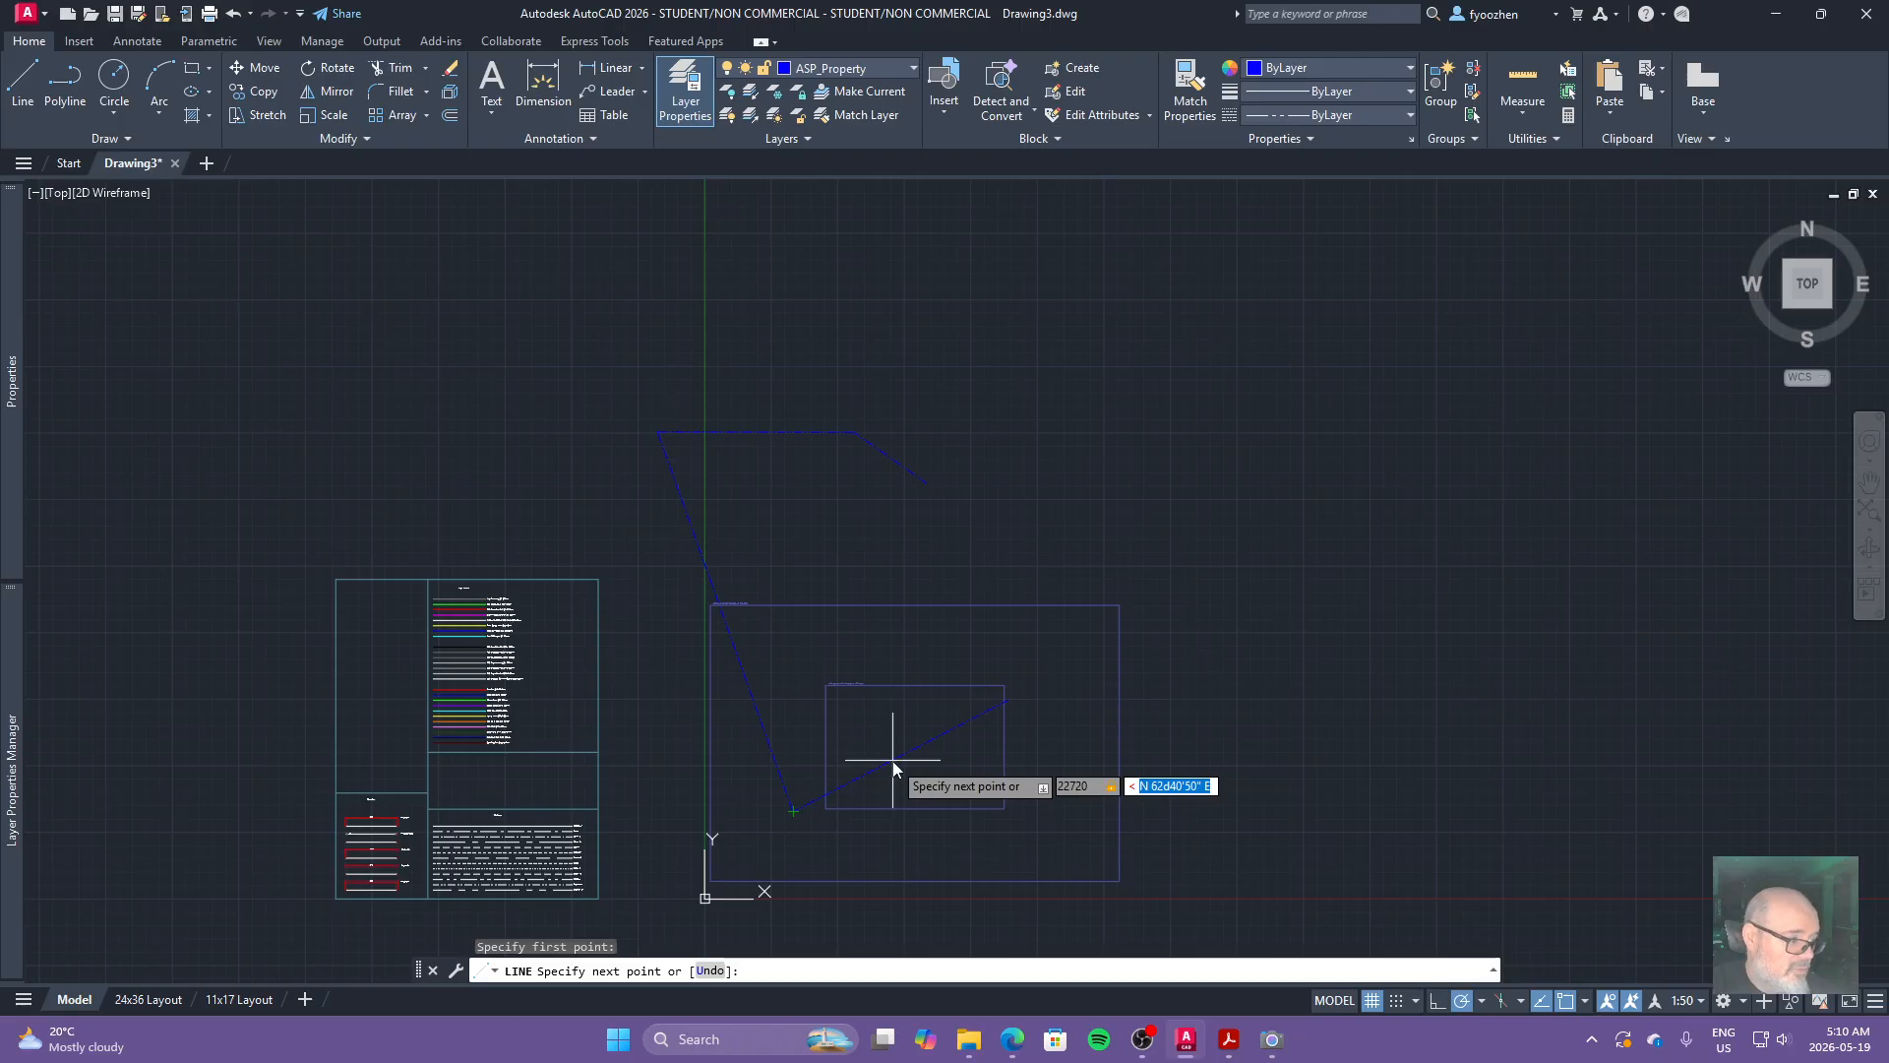
type("n80d")
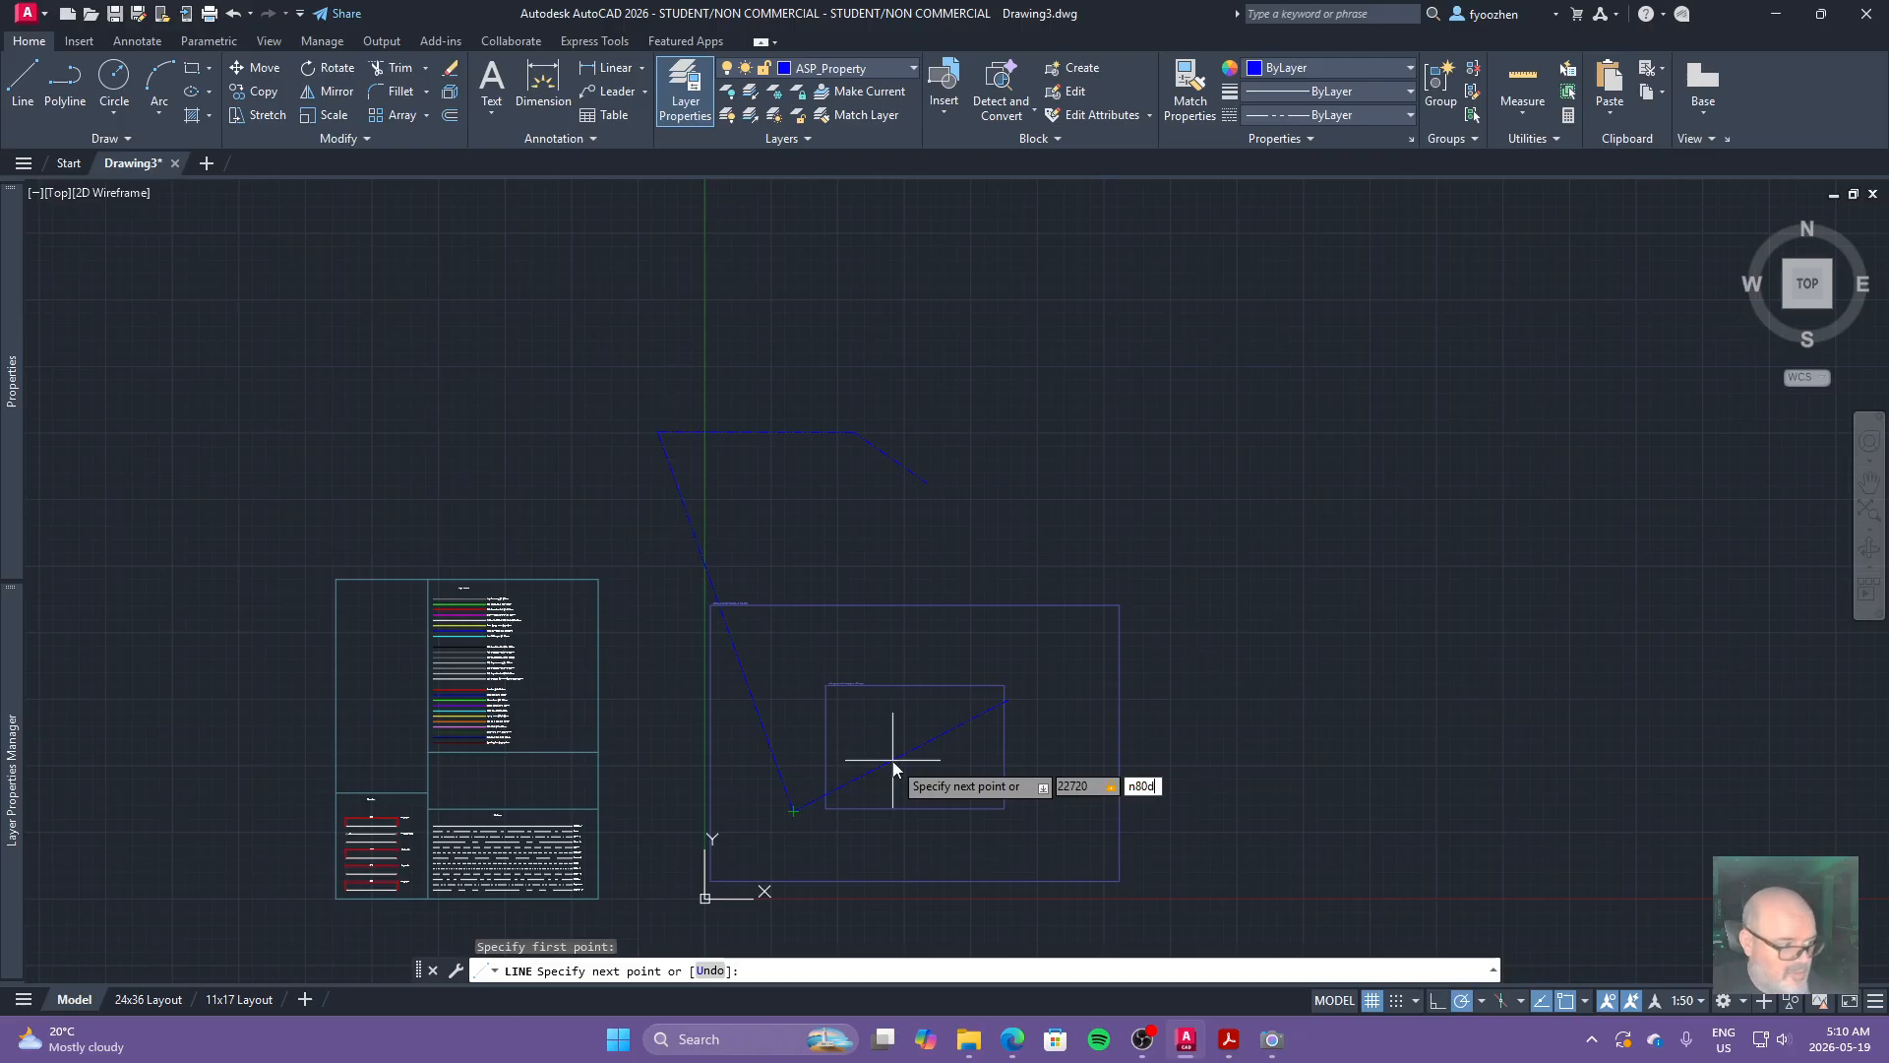
type("48")
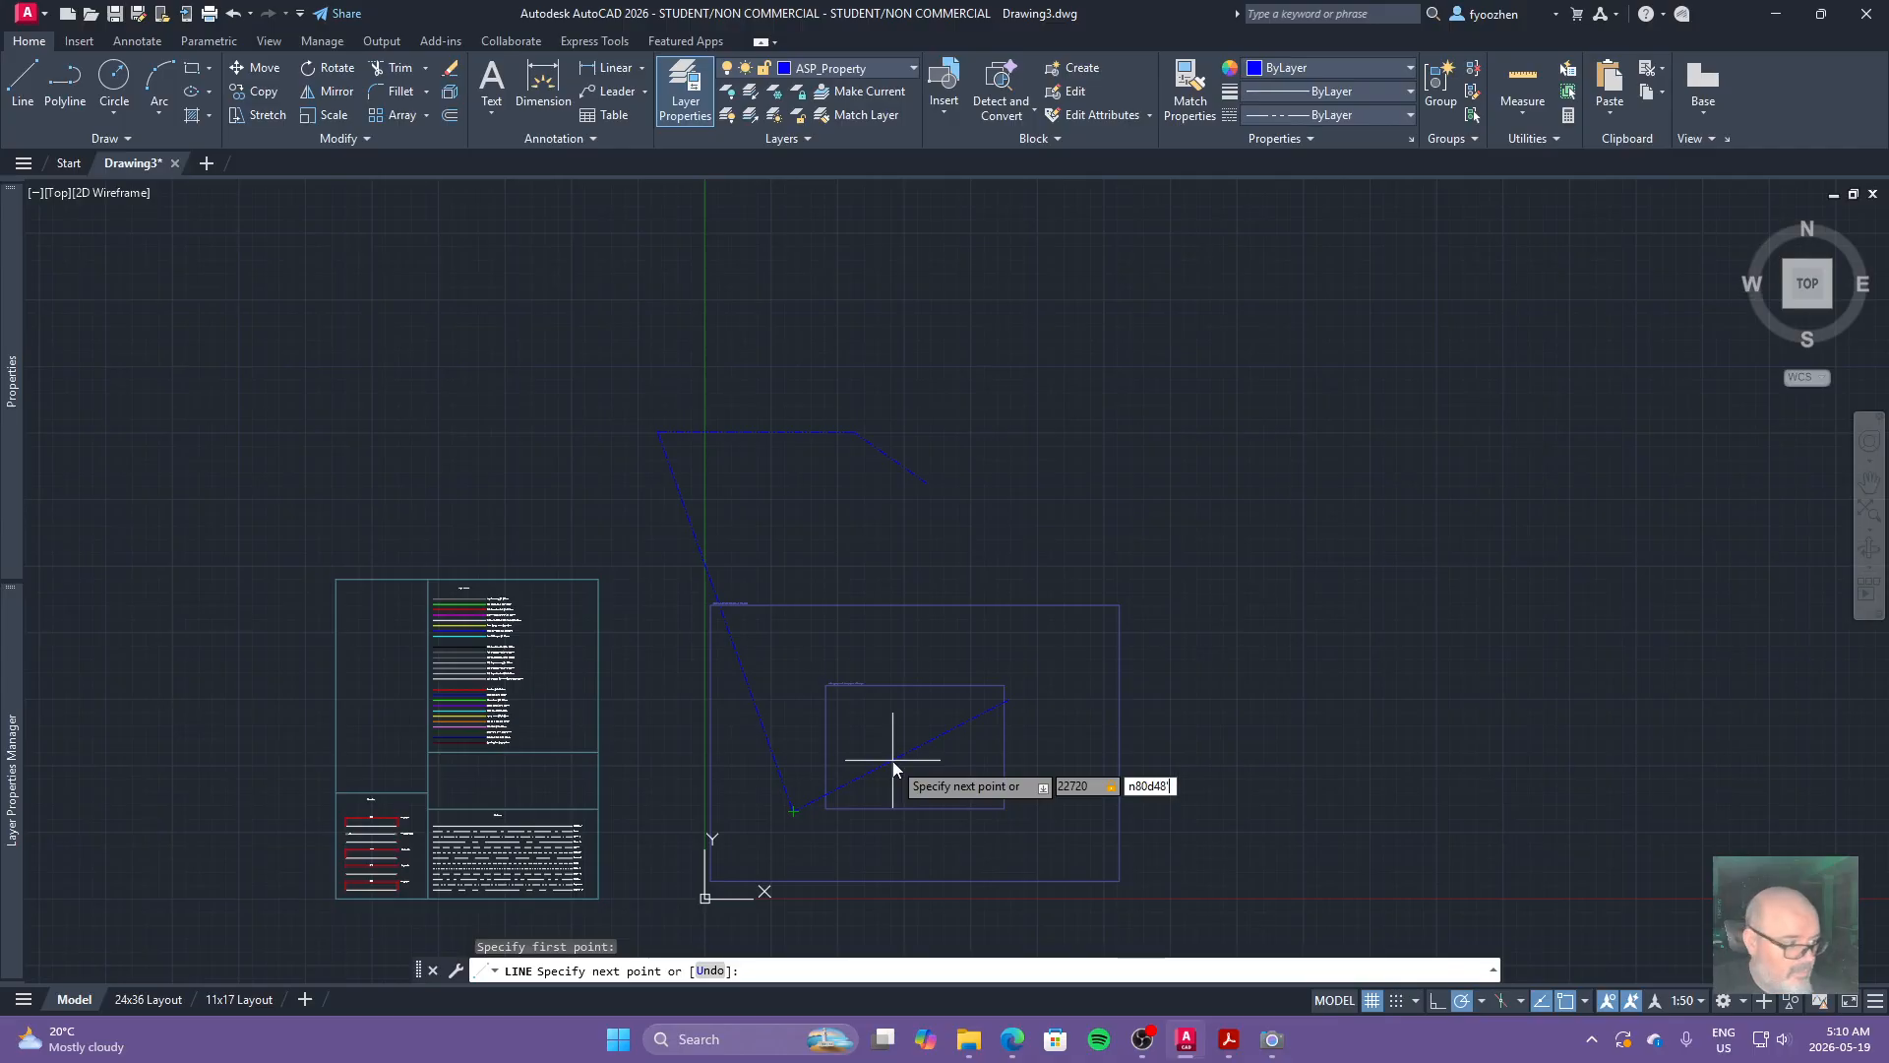
type("'55\"e")
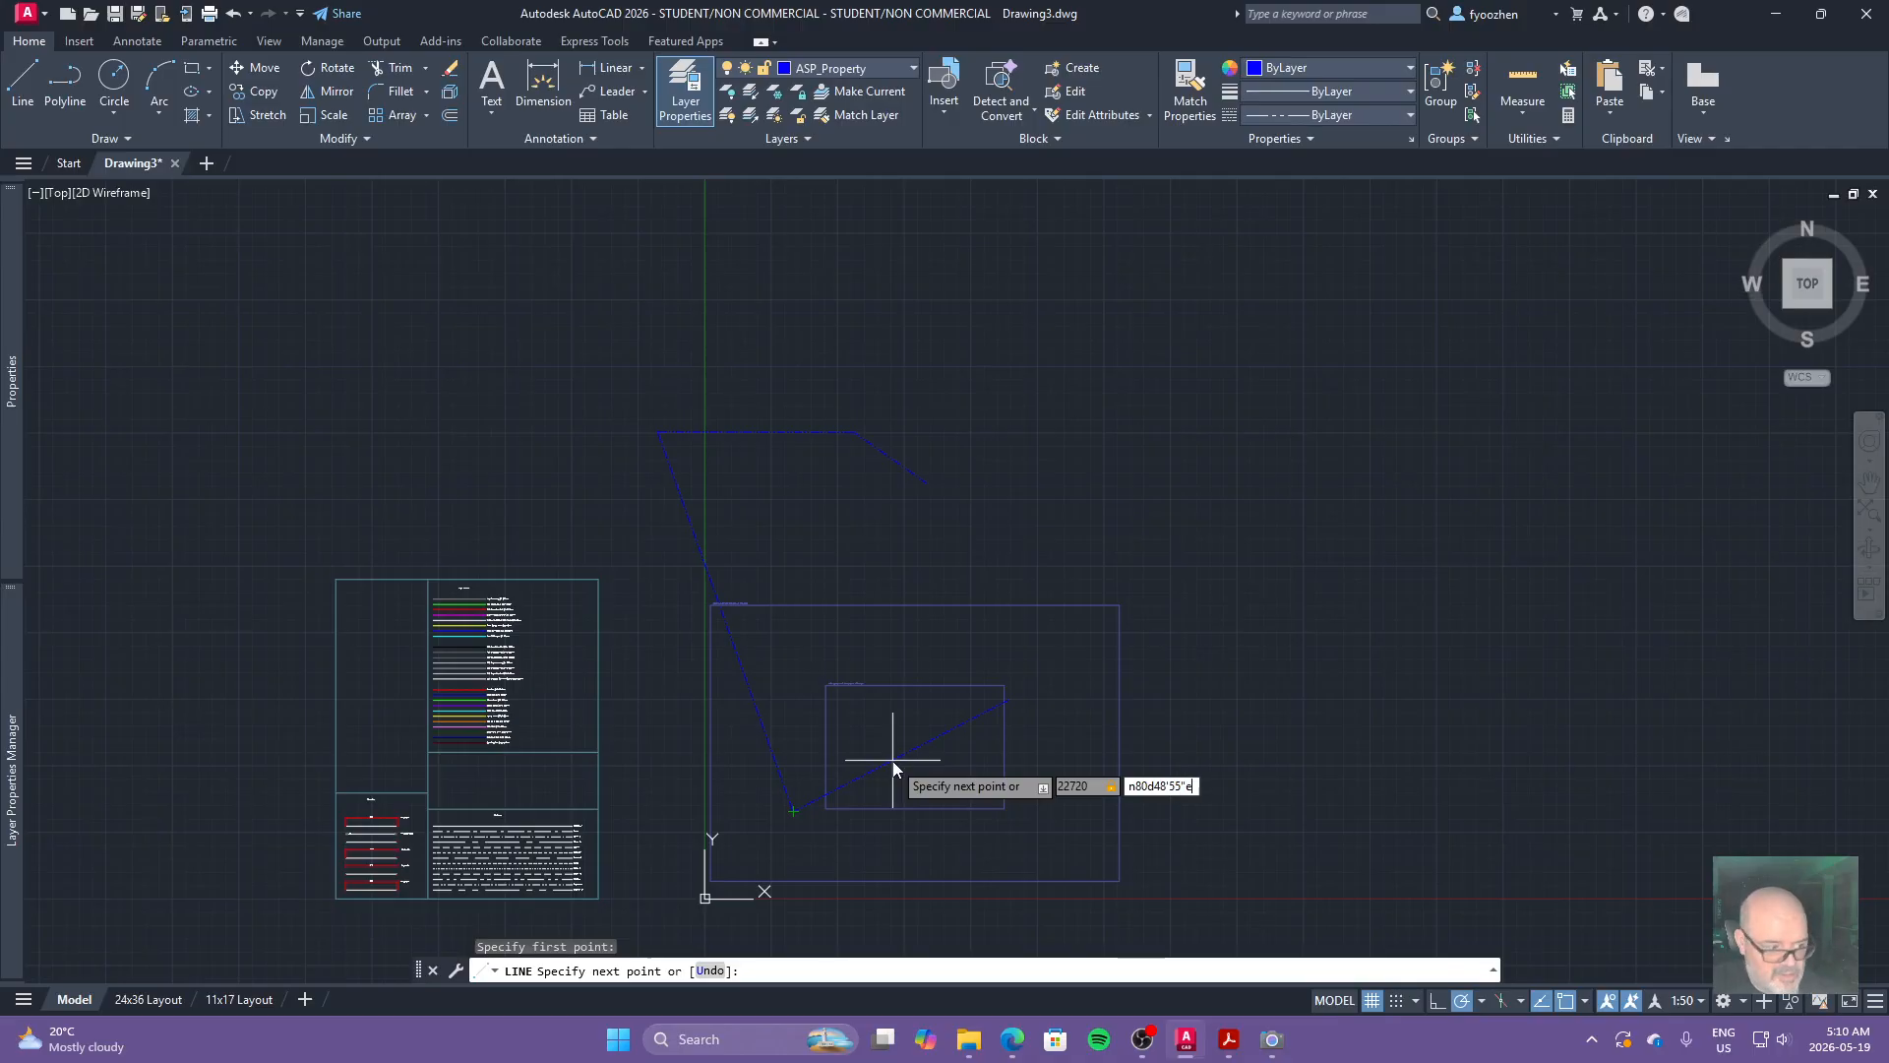
key("Return")
key("Escape")
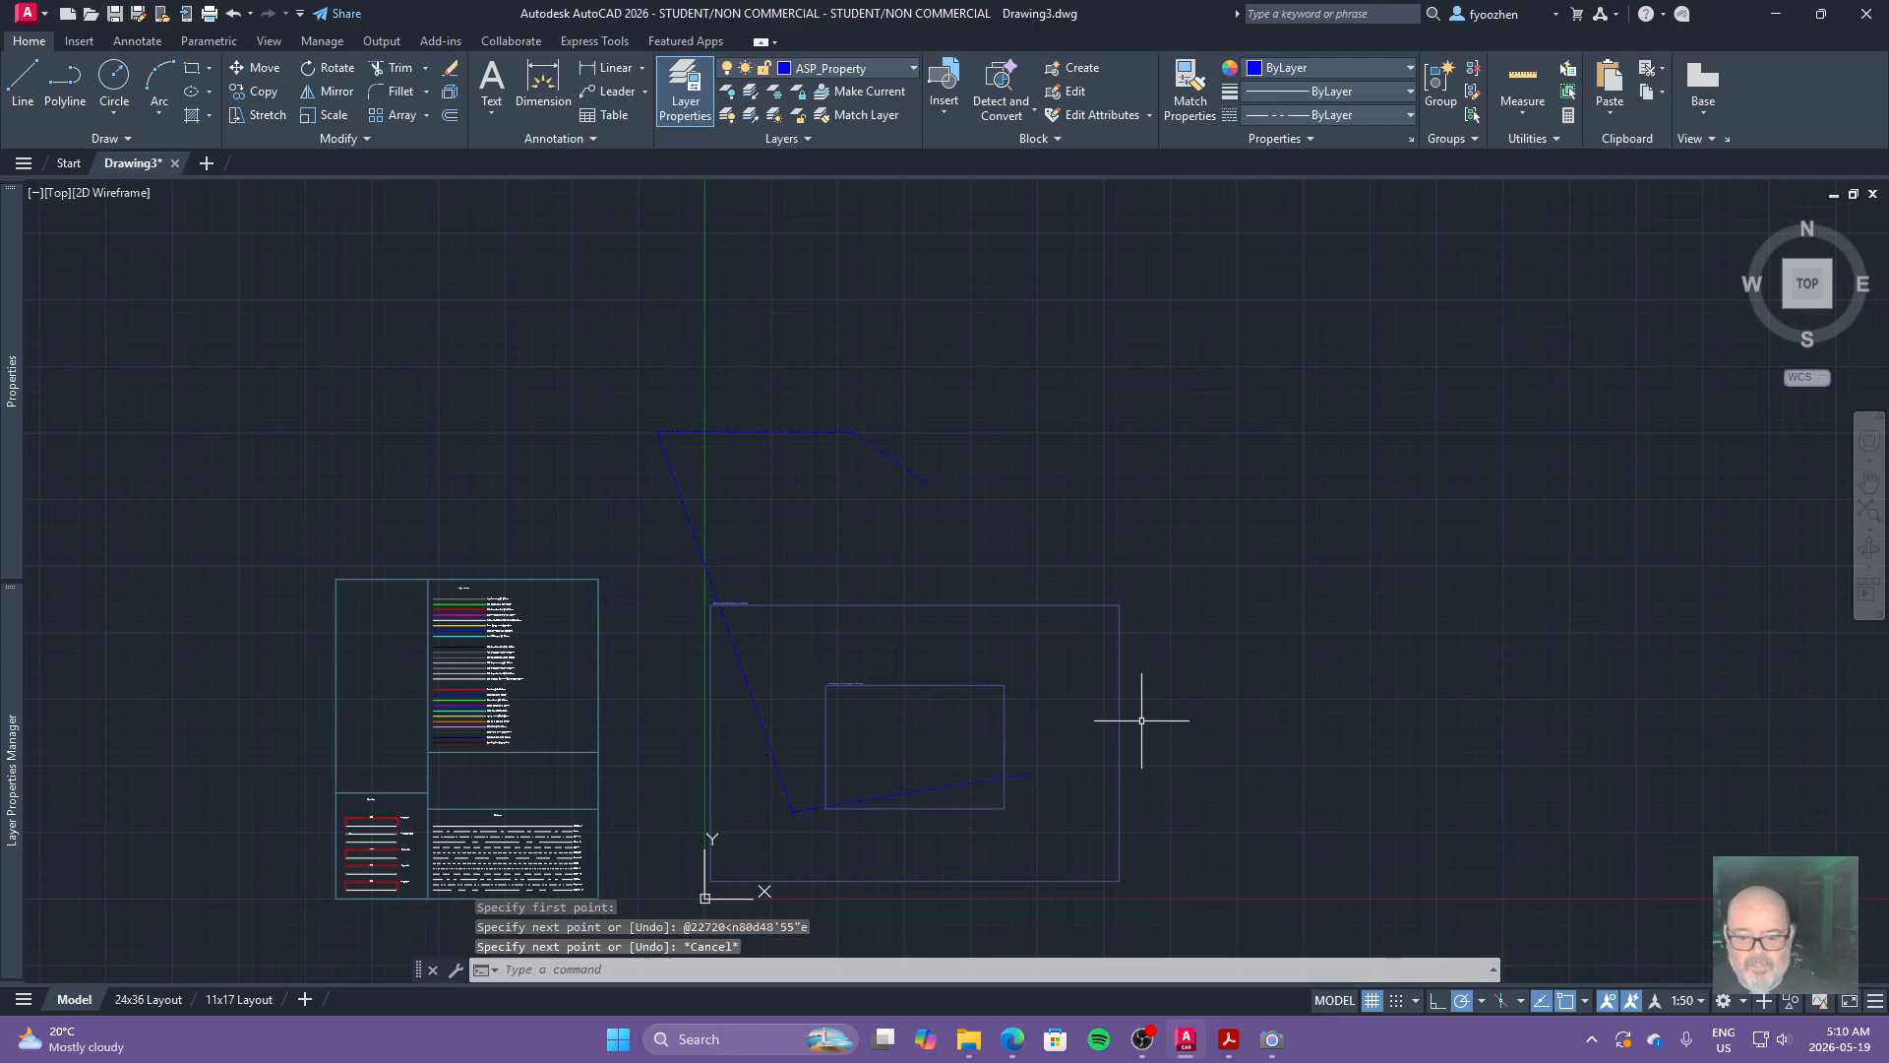
Consult the cropped site plan PDF and draw a line from the west line's lower end, 22720 long at bearing S80d48'55"W.
key("alt+Tab")
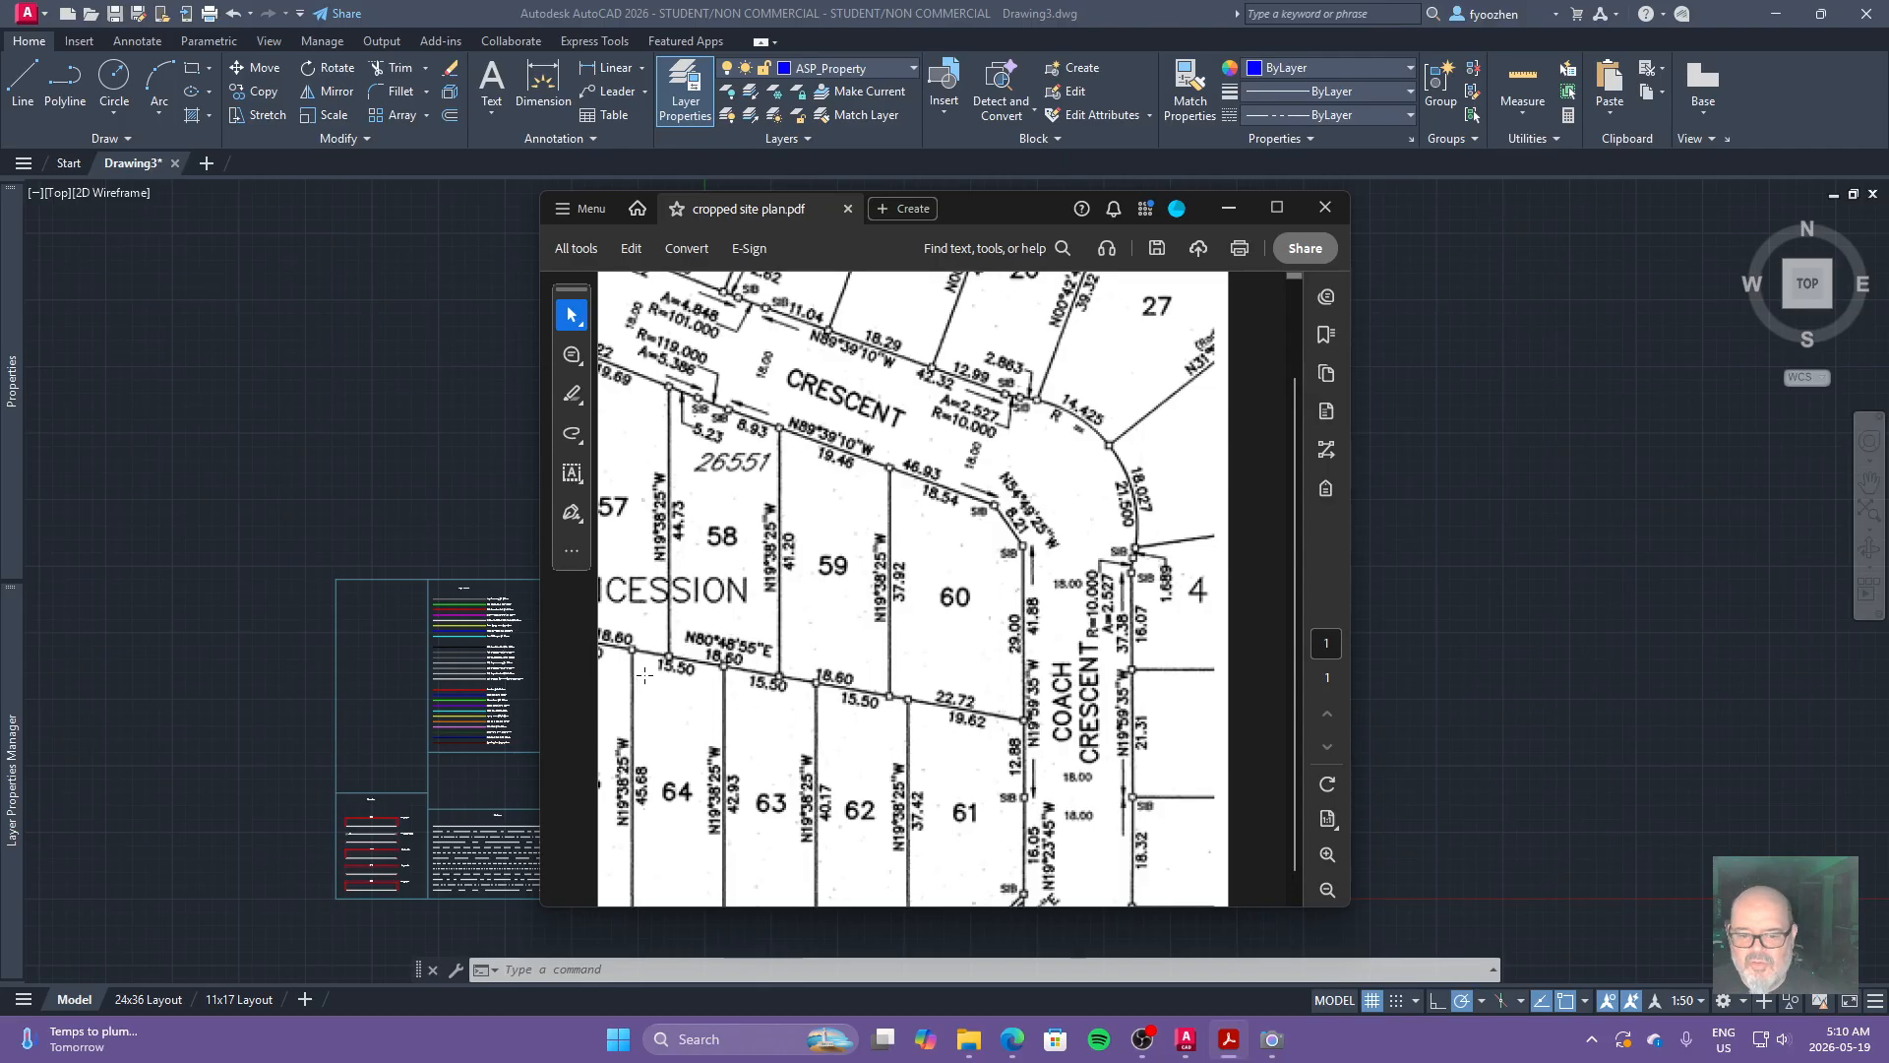
left_click_drag(1025, 218, 0, 236)
left_click(32, 82)
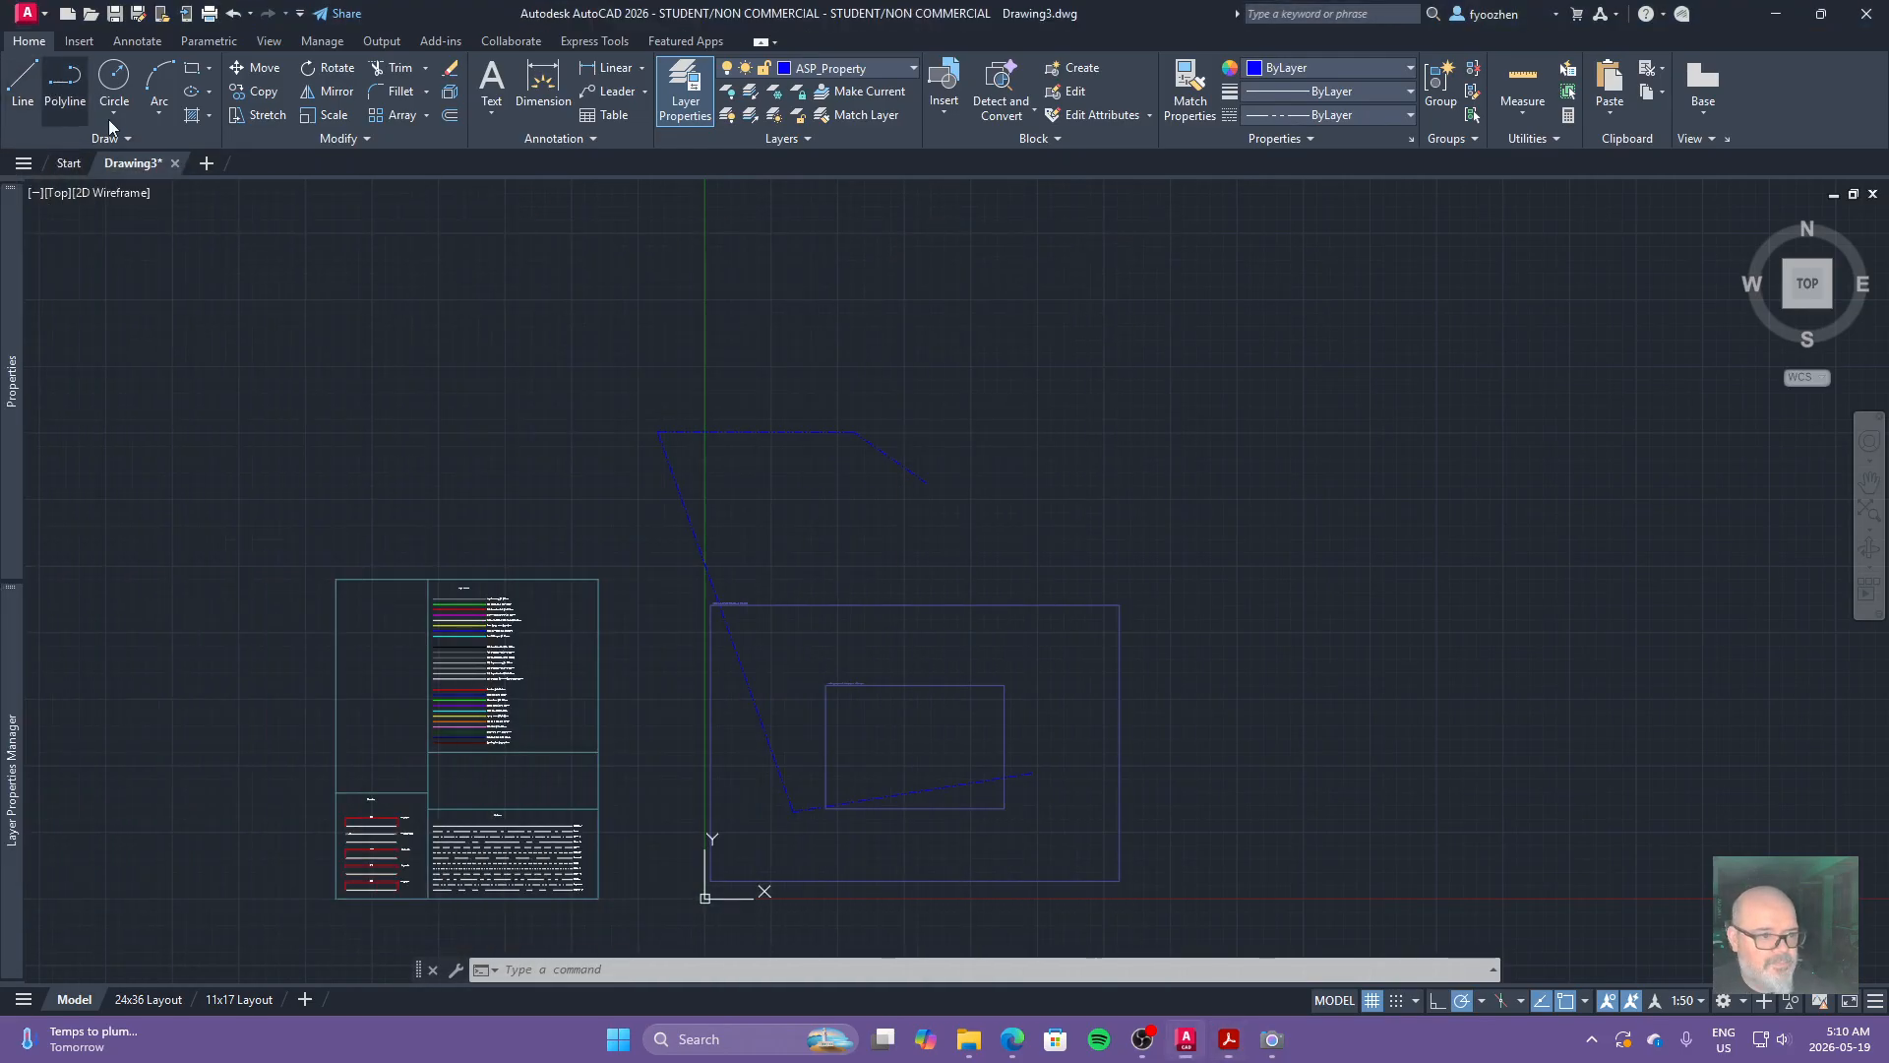
key("Escape")
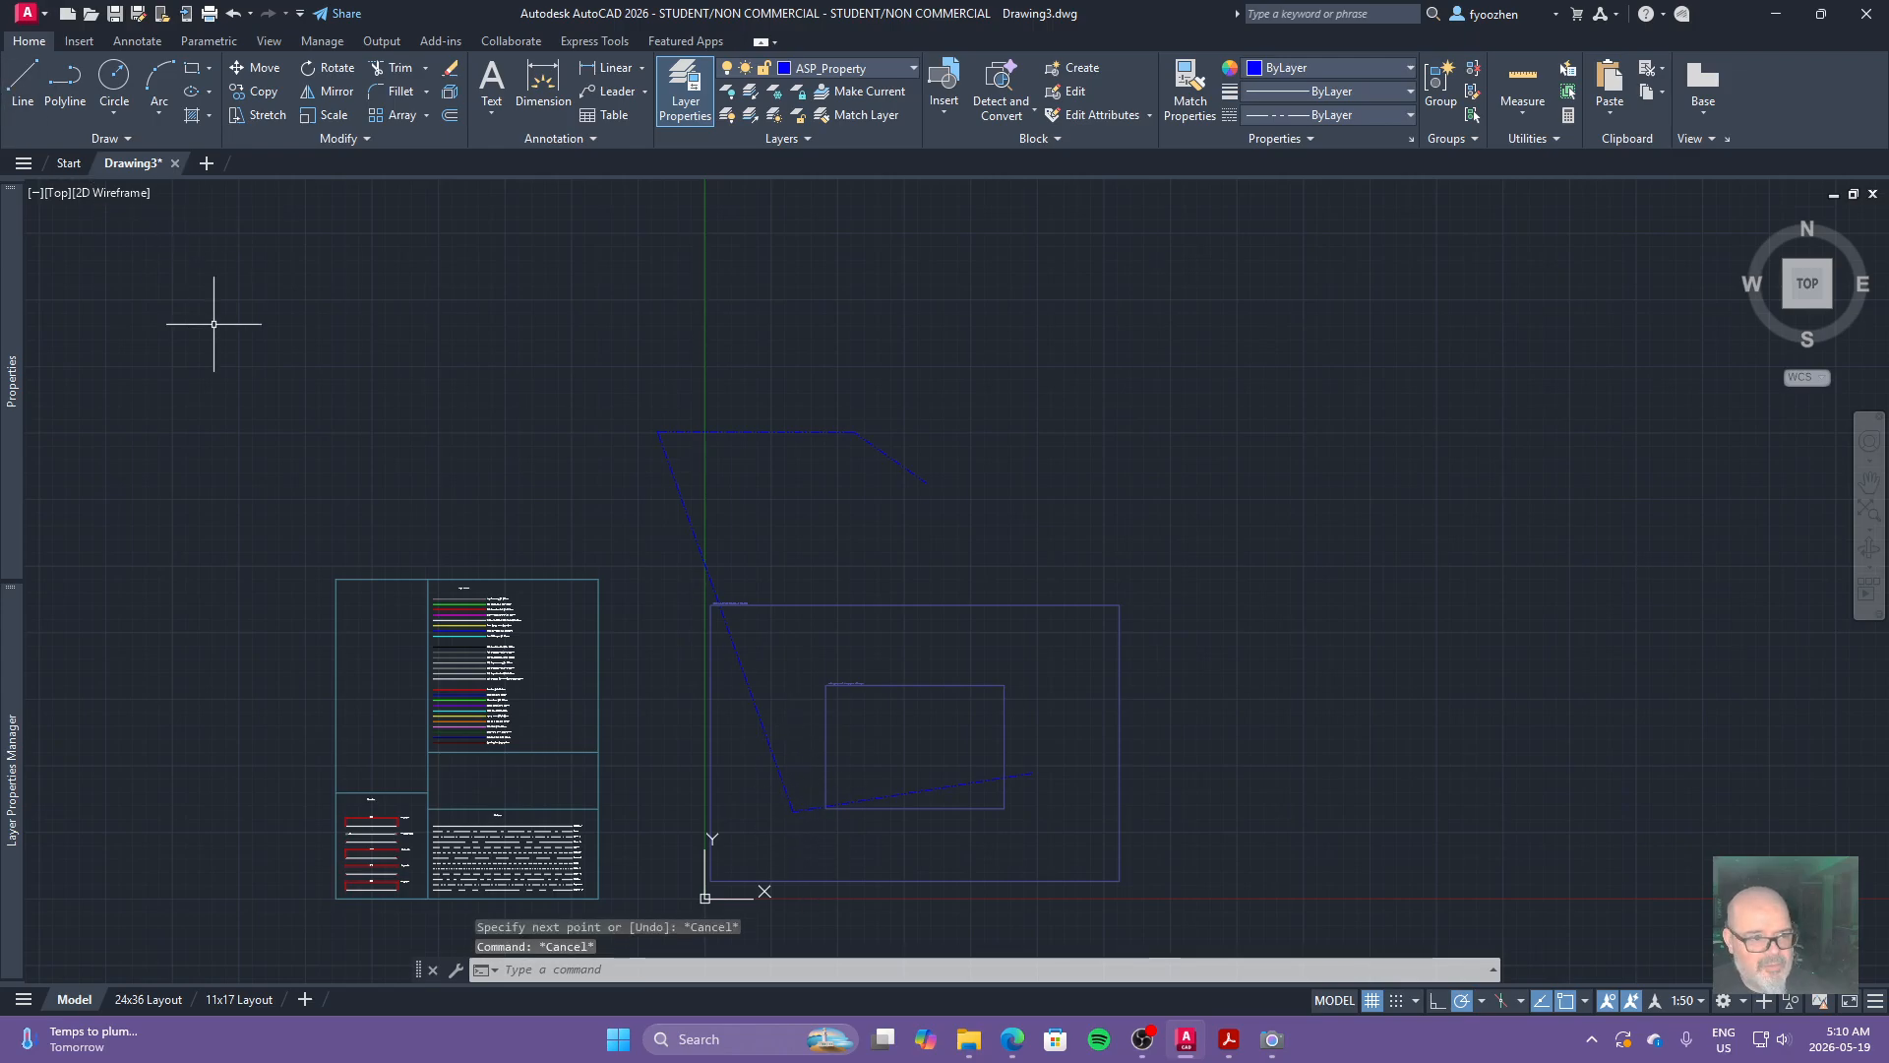
left_click(31, 83)
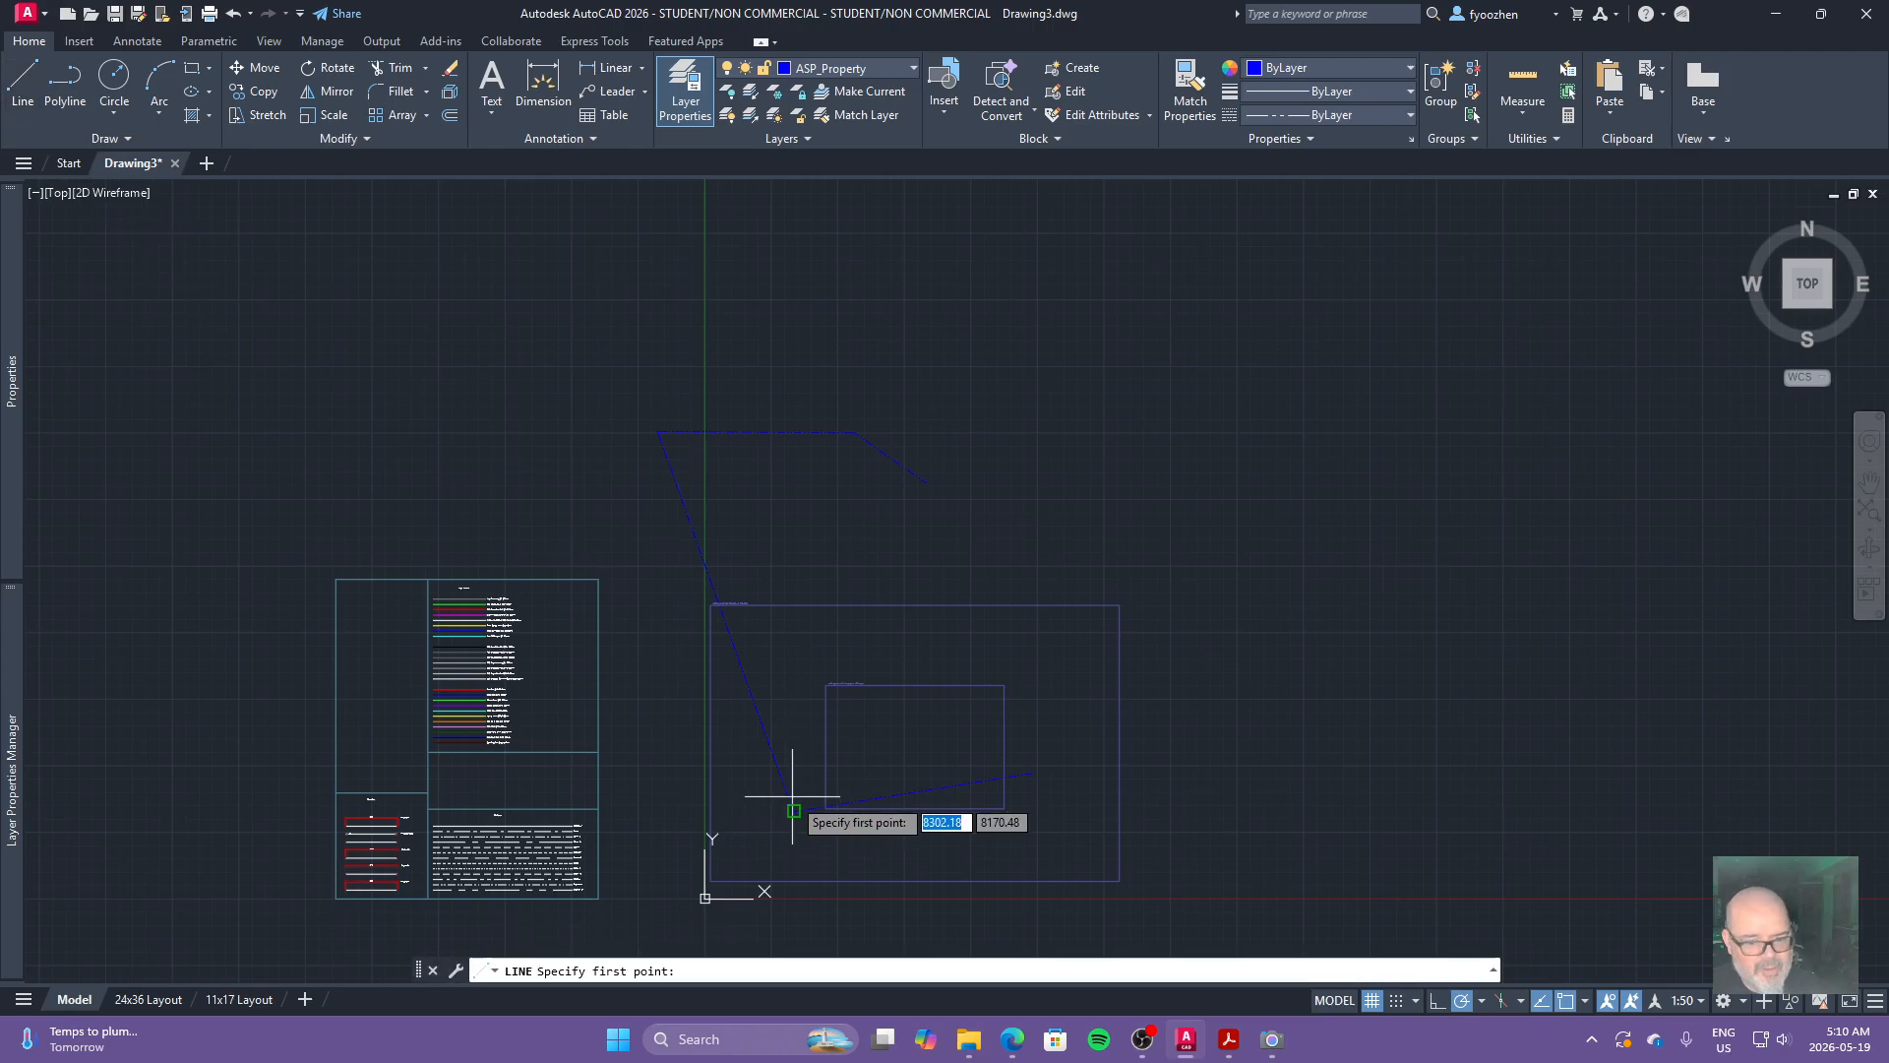
left_click(793, 811)
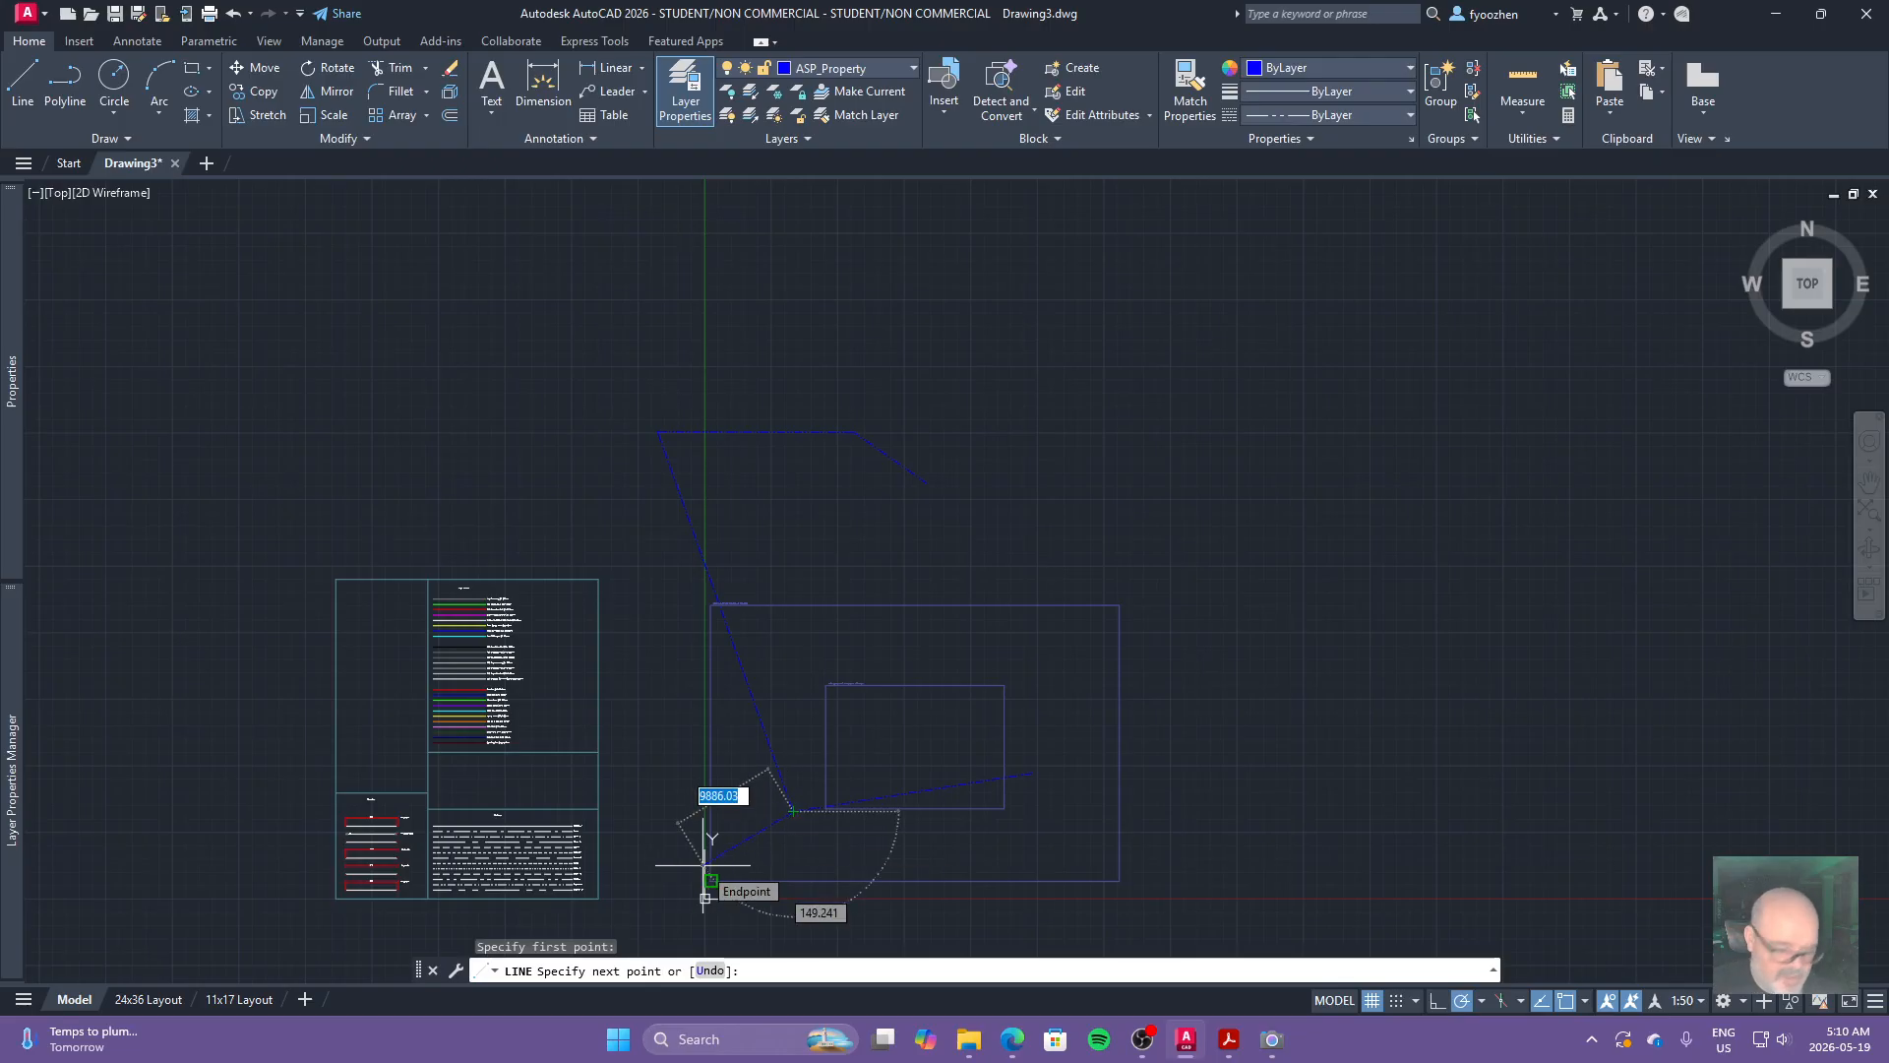
type("22720")
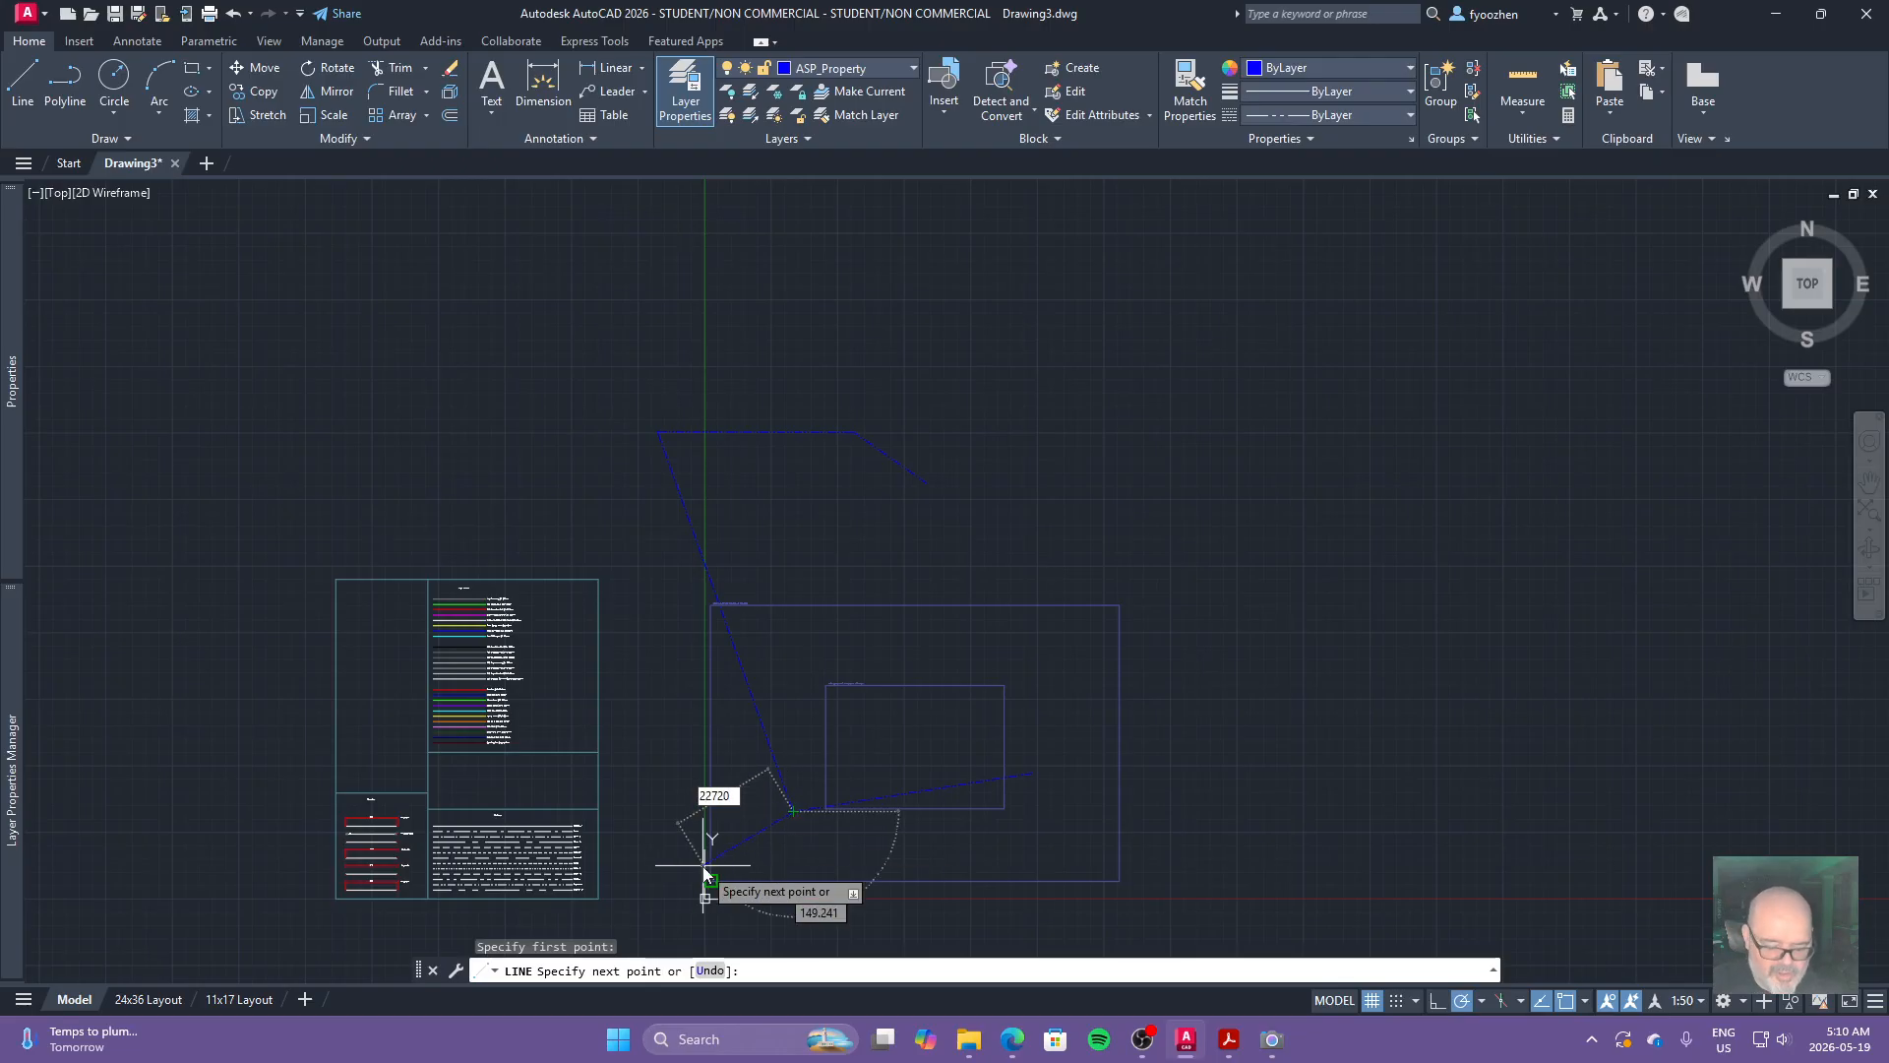
key("Tab")
type("s80")
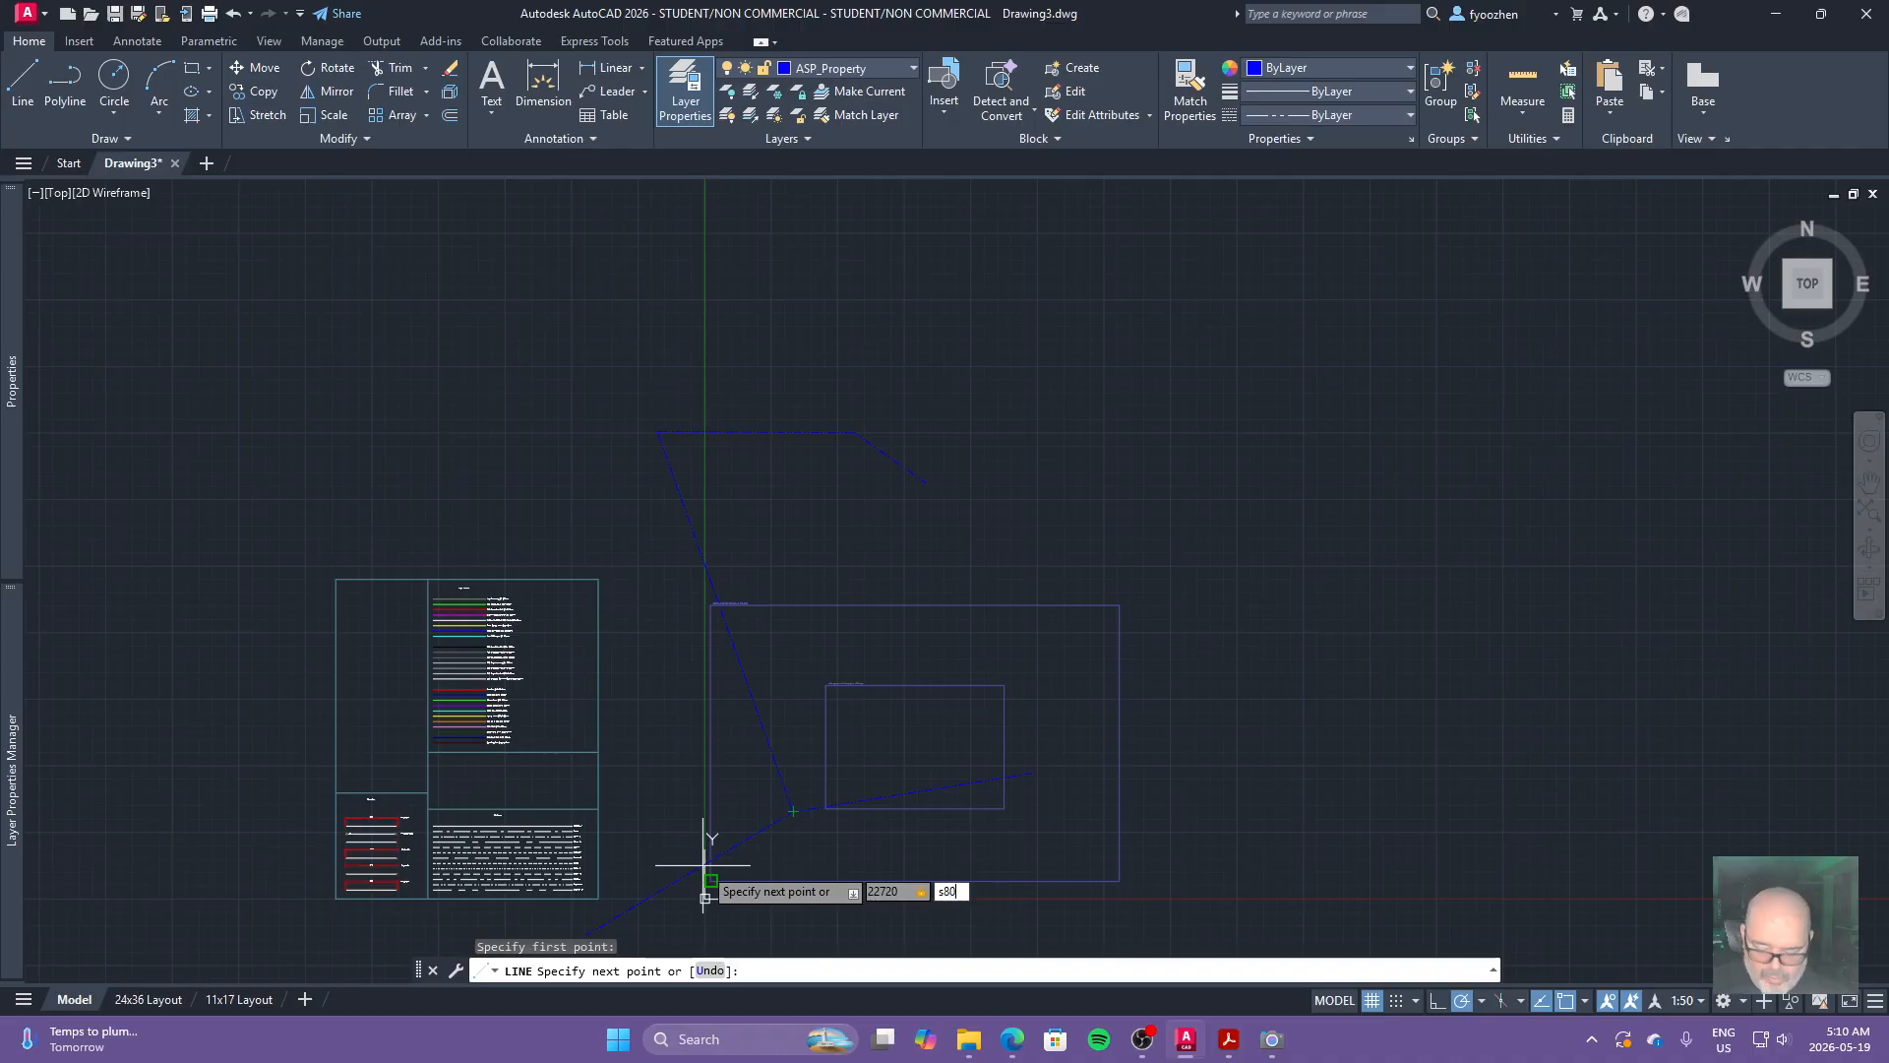
type("d48'")
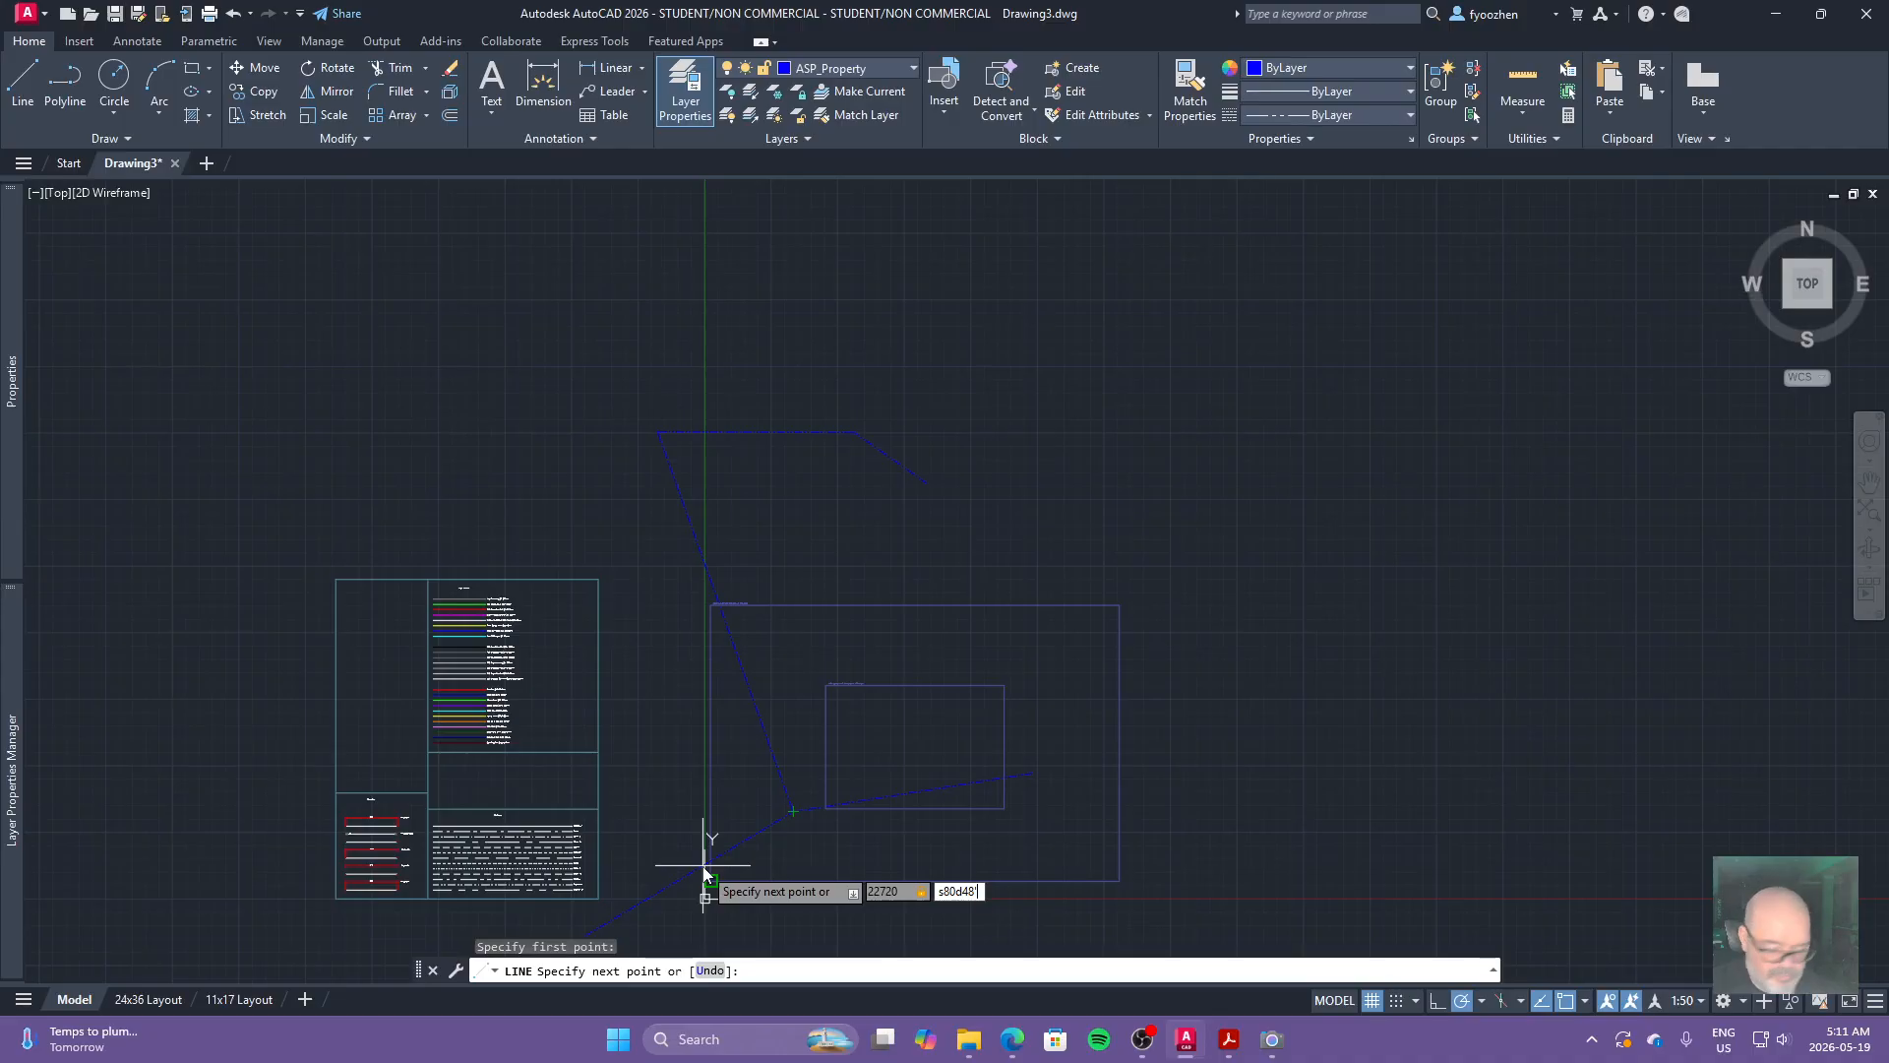
type("55\"w")
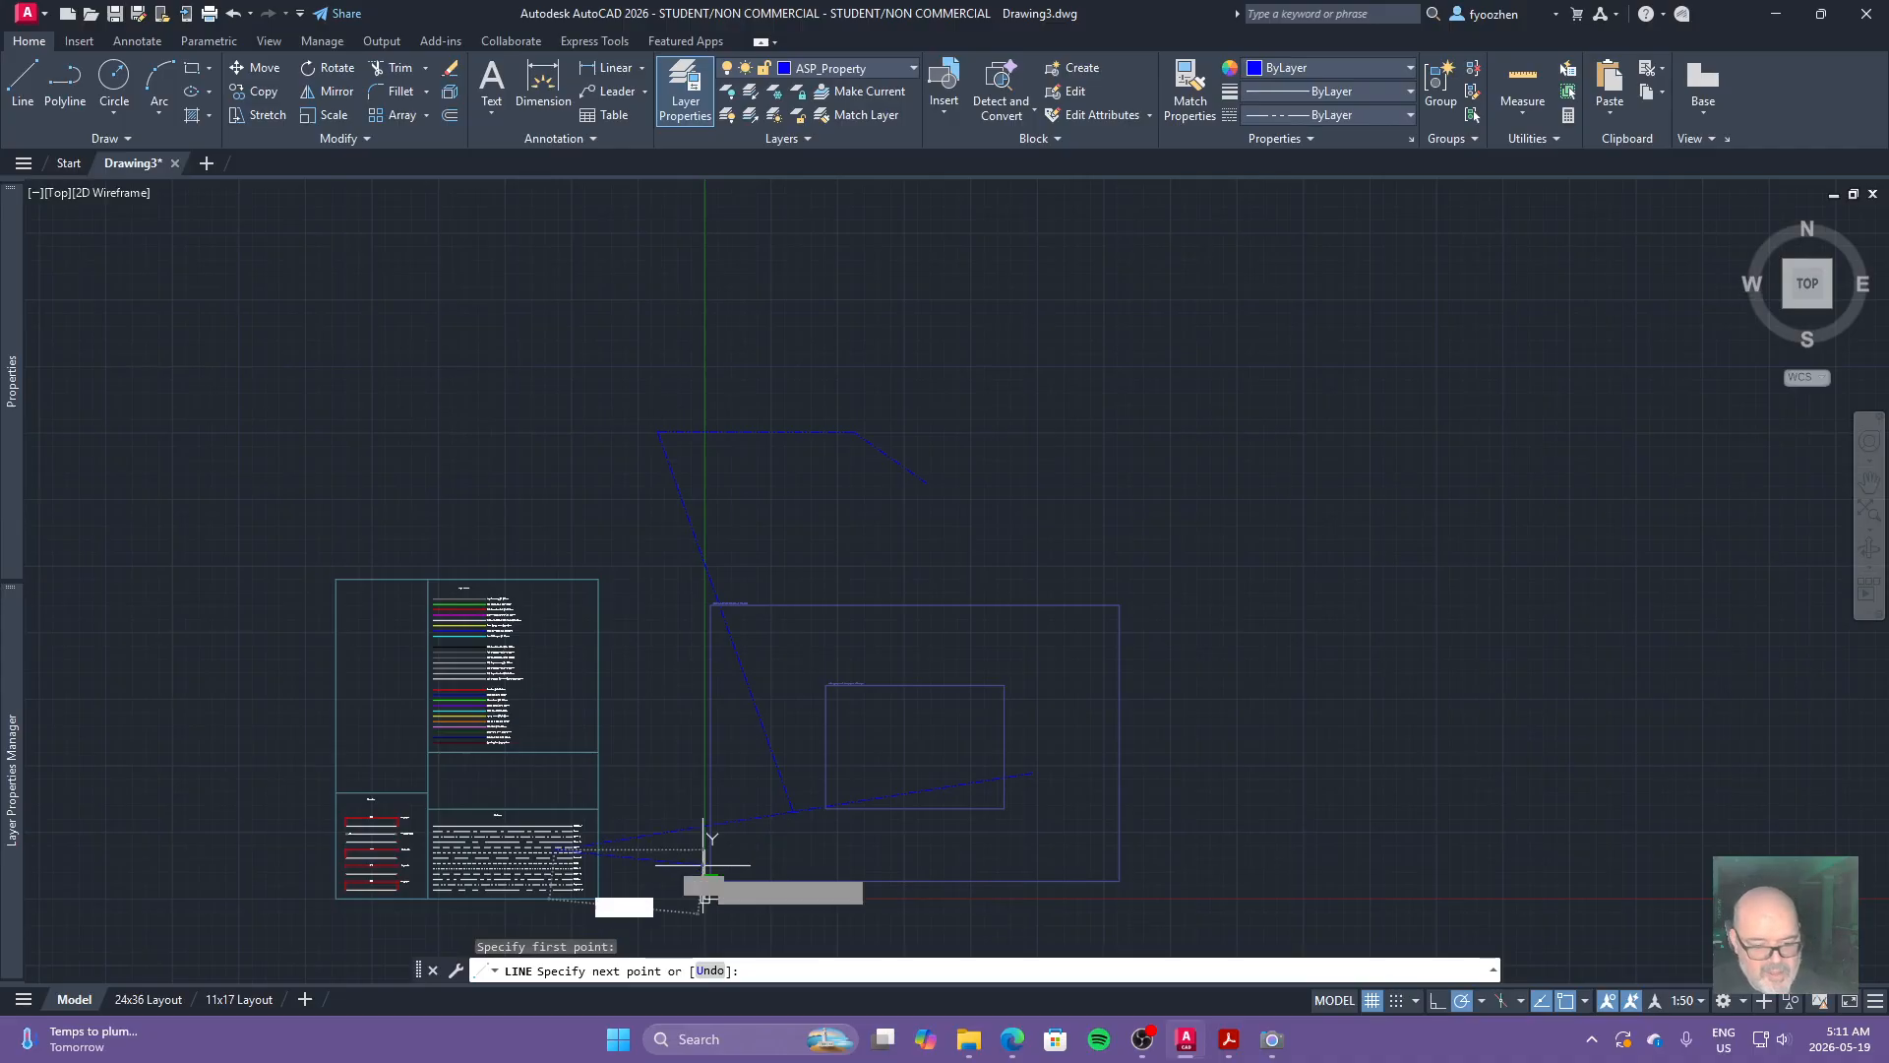
key("Return")
key("Escape")
Move the southwest-bearing line so its west end sits on the west boundary's lower end, overlapping the south boundary.
left_click(732, 813)
left_click(731, 815)
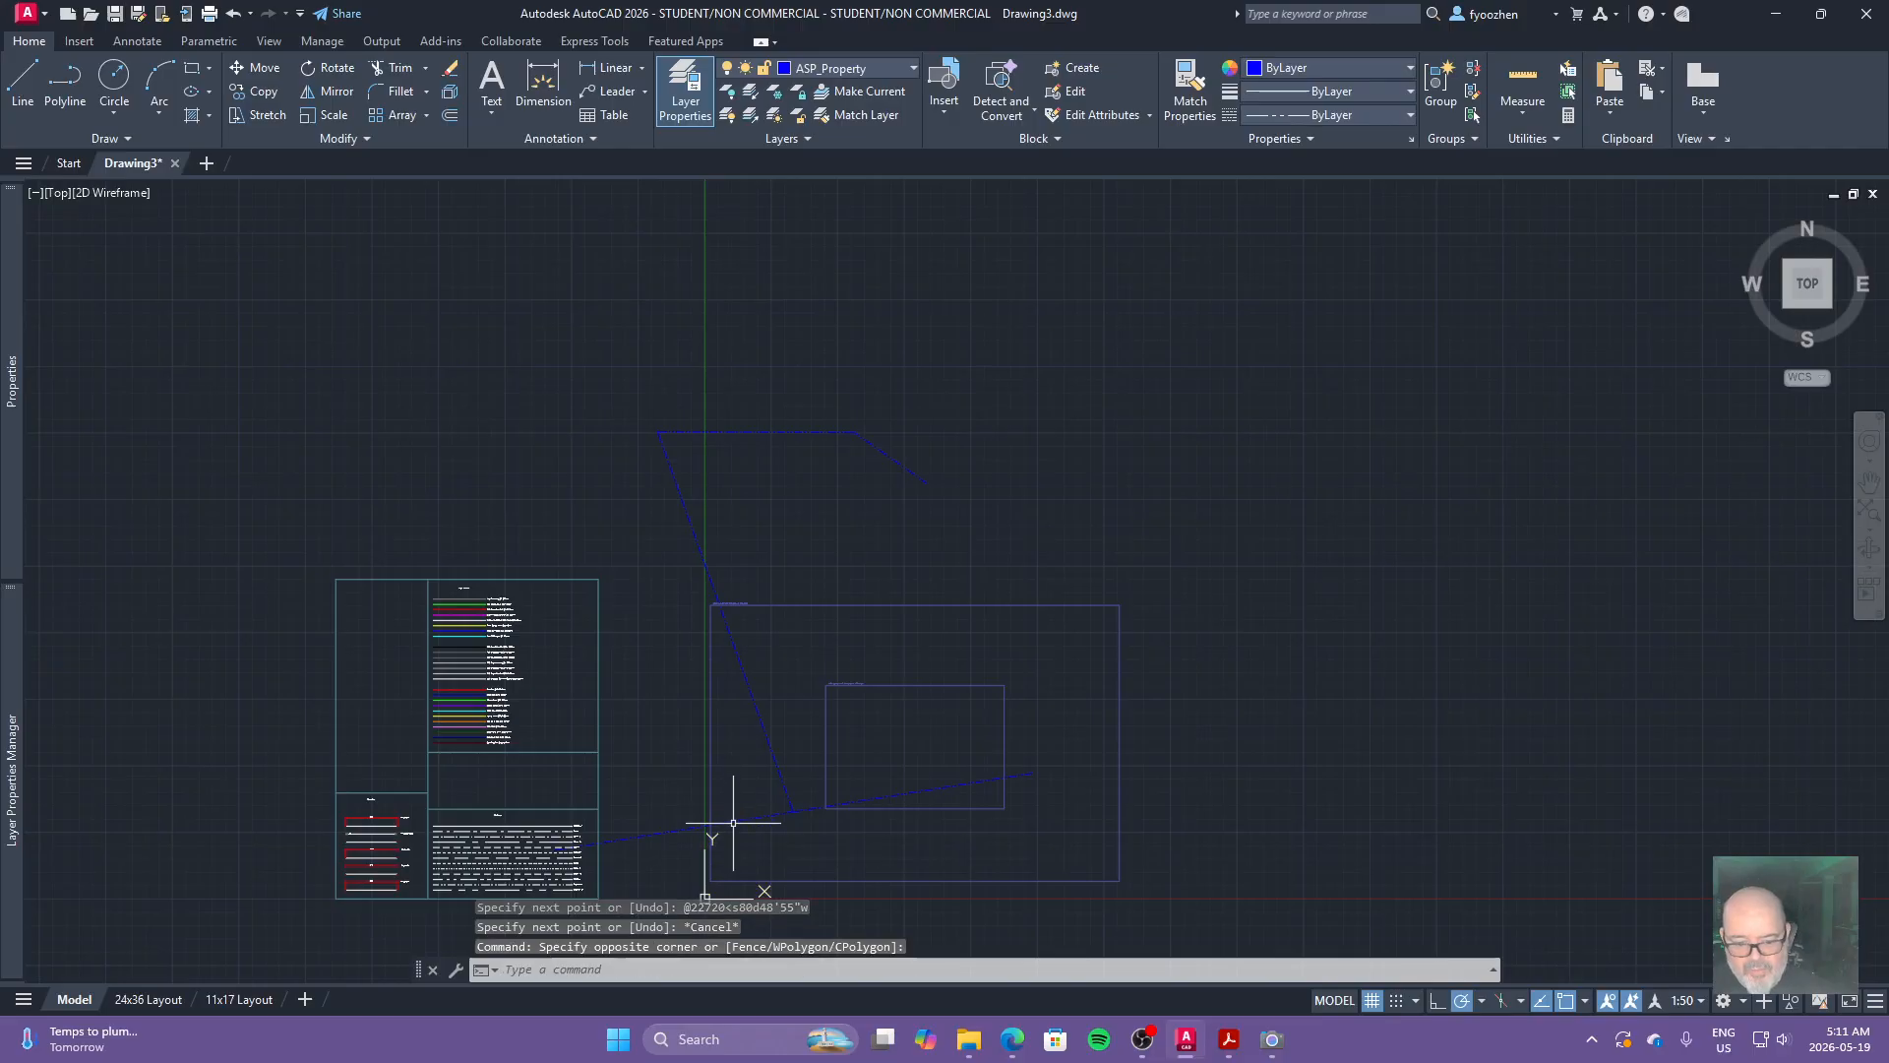
left_click(742, 821)
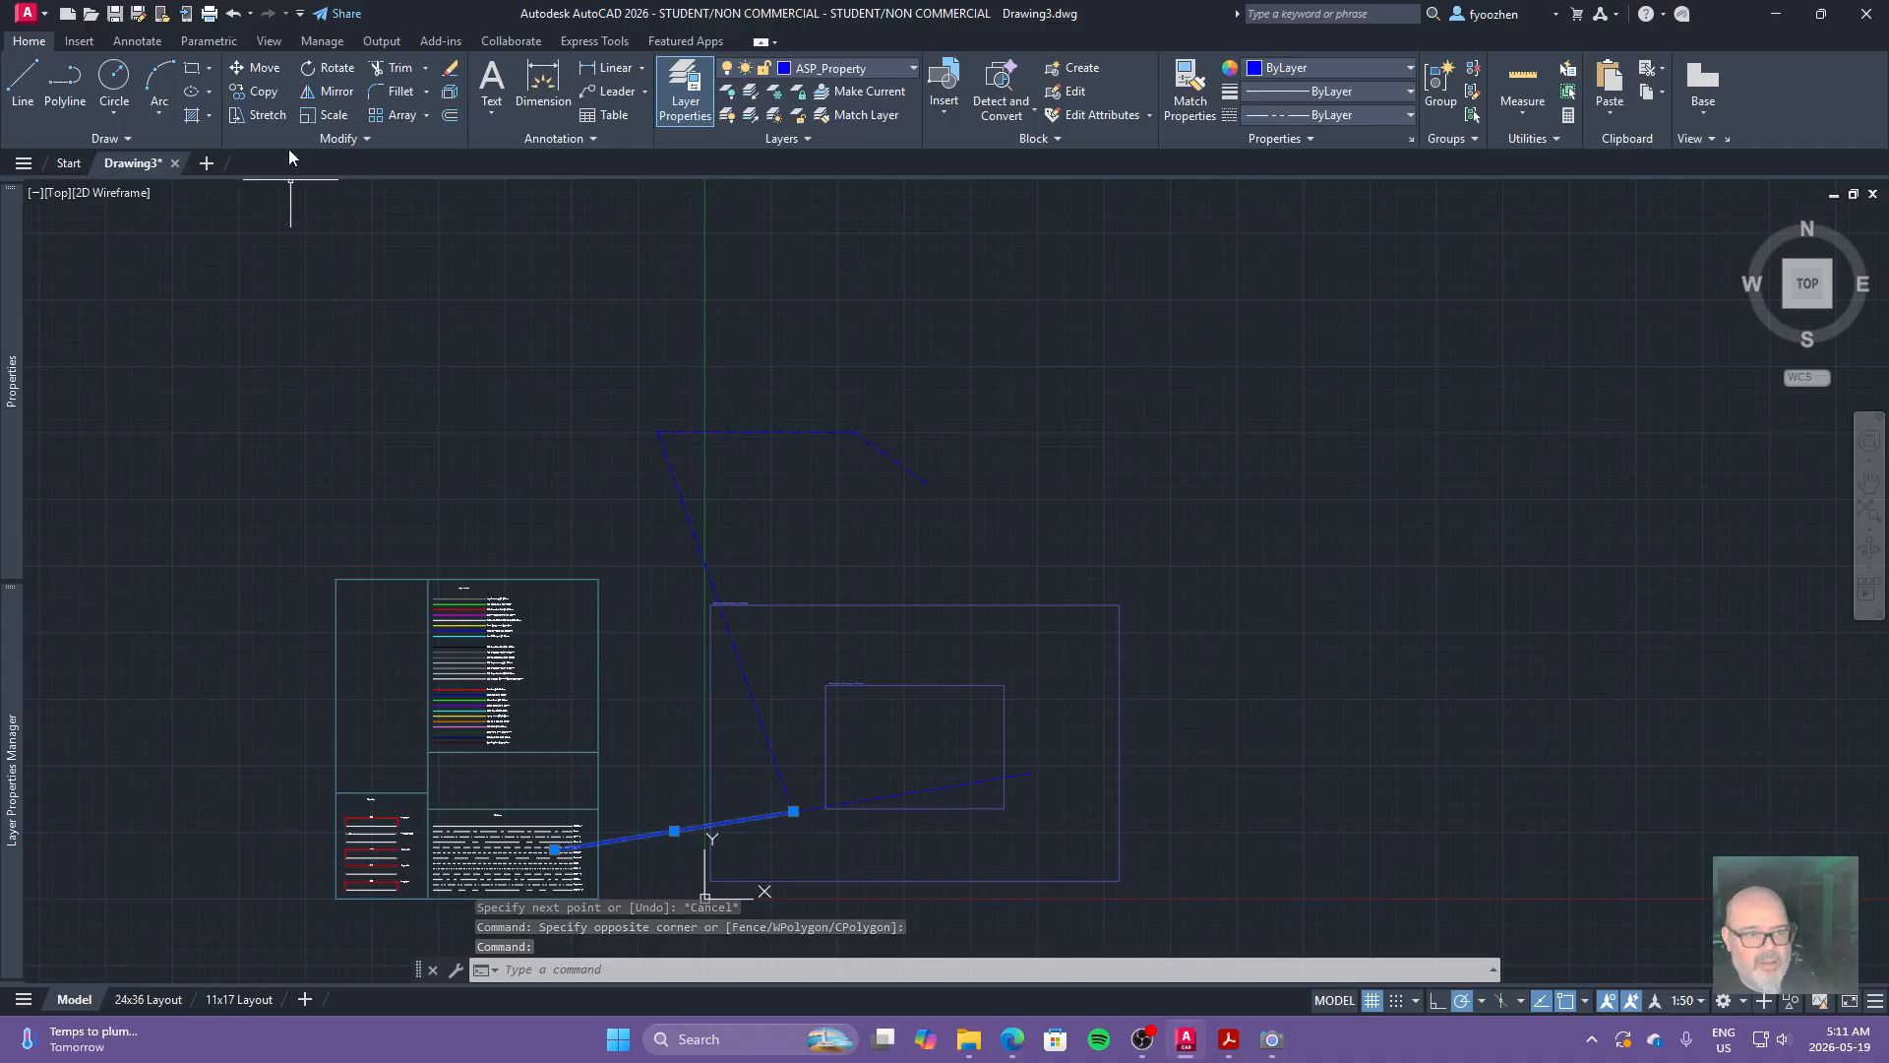
left_click(258, 67)
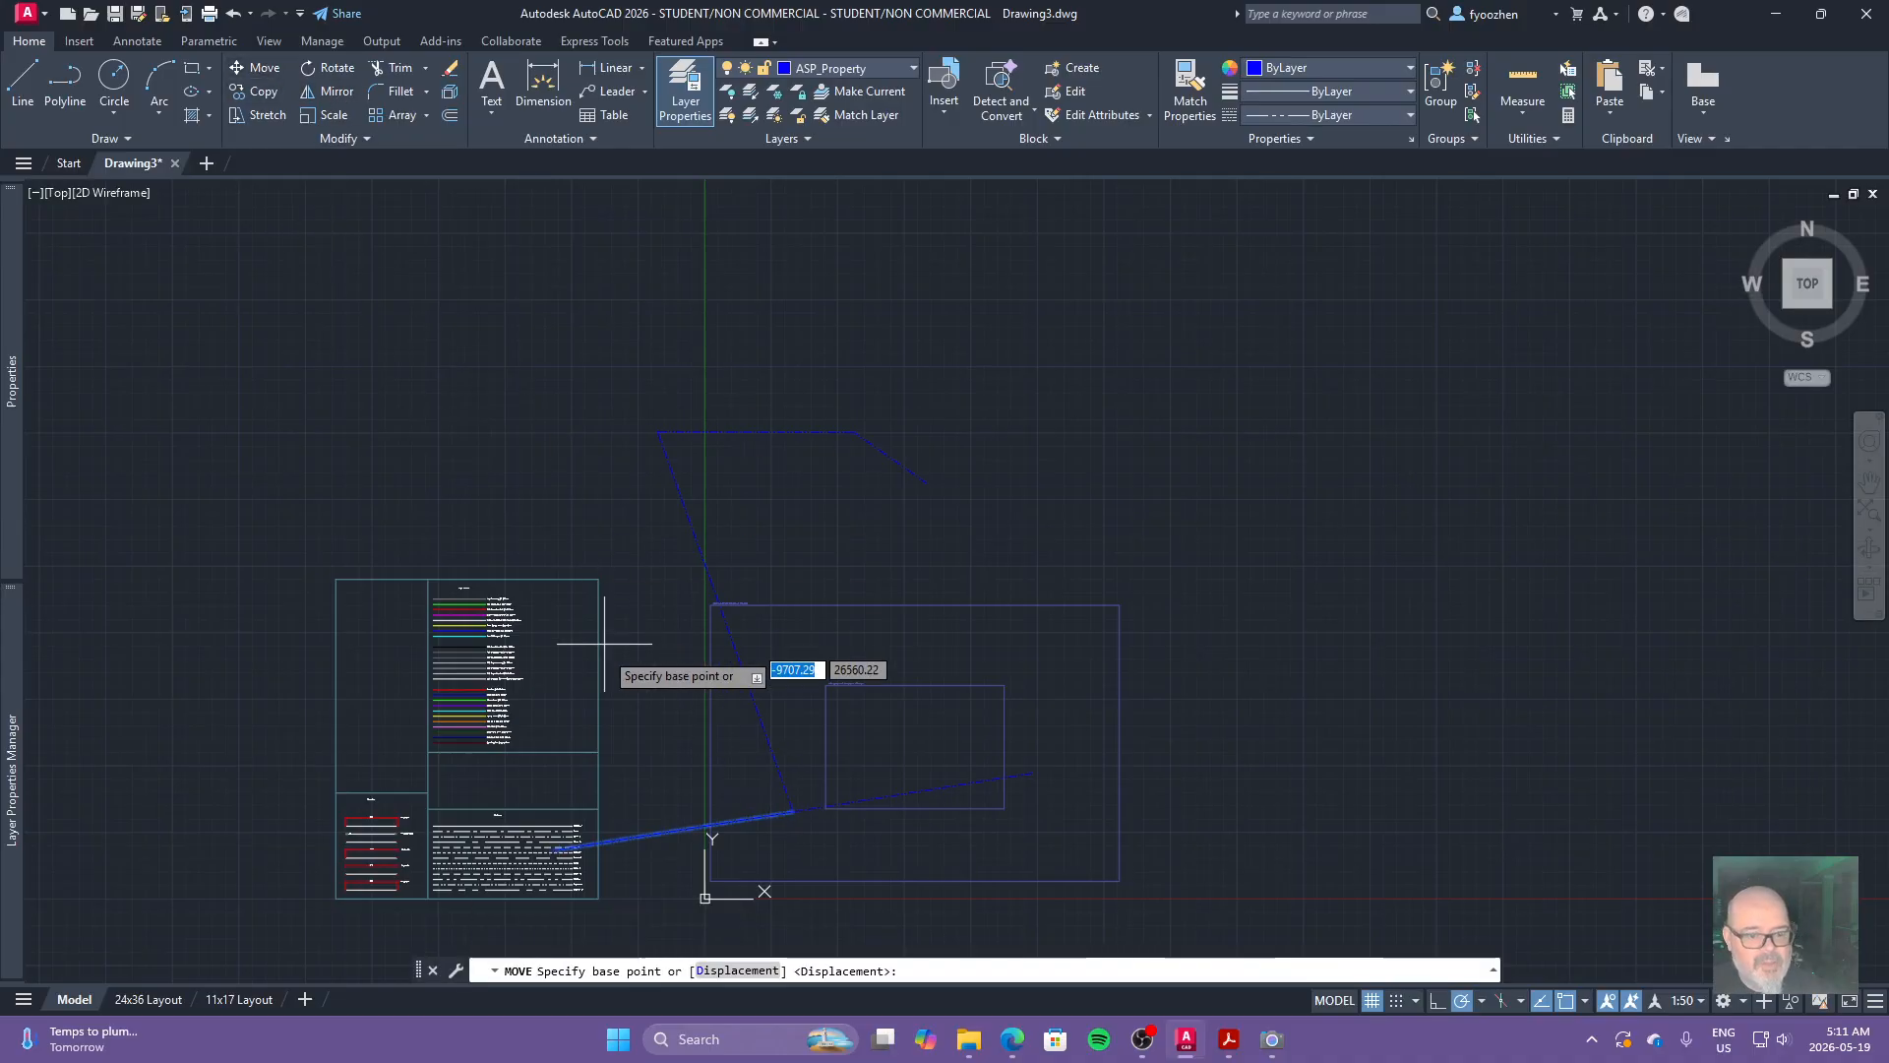
left_click(580, 844)
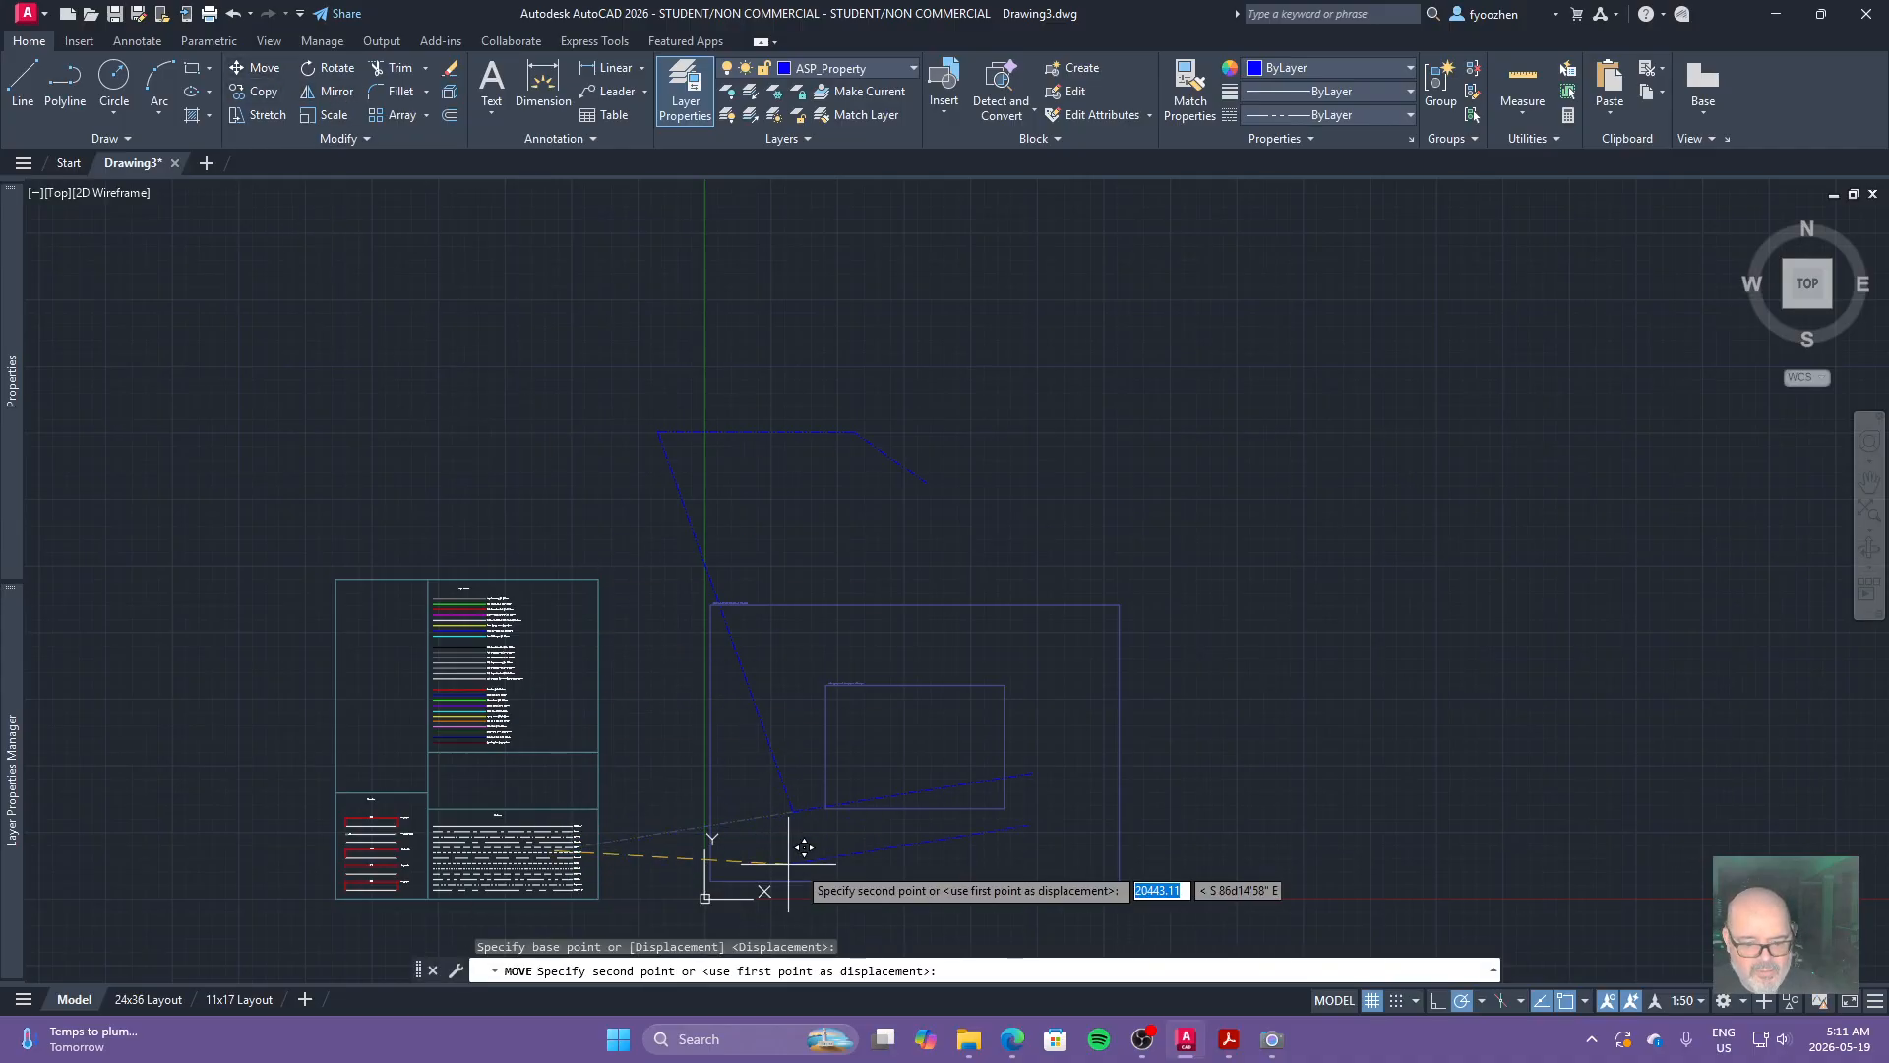
left_click(794, 810)
Shift one of the two coinciding south boundary lines slightly below the other and select it for comparison.
scroll(834, 854, "up", 5)
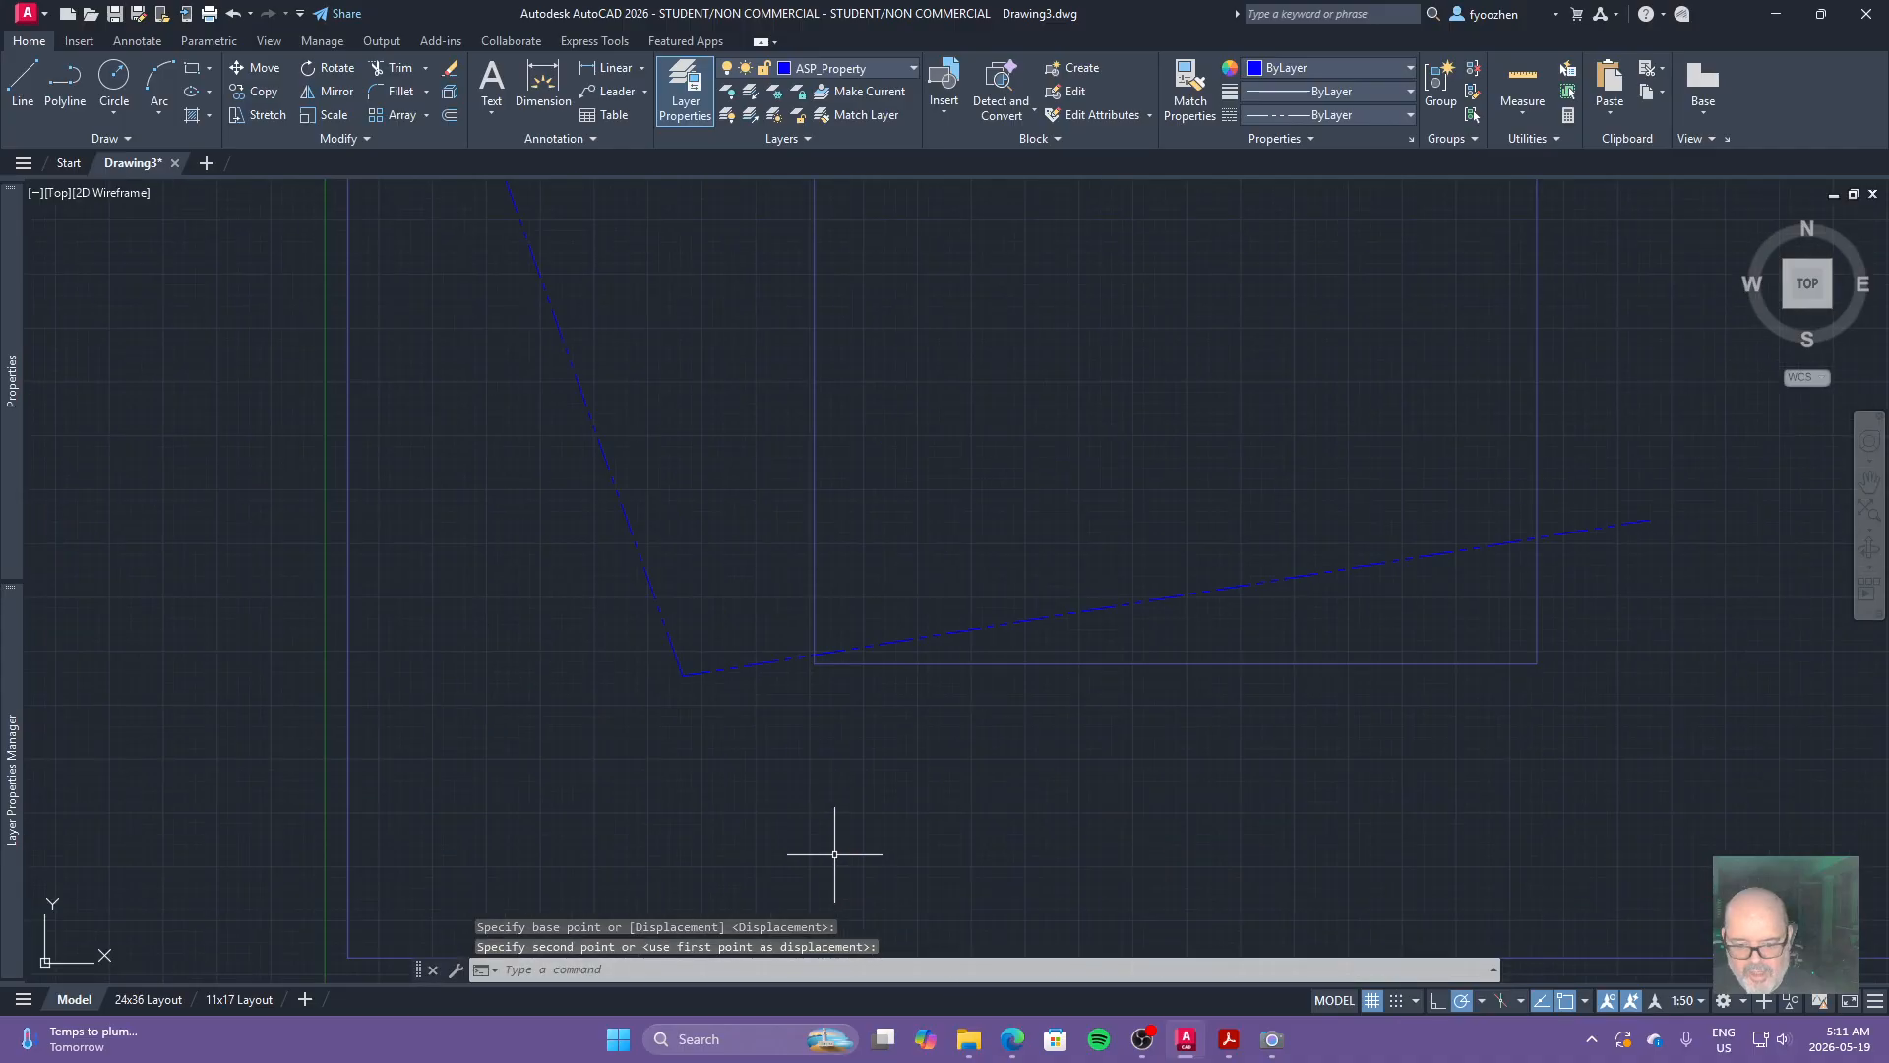
left_click(738, 665)
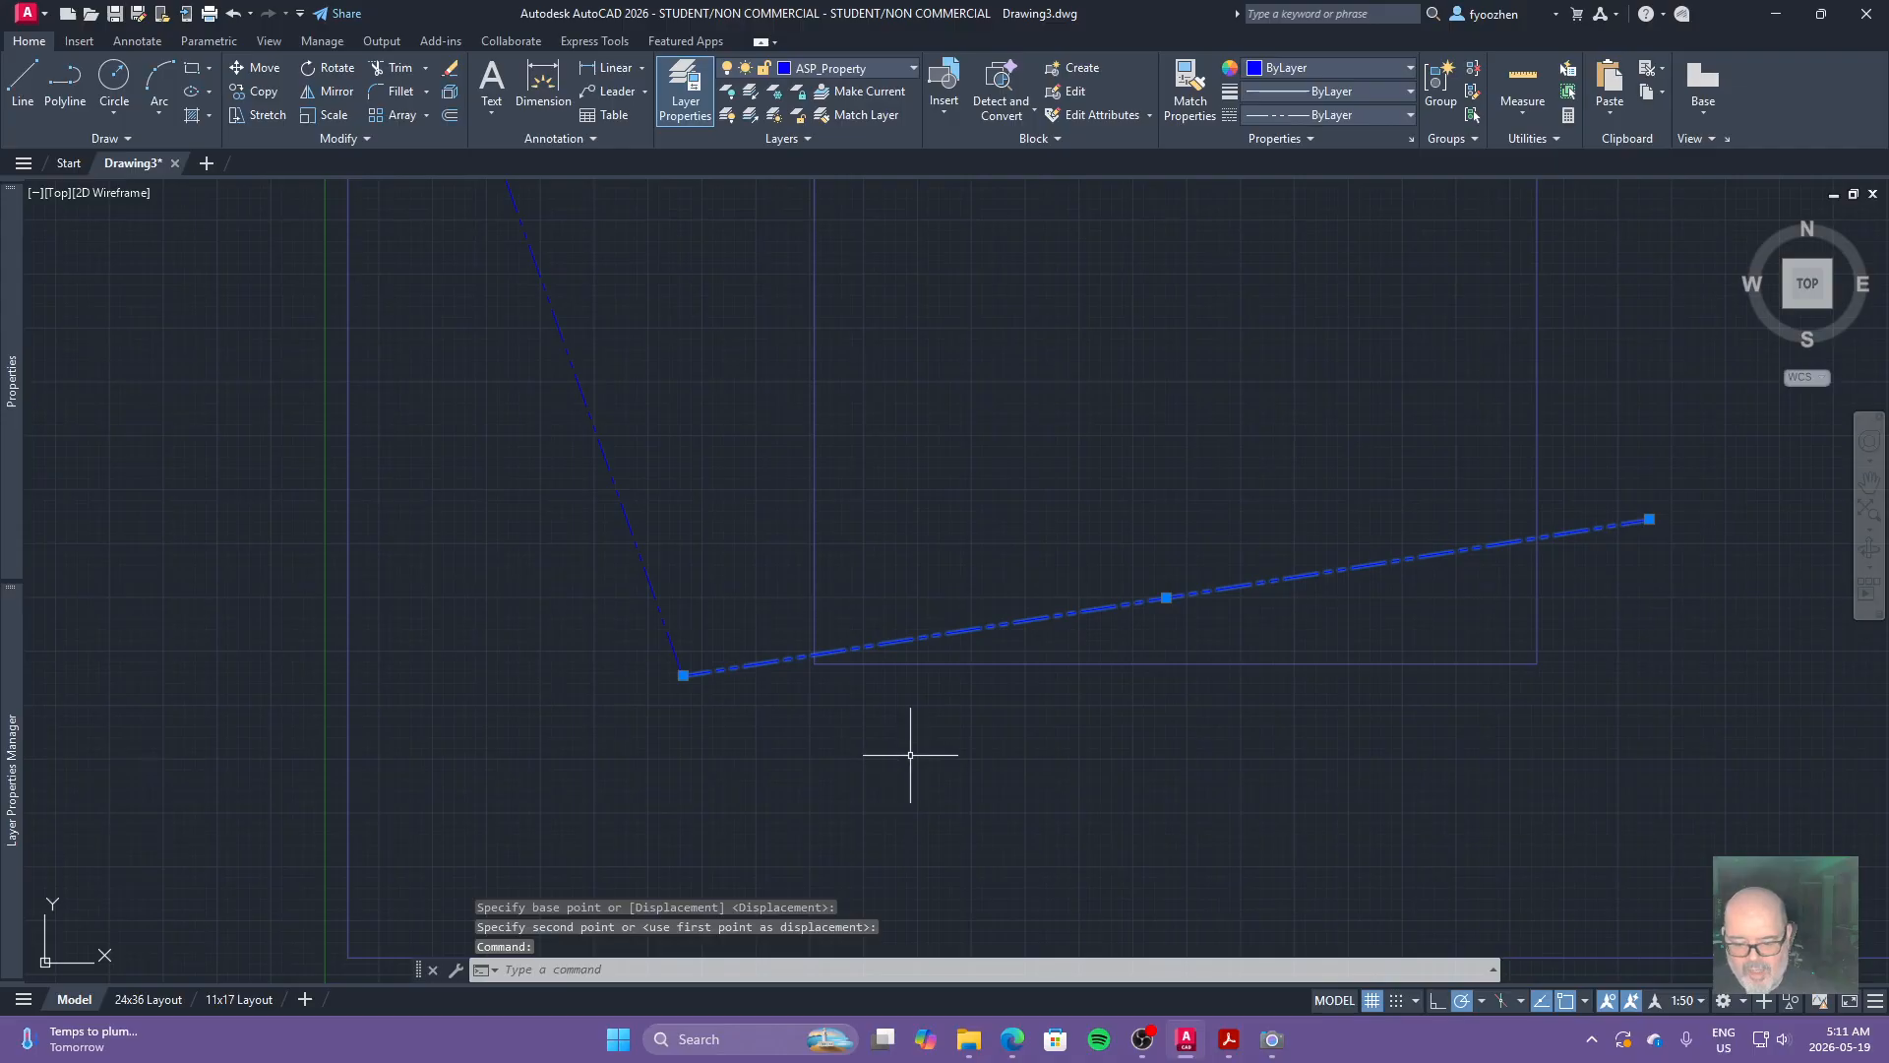
left_click(1166, 597)
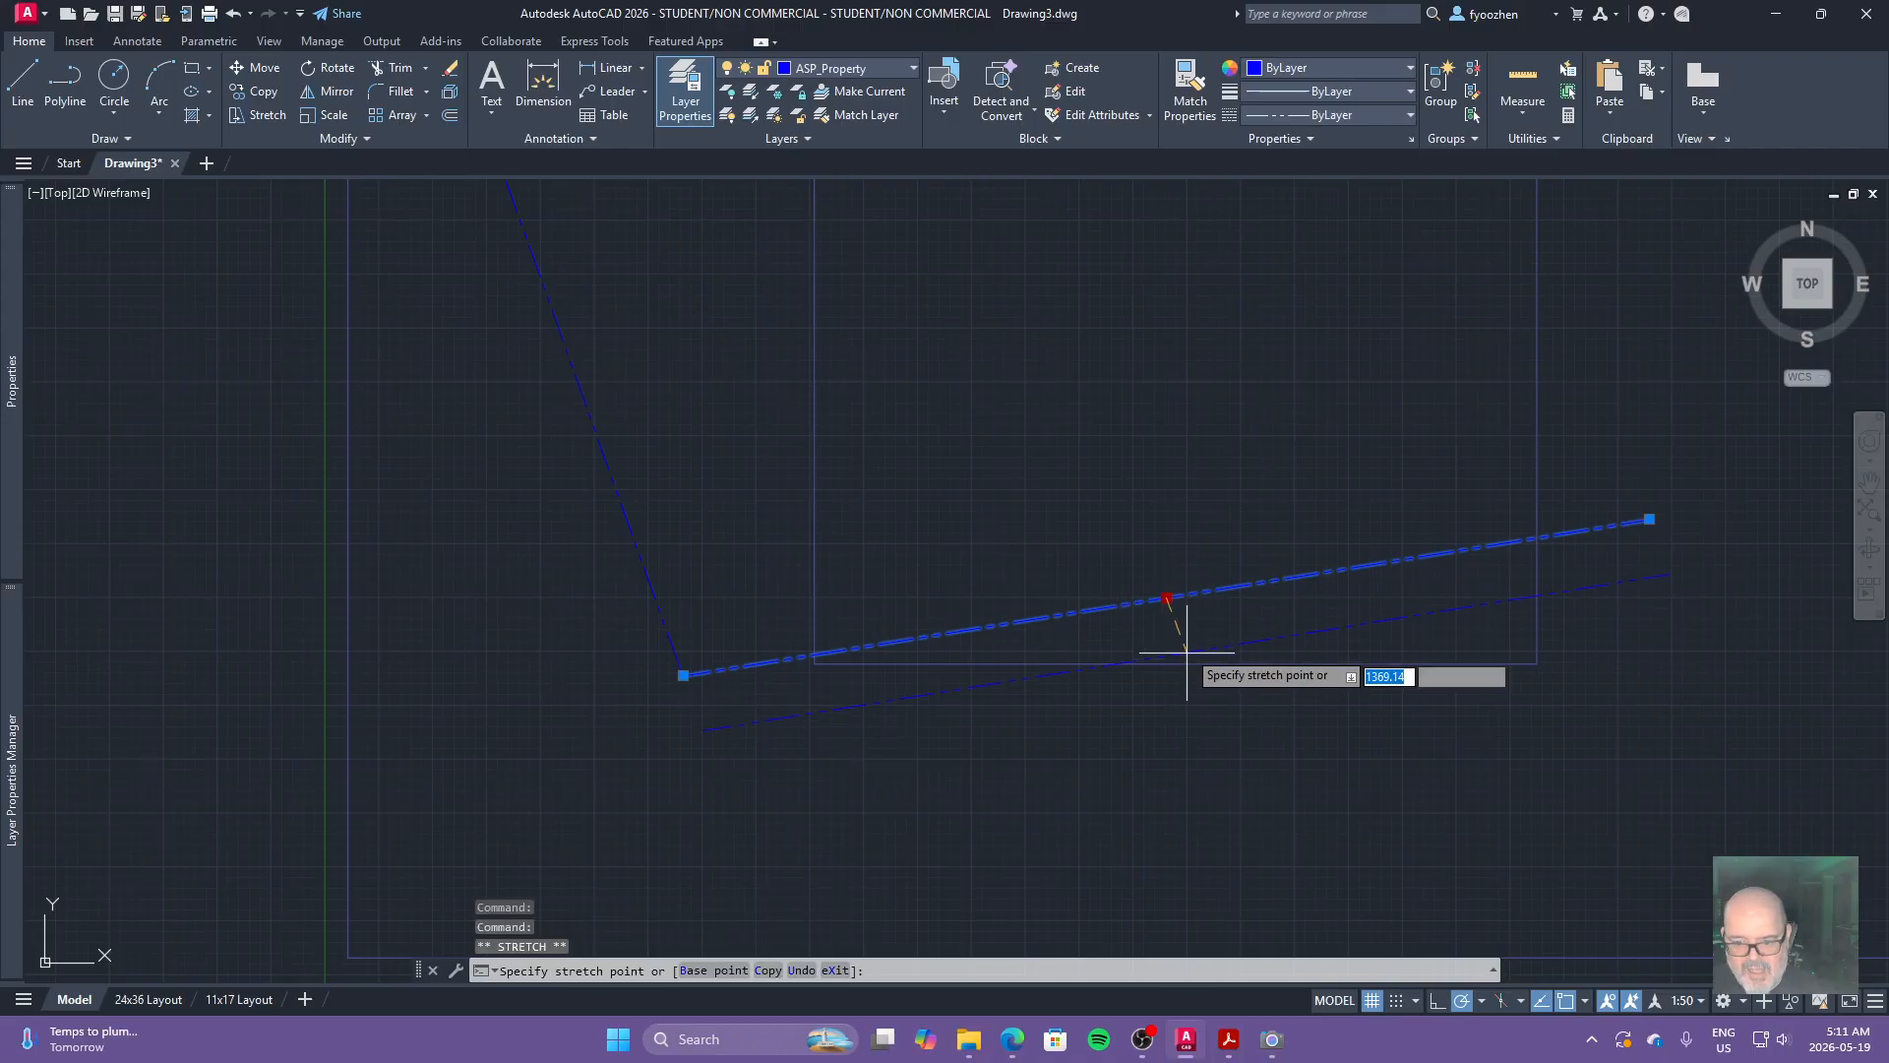
left_click(1187, 642)
key("Escape")
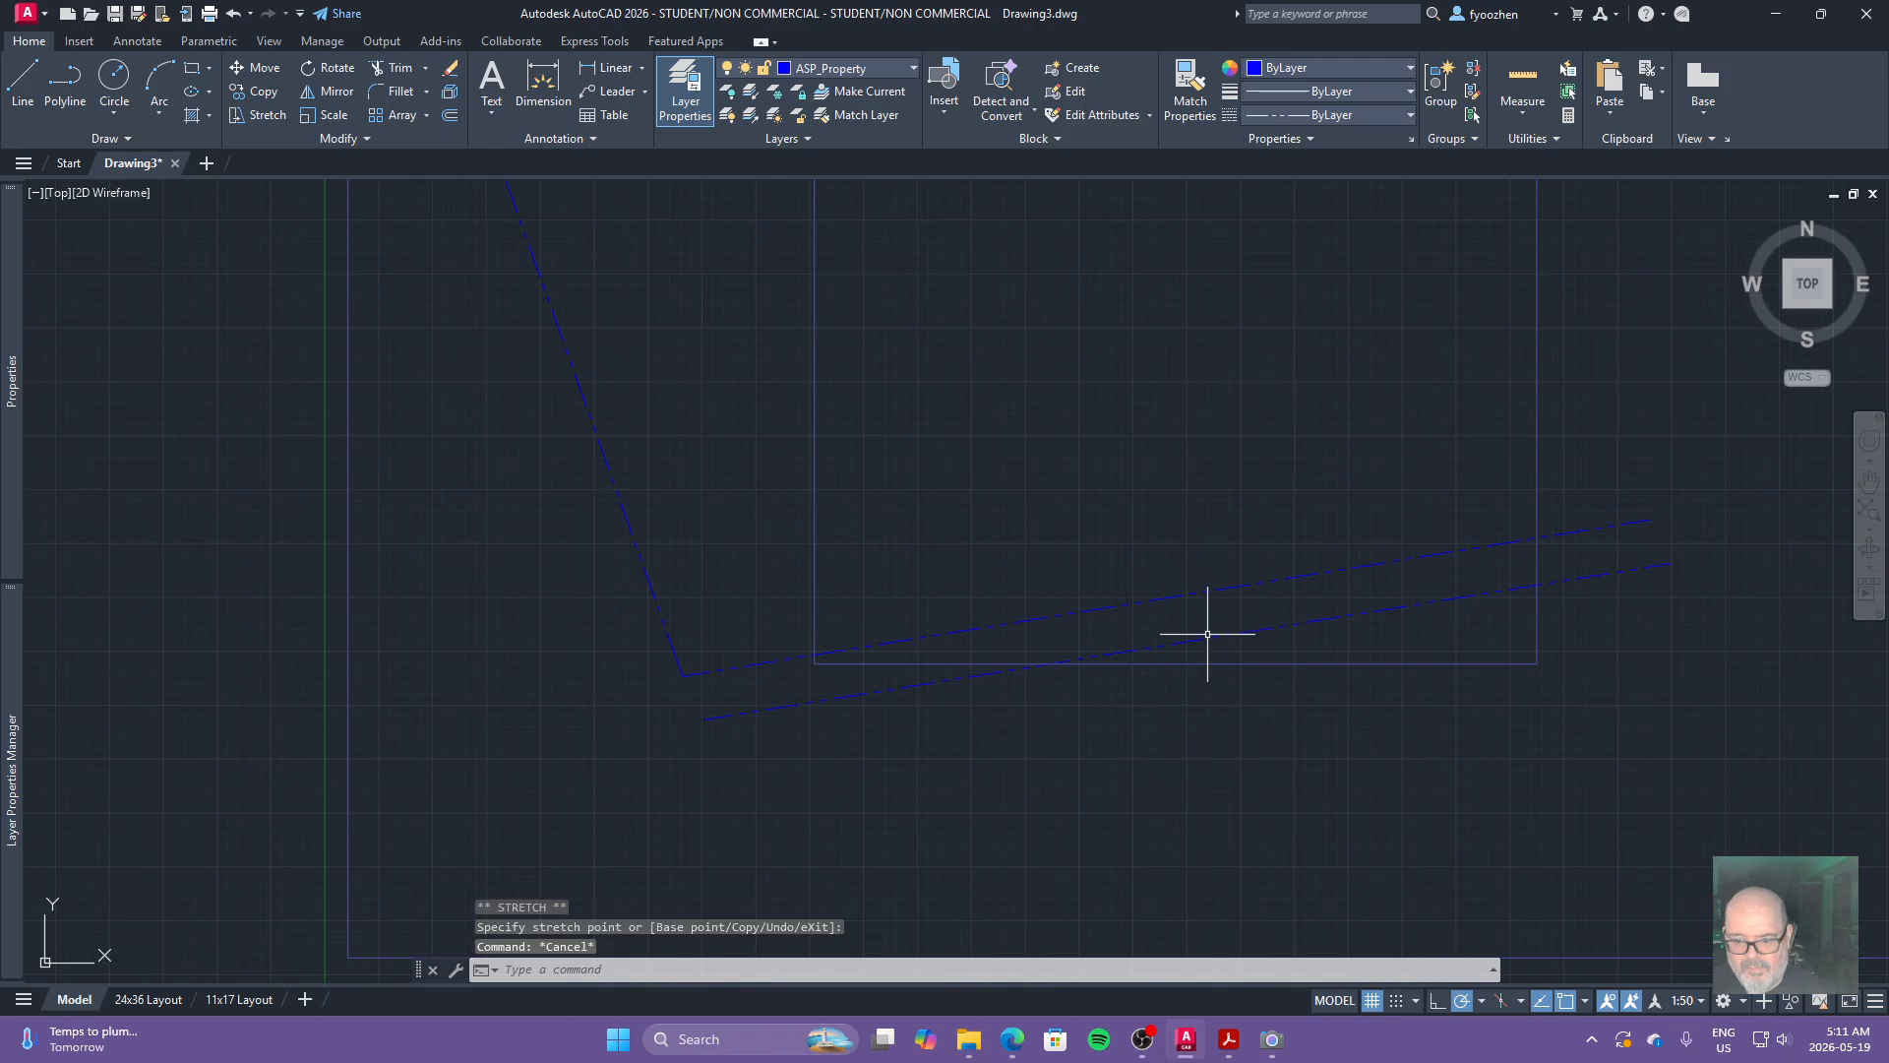
left_click(1201, 628)
left_click(919, 640)
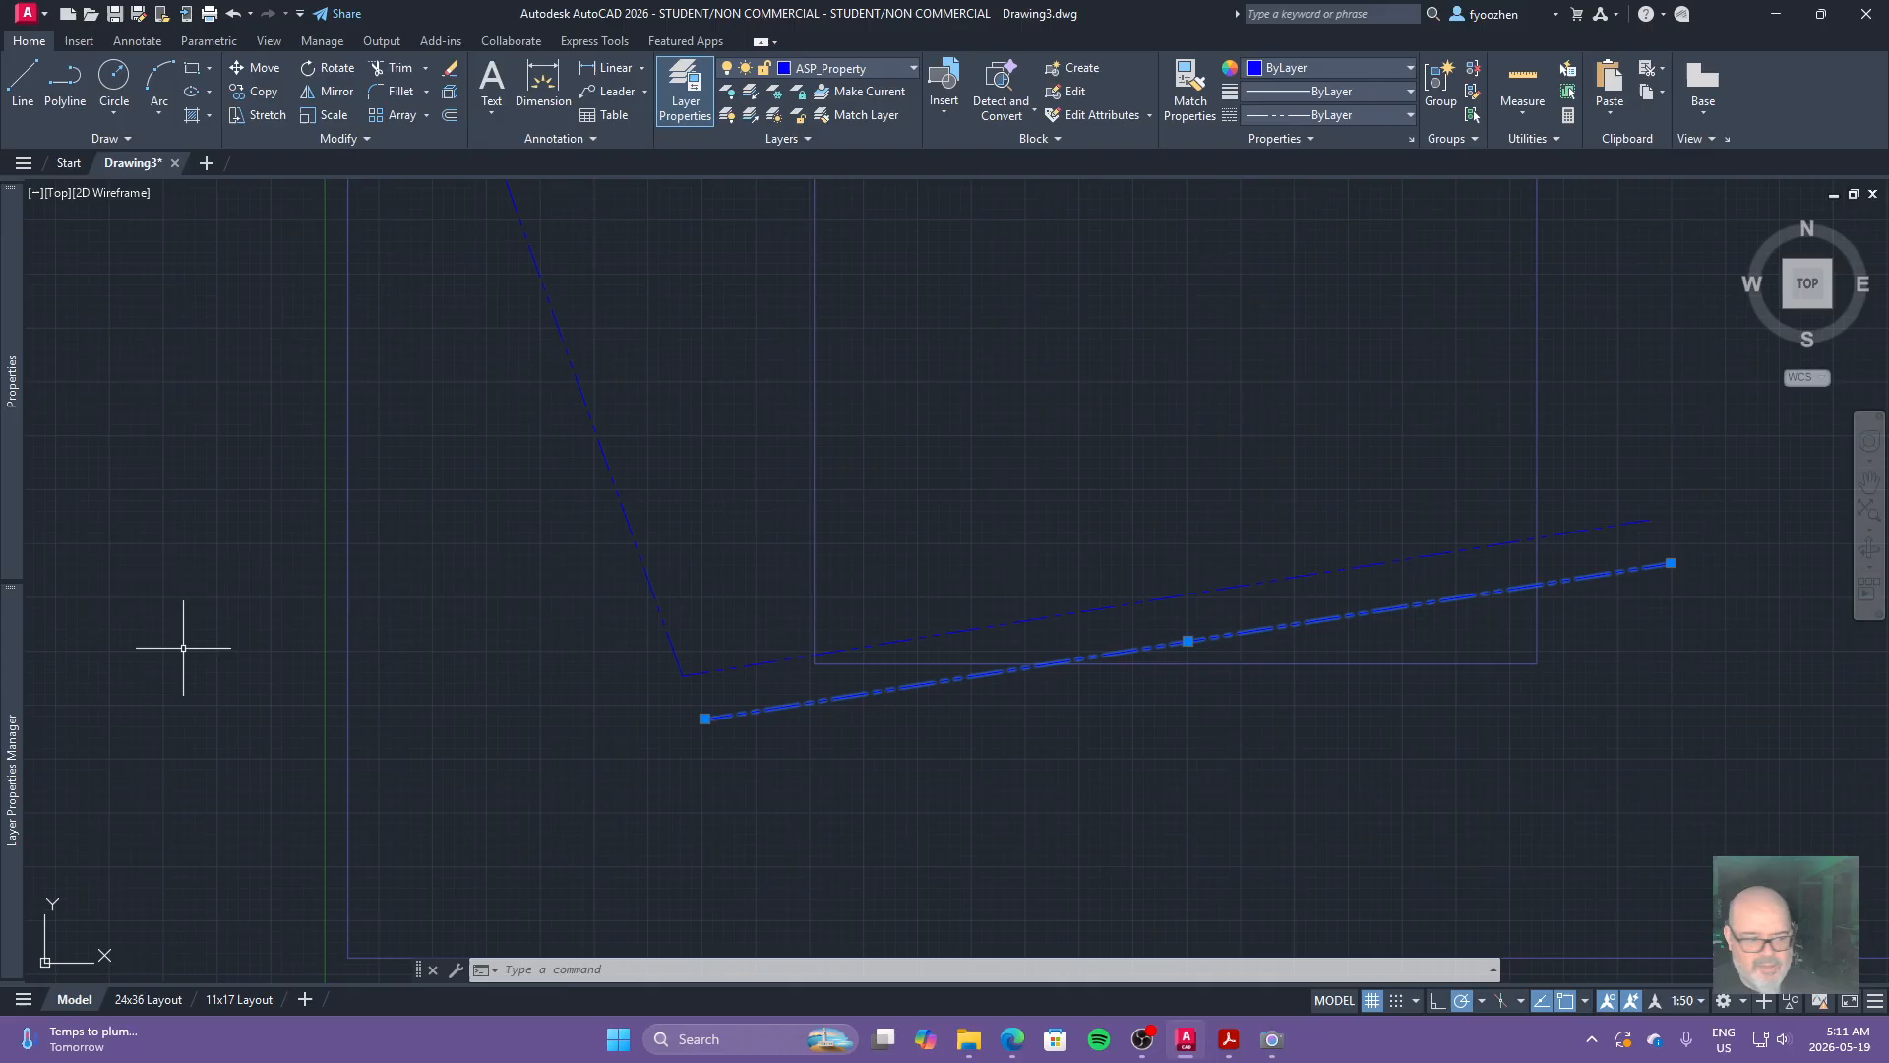
Consult the site plan PDF and erase the shifted duplicate below the south boundary.
left_click_drag(0, 197, 665, 190)
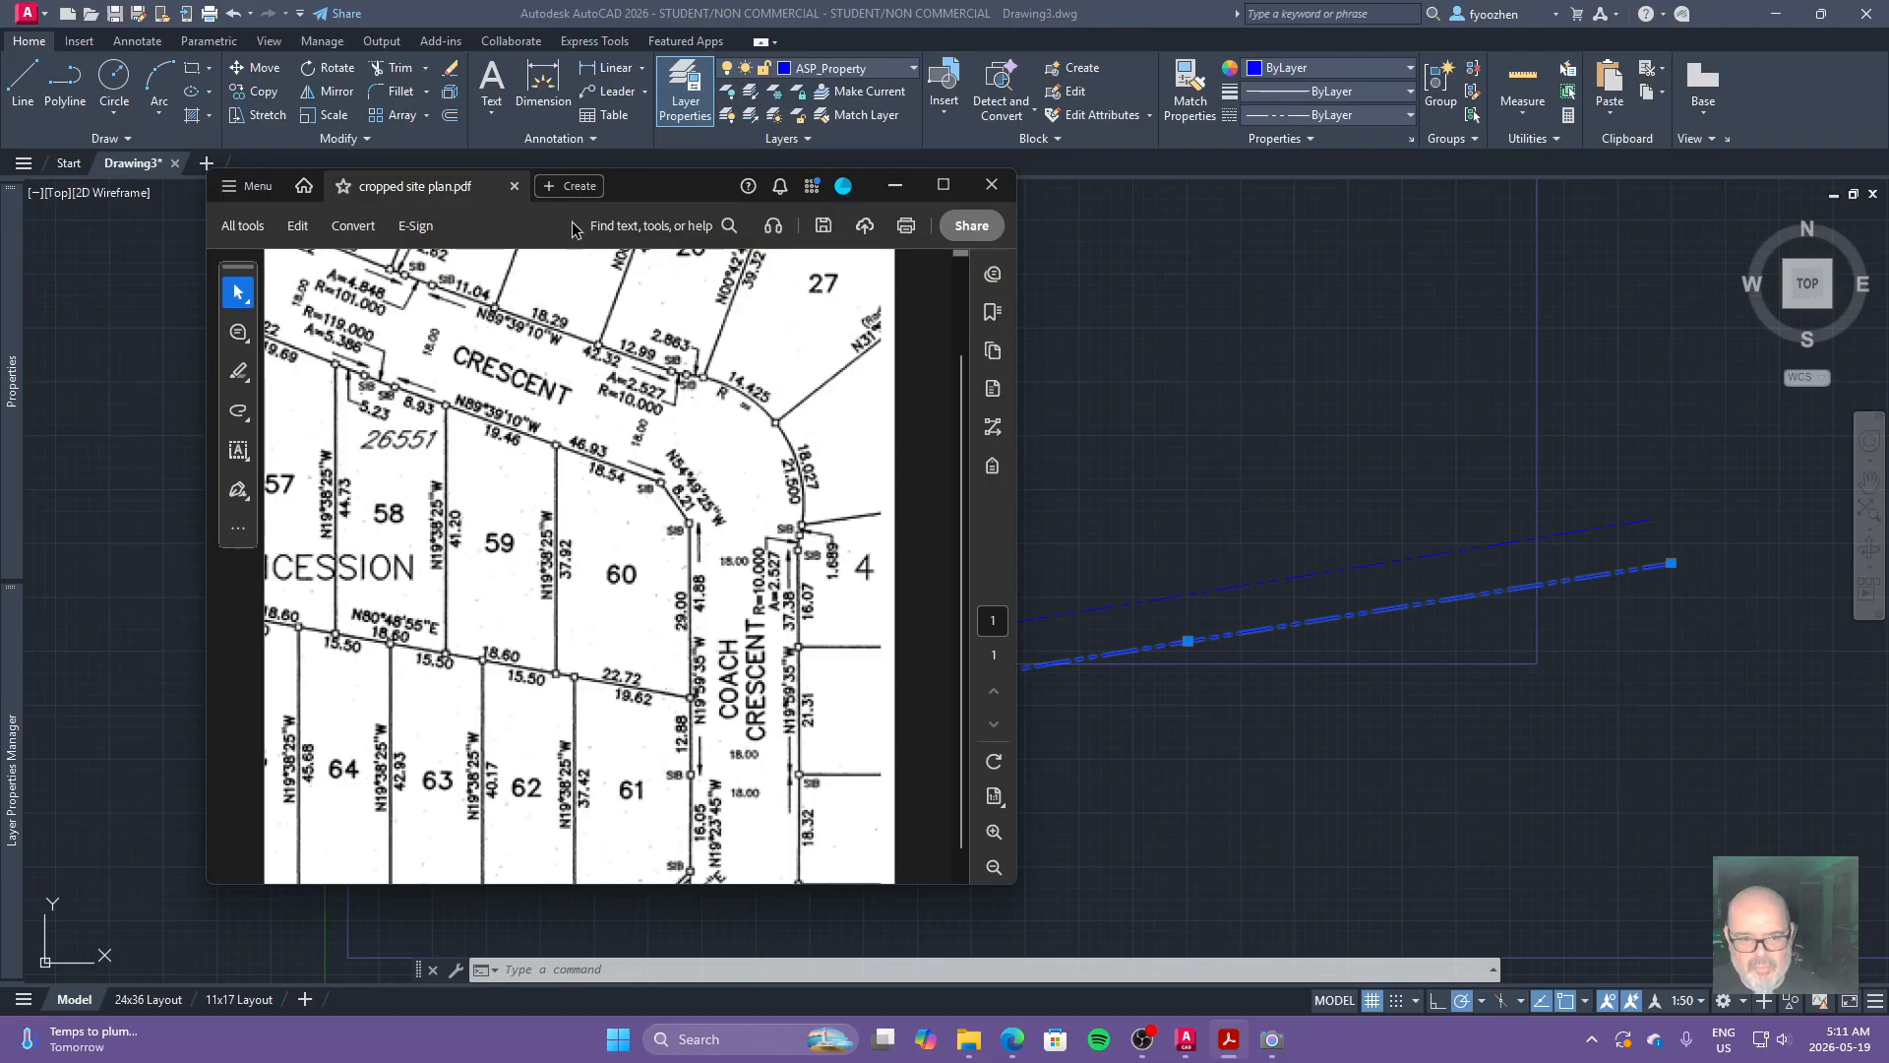
left_click_drag(640, 192, 0, 246)
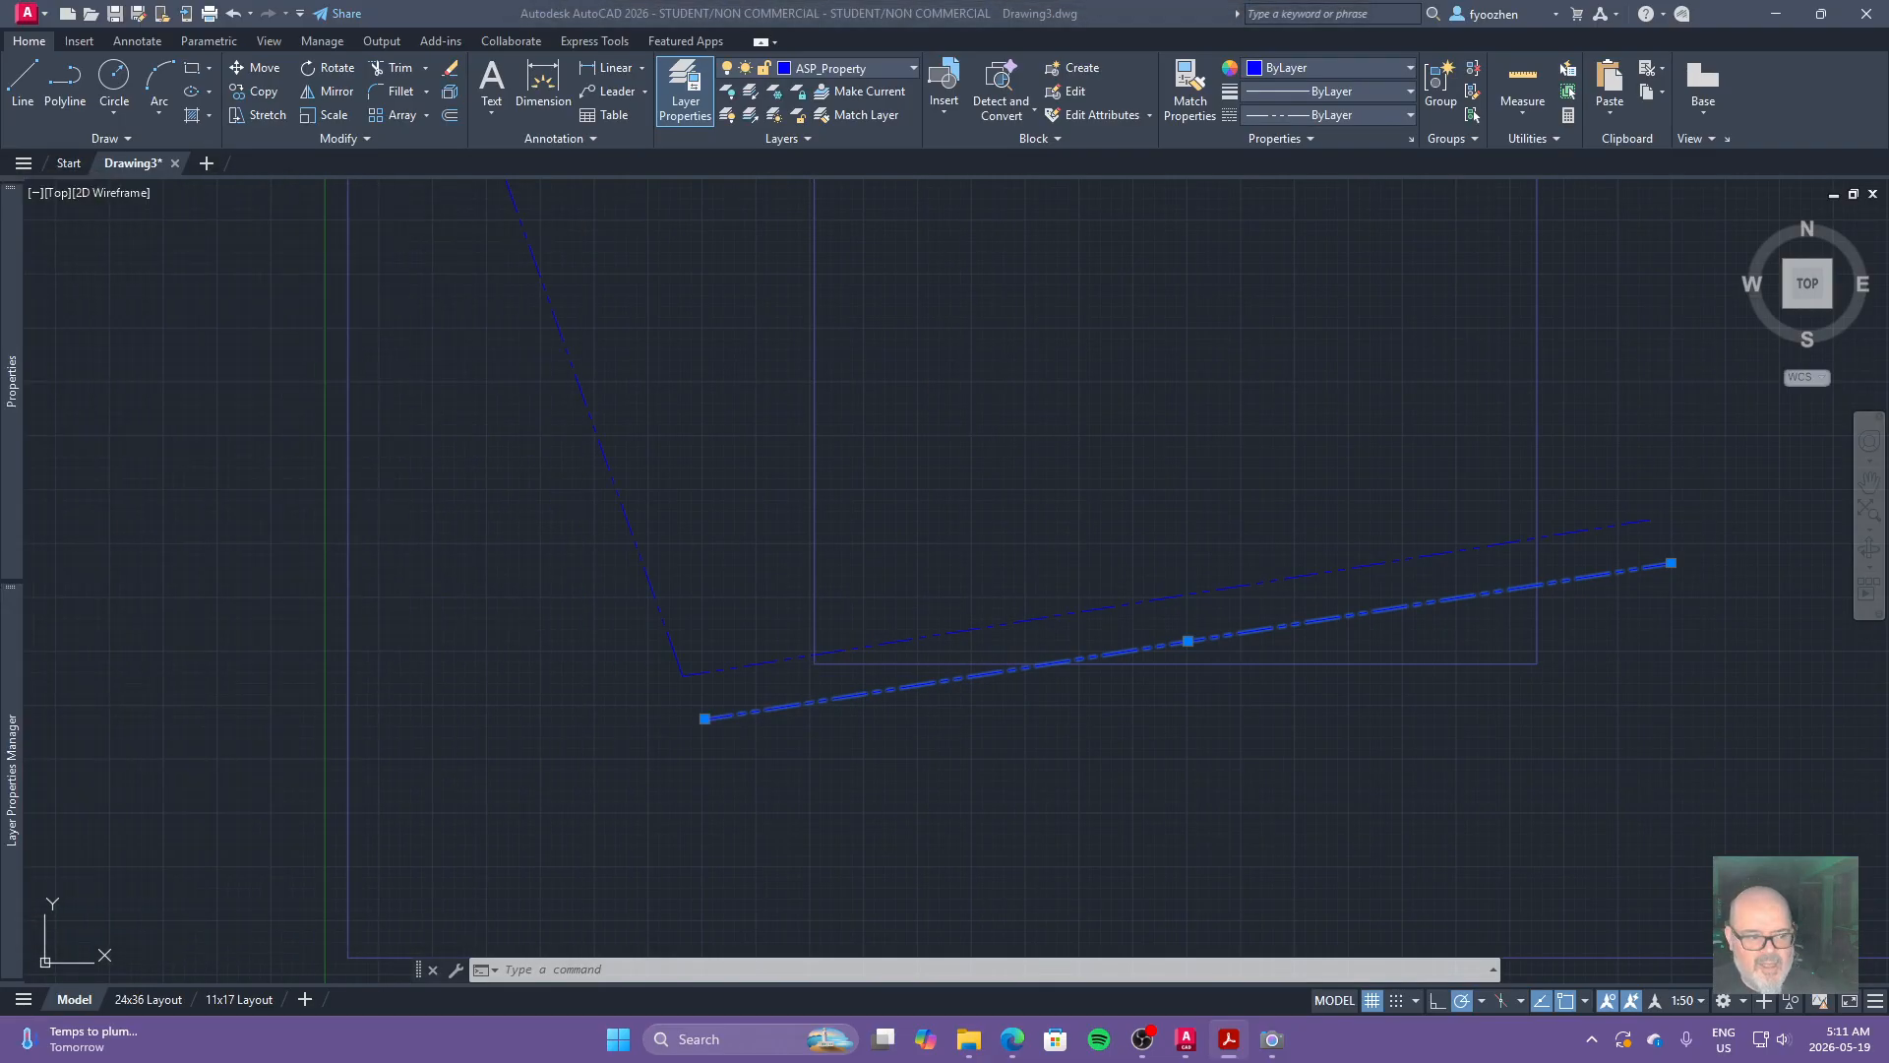
left_click(1159, 640)
key("Delete")
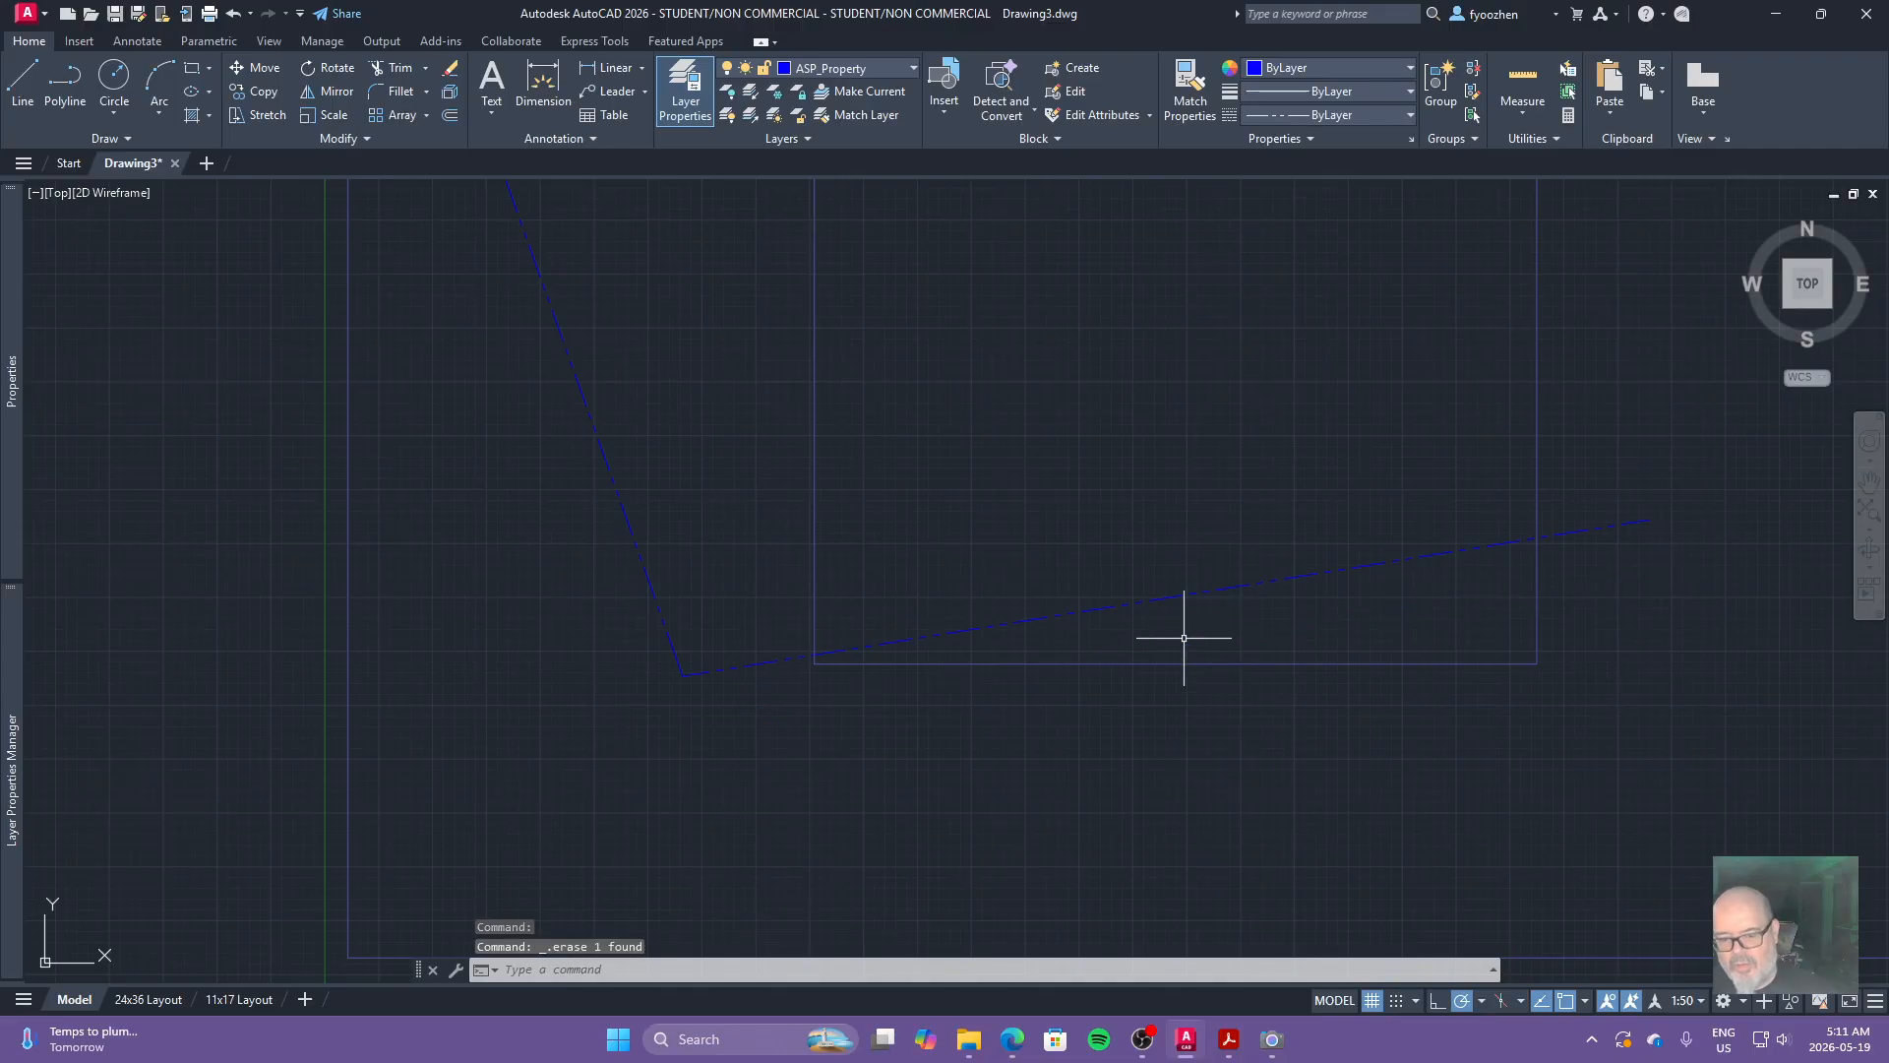
Draw a closing line on lot 60's east side from the south boundary's east end to the northeast corner line's lower end.
scroll(1000, 733, "down", 6)
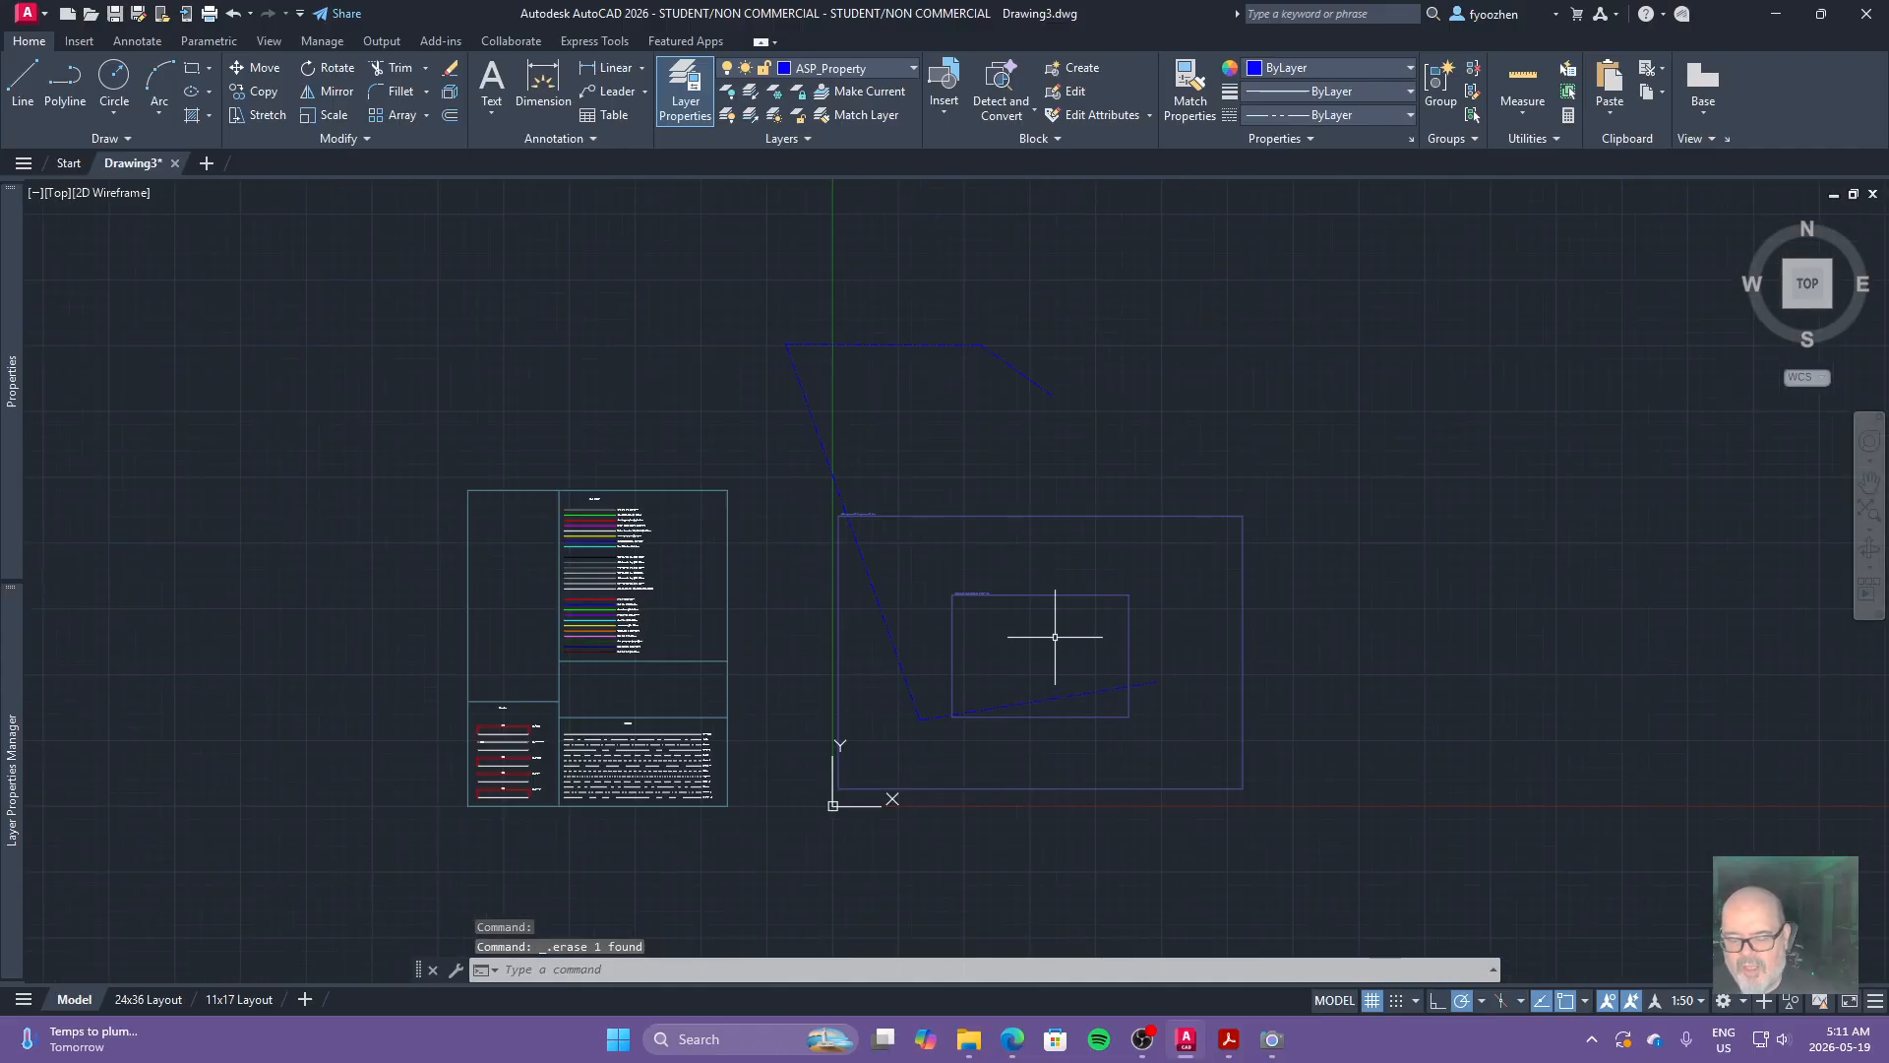
scroll(1055, 637, "up", 2)
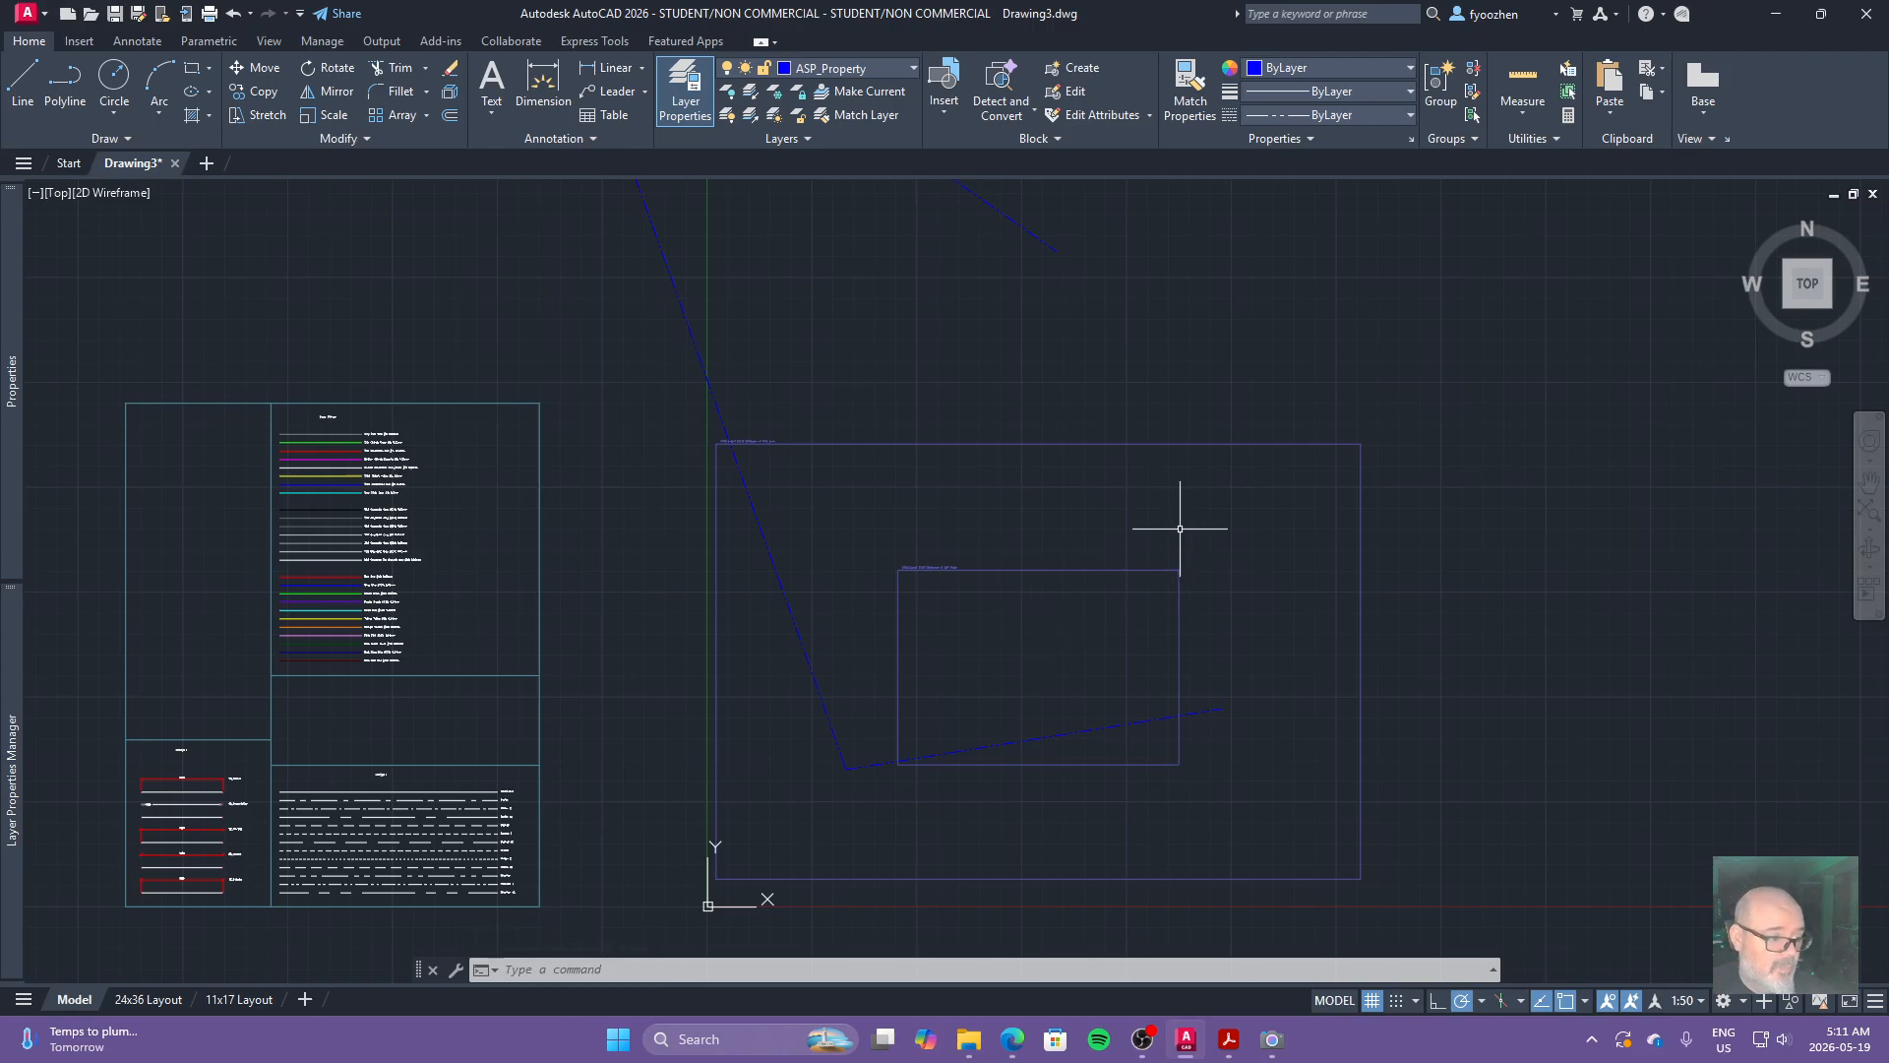
left_click_drag(0, 251, 0, 236)
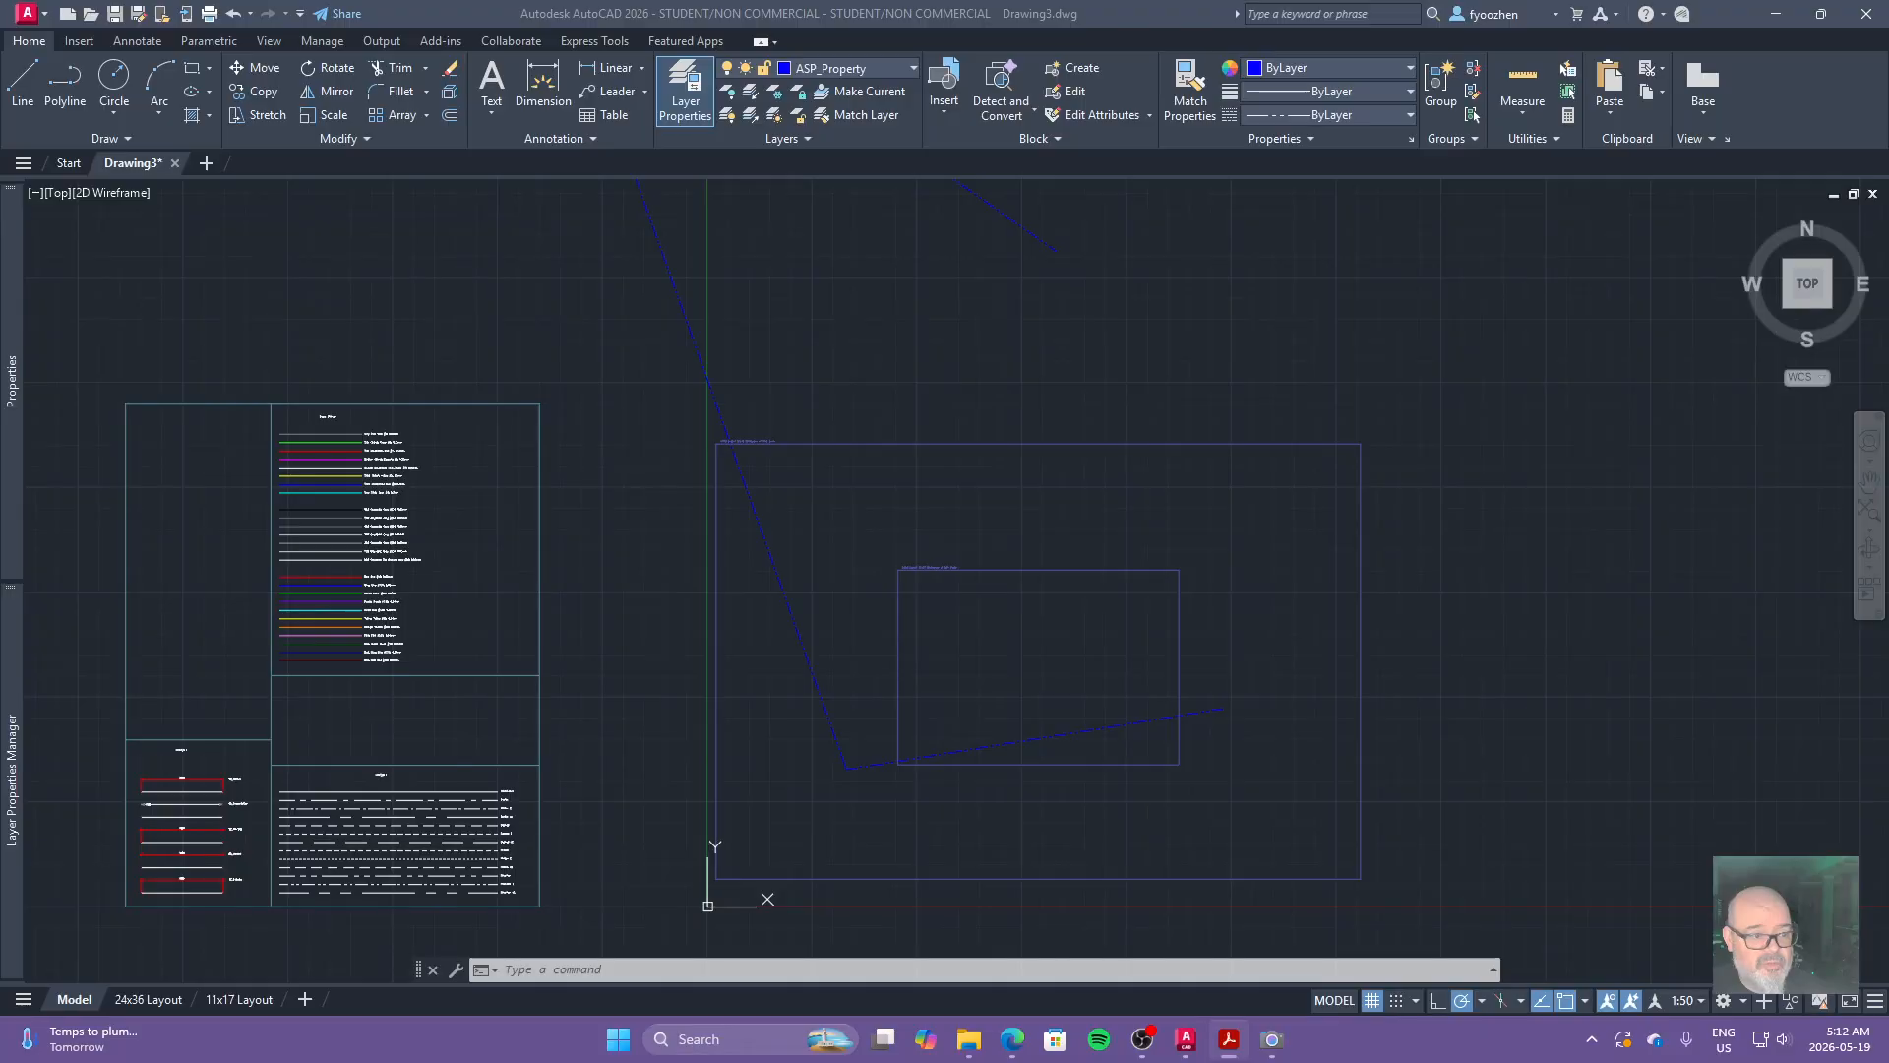
left_click(21, 83)
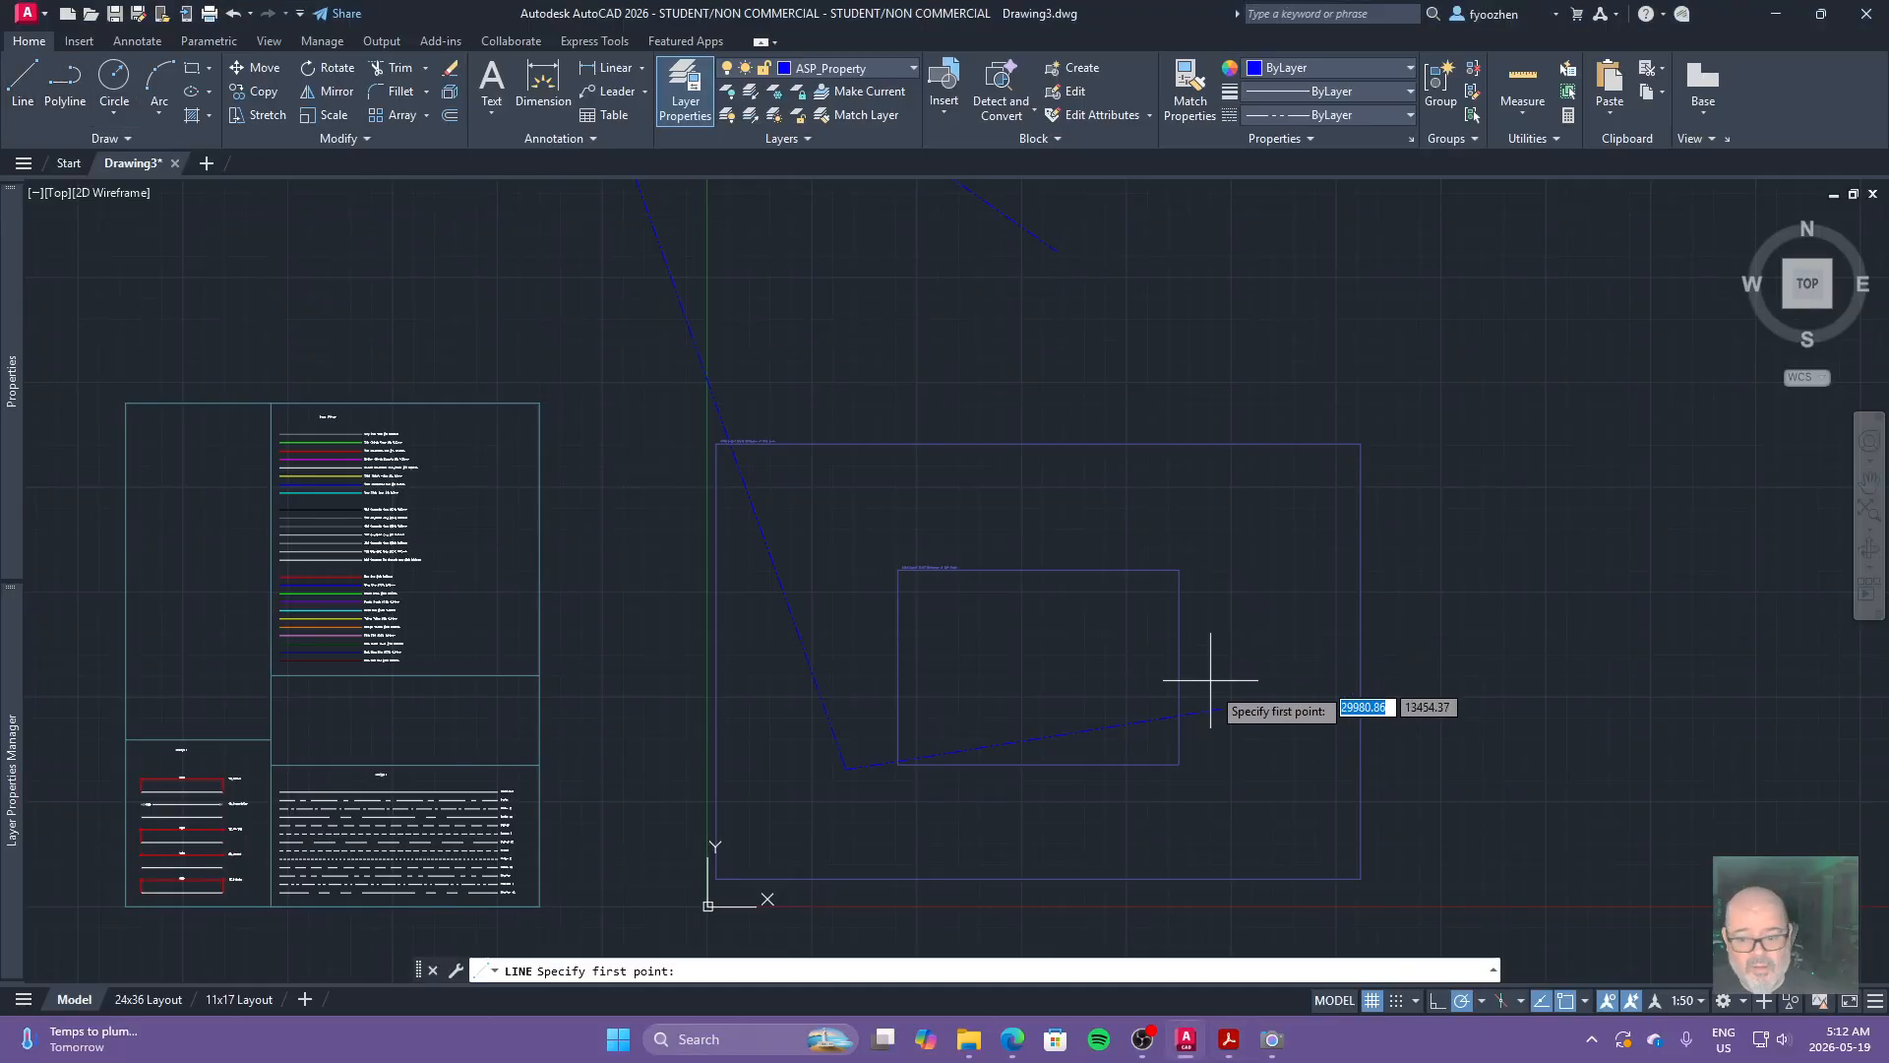
left_click(1055, 252)
key("Escape")
Compare the closing east line's length and angle properties with lot 60's east boundary distance and bearing in the site plan PDF.
left_click(1112, 348)
left_click(1078, 362)
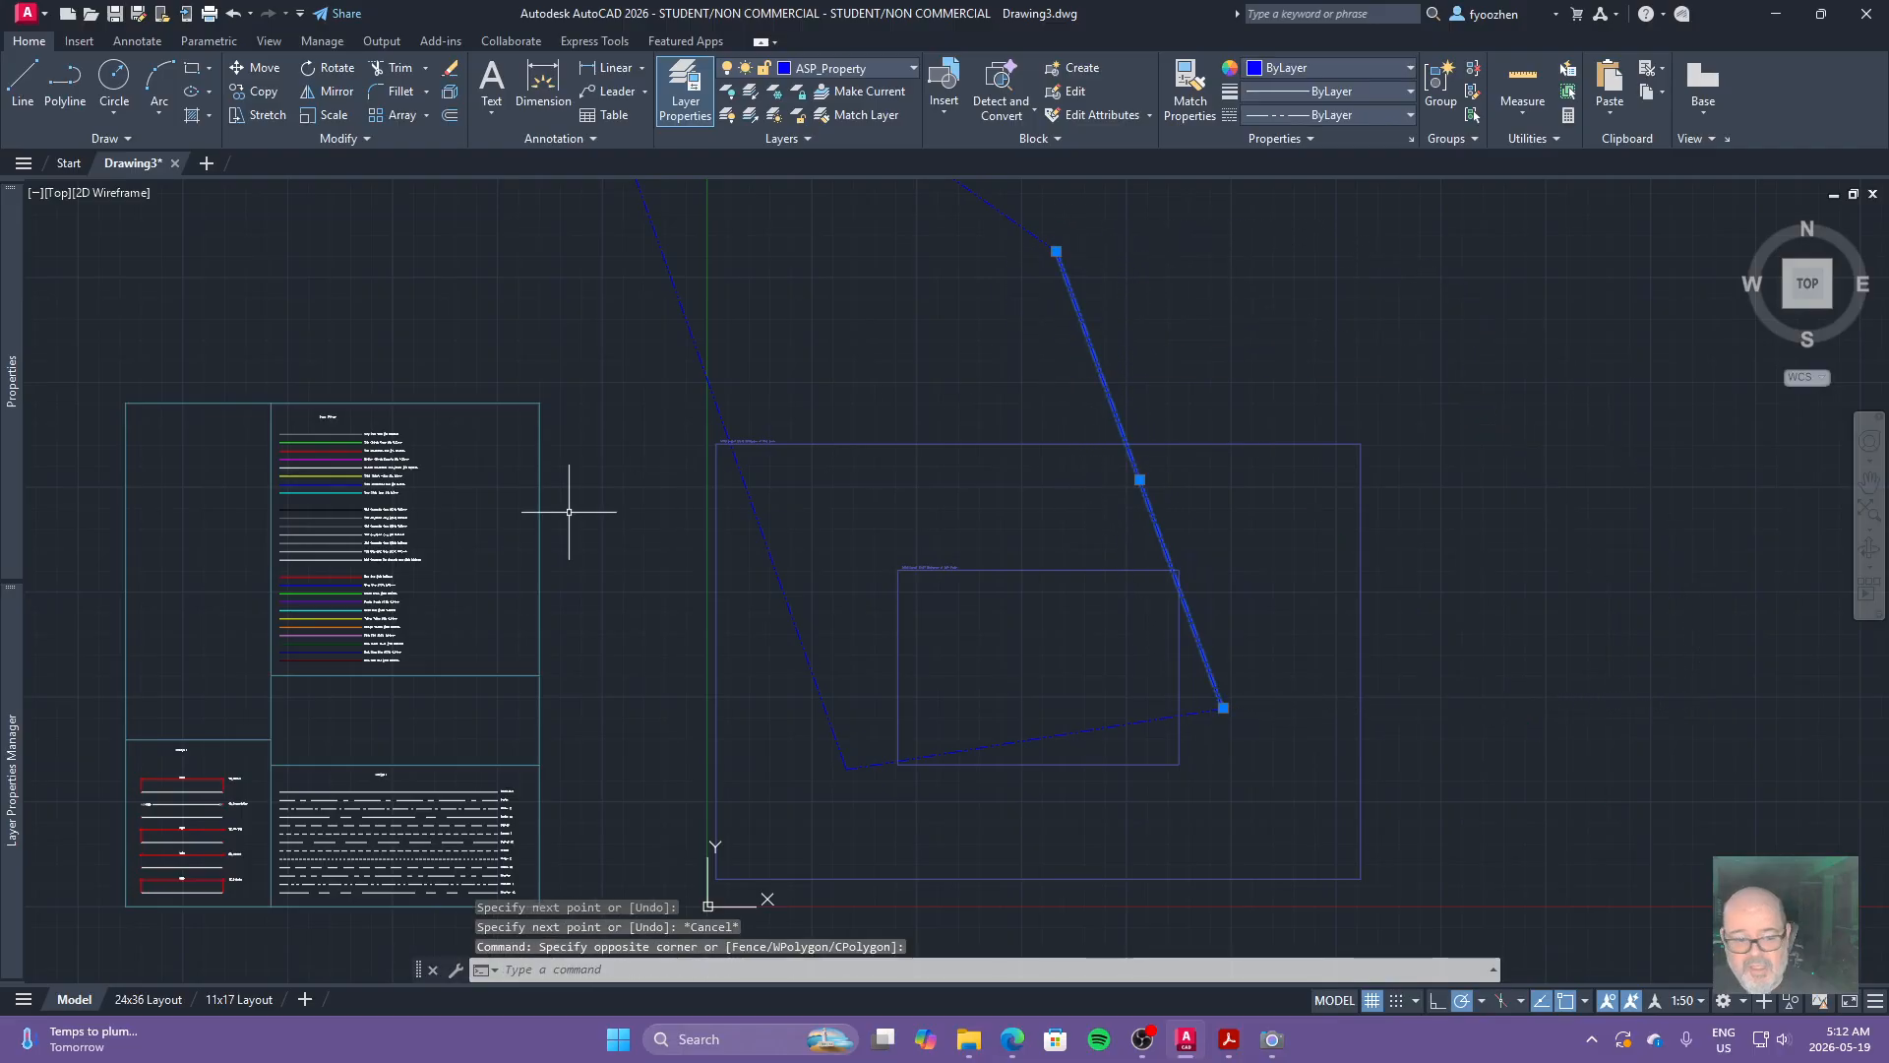
mouse_move(14, 492)
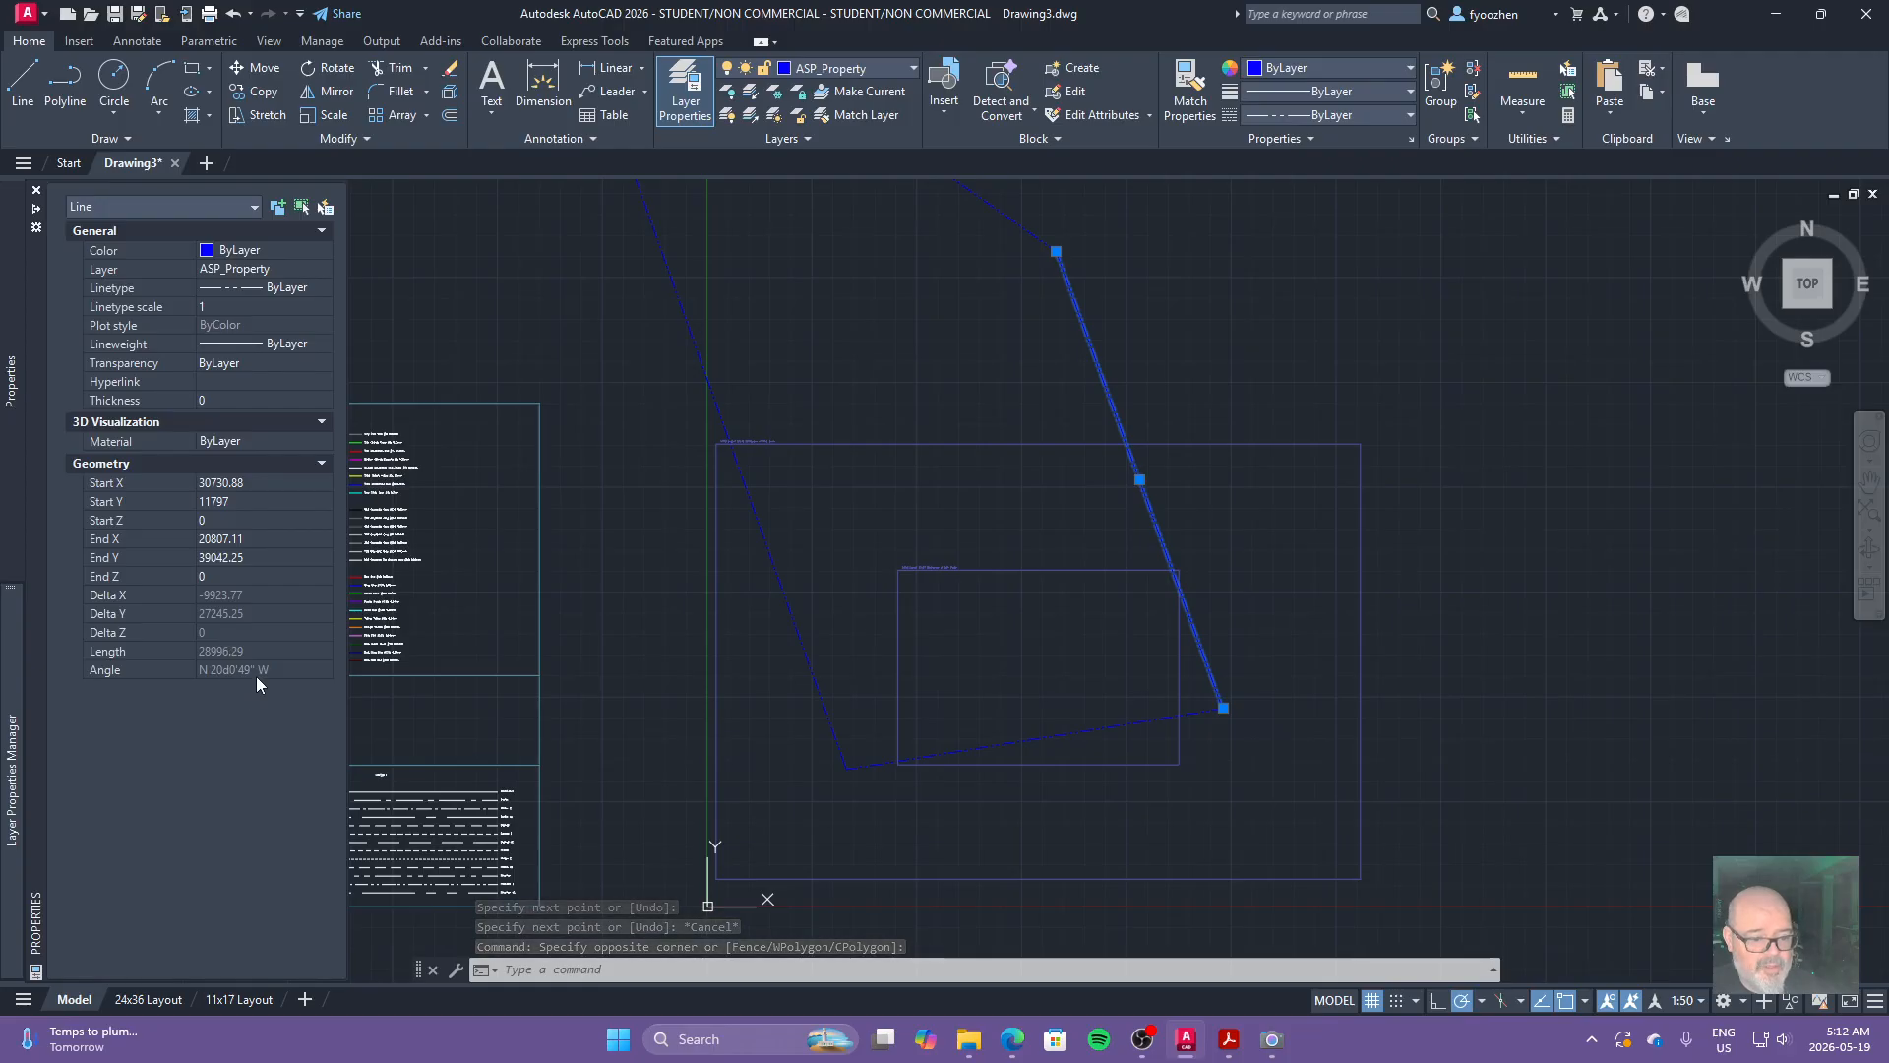
key("alt+Tab")
left_click_drag(198, 252, 1096, 222)
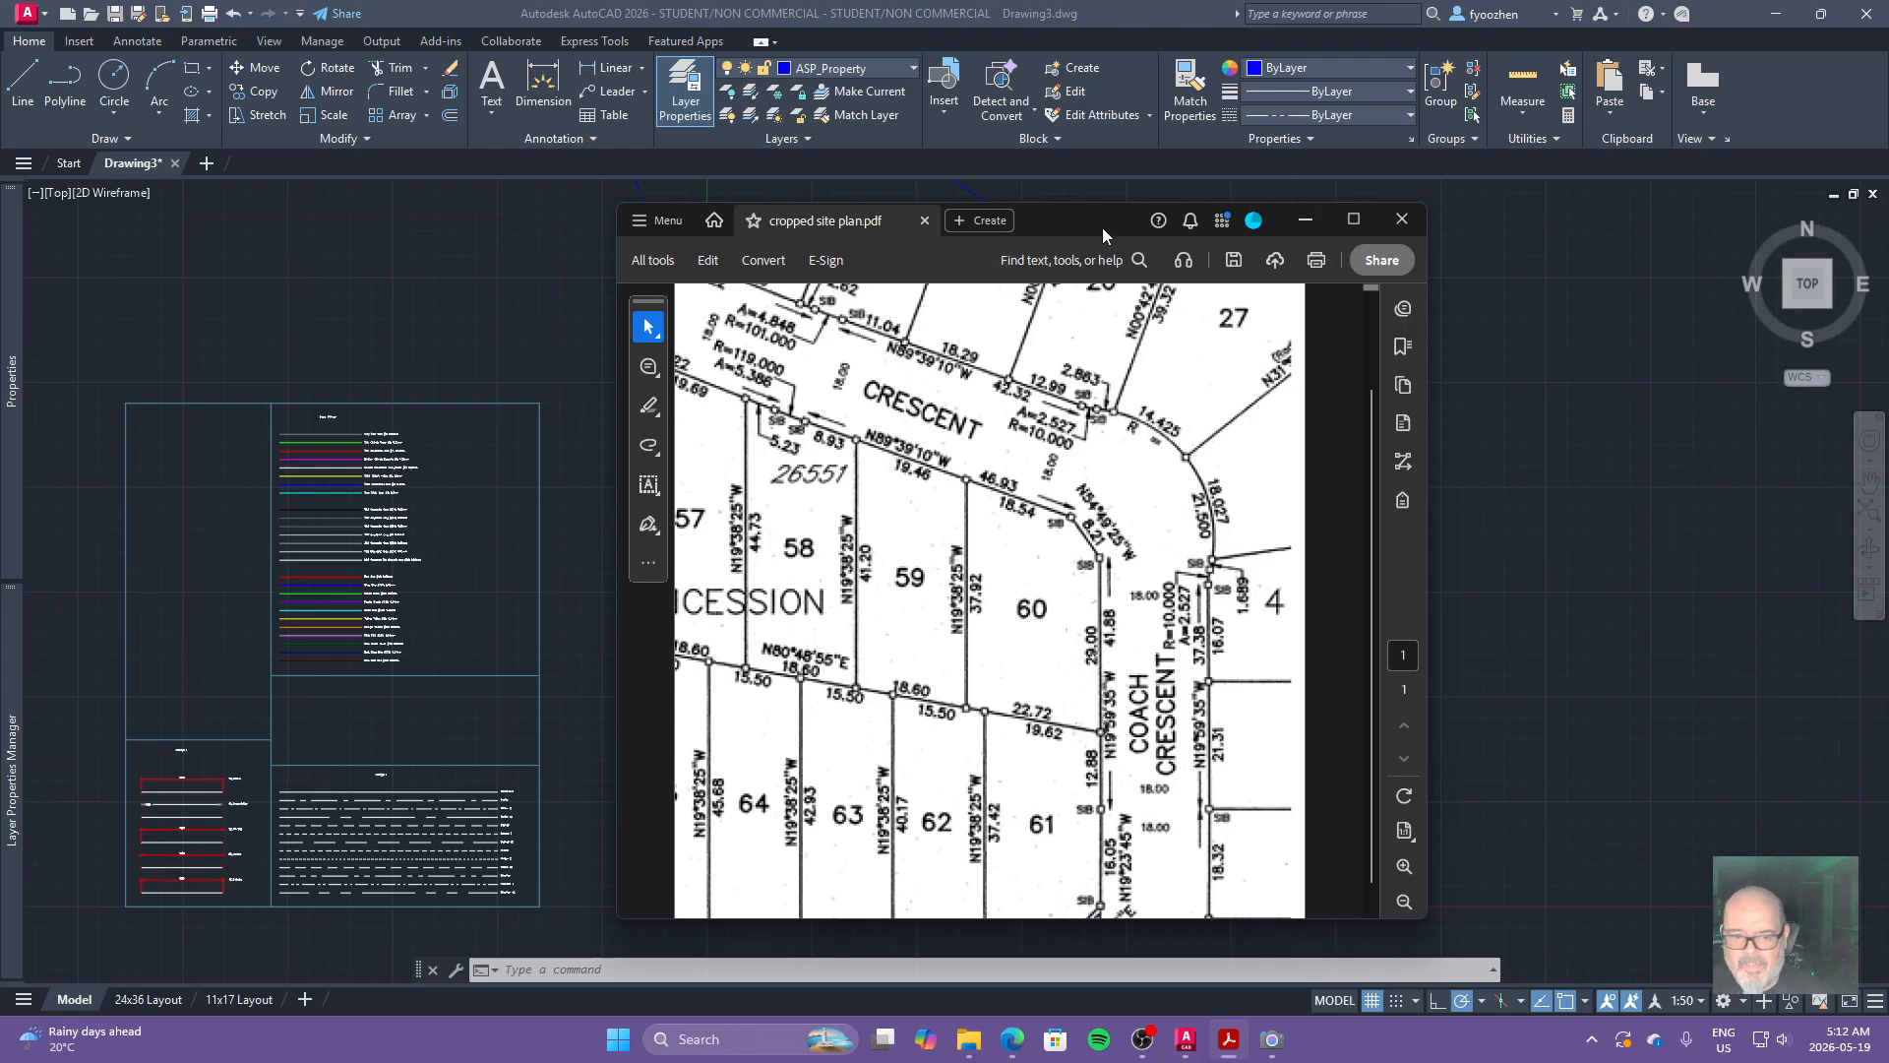
left_click(1304, 218)
key("alt+Tab")
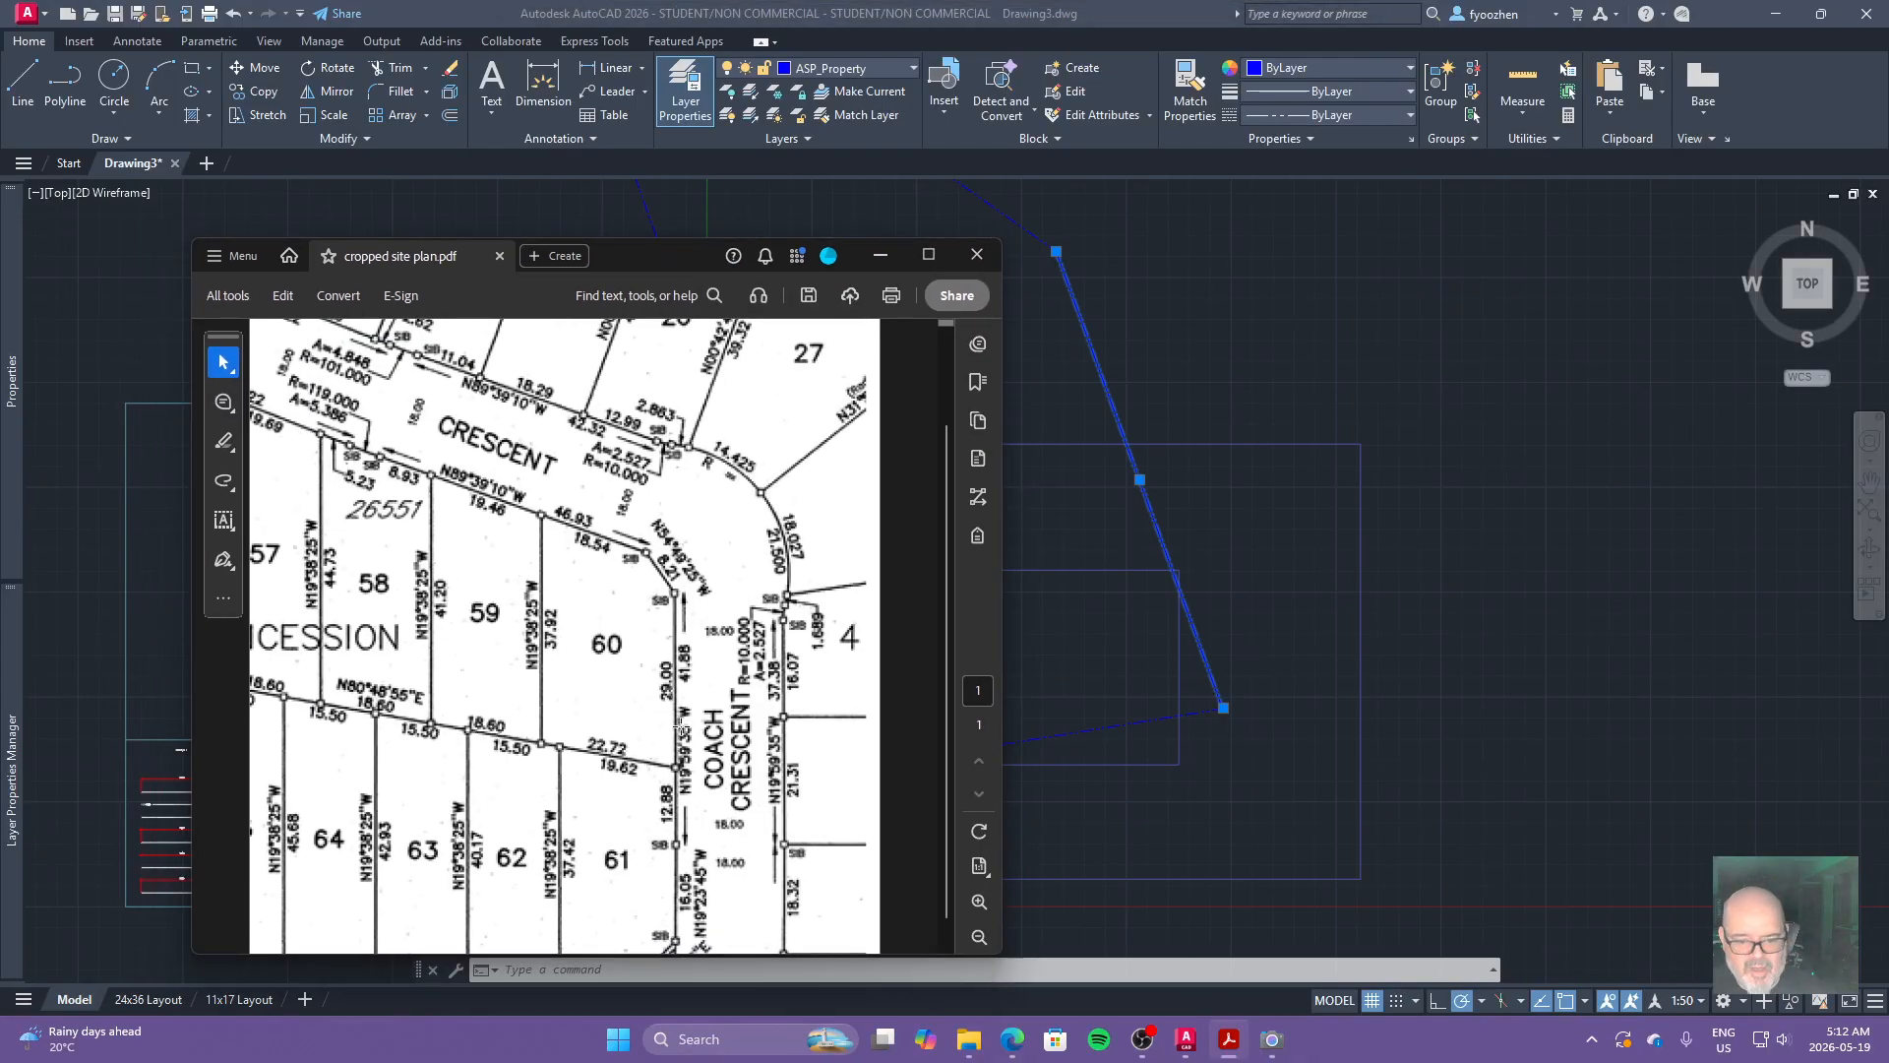
key("alt+Tab")
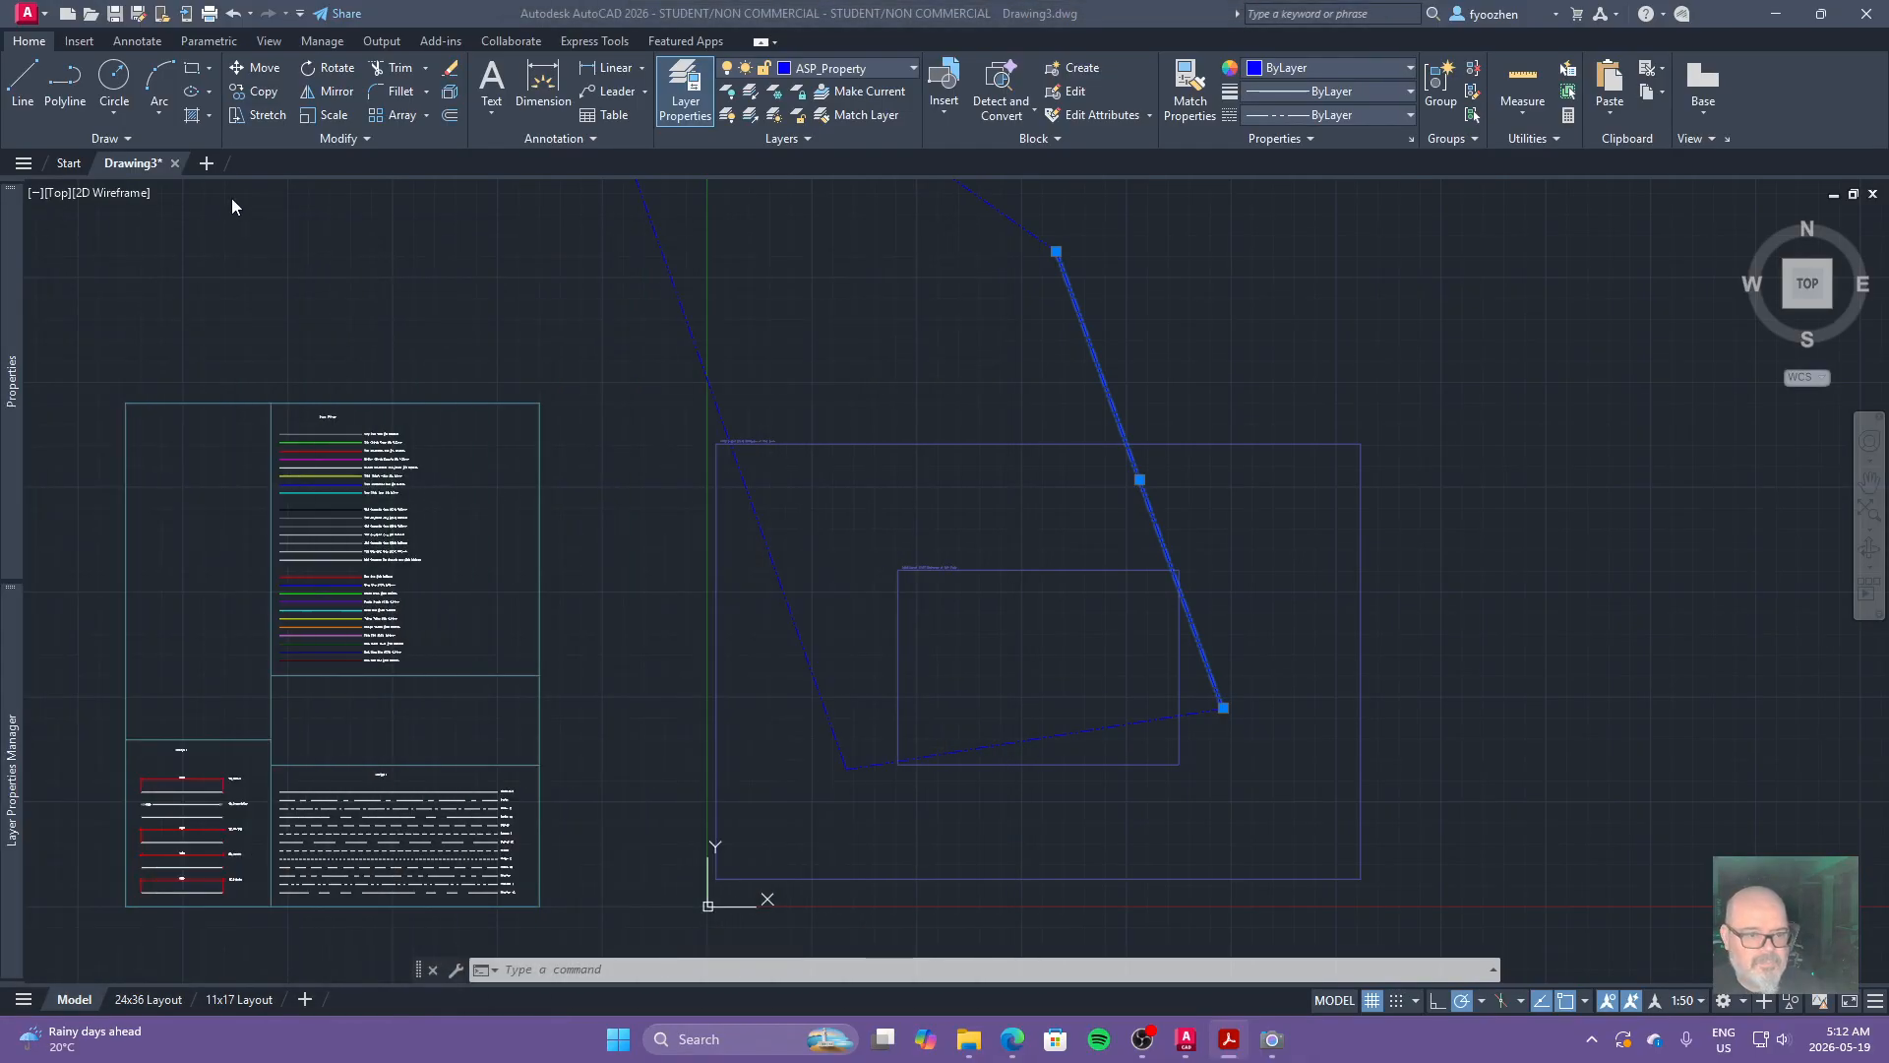
Reassign the closing east line from the property layer to a white layer.
key("Escape")
key("Escape")
left_click(1130, 328)
left_click(1017, 354)
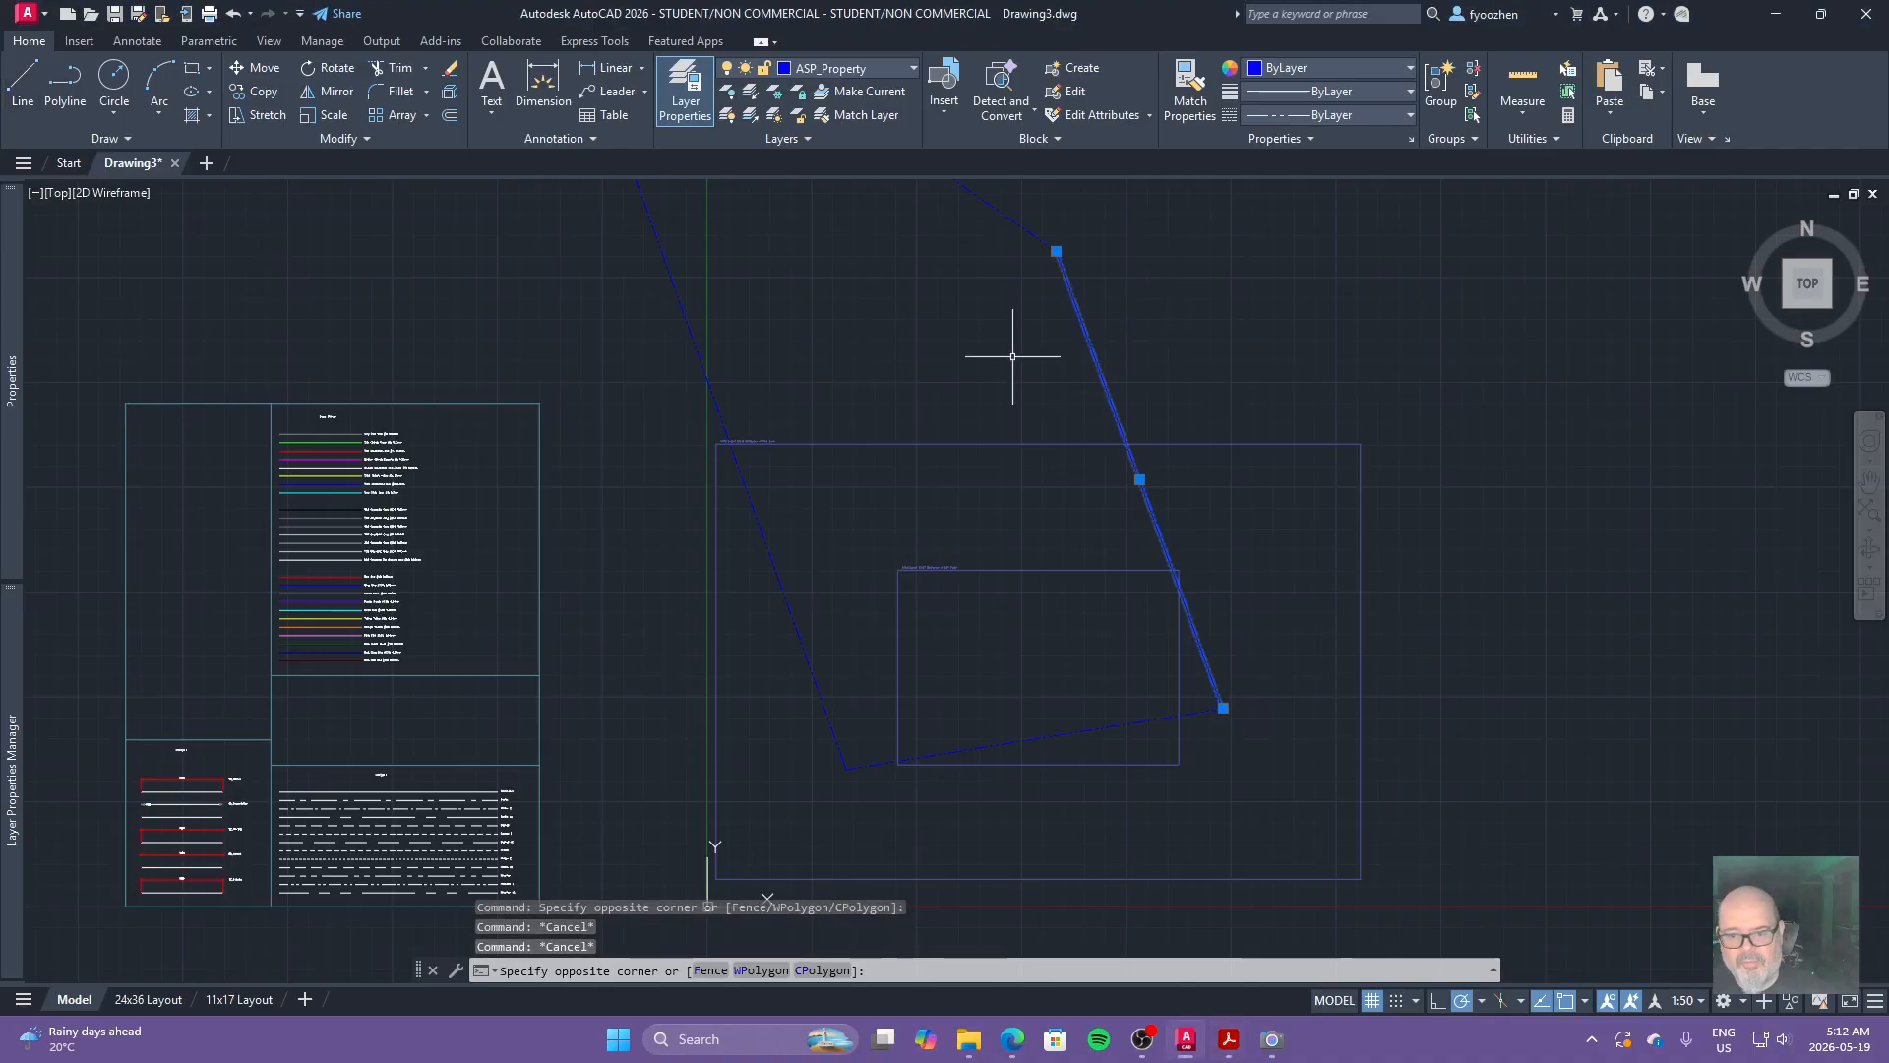
left_click(852, 69)
left_click(858, 152)
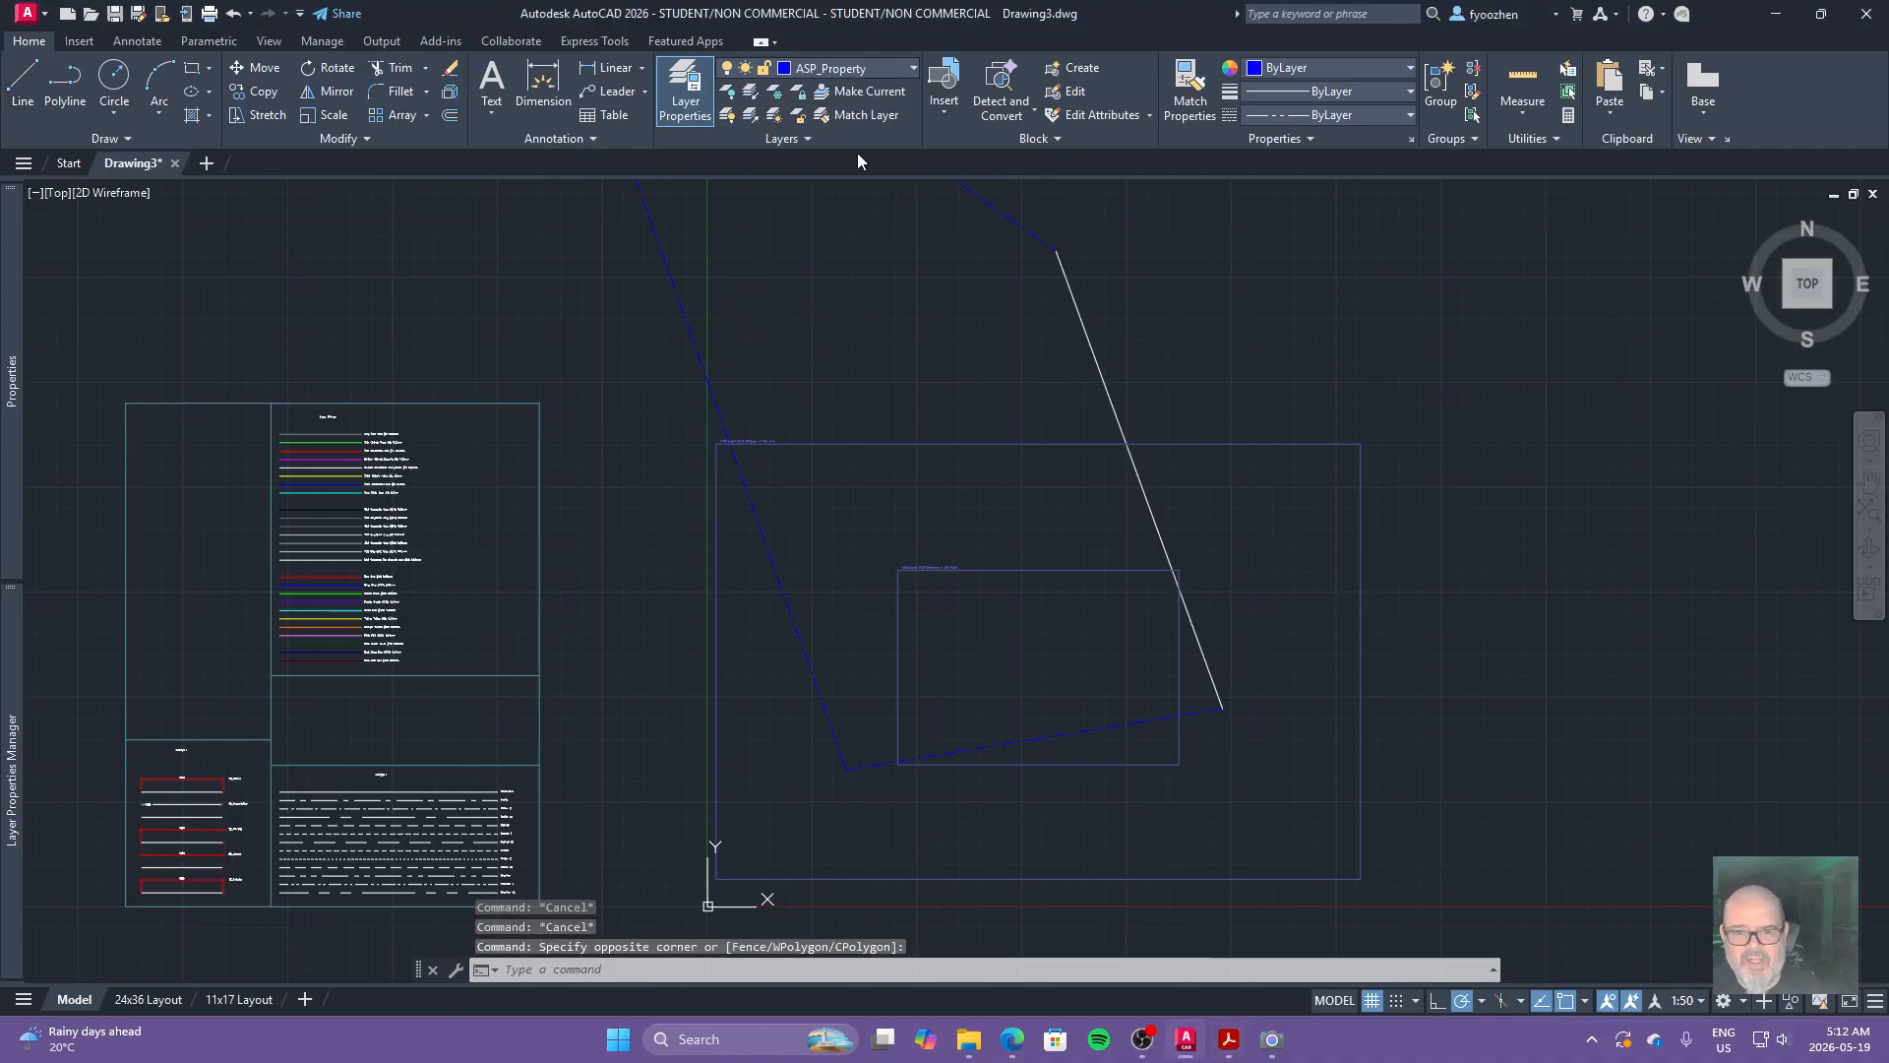
key("Escape")
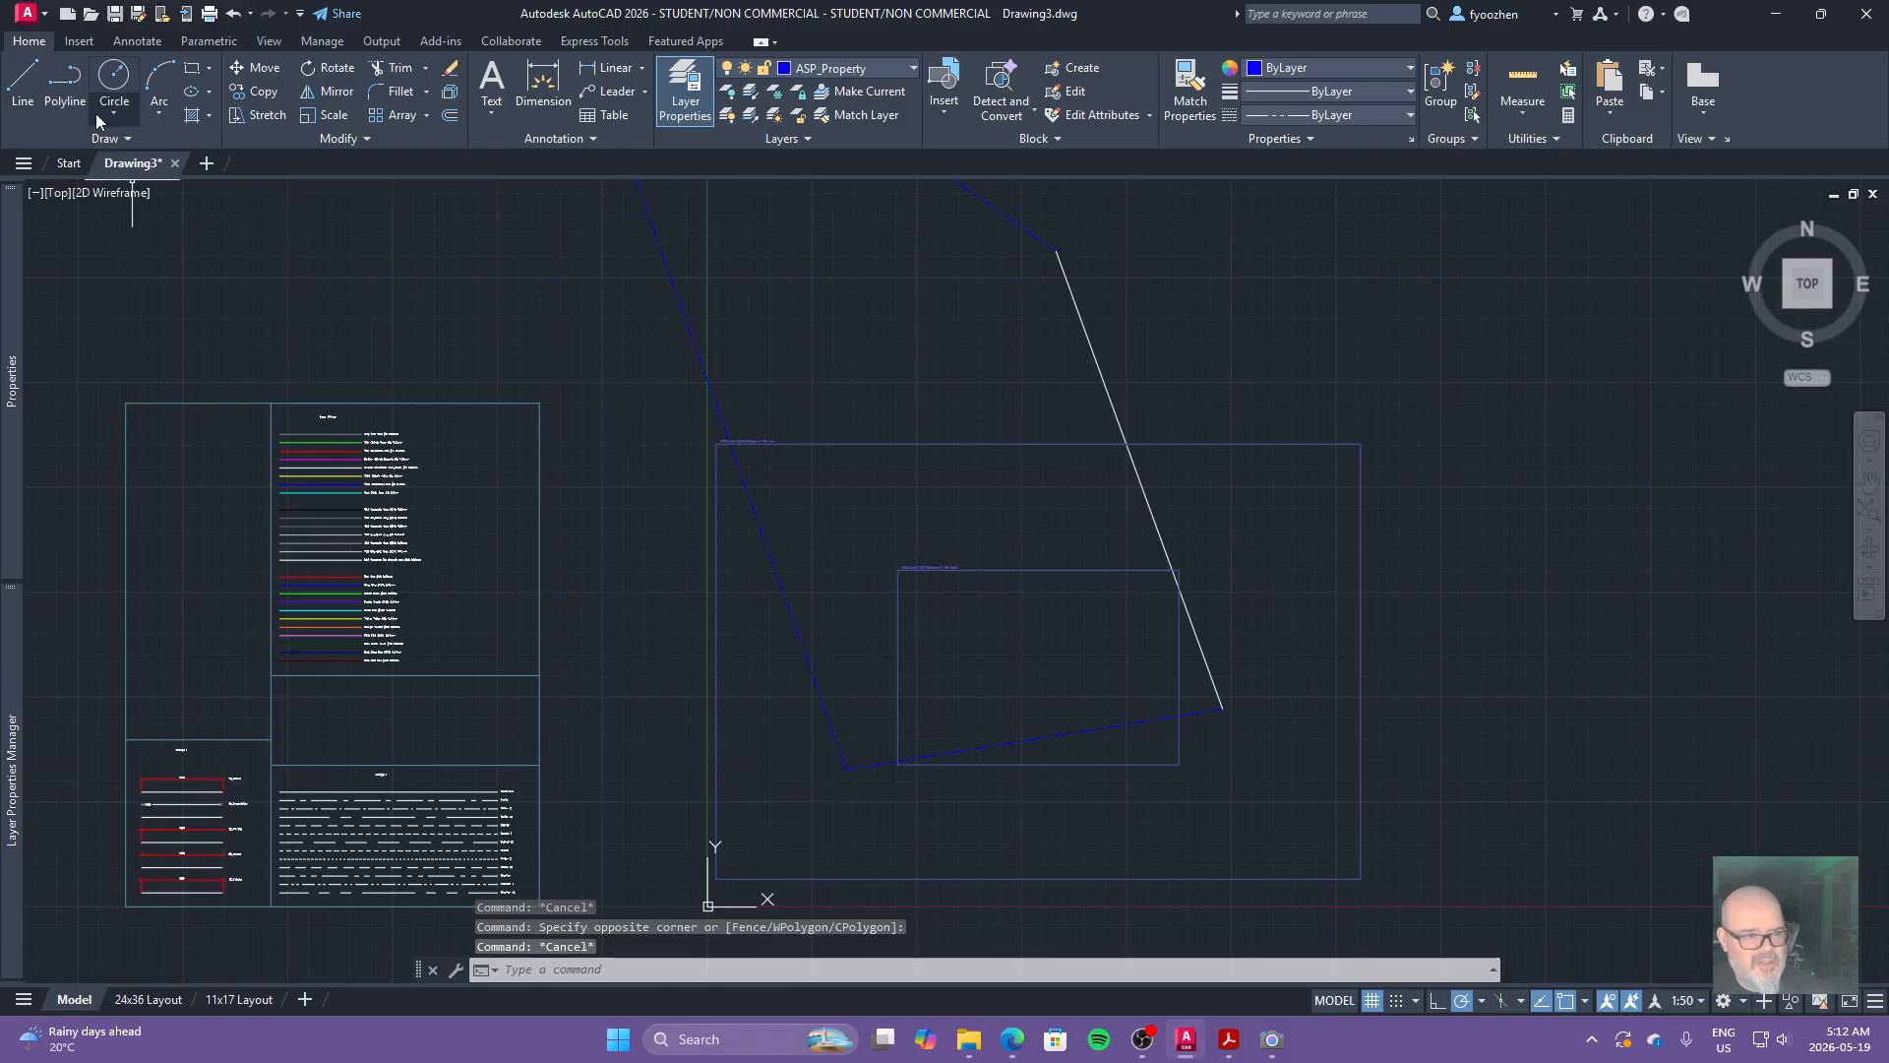
Draw lot 60's east boundary line from the northeast corner line's lower end, 29000 long at bearing S19d59'35"E.
left_click(23, 77)
left_click(1056, 252)
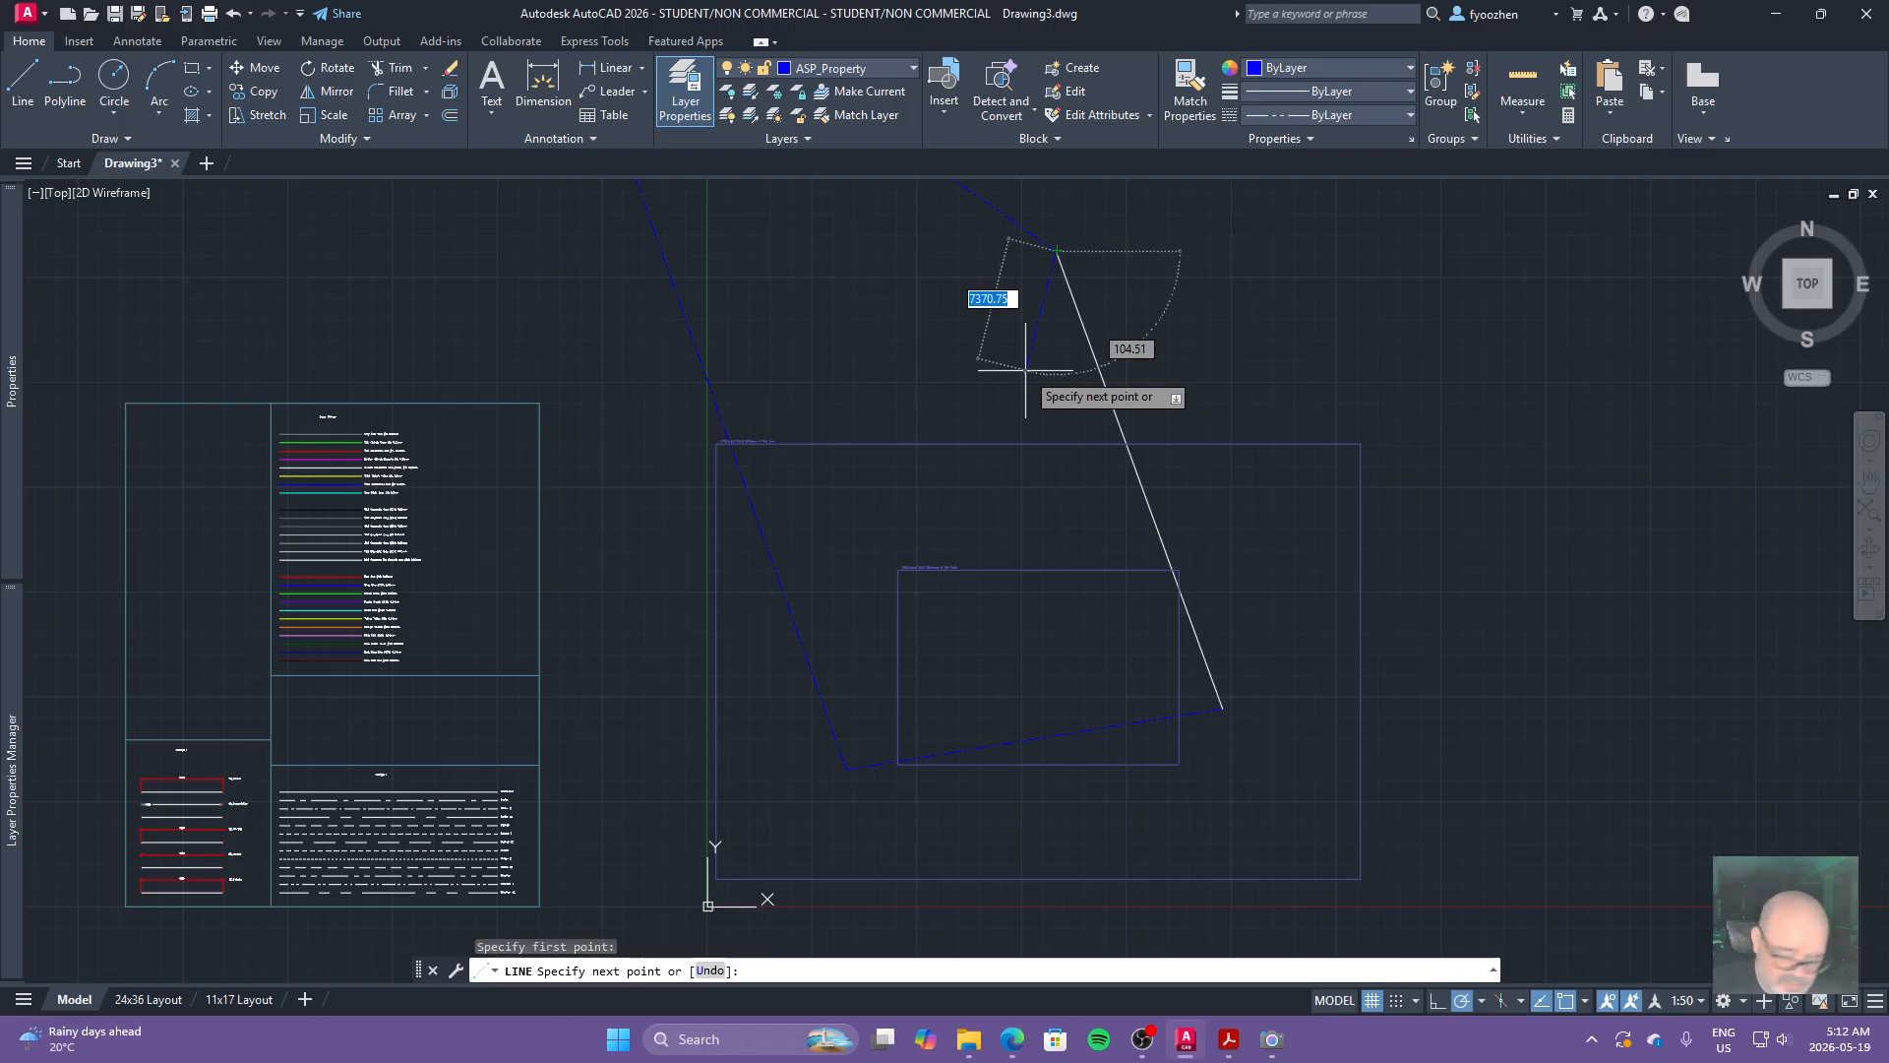
type("29000")
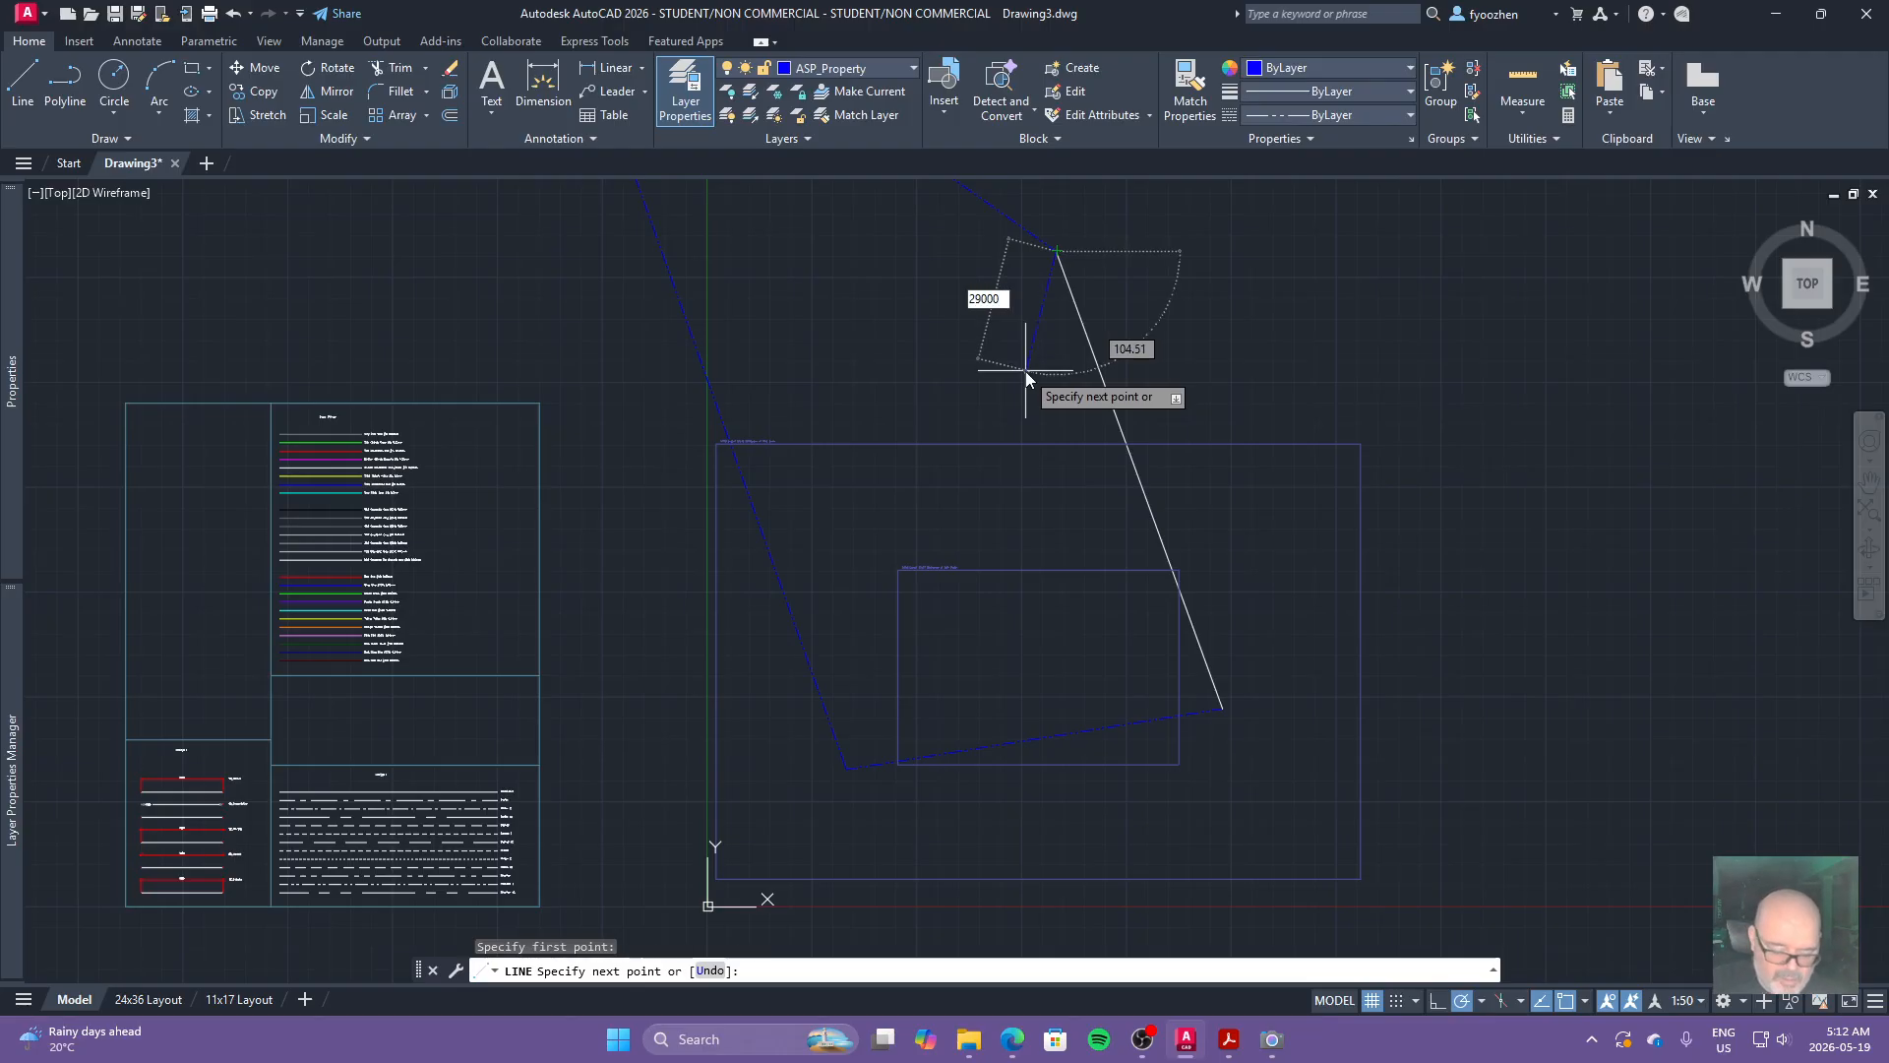
key("Tab")
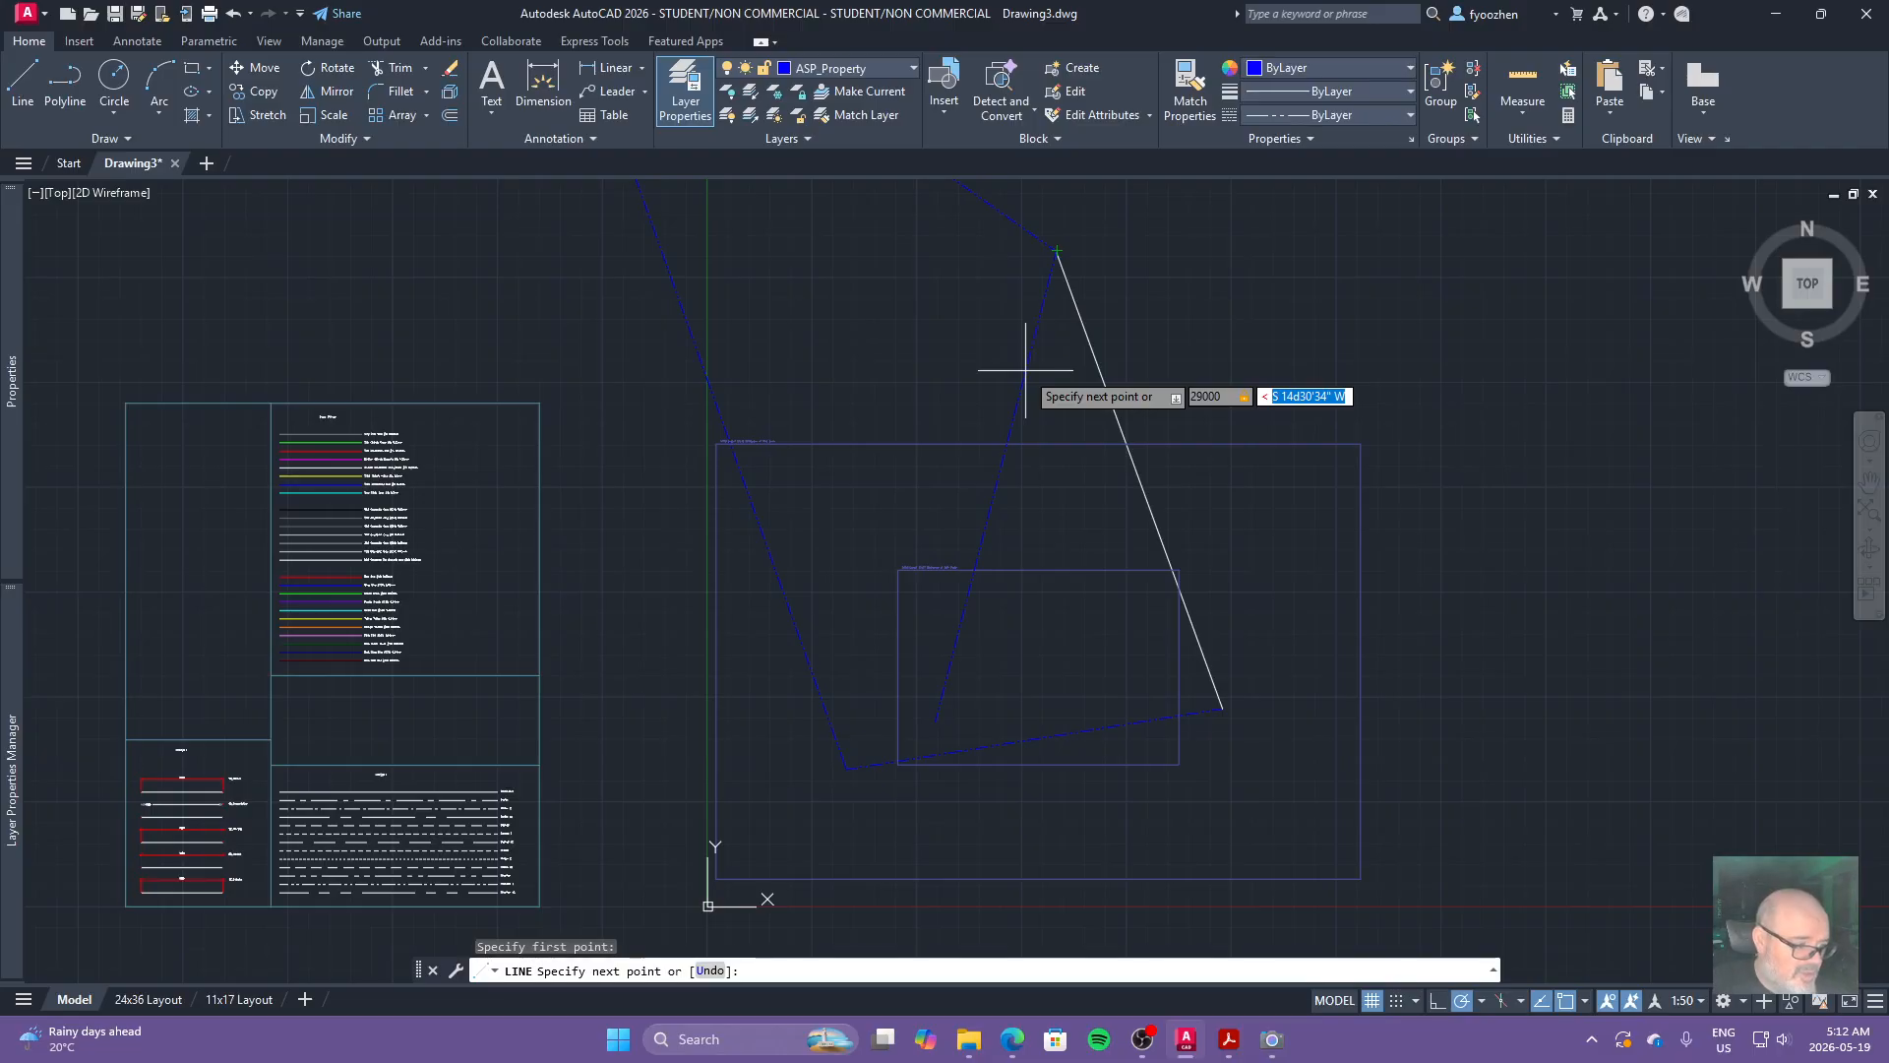
type("s19")
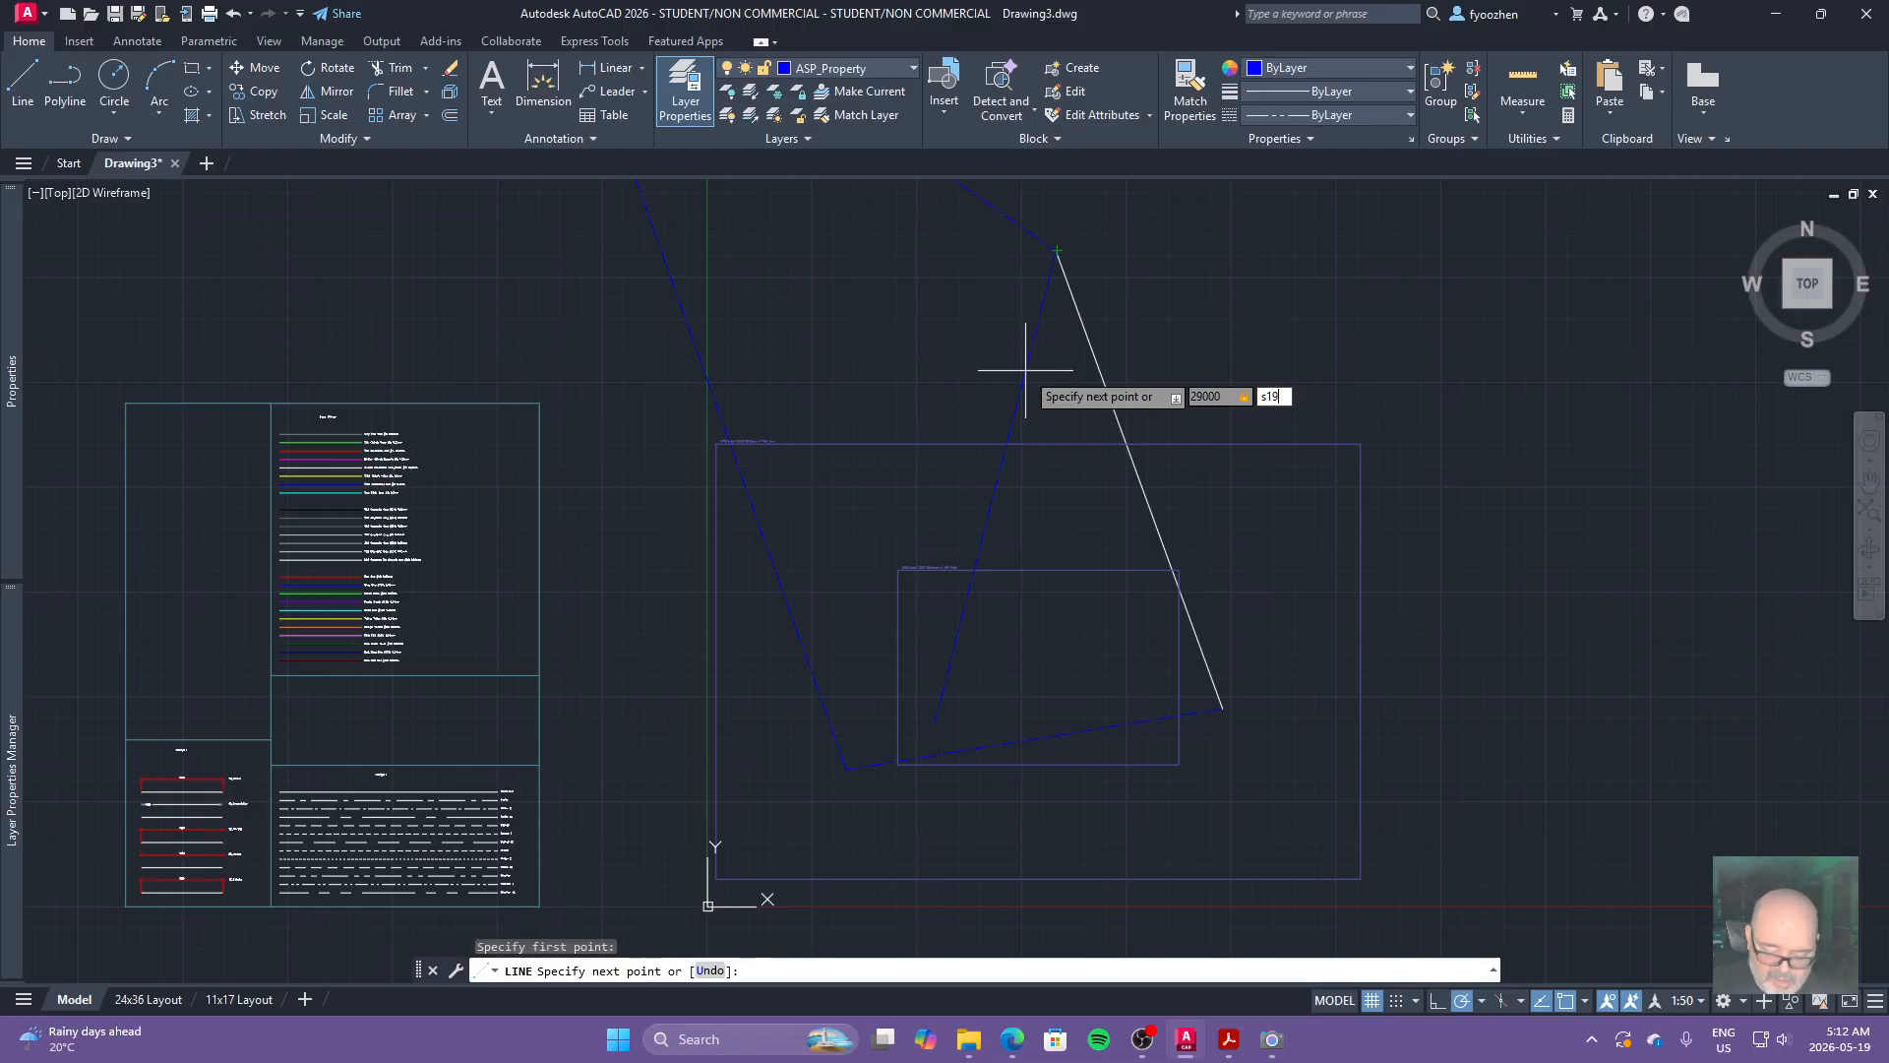
type("d59")
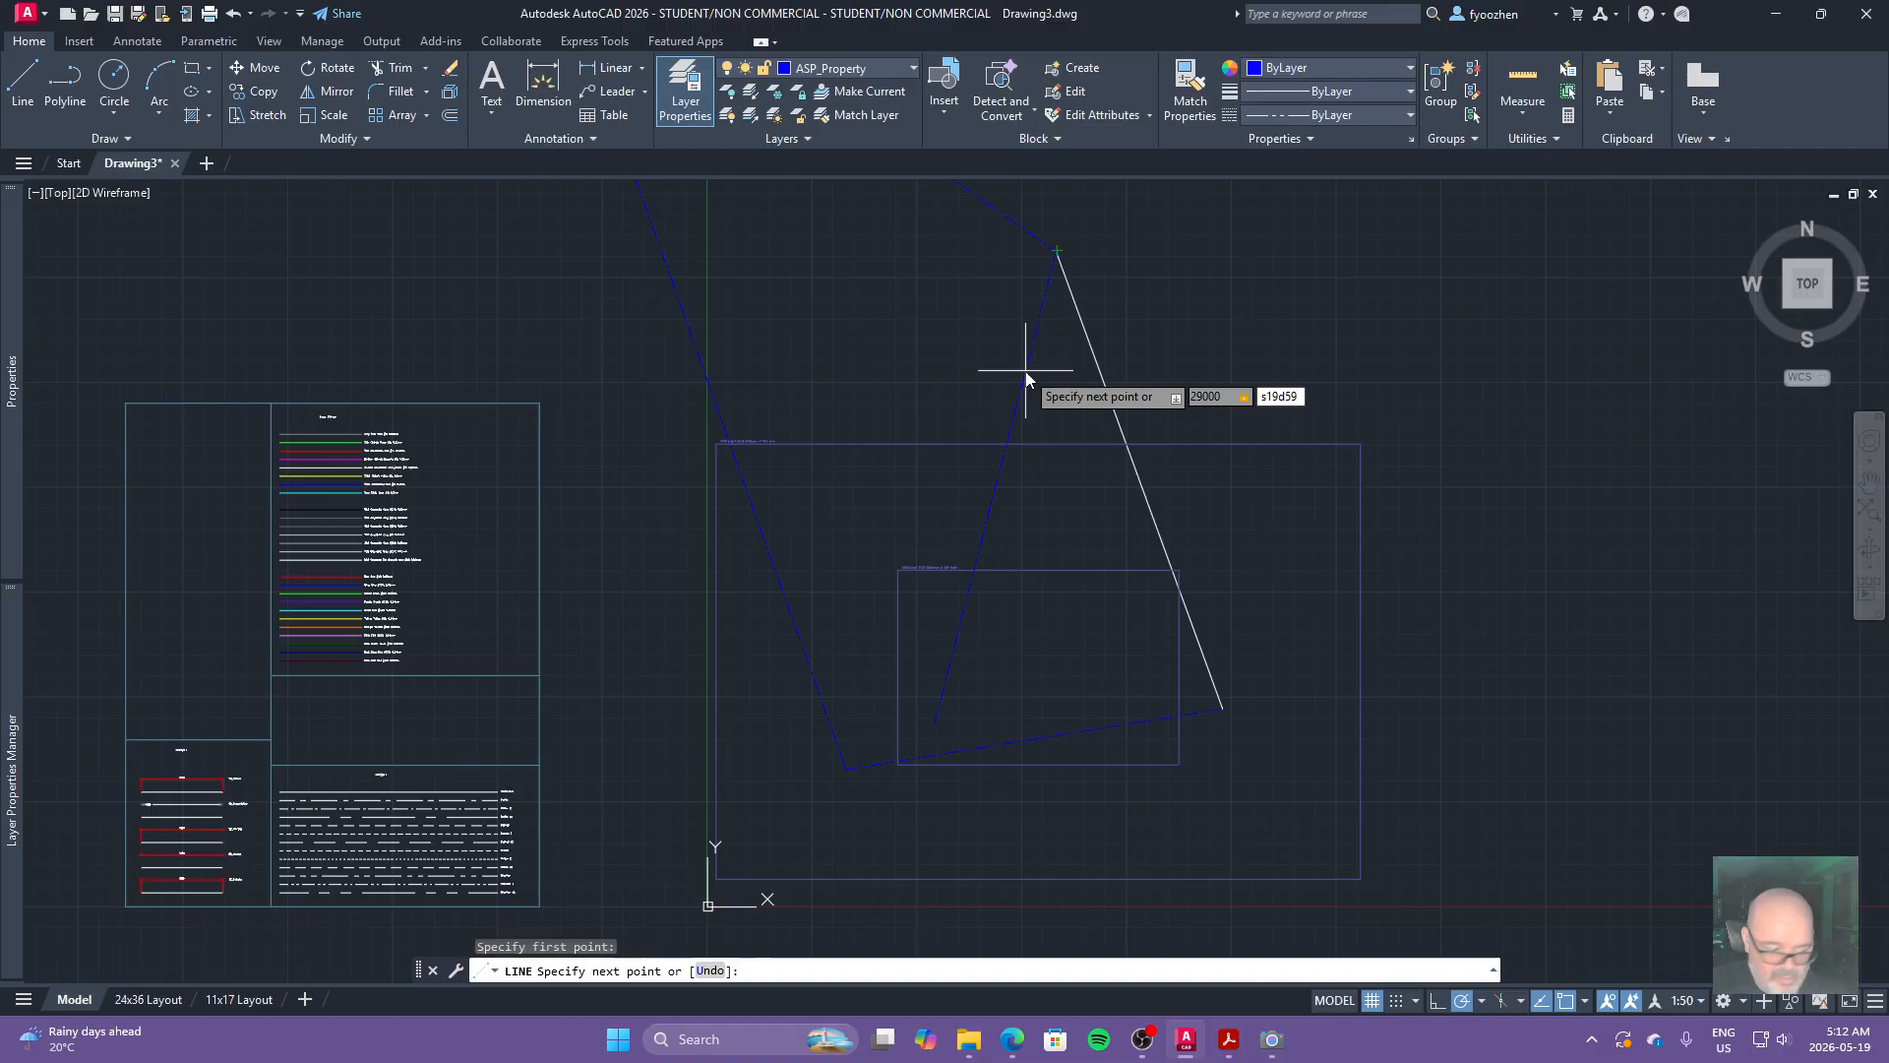
type("'35")
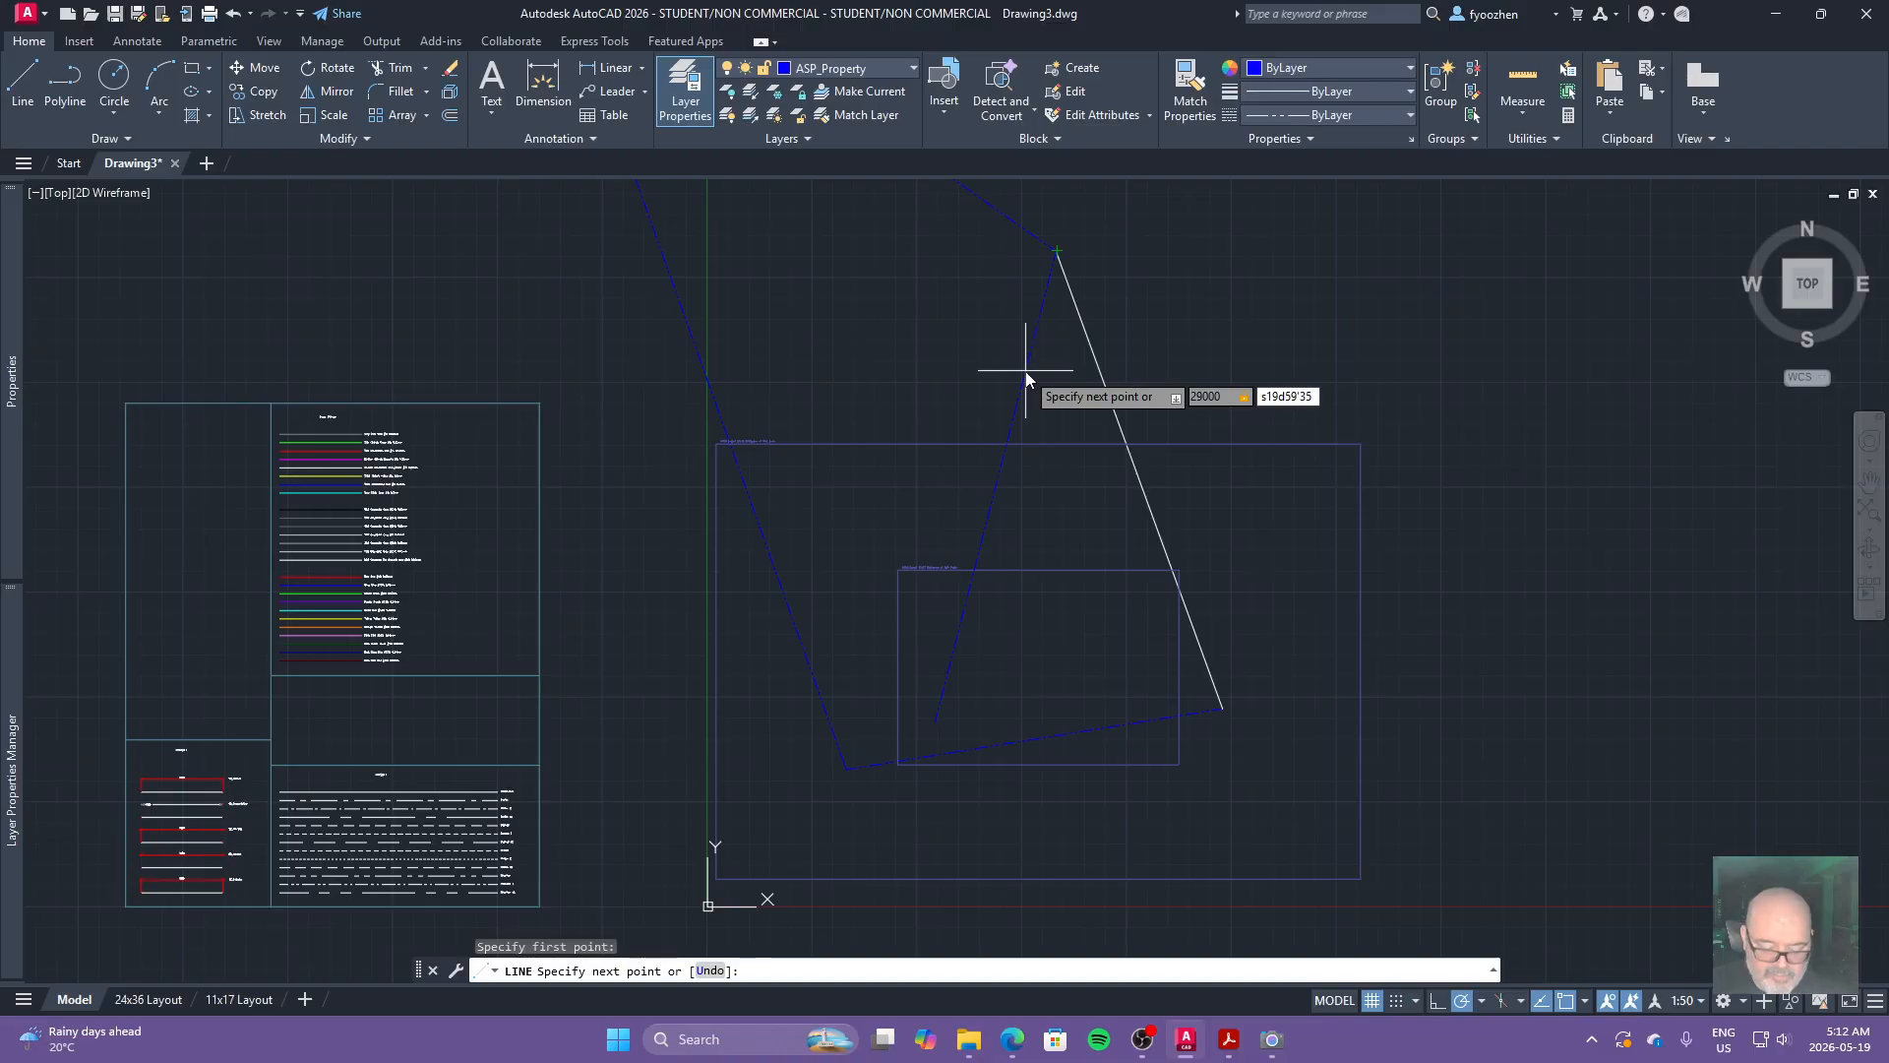
type("\"e")
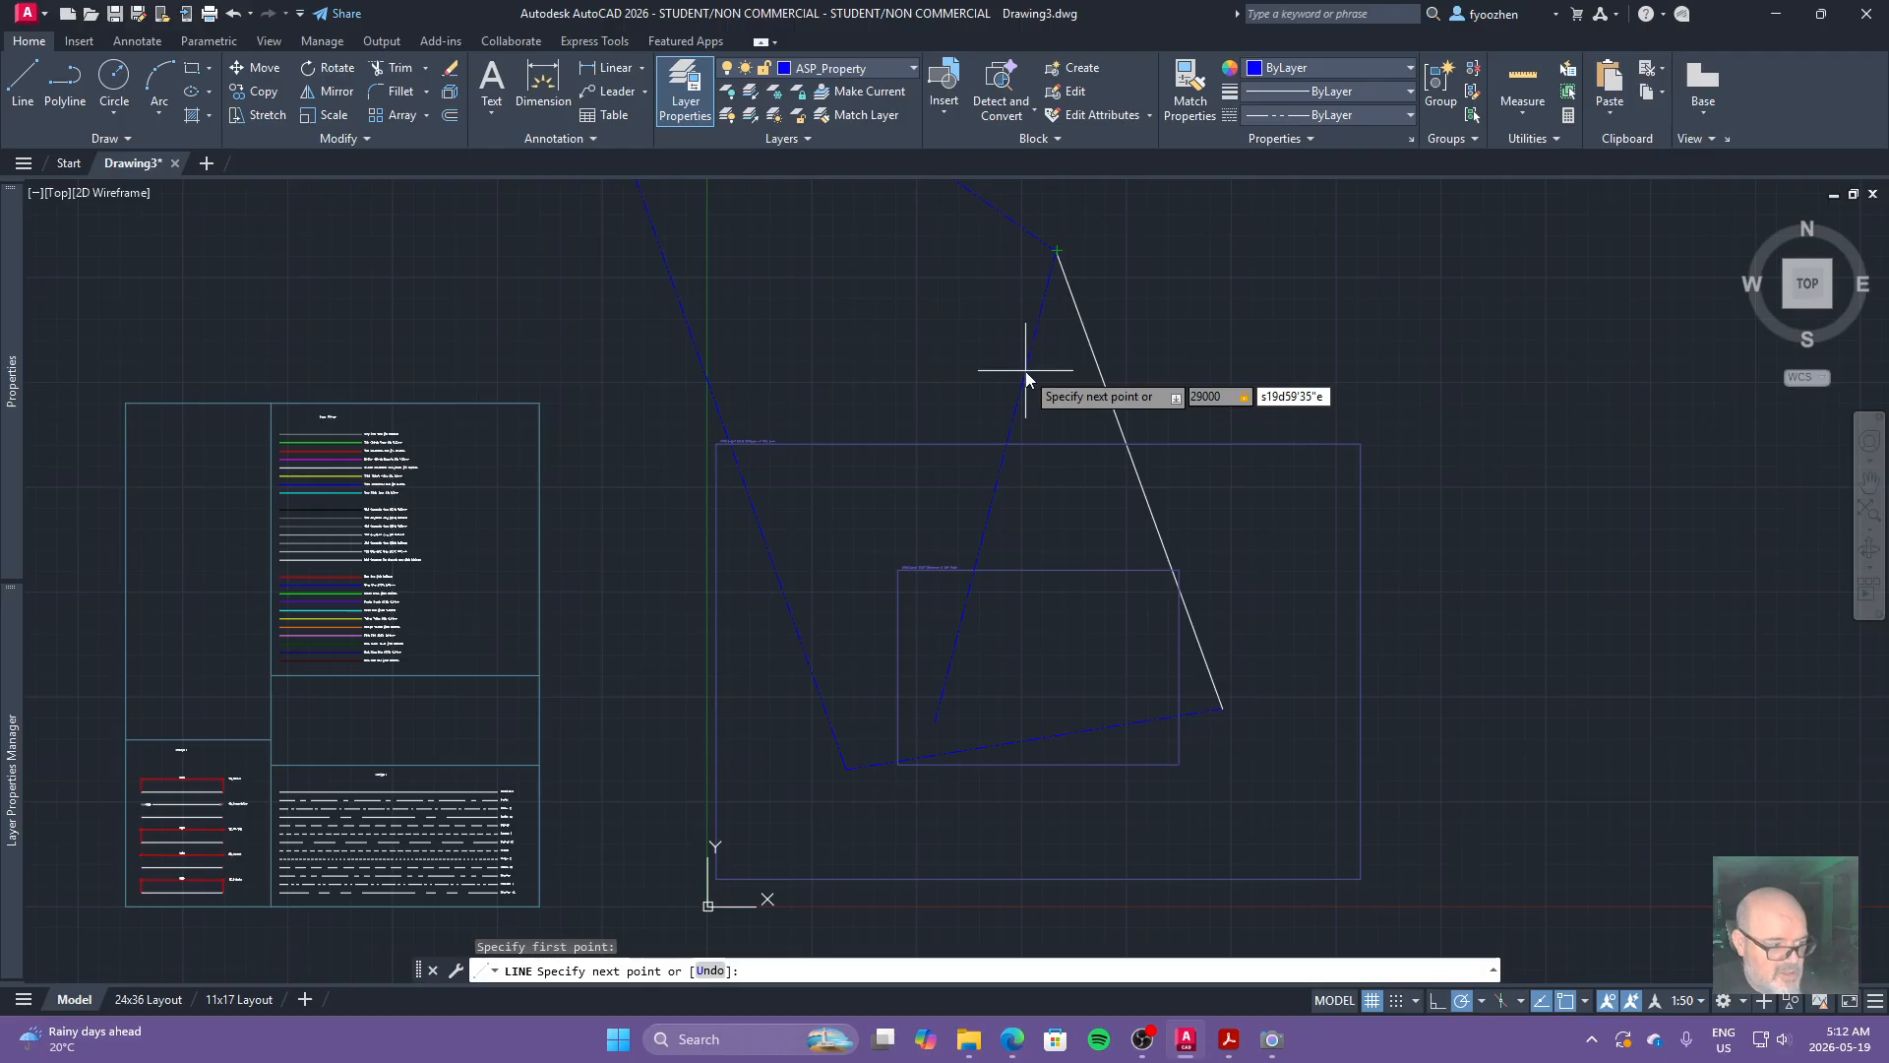
key("Return")
key("Escape")
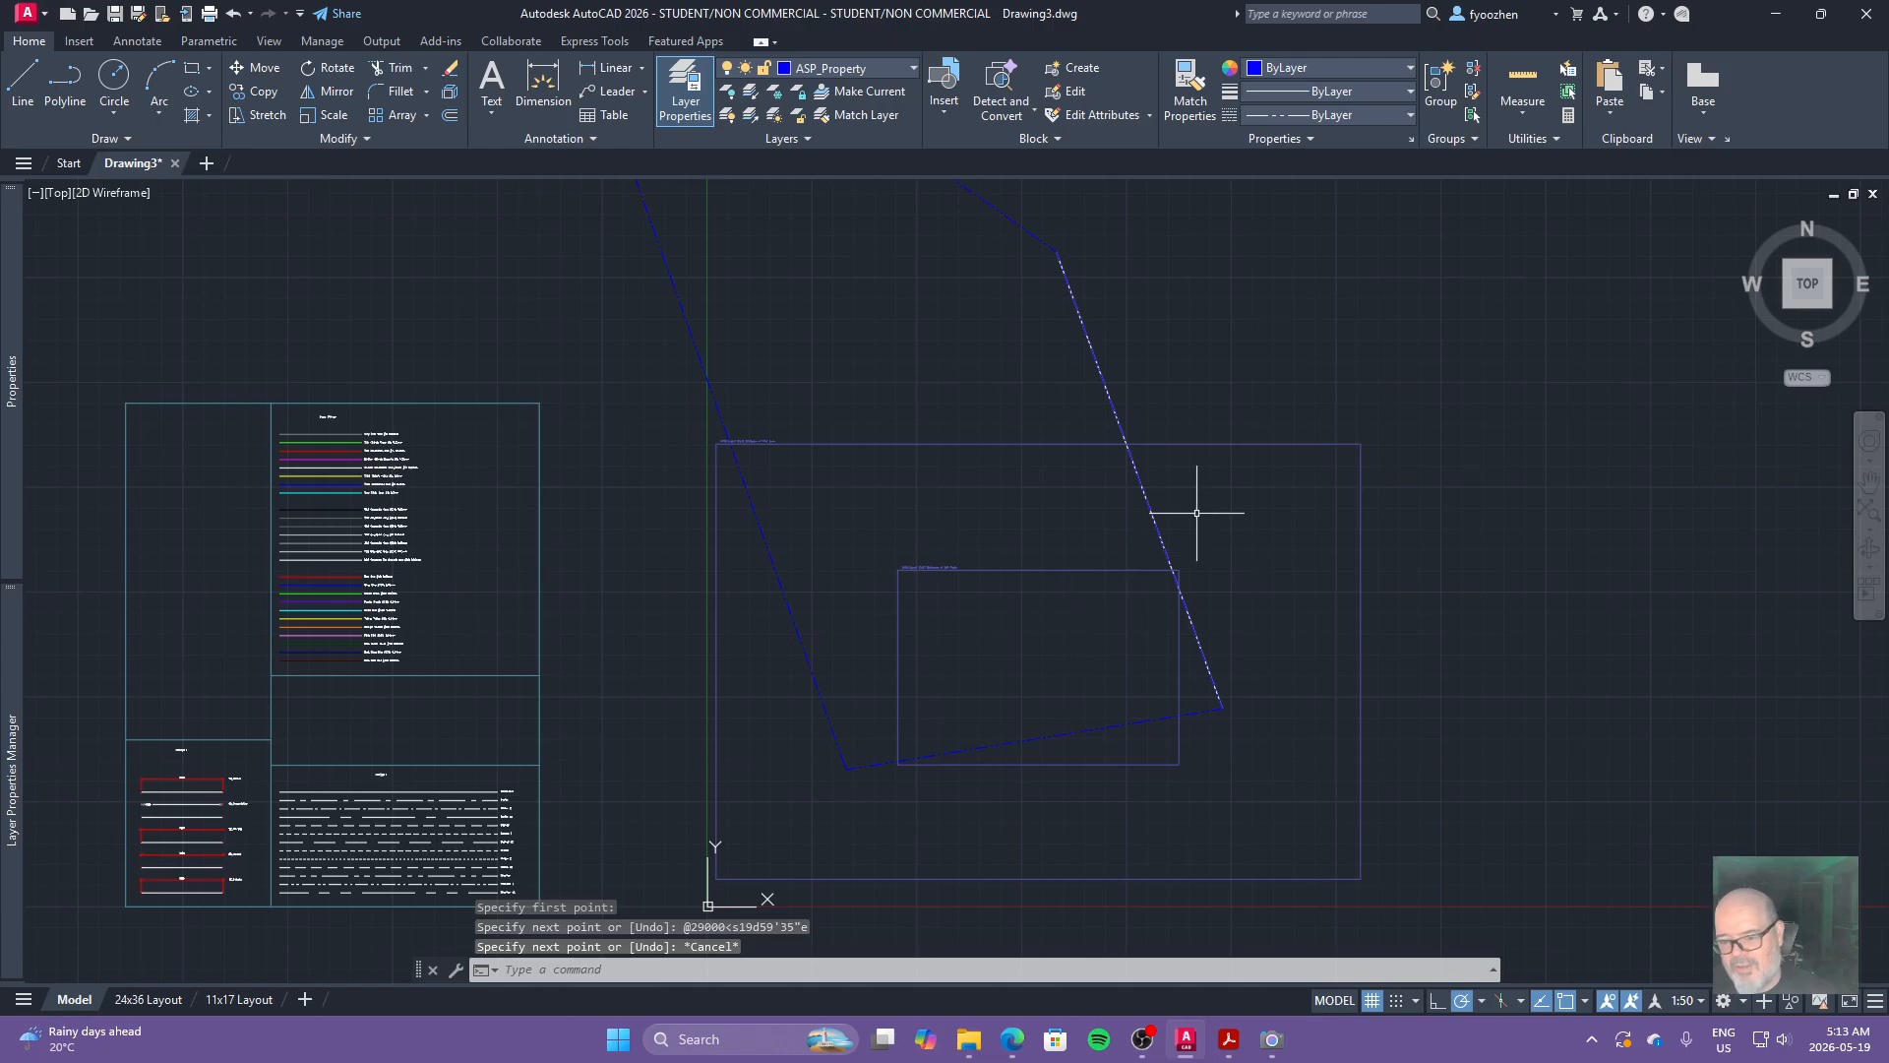
Measure the gap between the white closing line's end and the new east line's end at the southeast corner.
scroll(1194, 725, "up", 5)
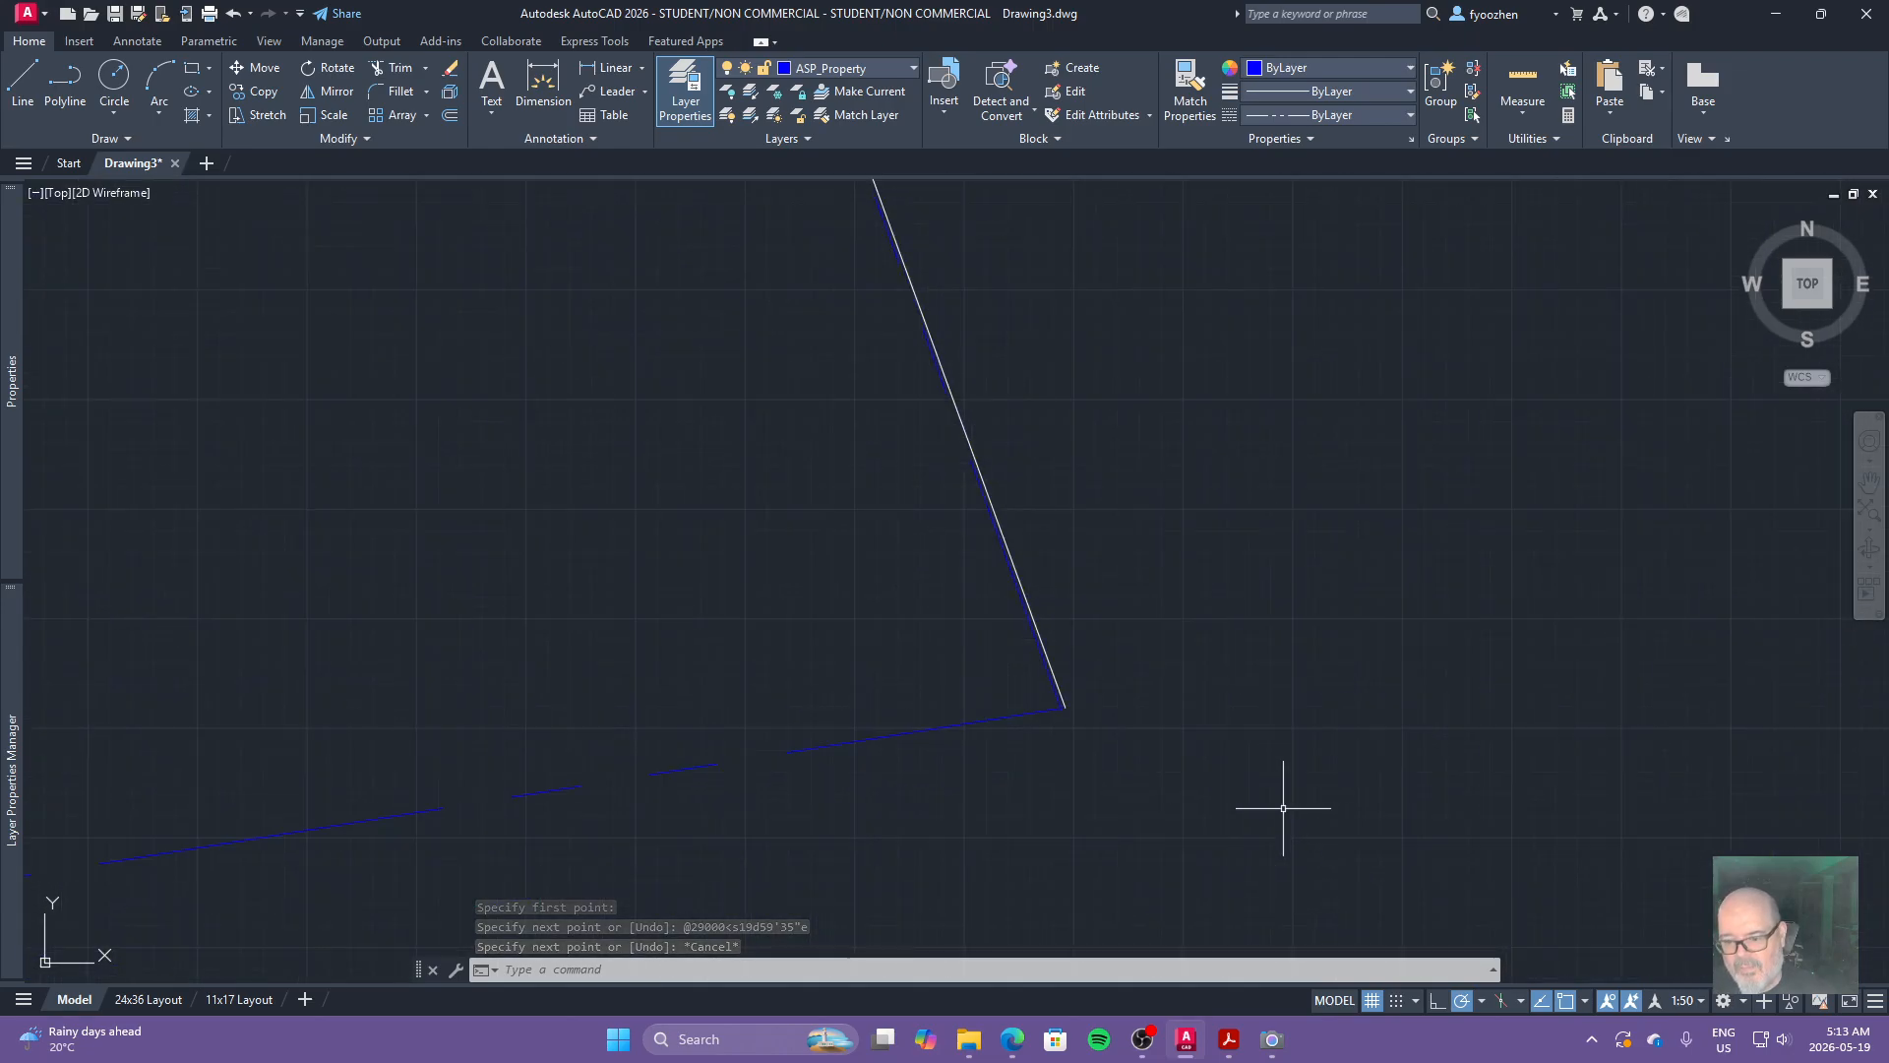
scroll(1068, 653, "up", 2)
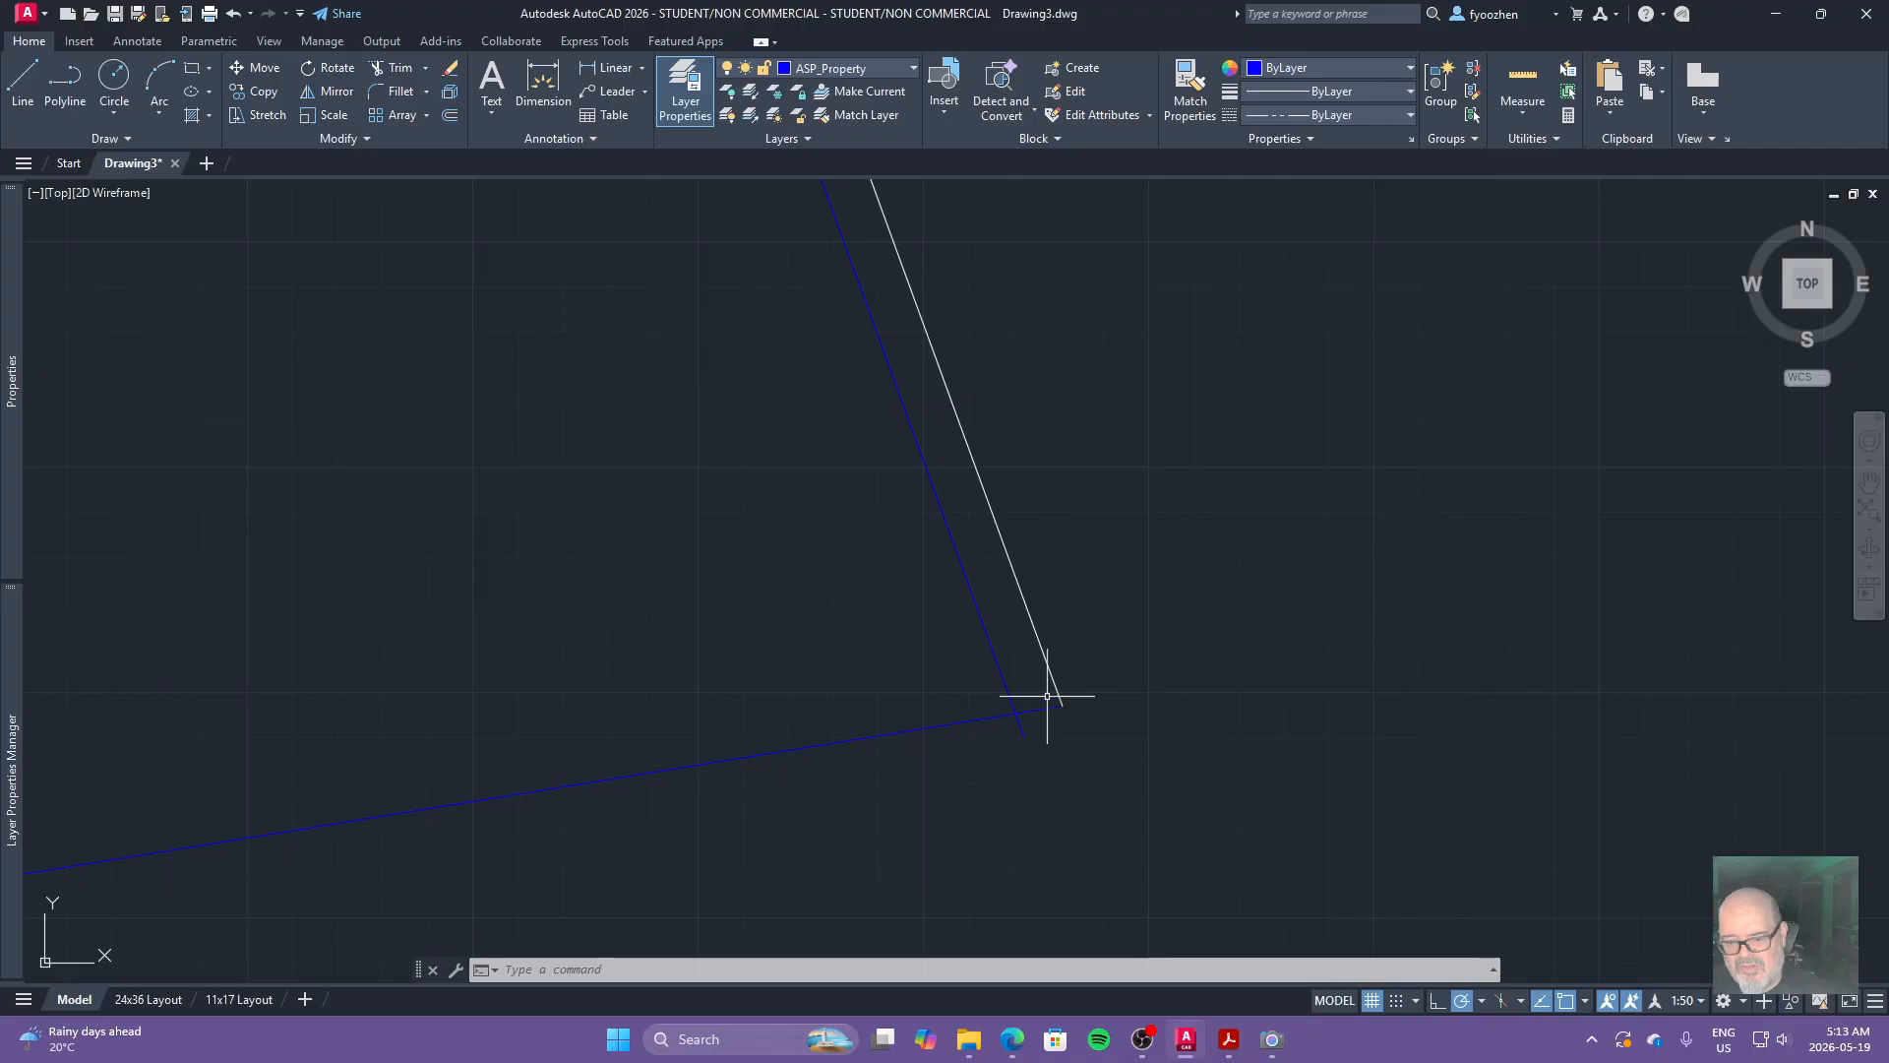
key("Escape")
key("Escape")
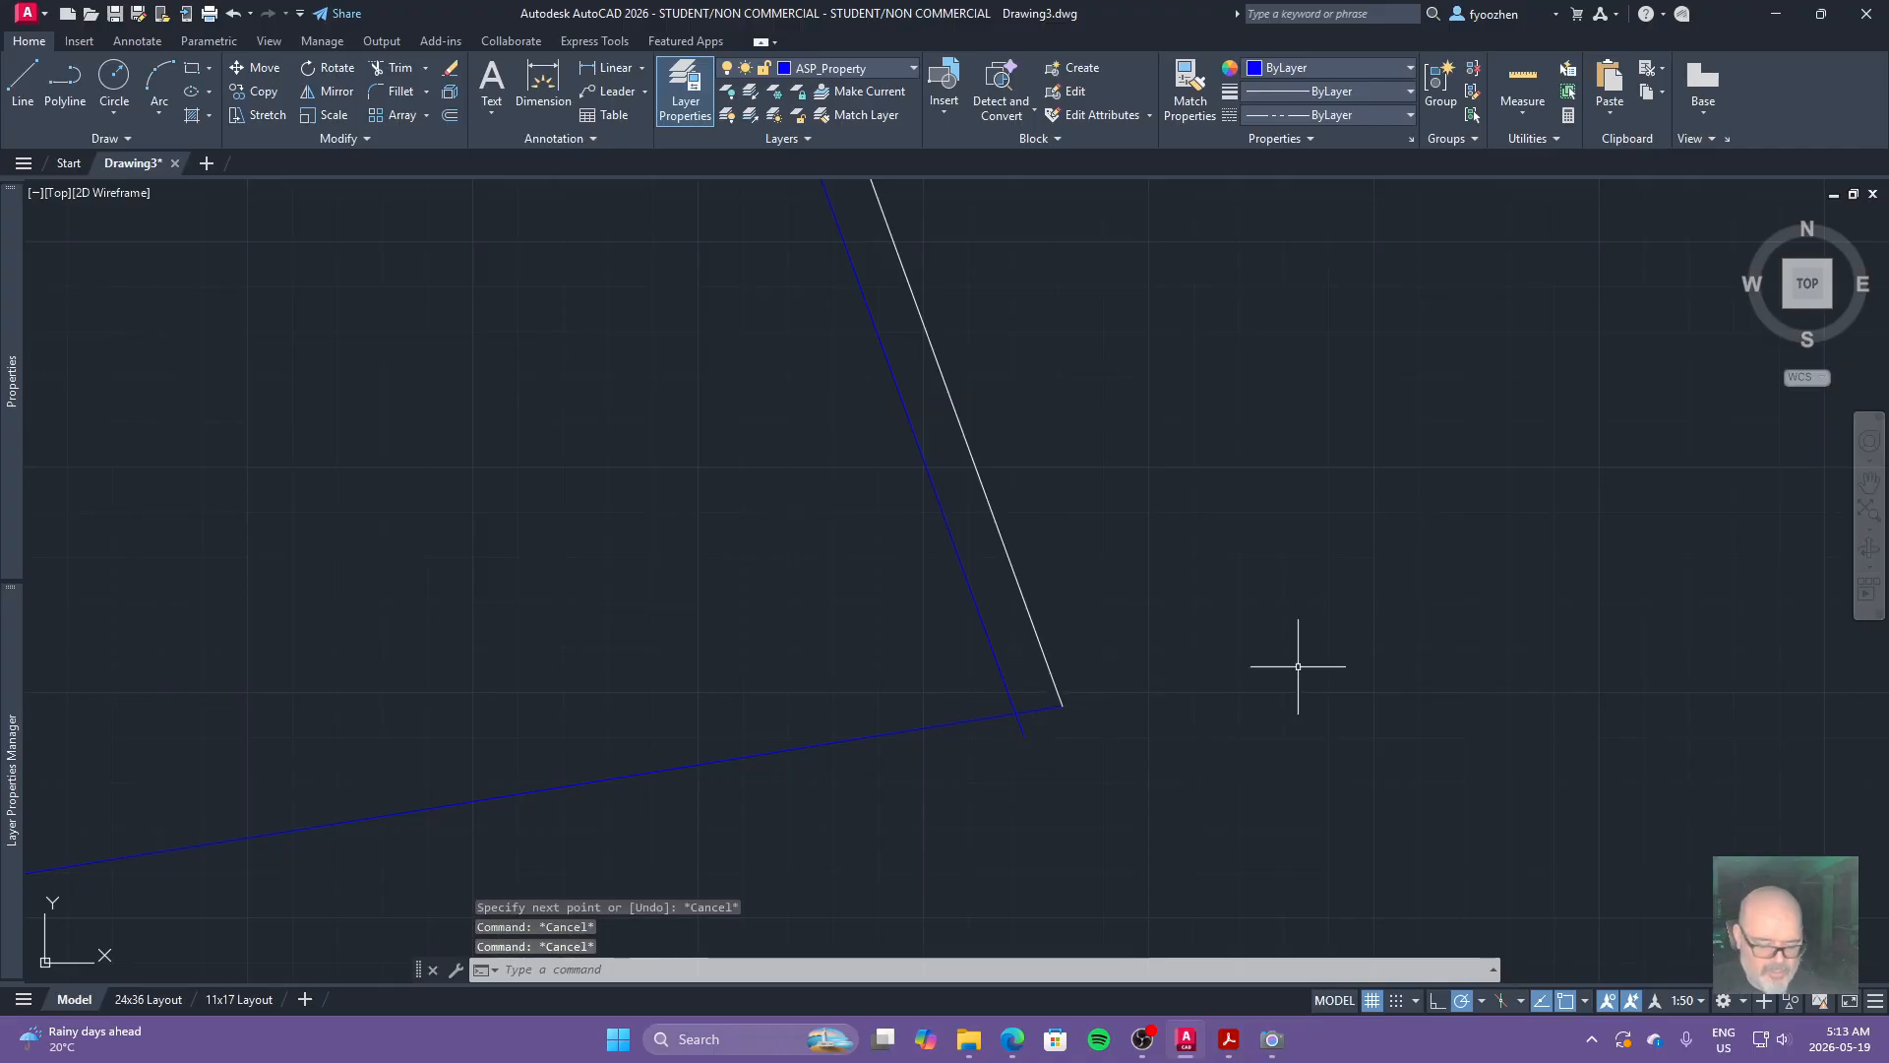
type("di")
key("Return")
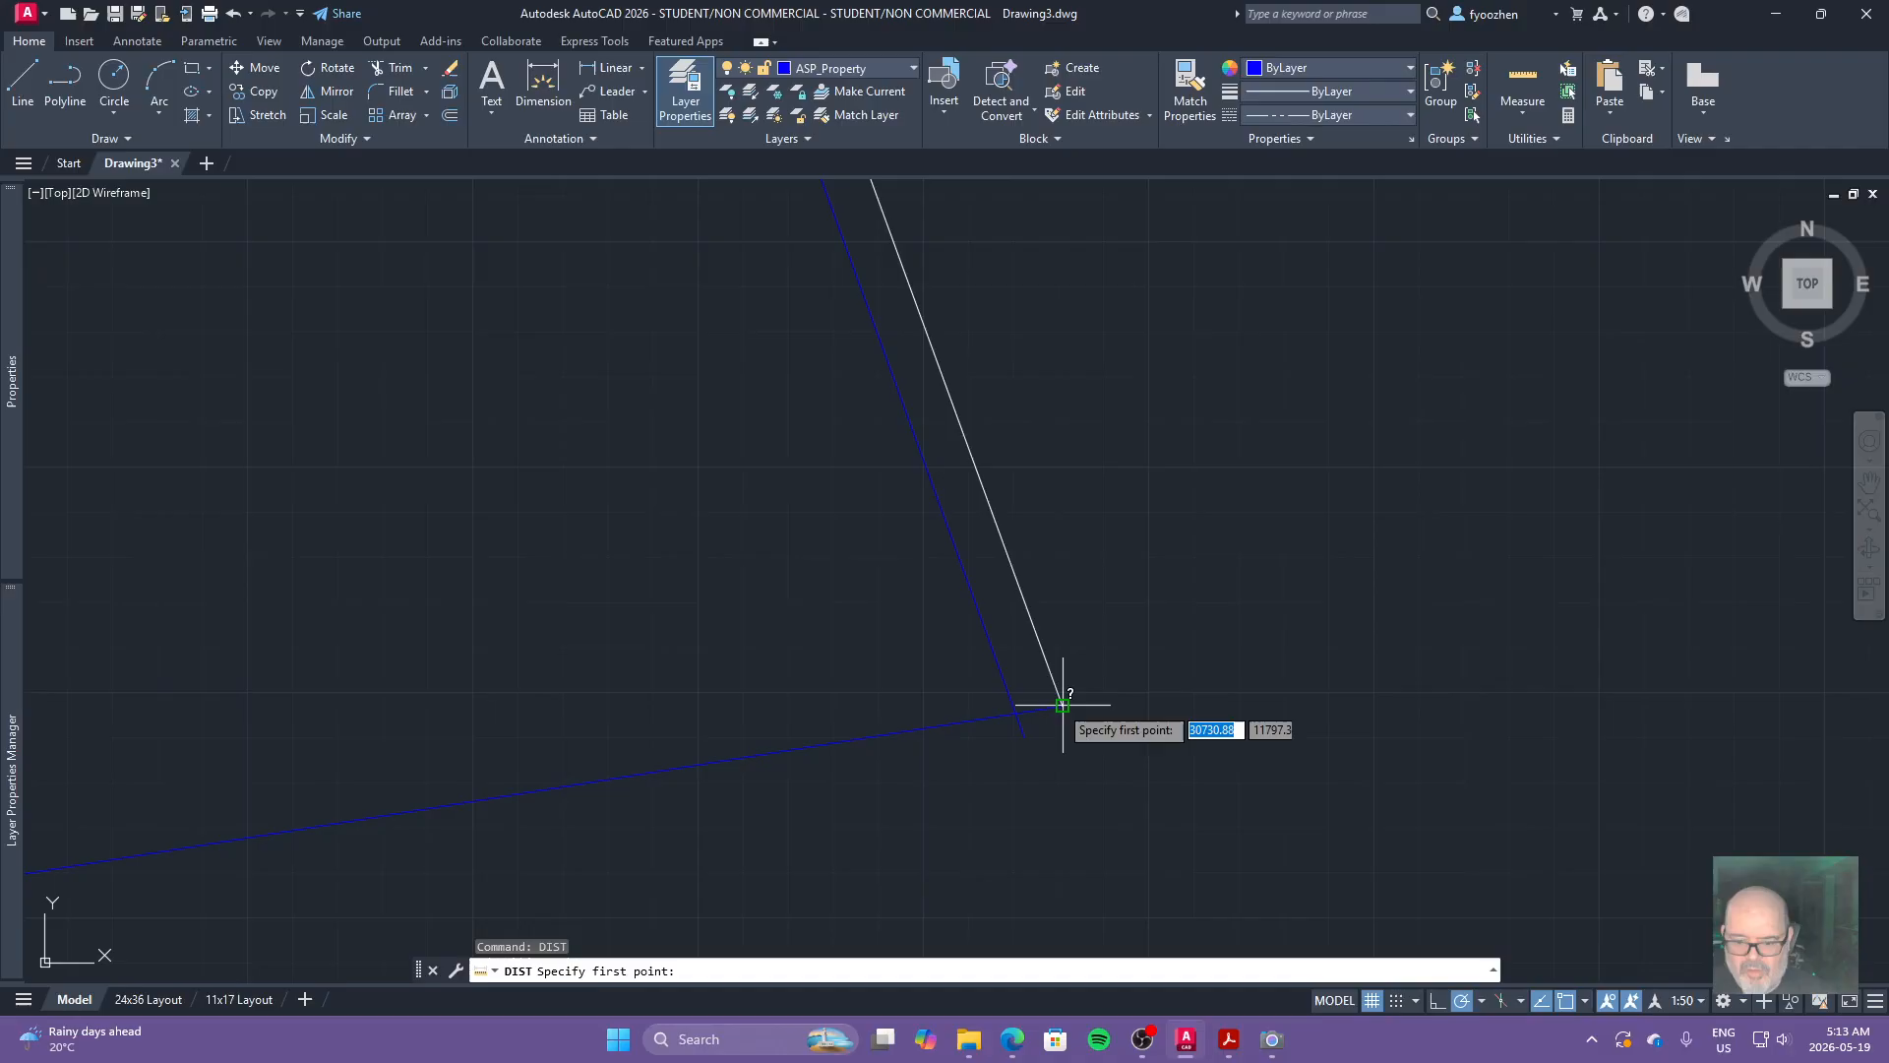
left_click(1014, 712)
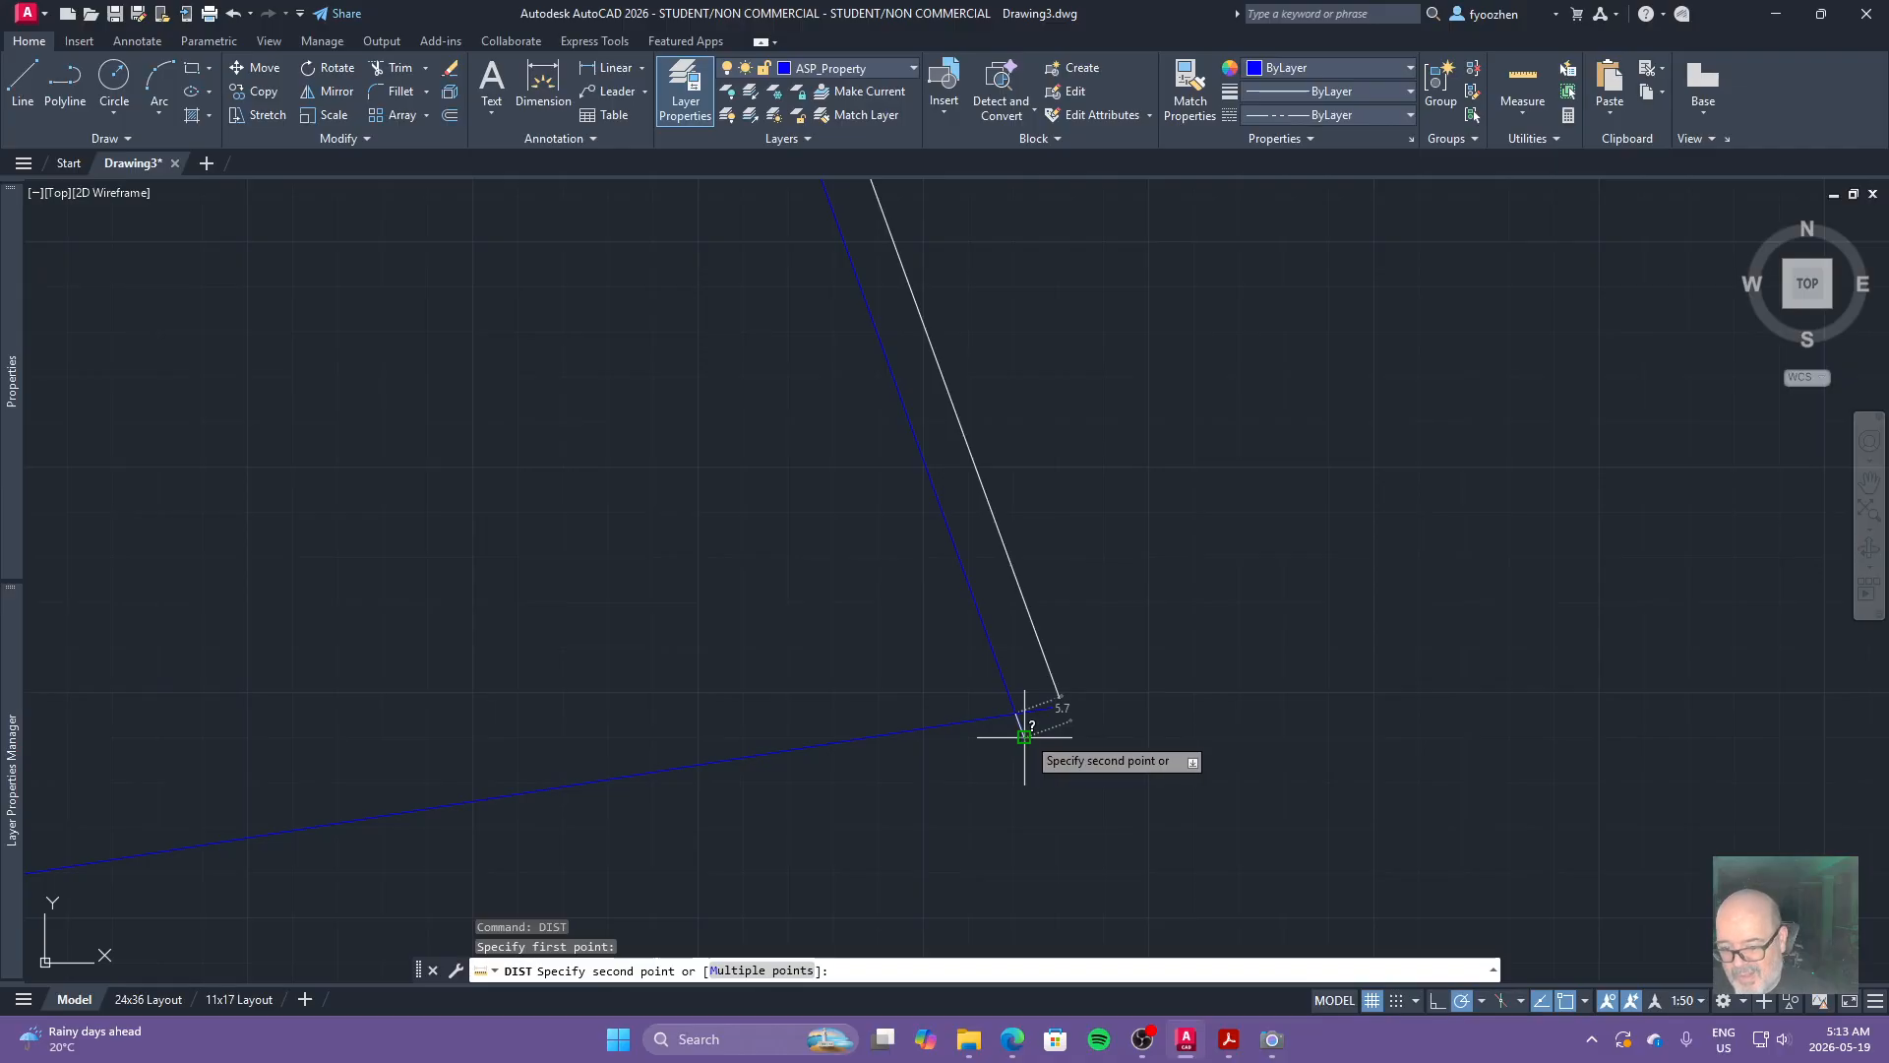
key("Escape")
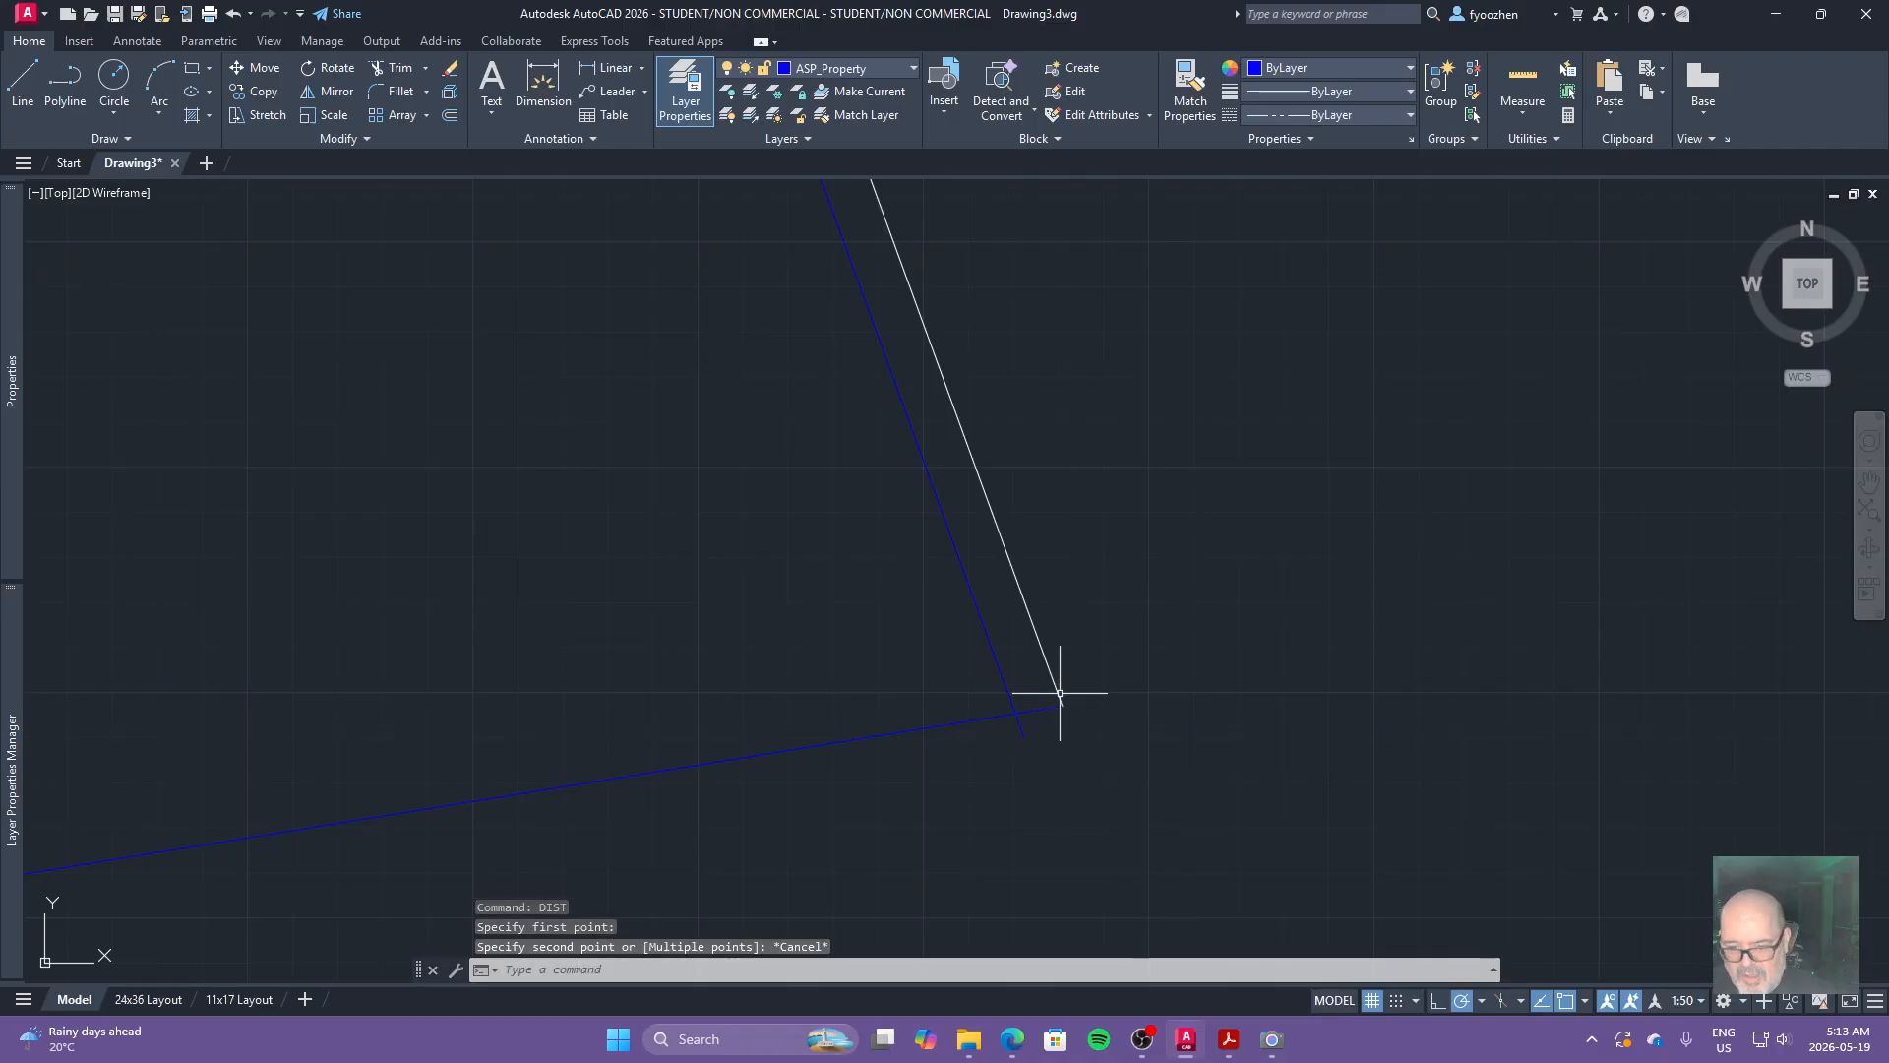
Erase the white closing line on the east side and inspect how the east and south boundaries meet.
left_click(1060, 692)
key("Delete")
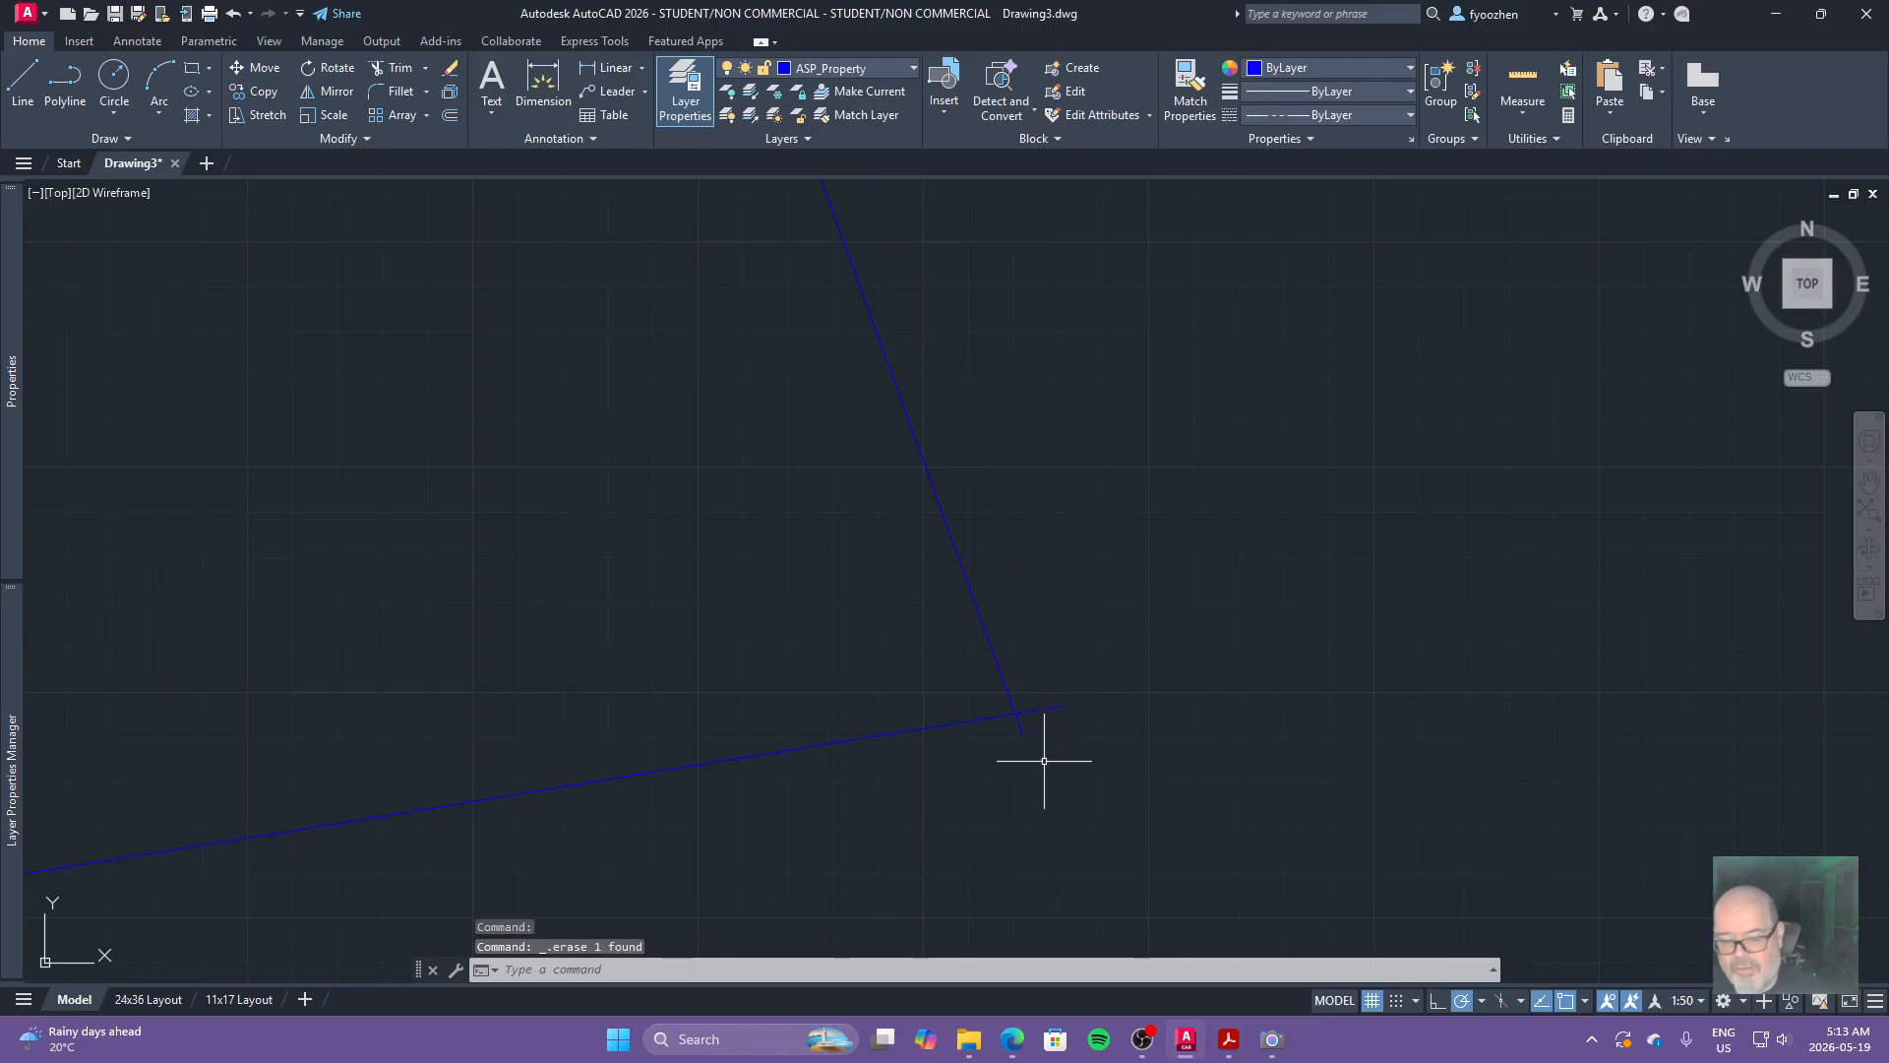
scroll(1020, 717, "down", 4)
scroll(1031, 726, "up", 3)
scroll(1039, 734, "down", 4)
scroll(1045, 777, "up", 3)
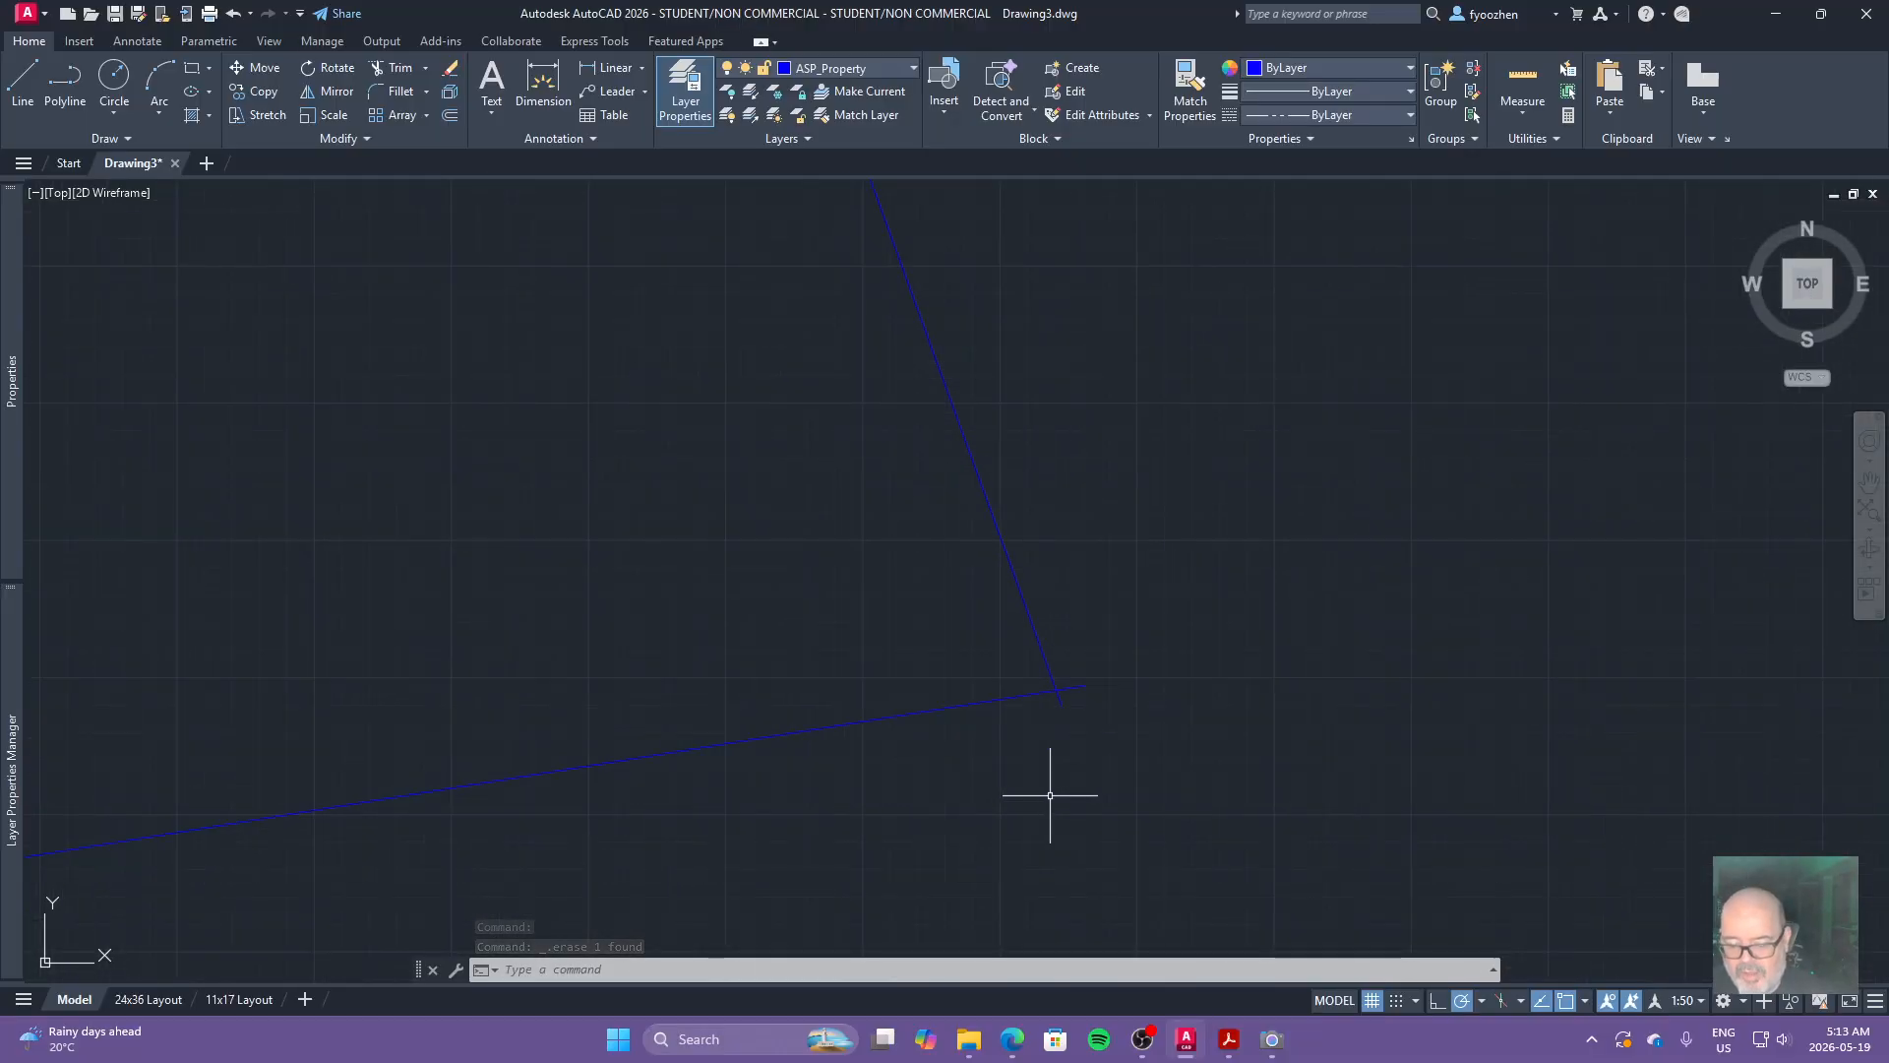
scroll(1052, 787, "up", 3)
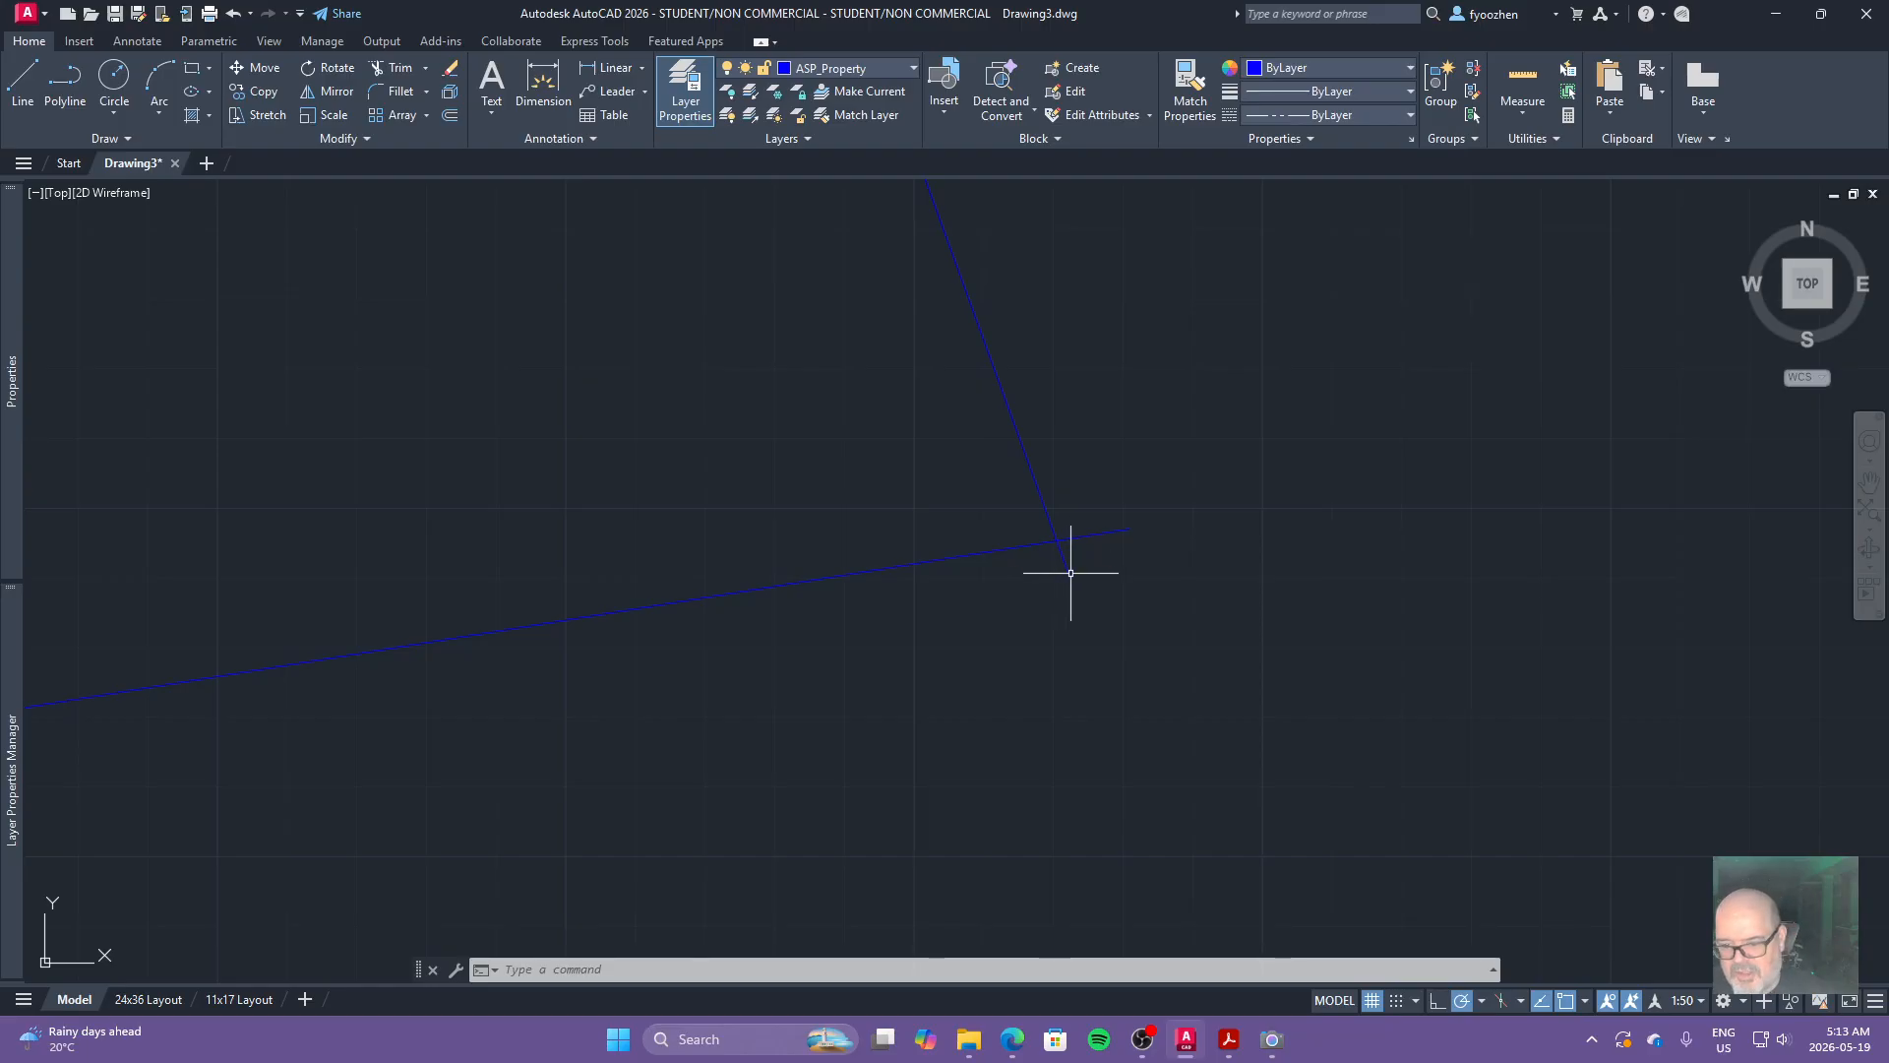
scroll(929, 615, "down", 2)
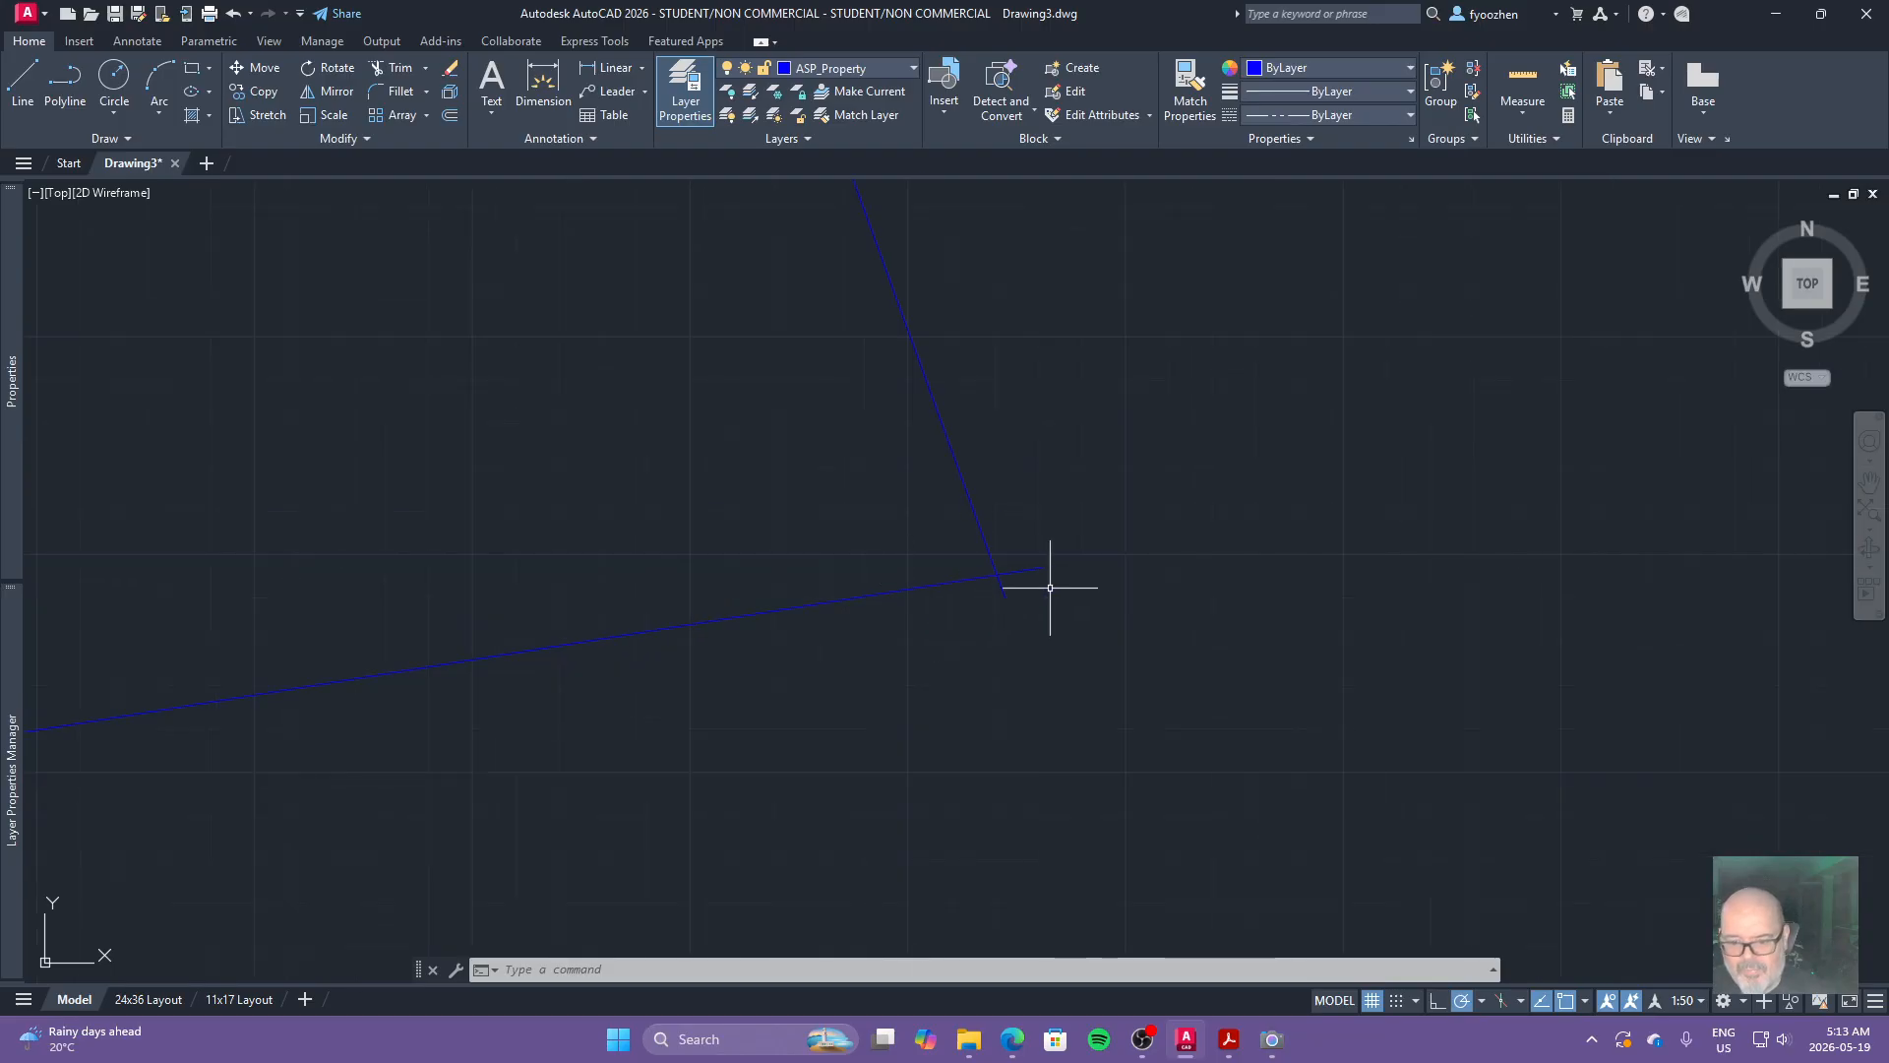
scroll(949, 624, "down", 2)
scroll(948, 623, "down", 6)
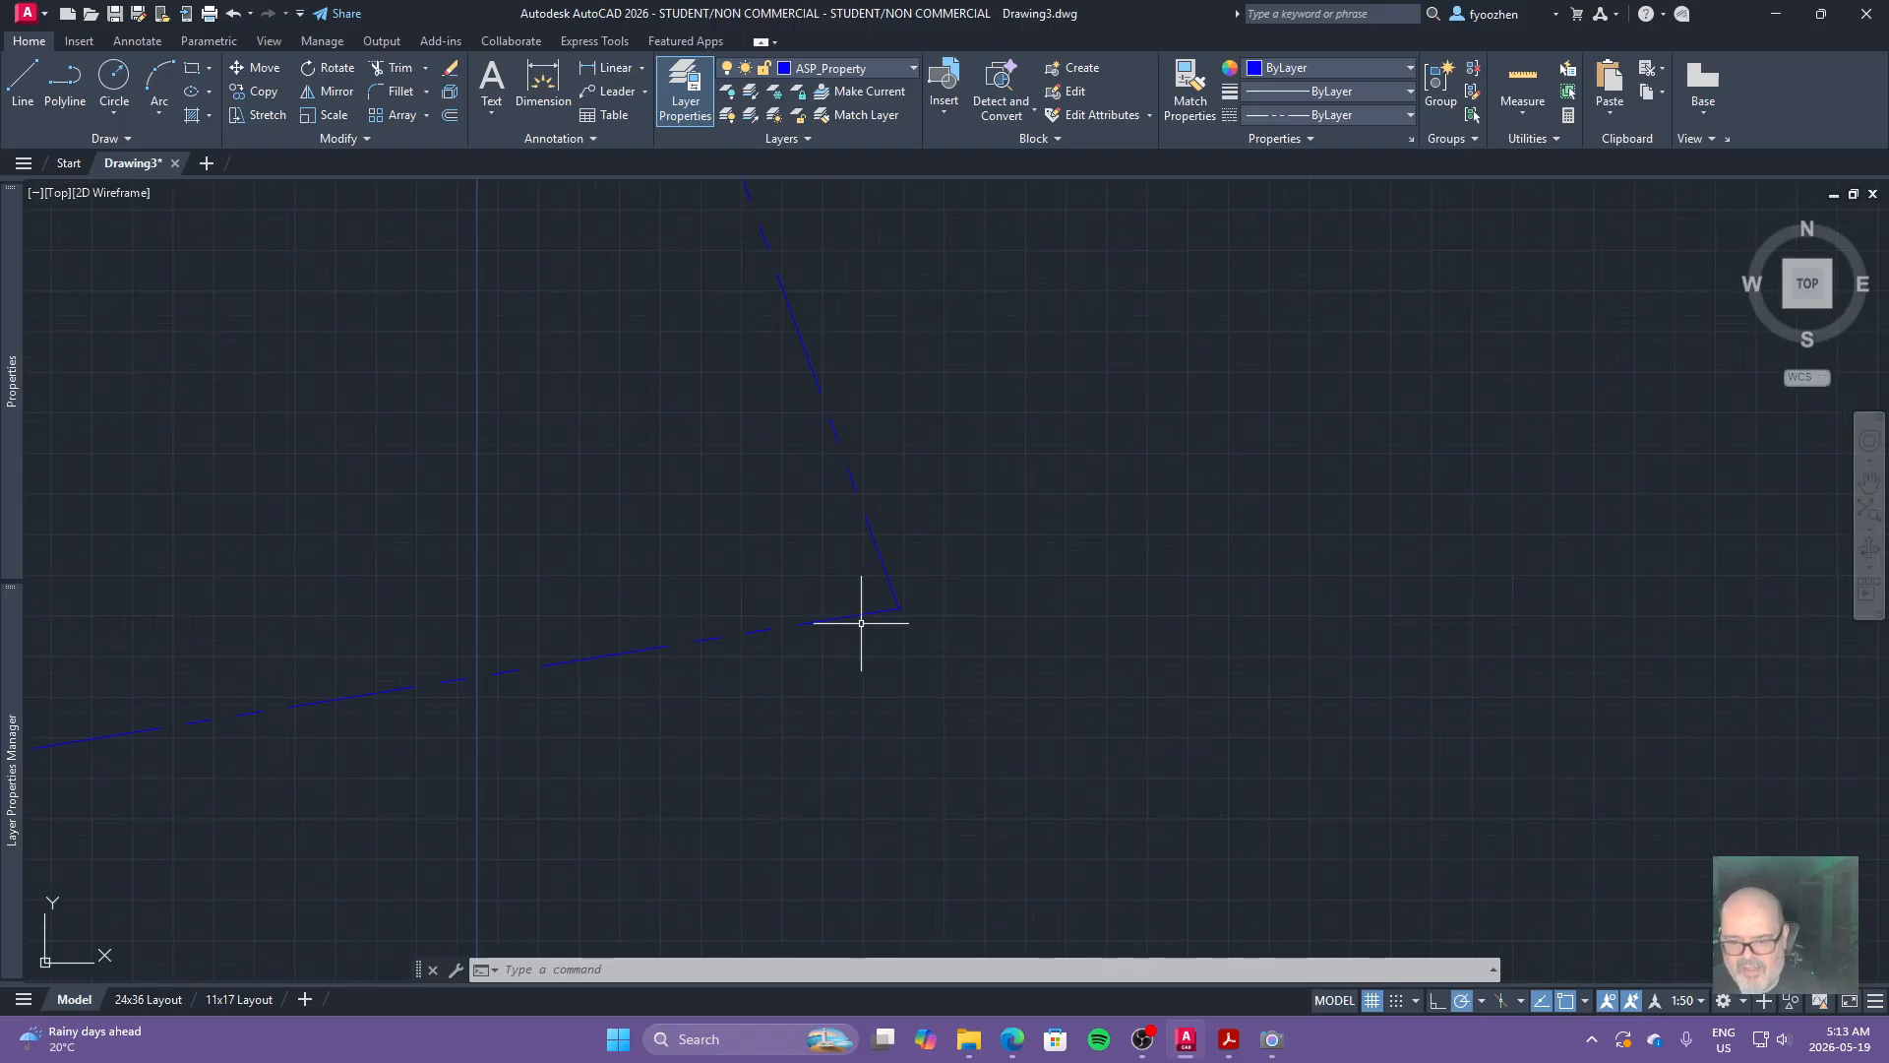
mouse_move(506, 528)
middle_mouse_down()
mouse_move(476, 505)
mouse_move(931, 640)
middle_mouse_up()
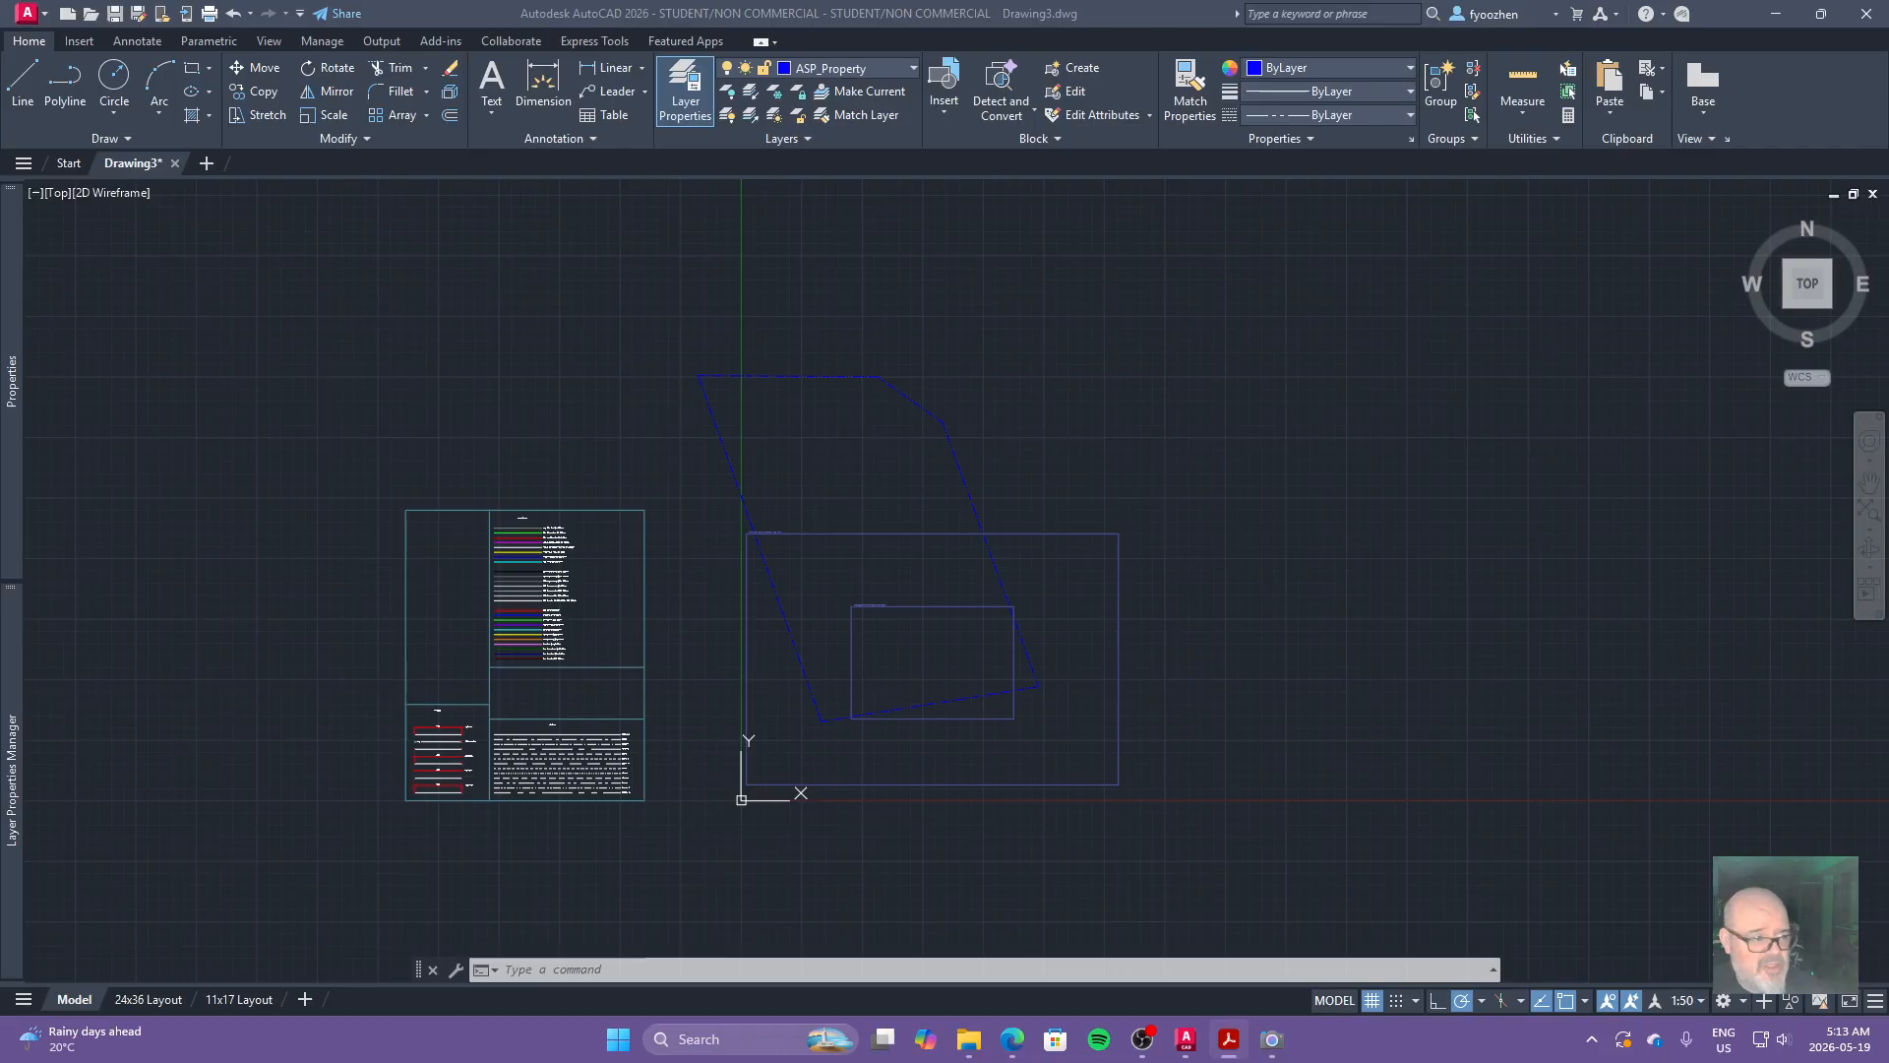
Consult lot 60 and its surroundings in the cropped site plan PDF, and put the PDF window aside.
left_click_drag(0, 286, 1423, 207)
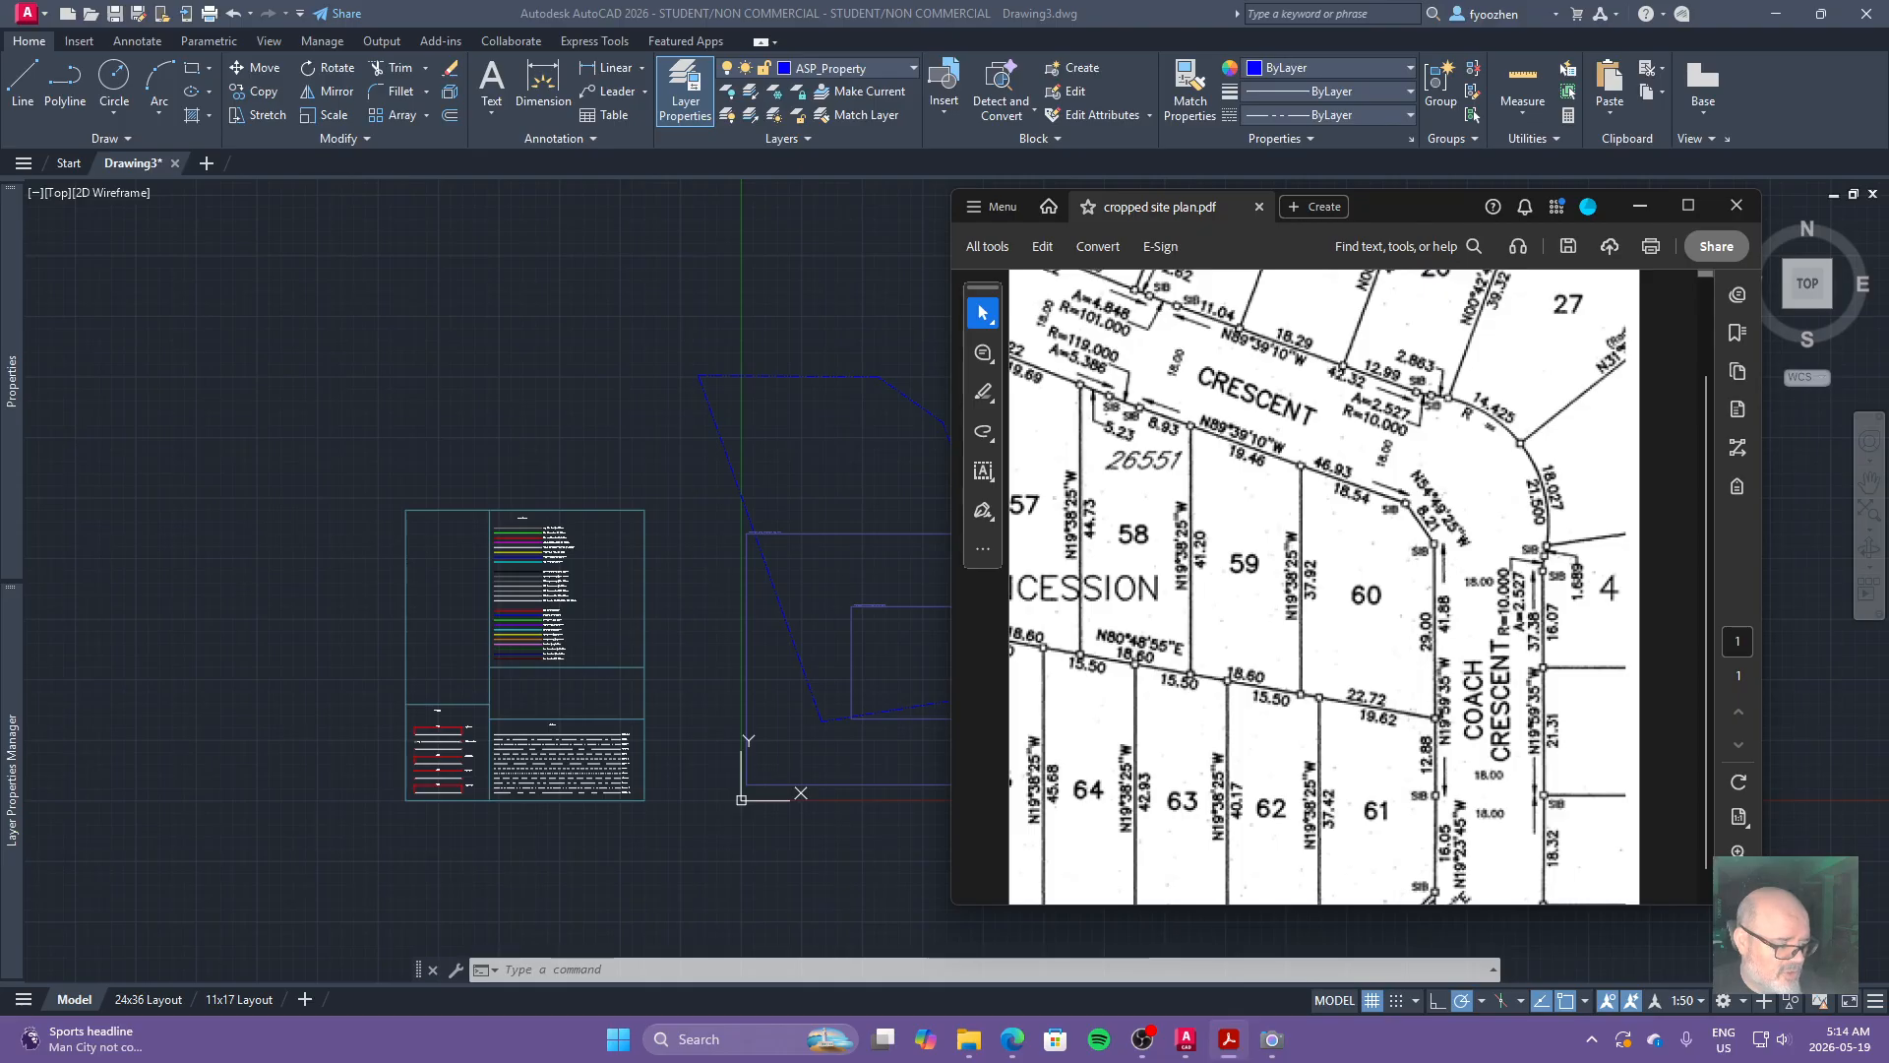
key("super+d")
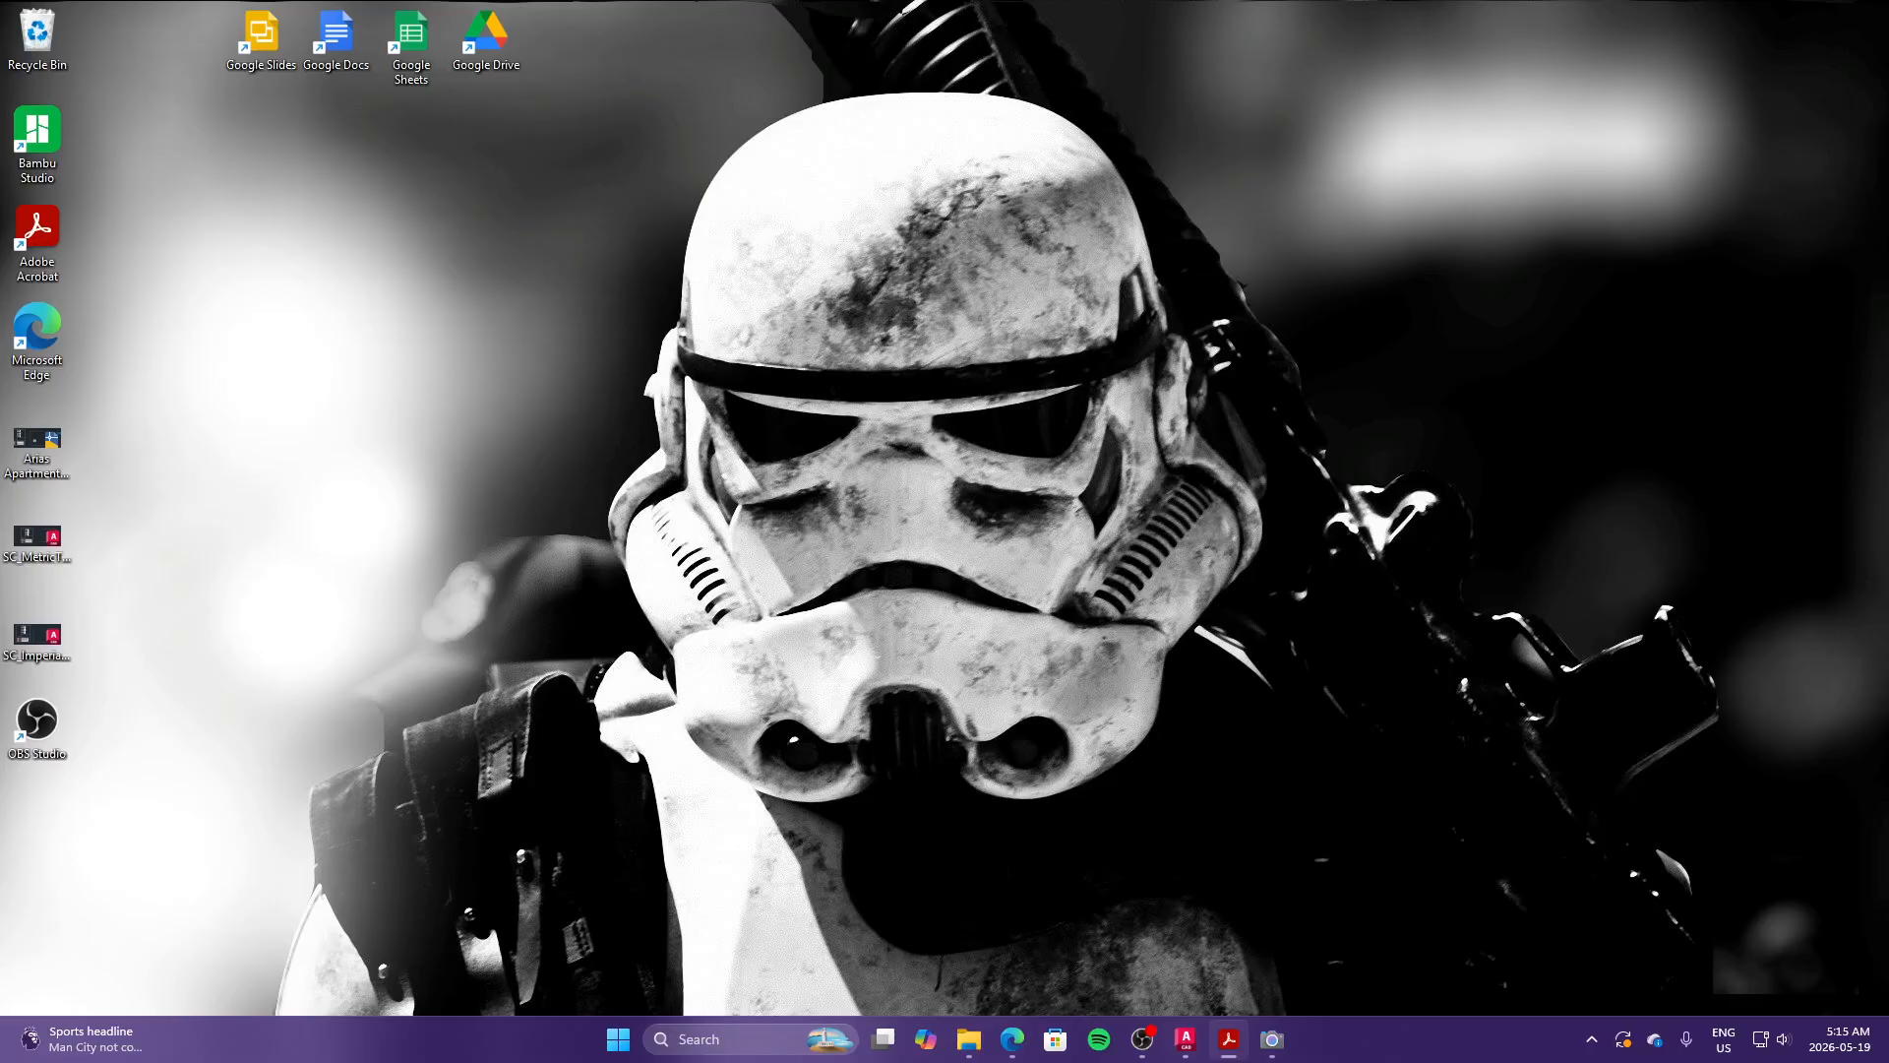
key("super+d")
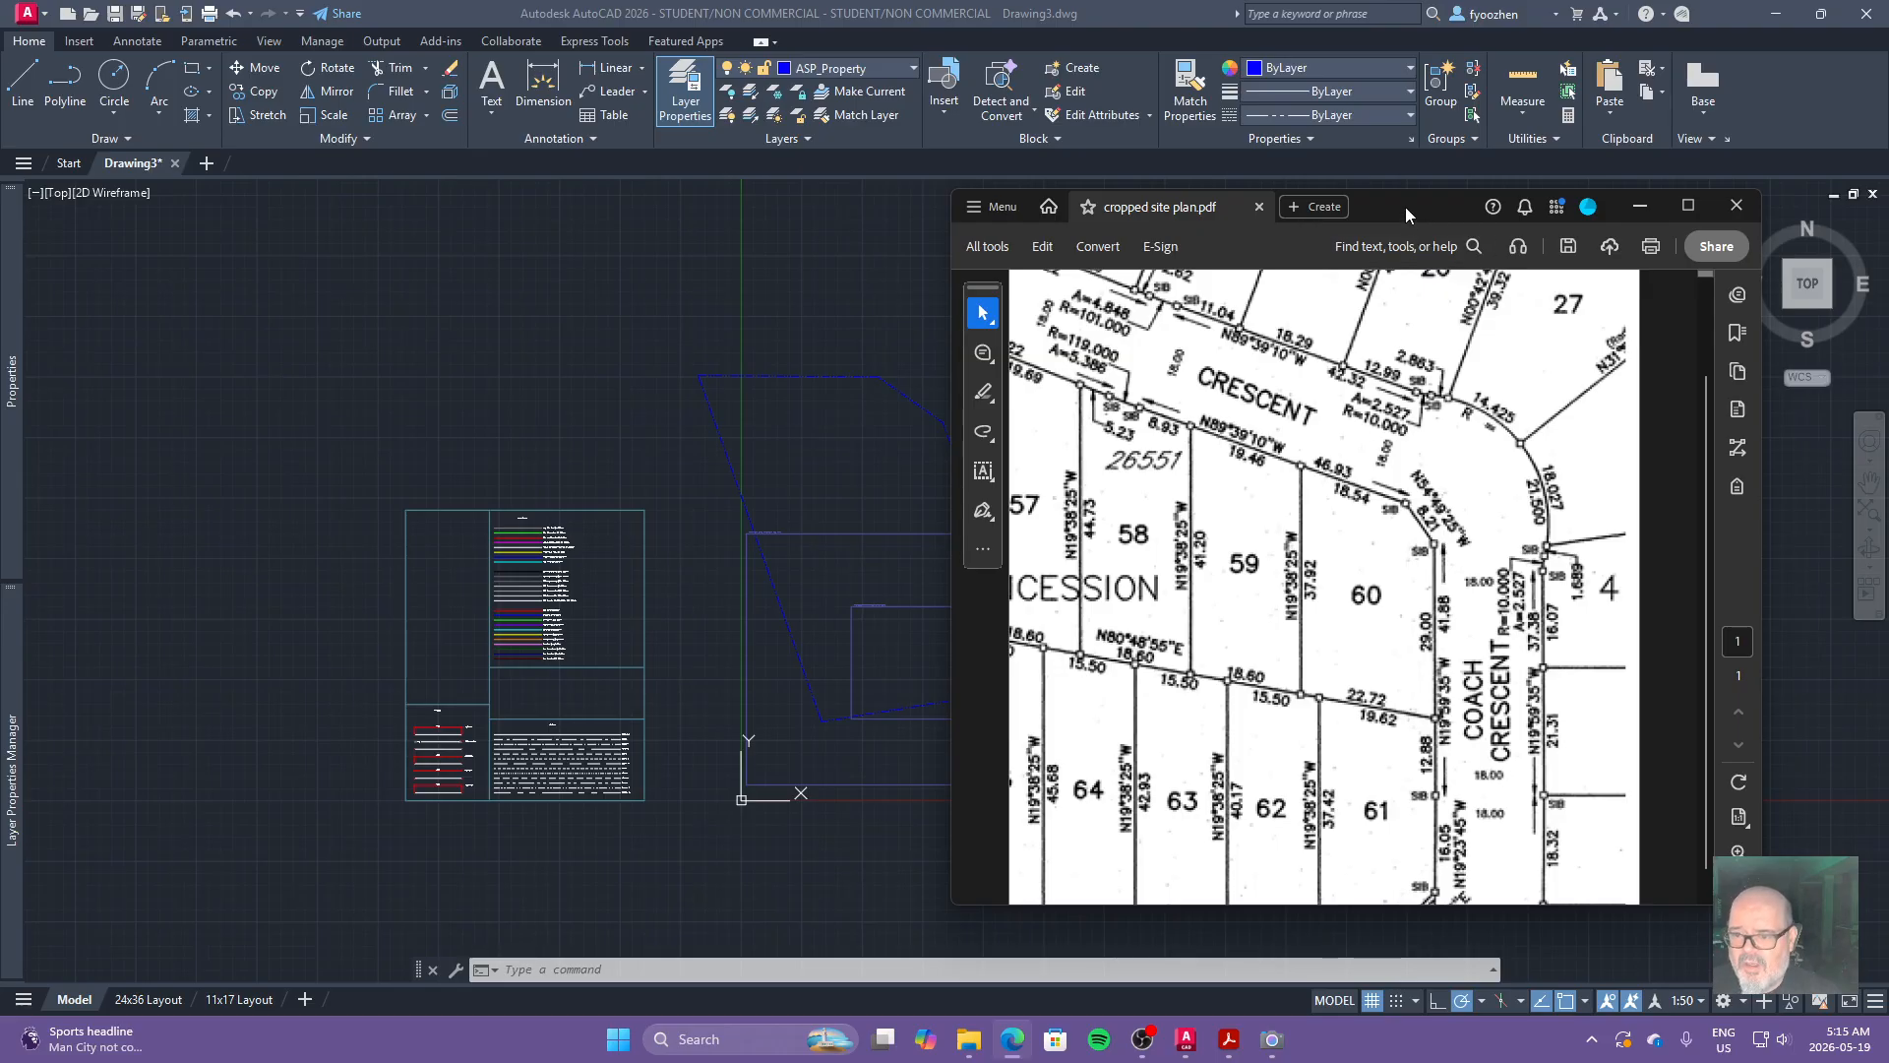
left_click_drag(1405, 206, 0, 226)
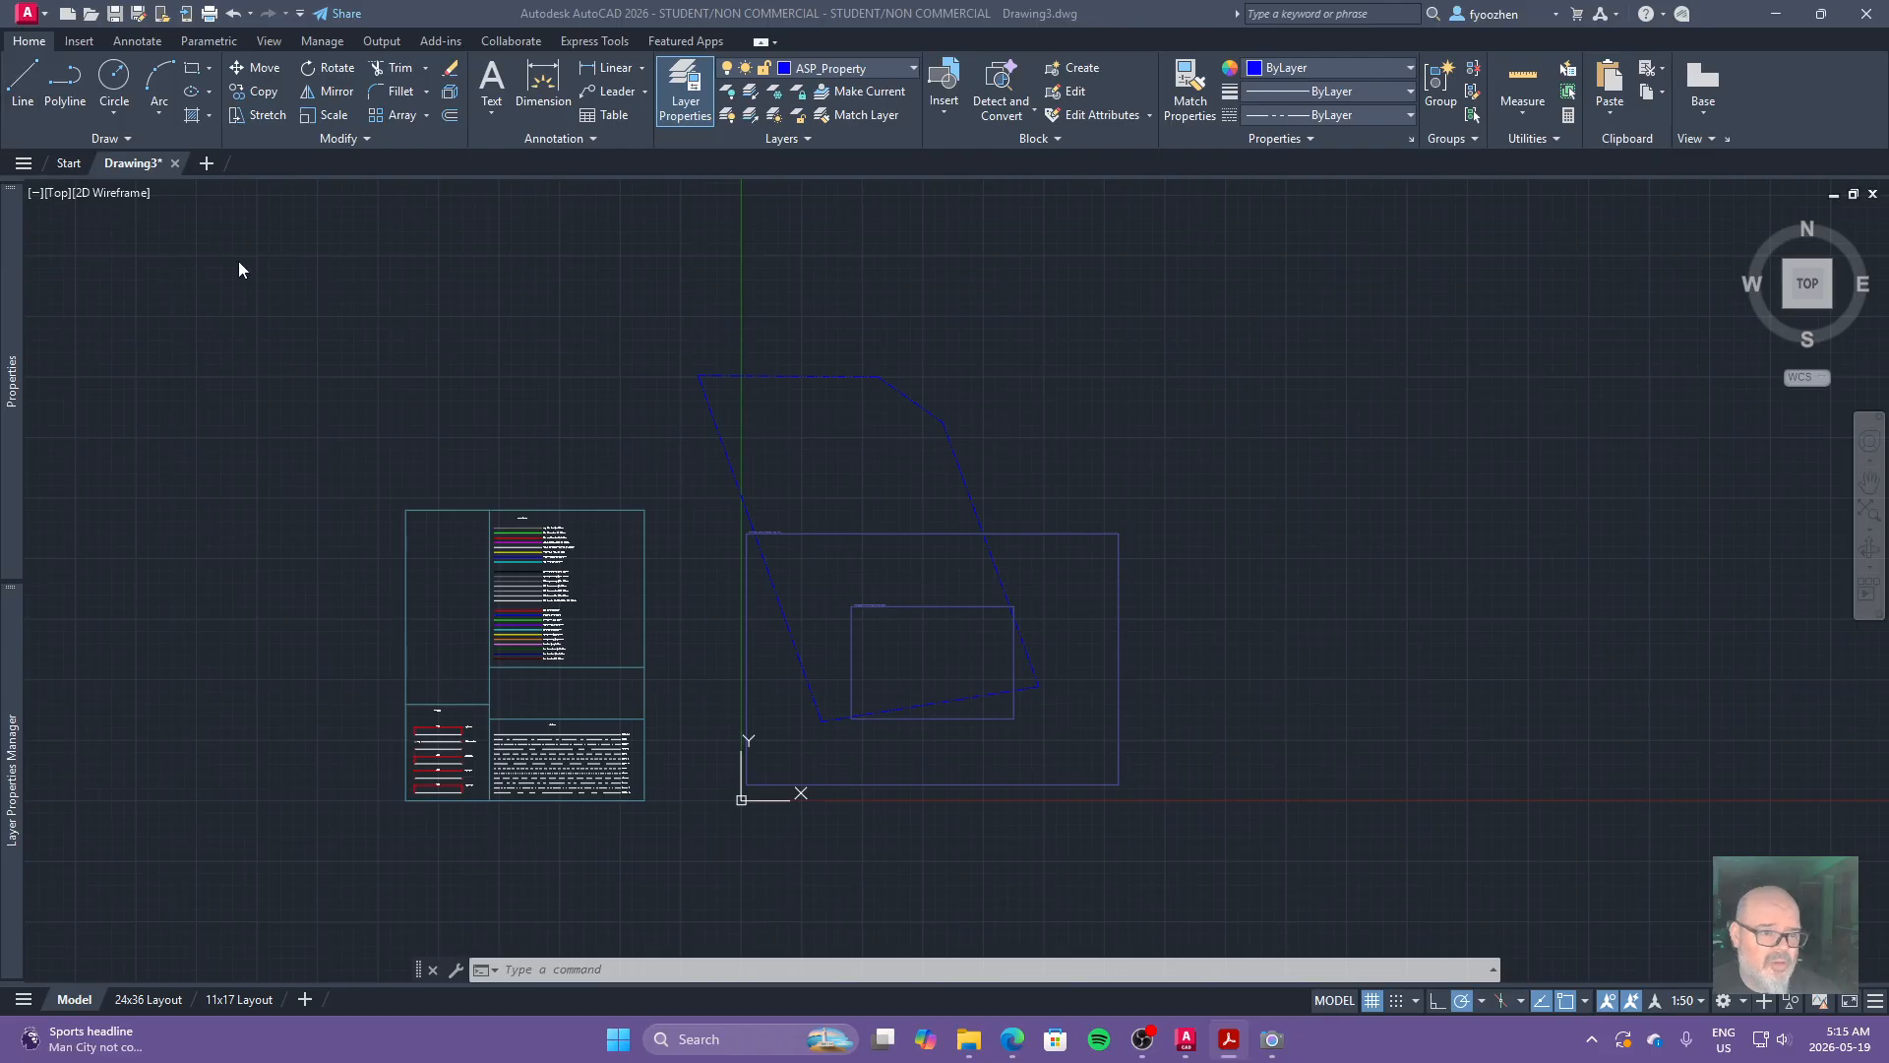
Offset lot 60's south boundary line 7000 toward the inside of the lot.
key("Escape")
key("Escape")
key("Escape")
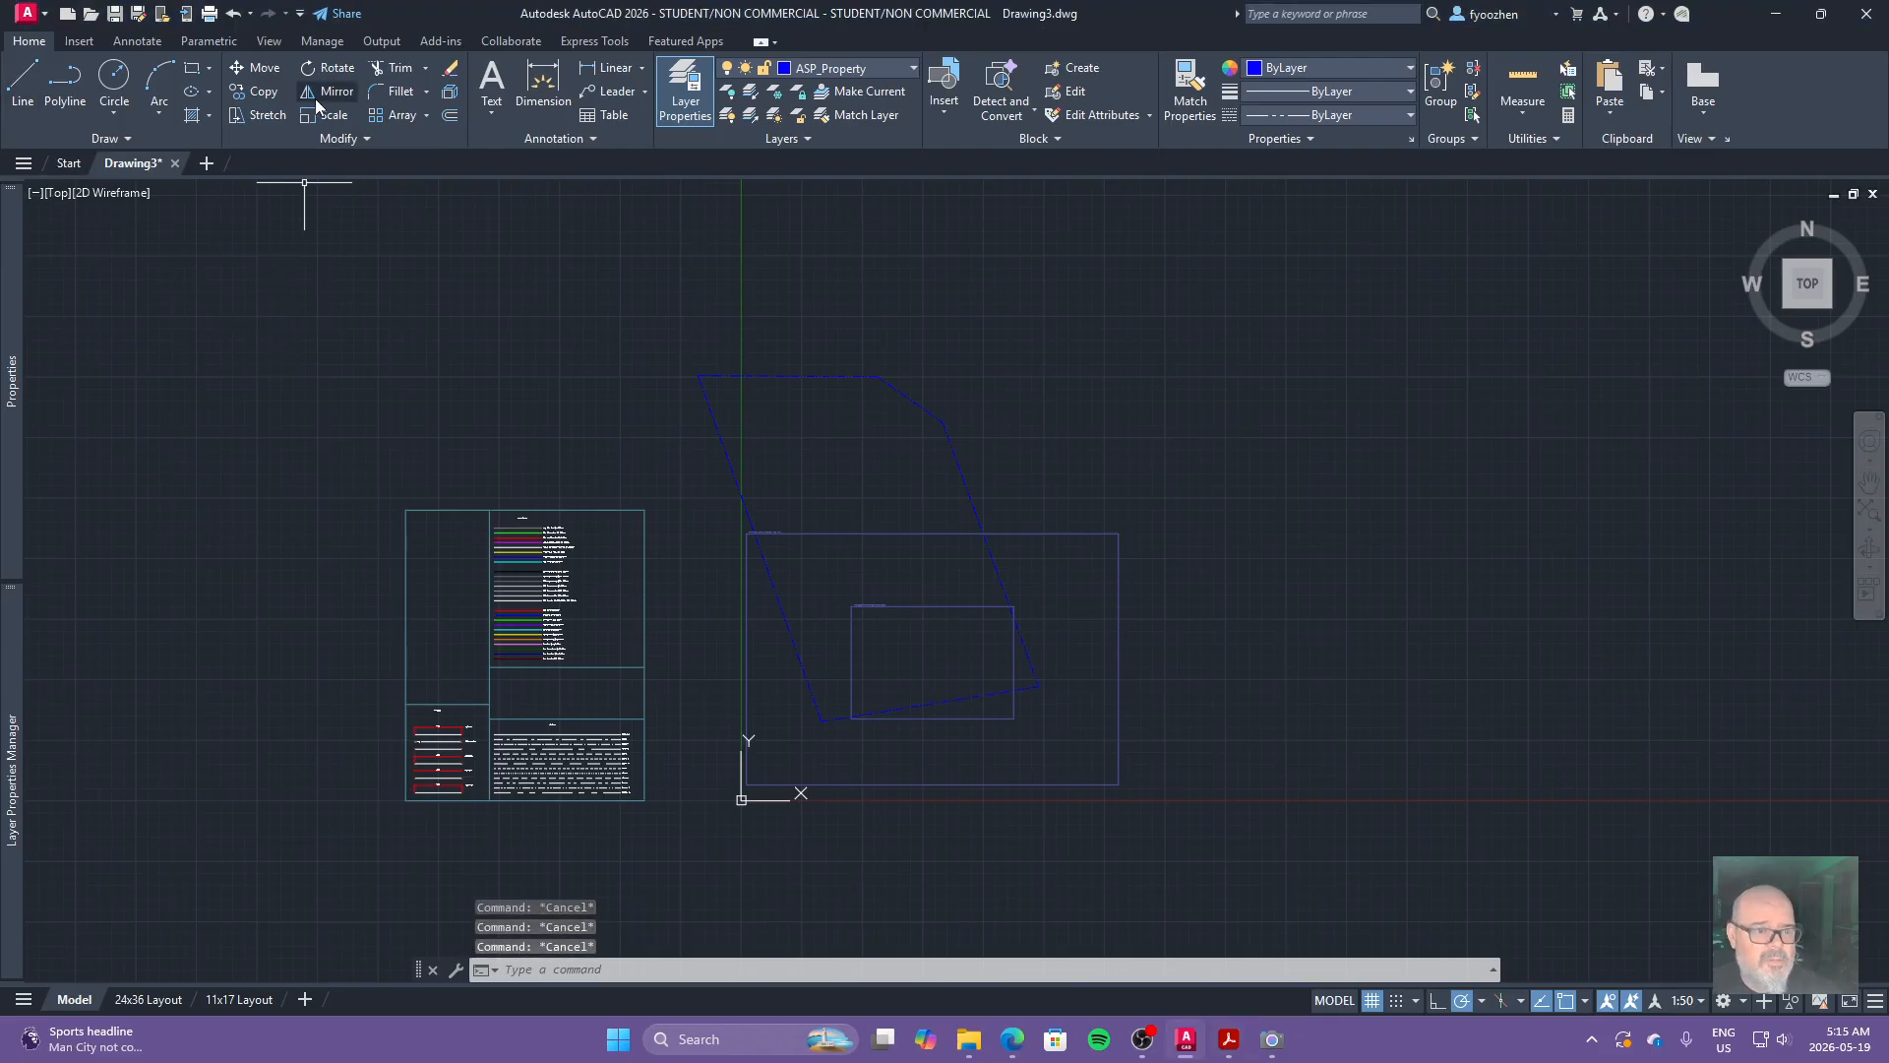
left_click(450, 118)
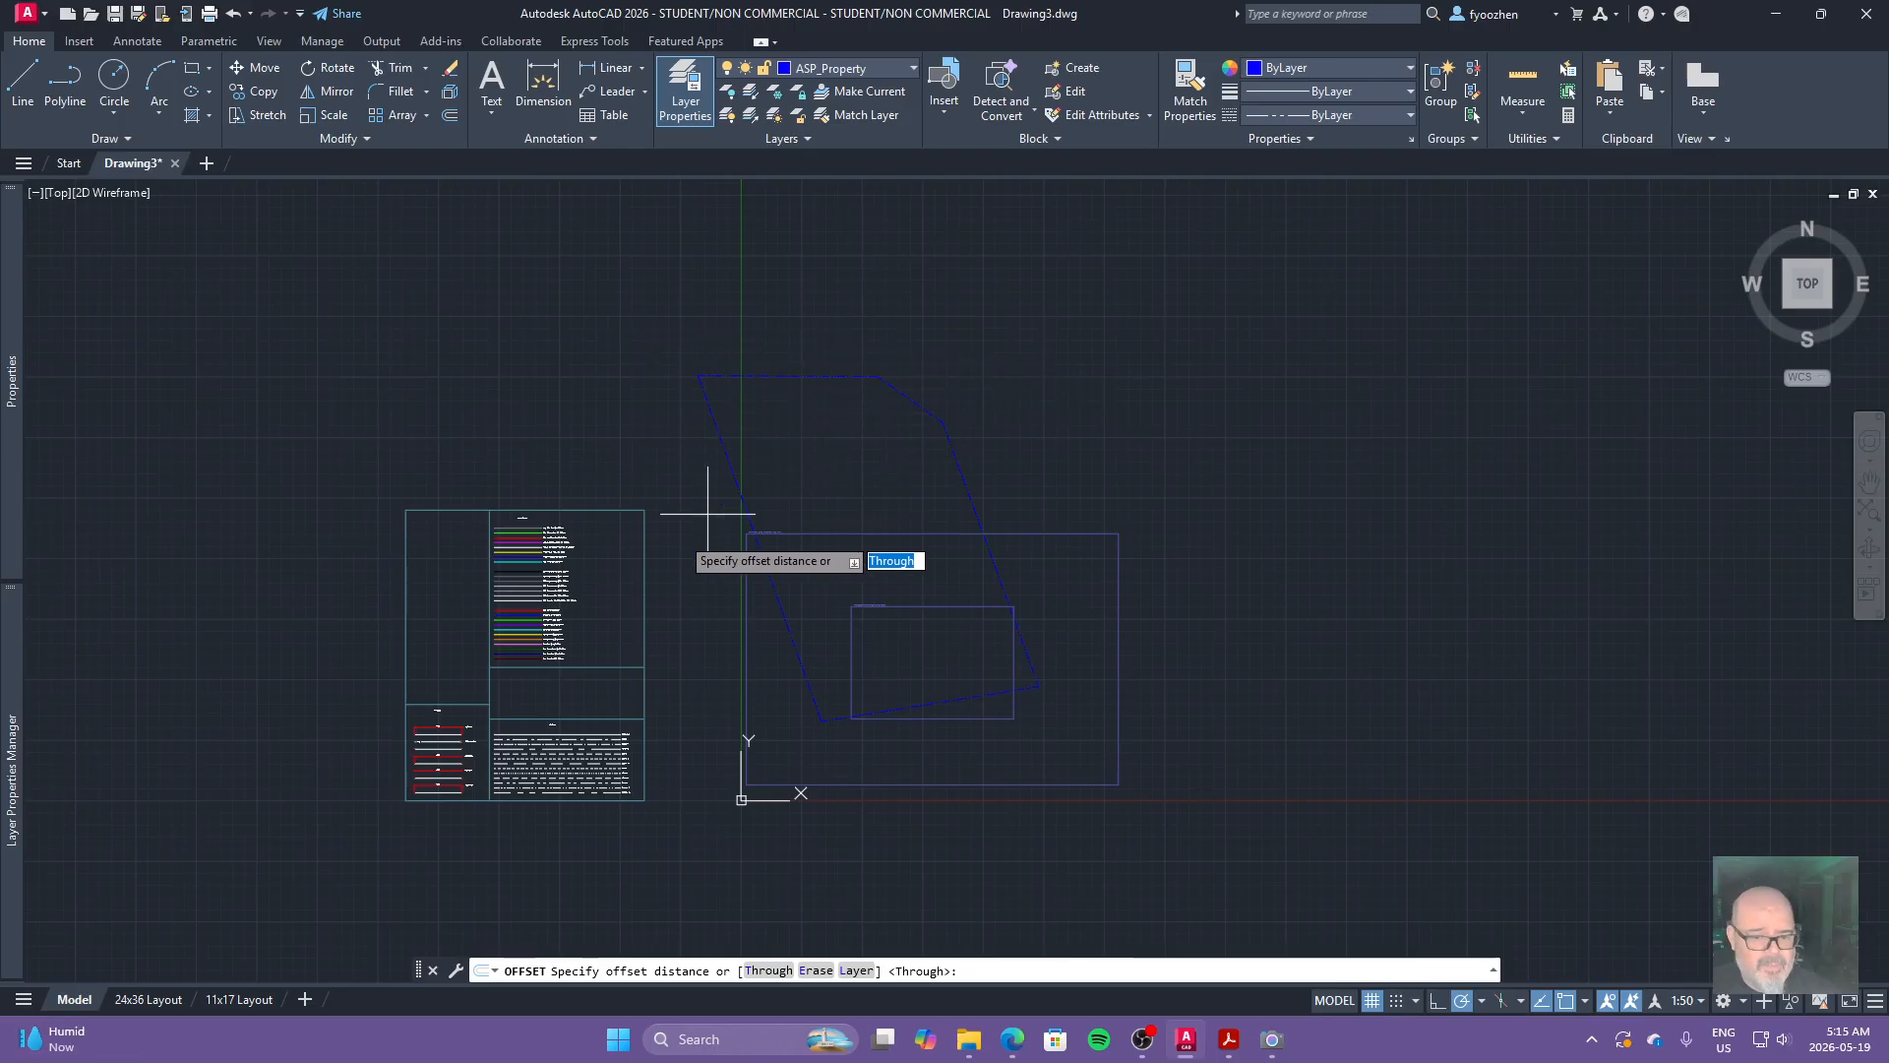
type("7000")
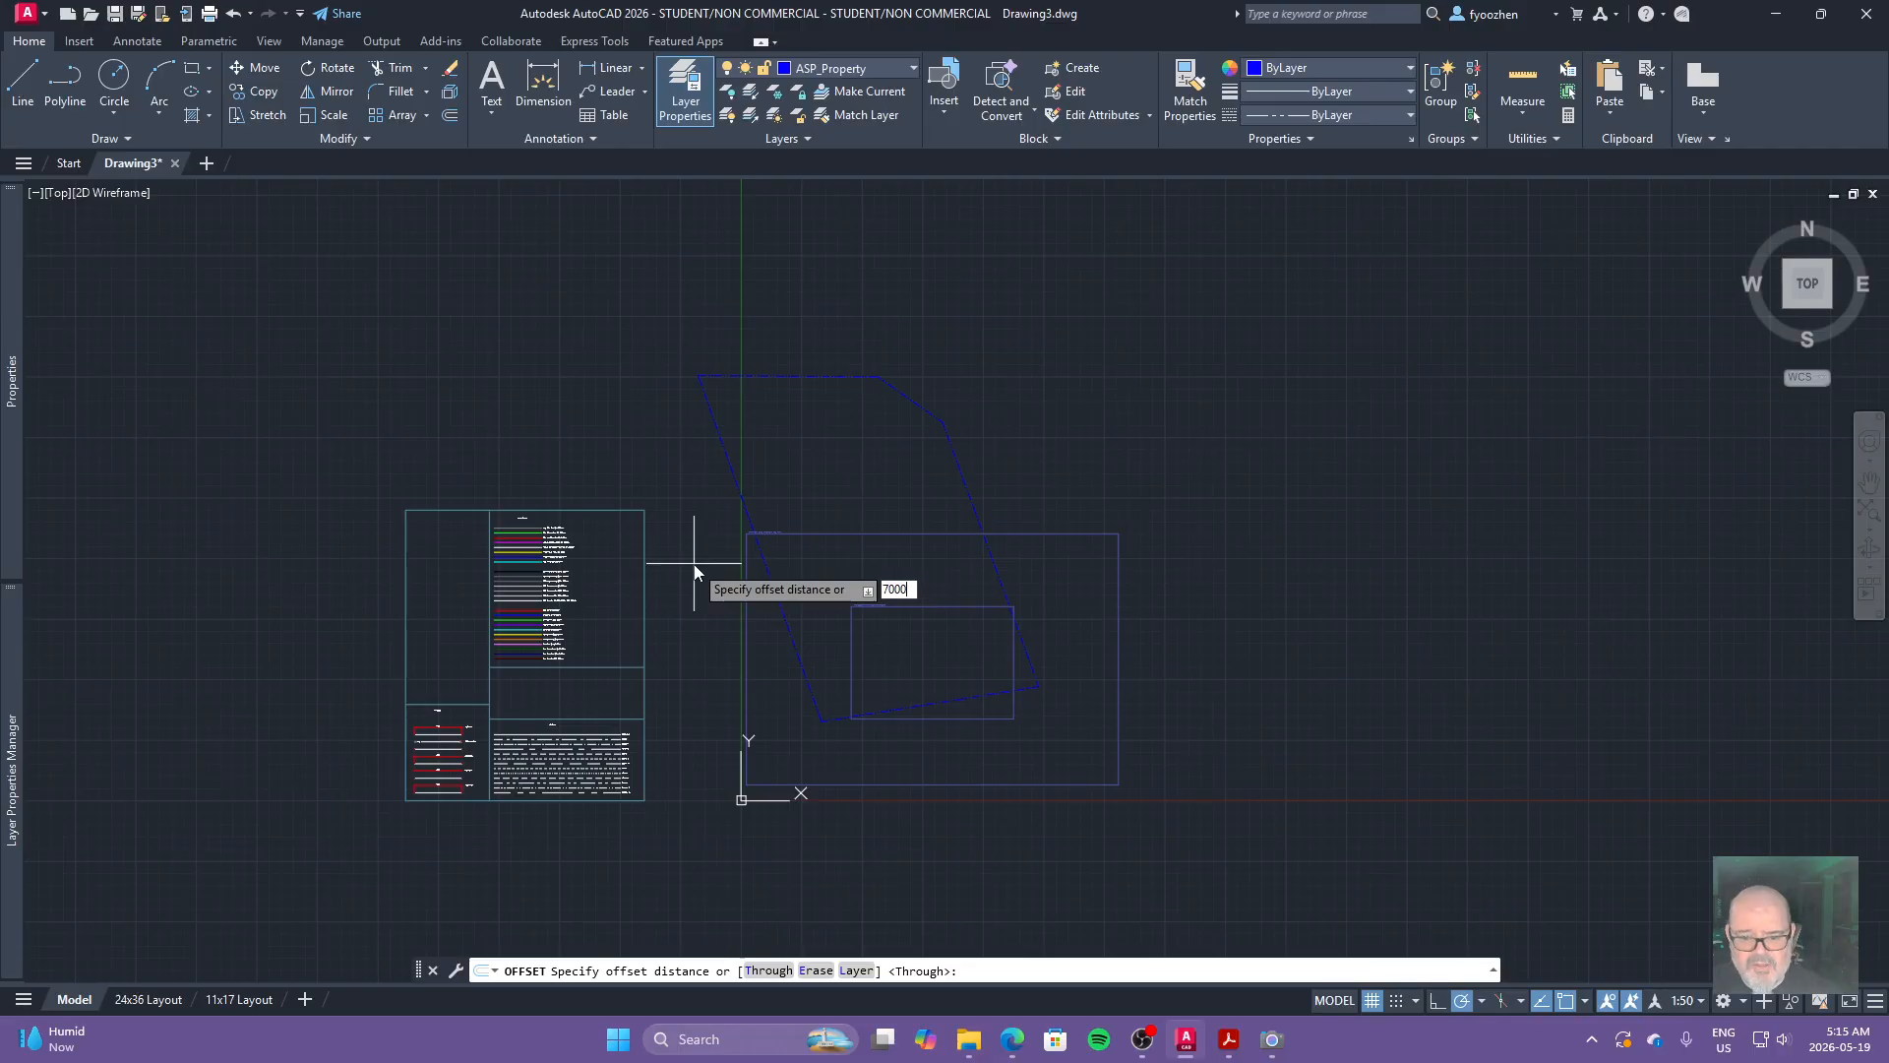
key("Return")
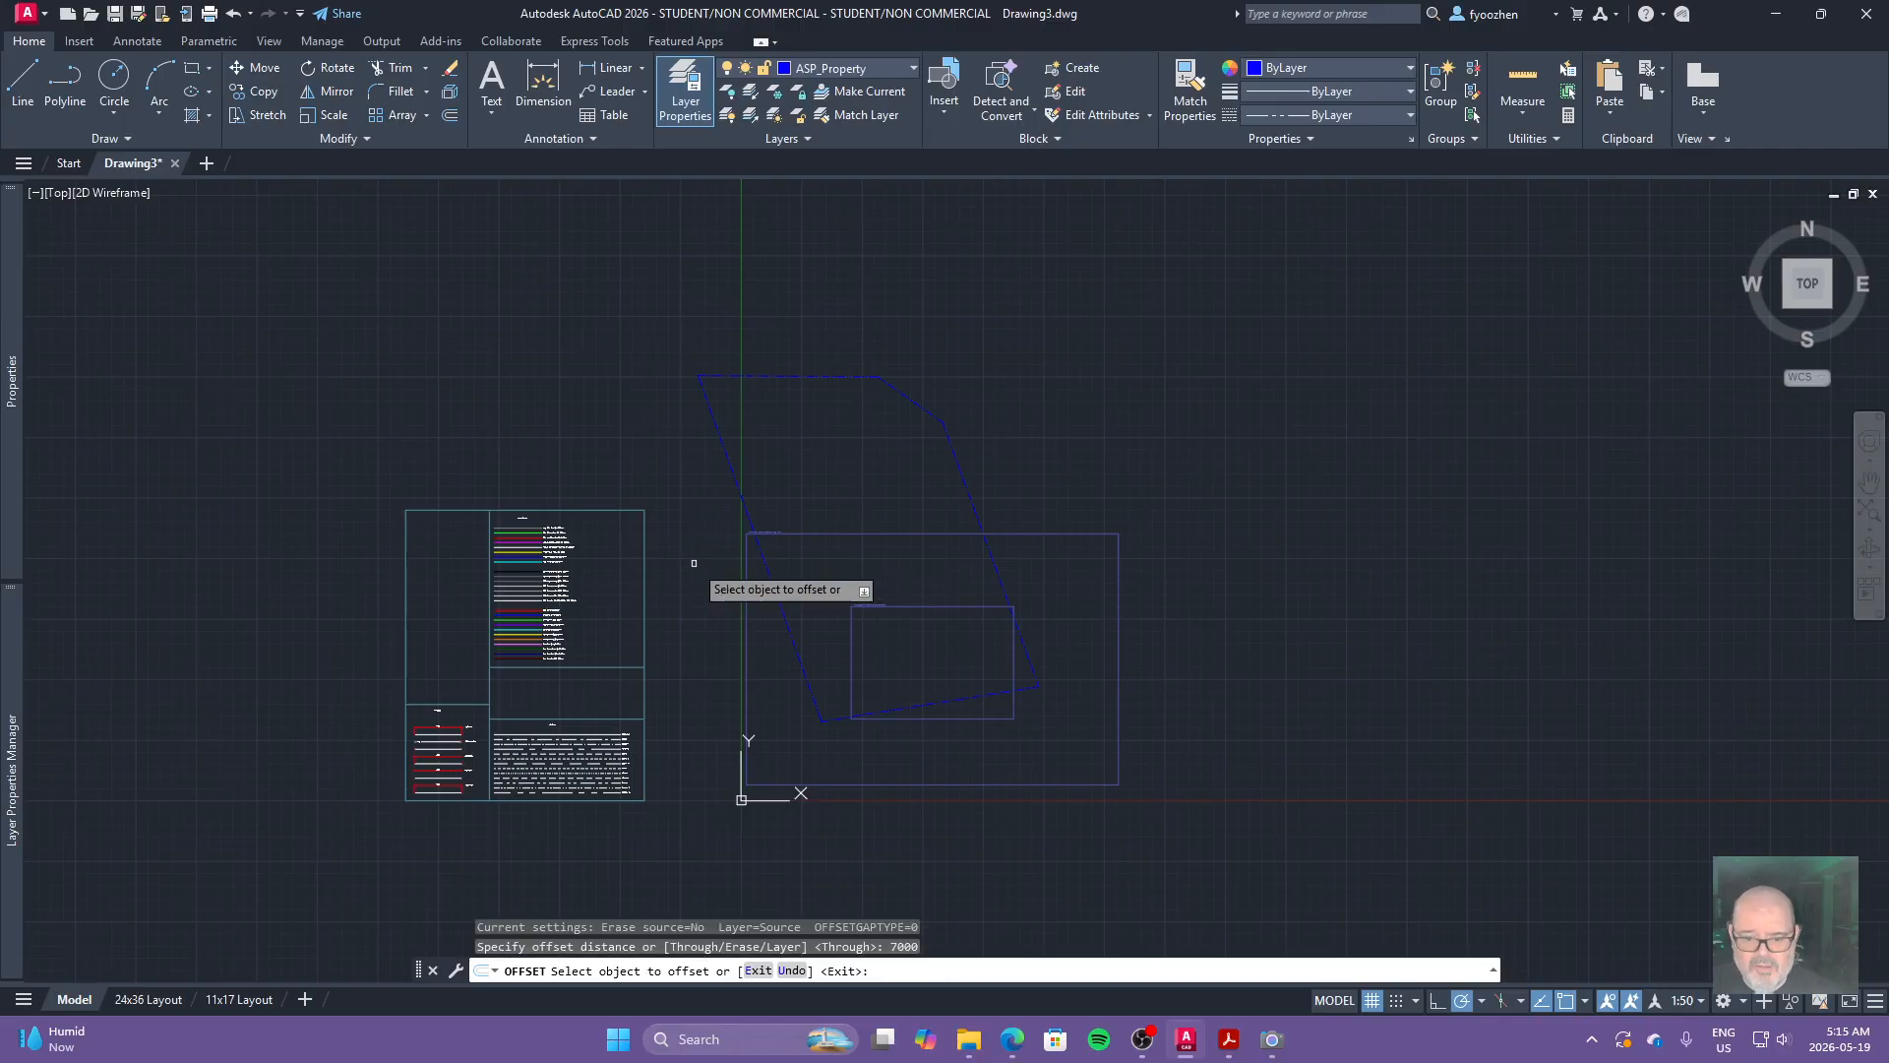
left_click(933, 707)
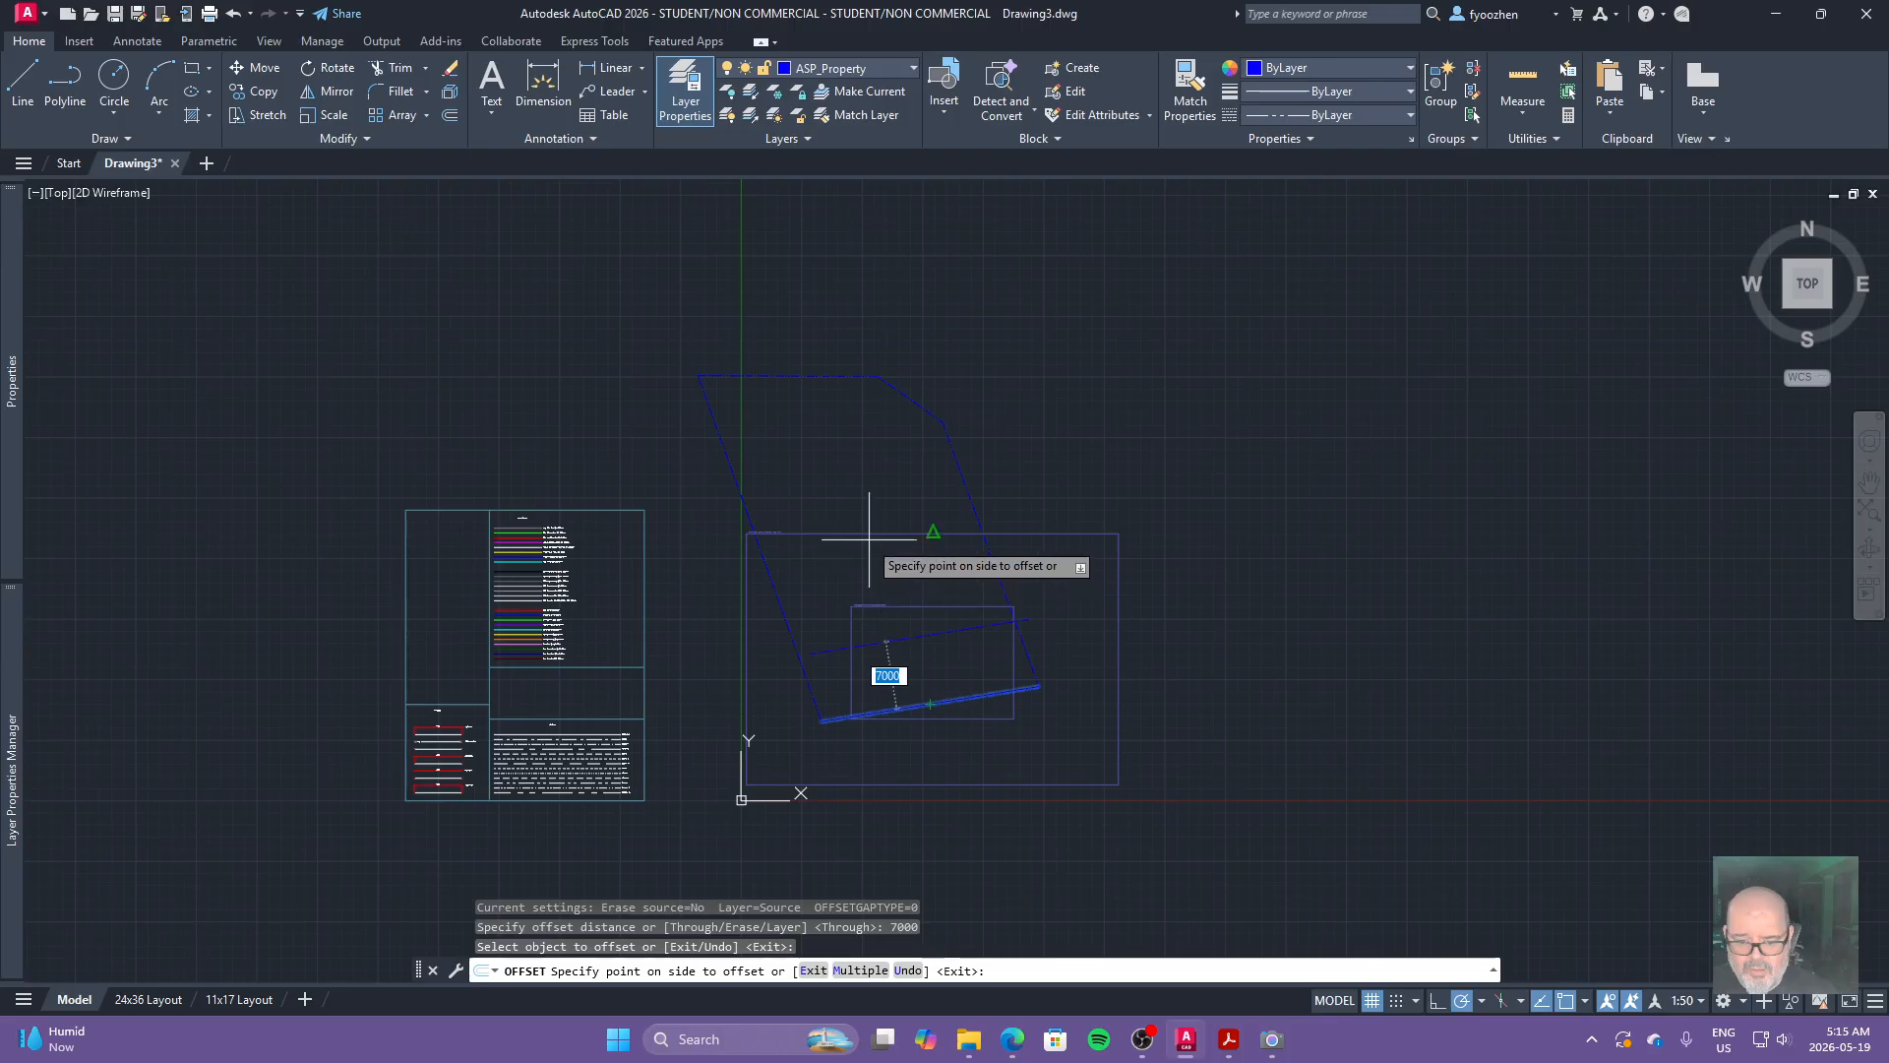
left_click(897, 631)
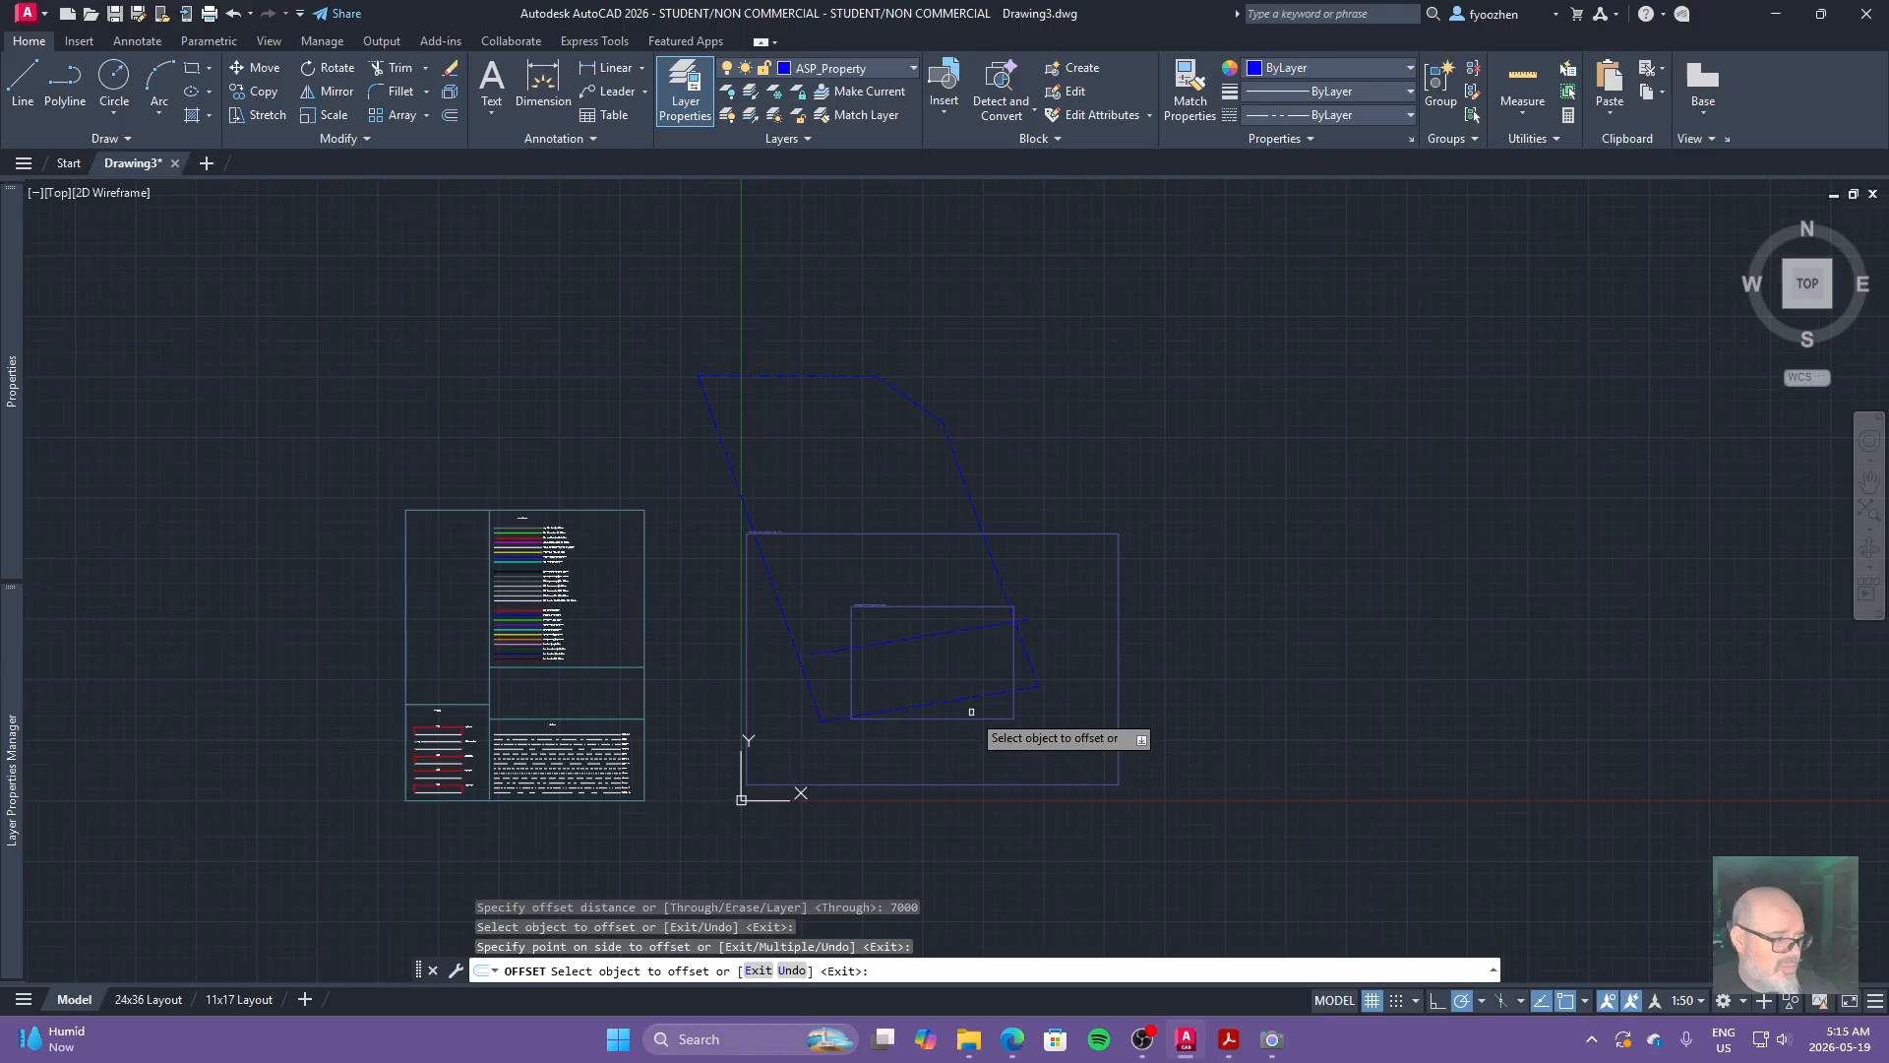
key("Escape")
key("Escape")
key("Escape")
Try to offset lot 60's west boundary line by 1.2 toward the inside of the lot.
type("o")
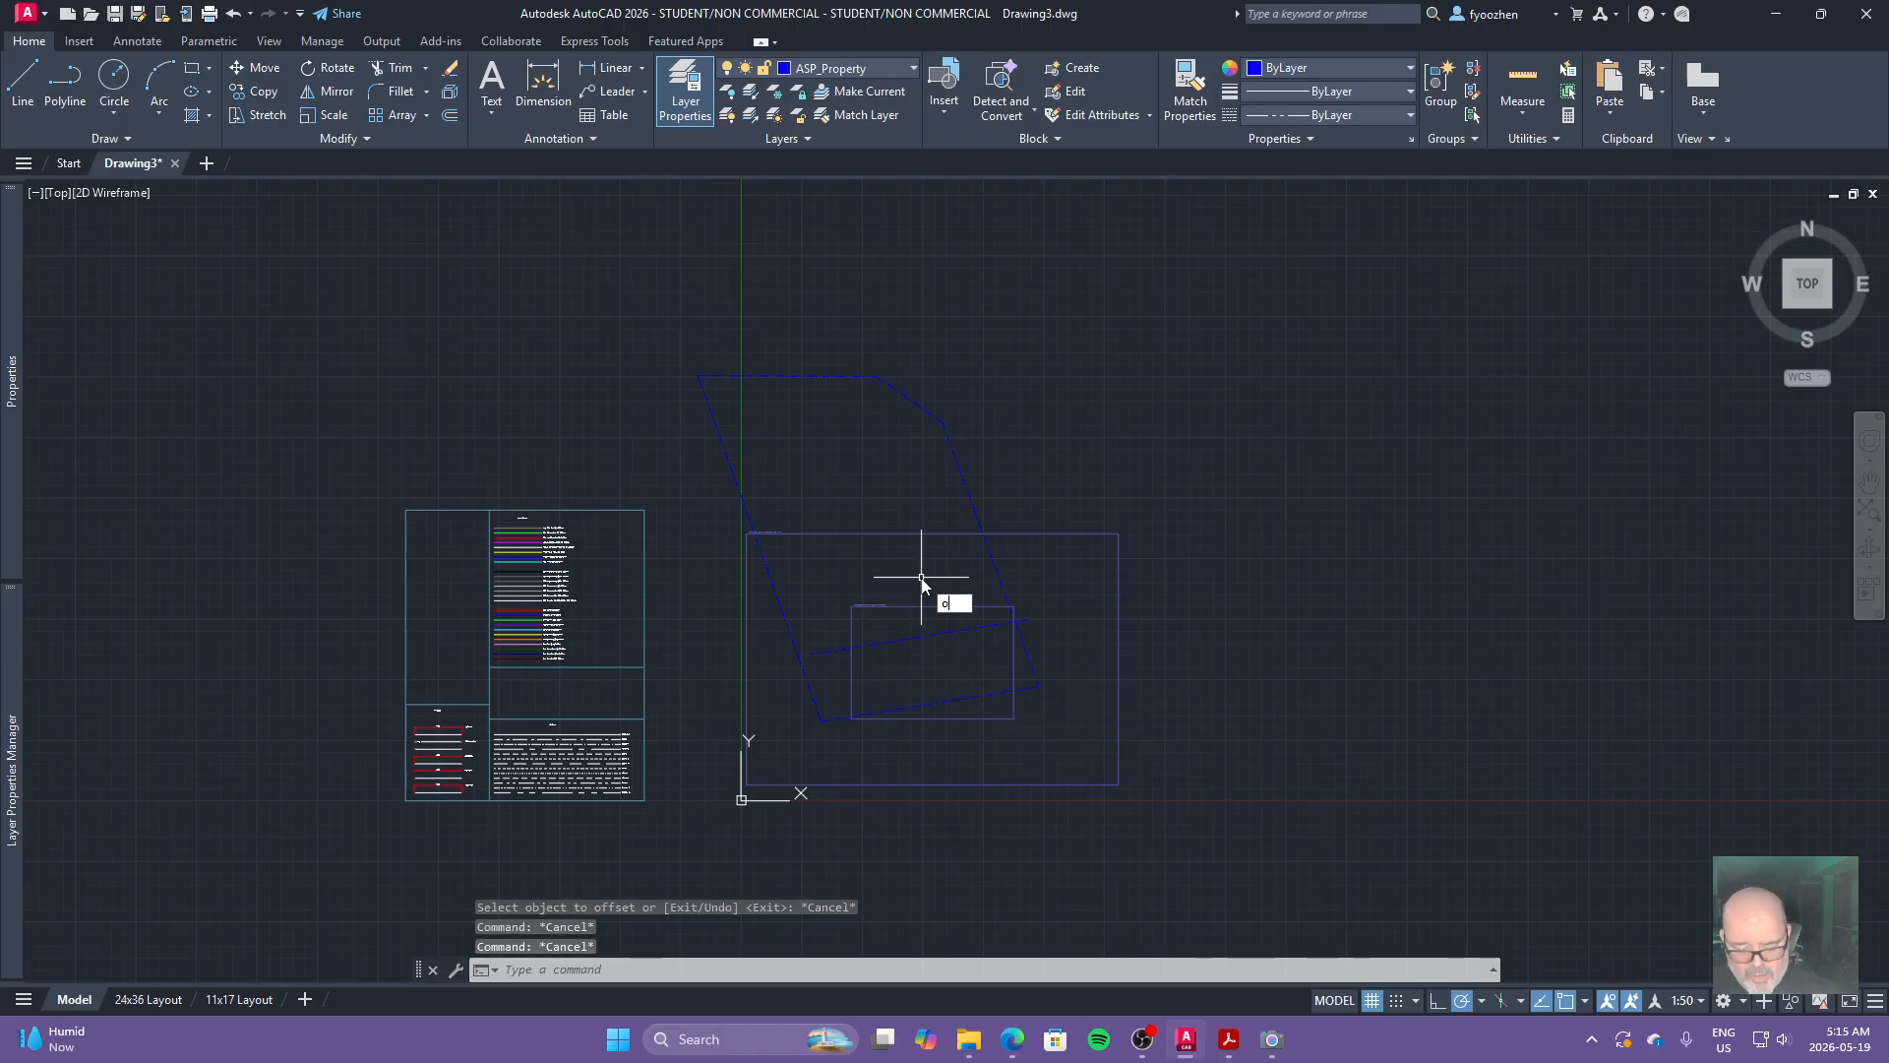
key("Return")
type("1.2")
key("Return")
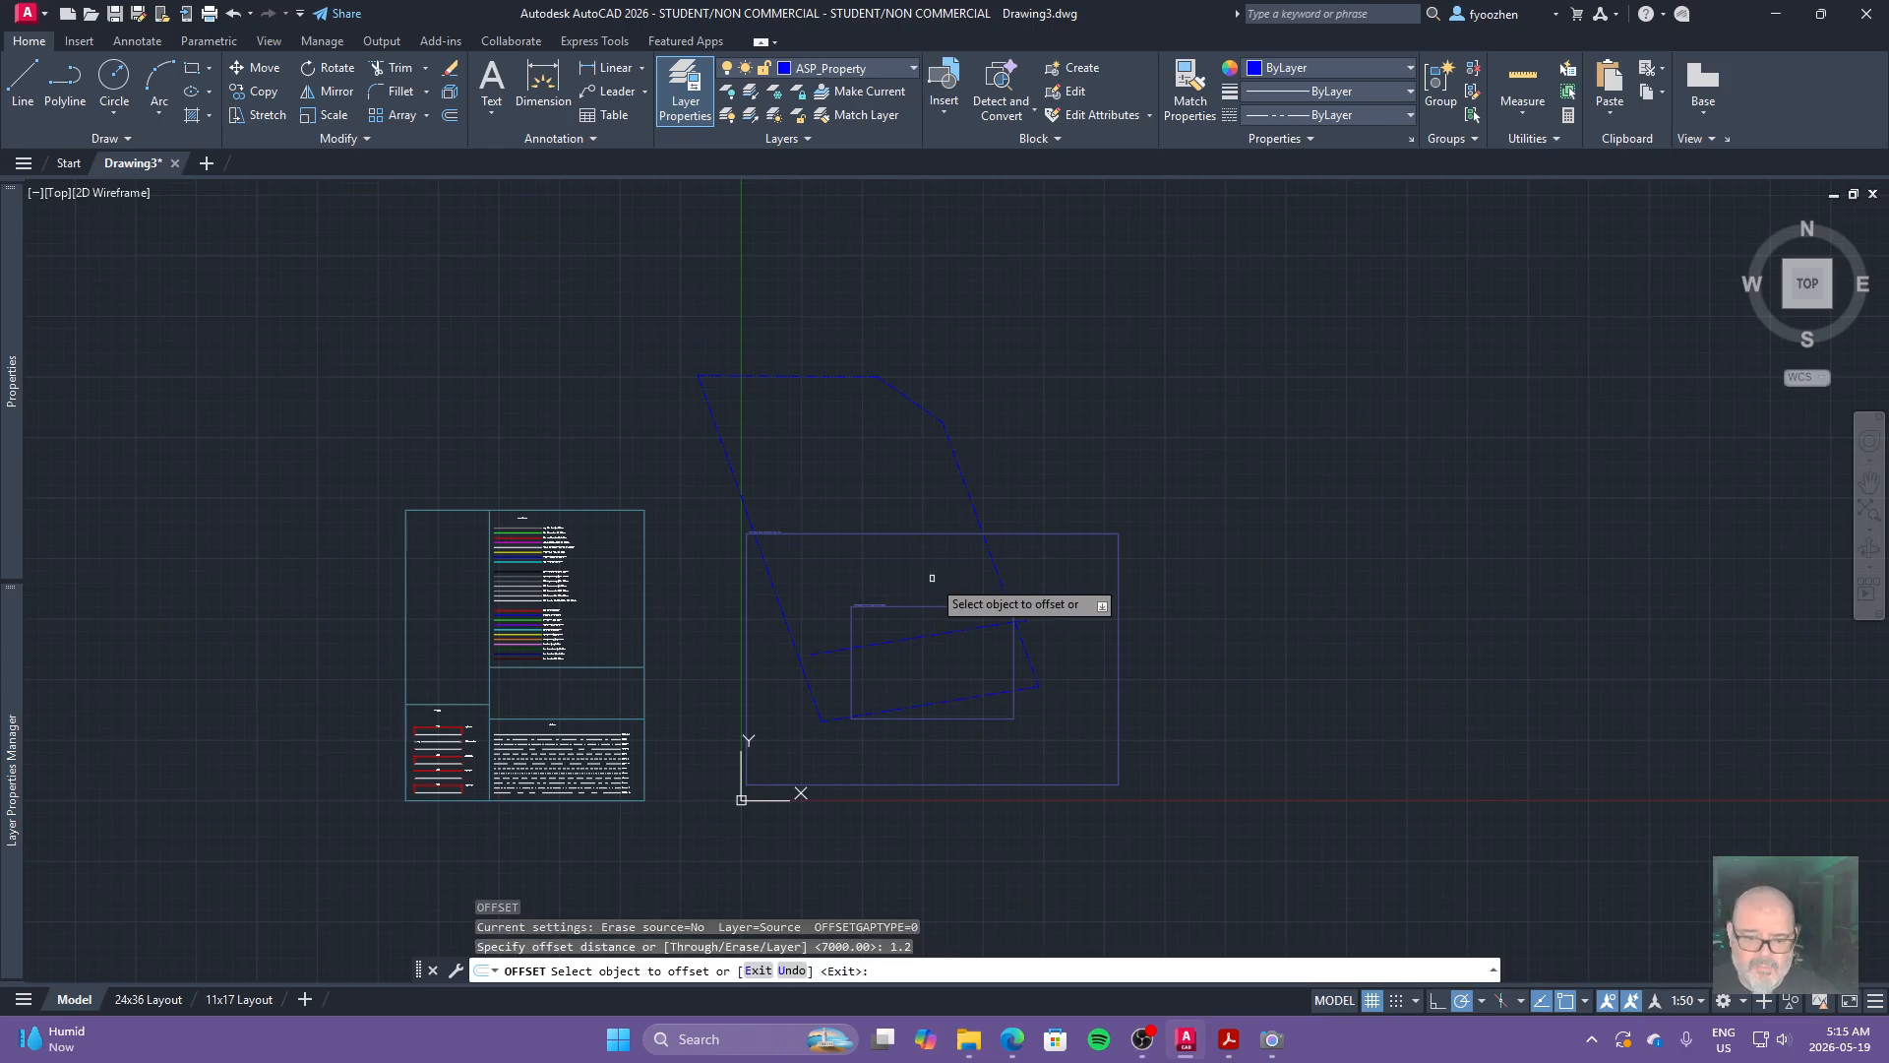
left_click(783, 619)
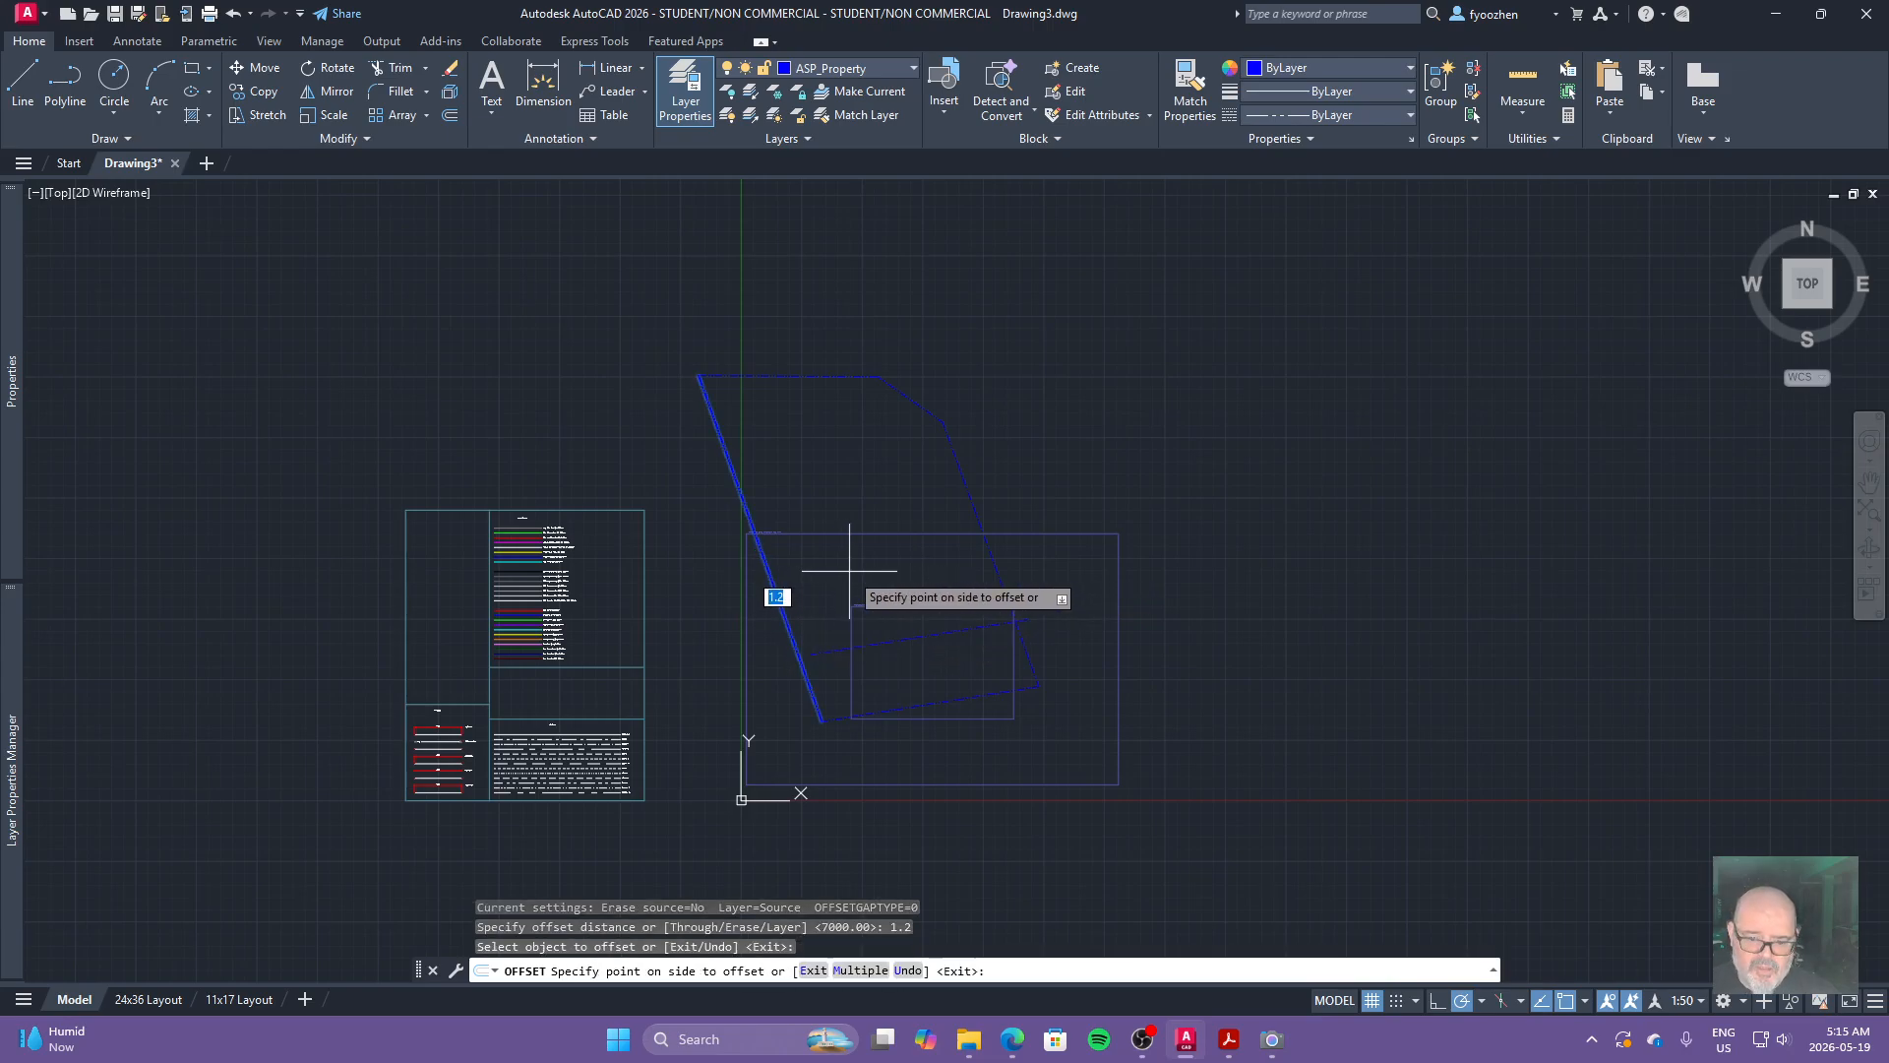
key("ctrl+z")
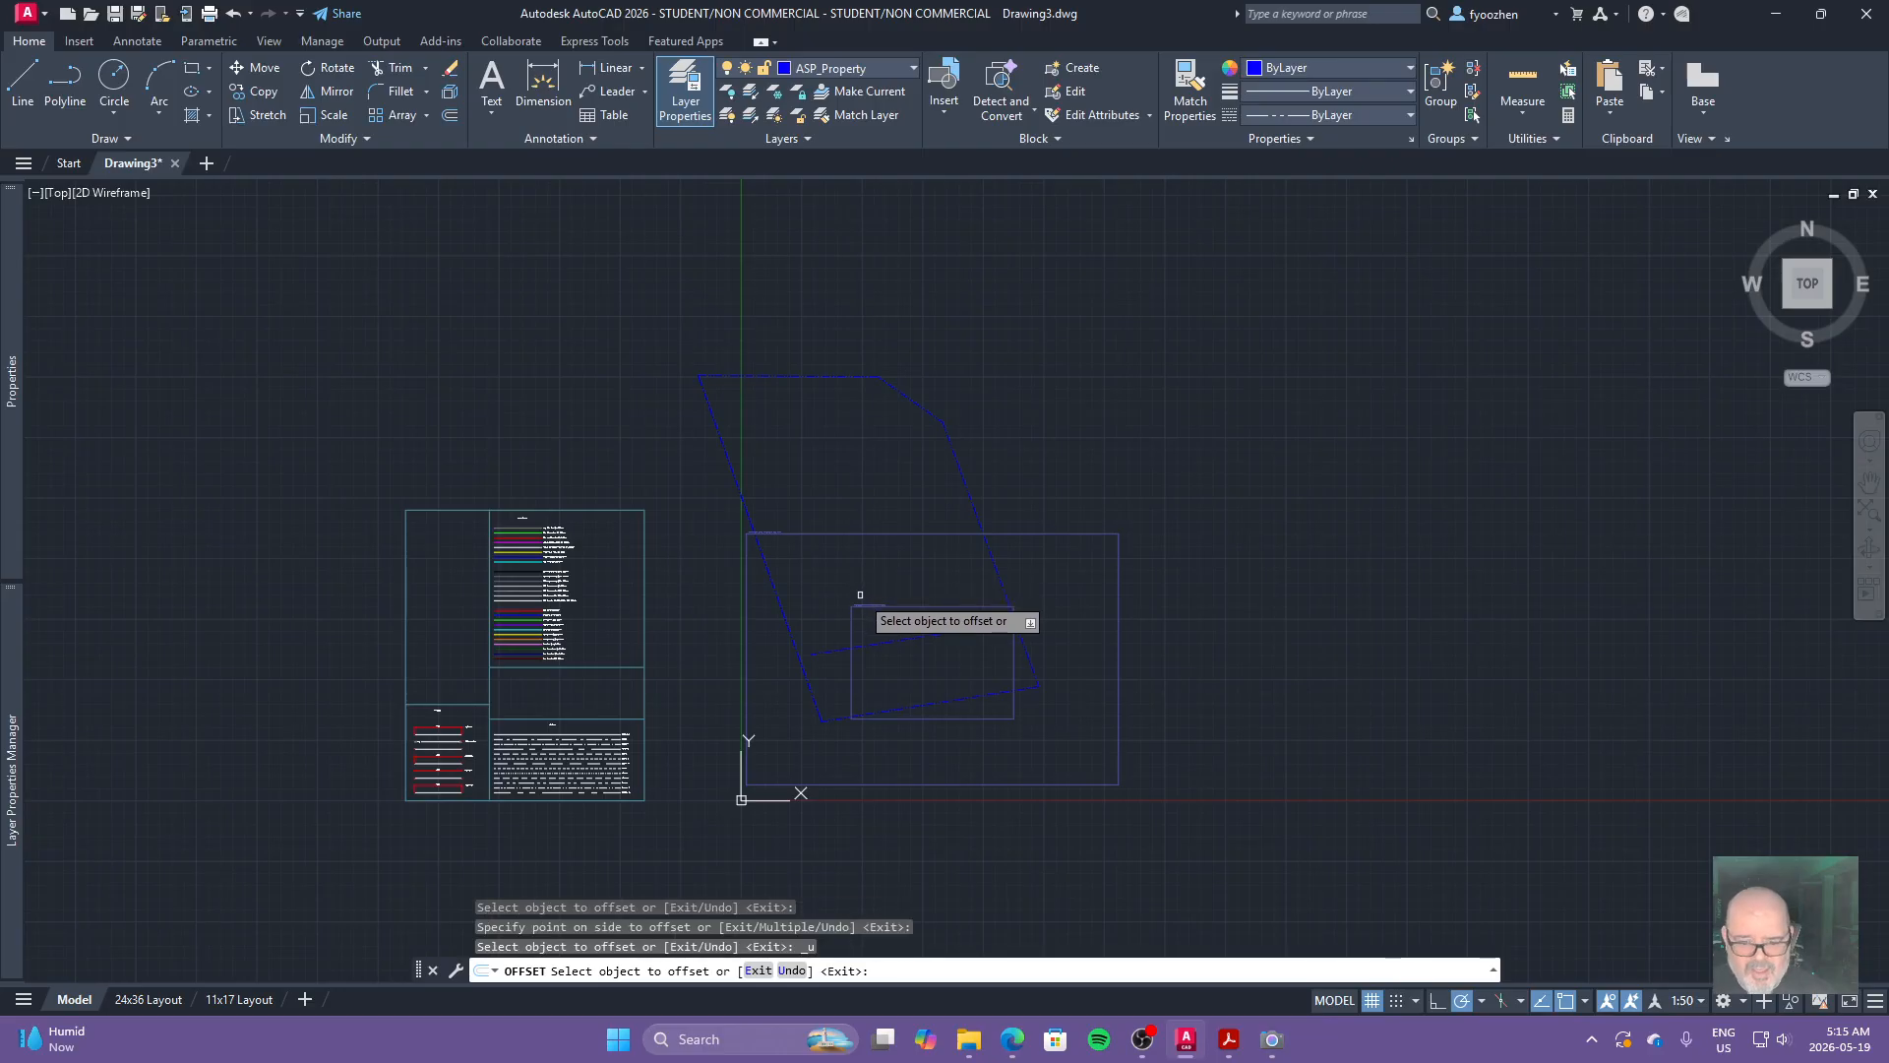
key("Escape")
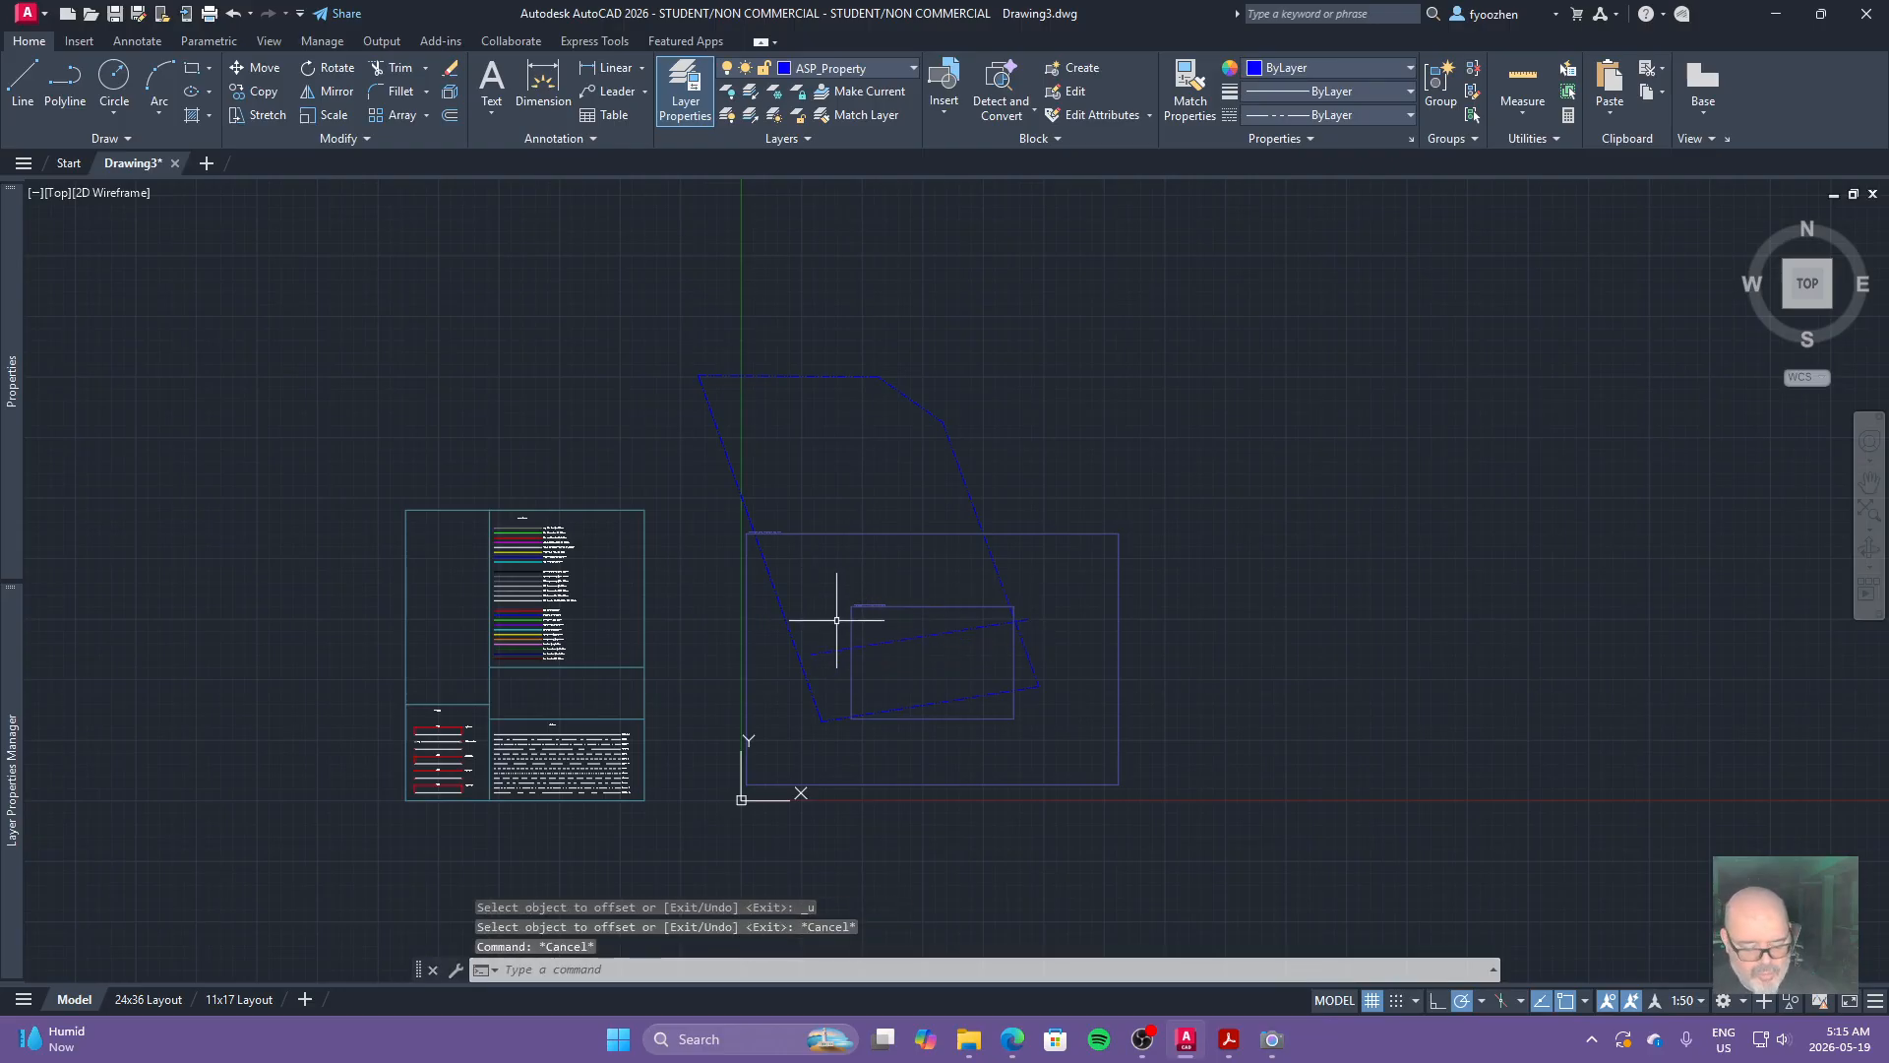
Offset lot 60's west boundary line 1200 toward the inside of the lot.
type("o")
key("Return")
type("1200")
key("Return")
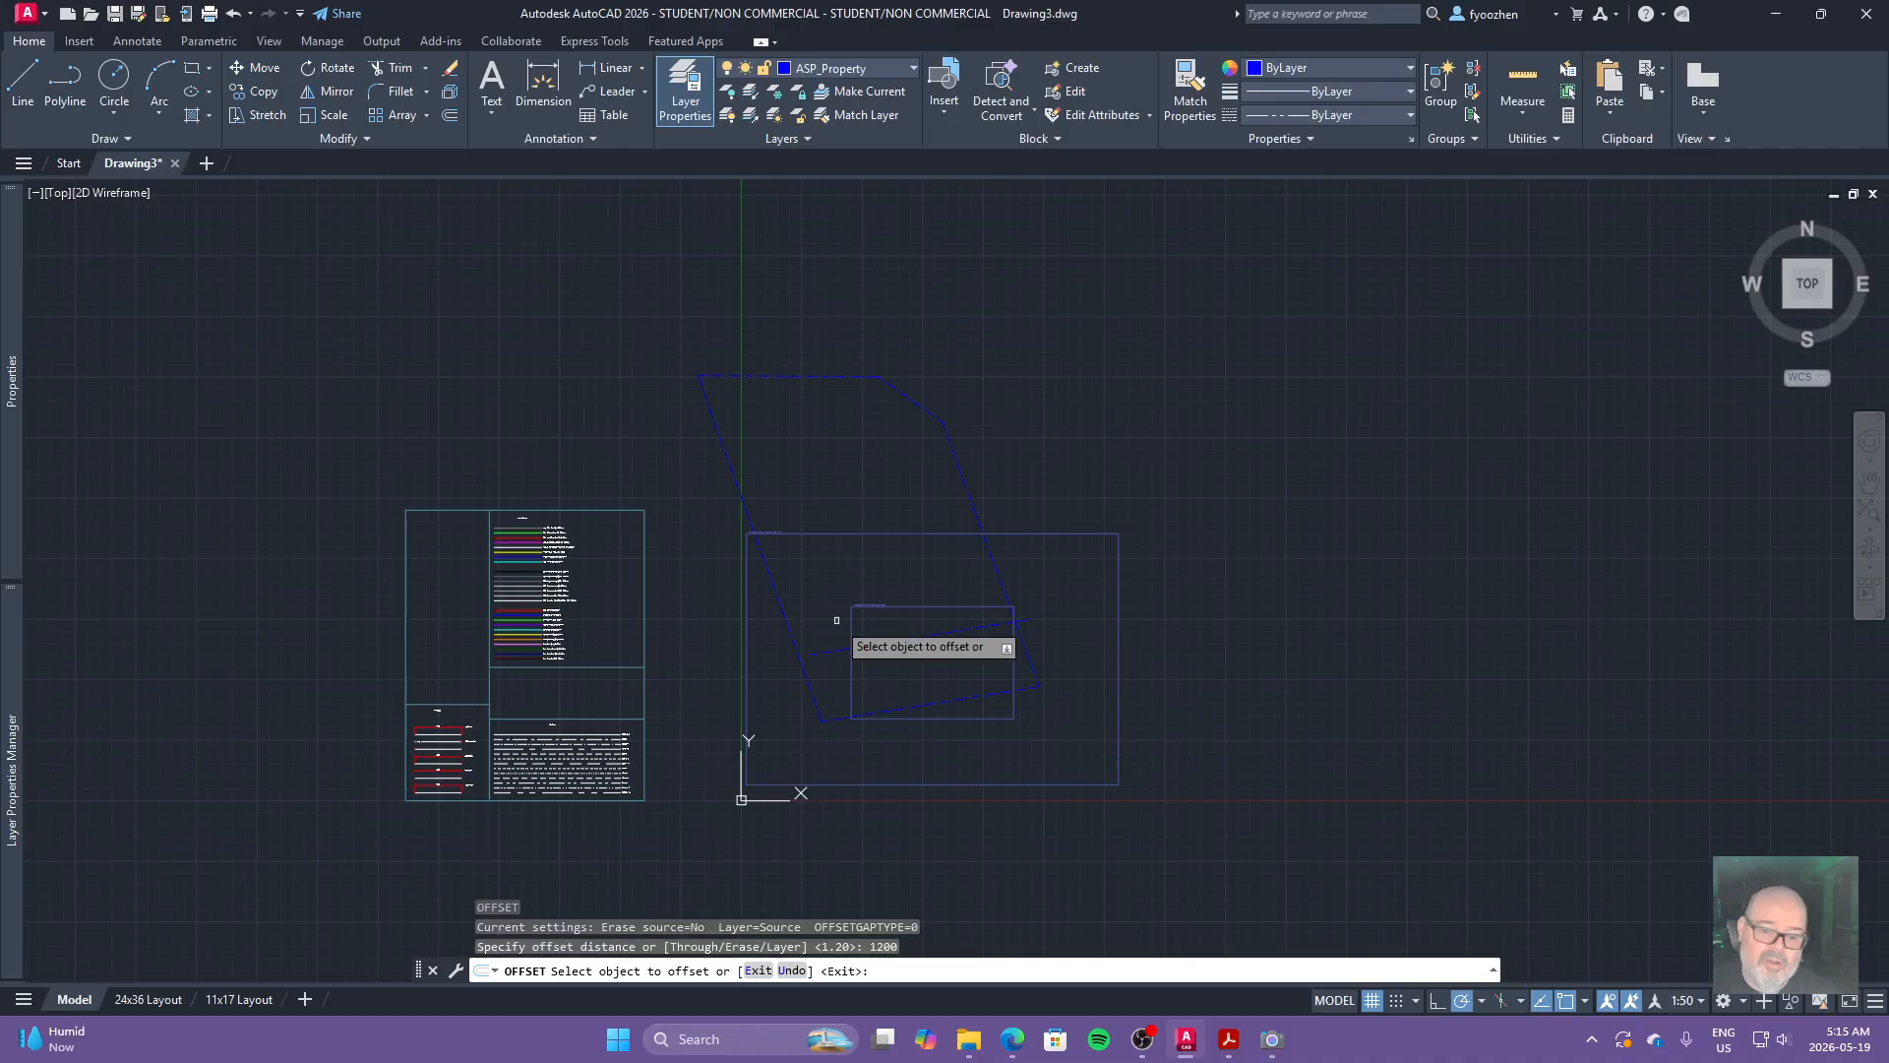
left_click(783, 614)
left_click(925, 641)
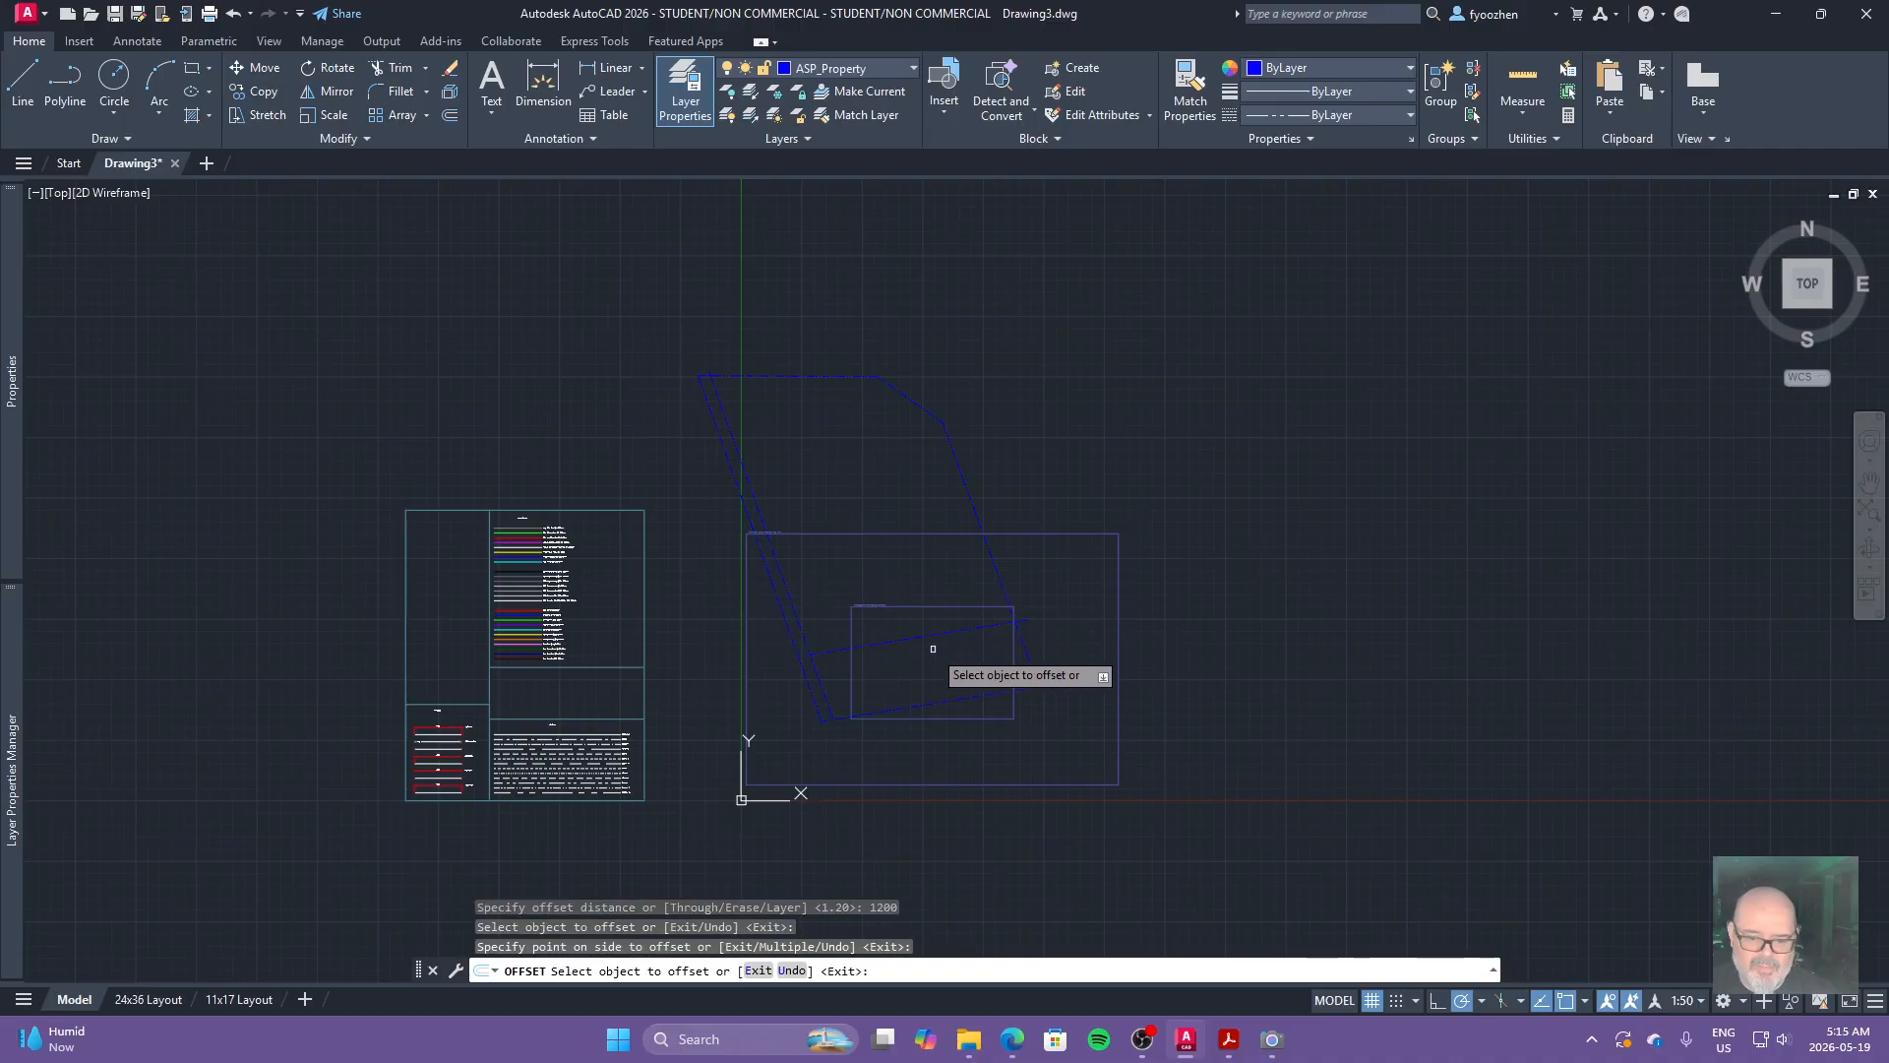
key("Escape")
key("Escape")
key("Escape")
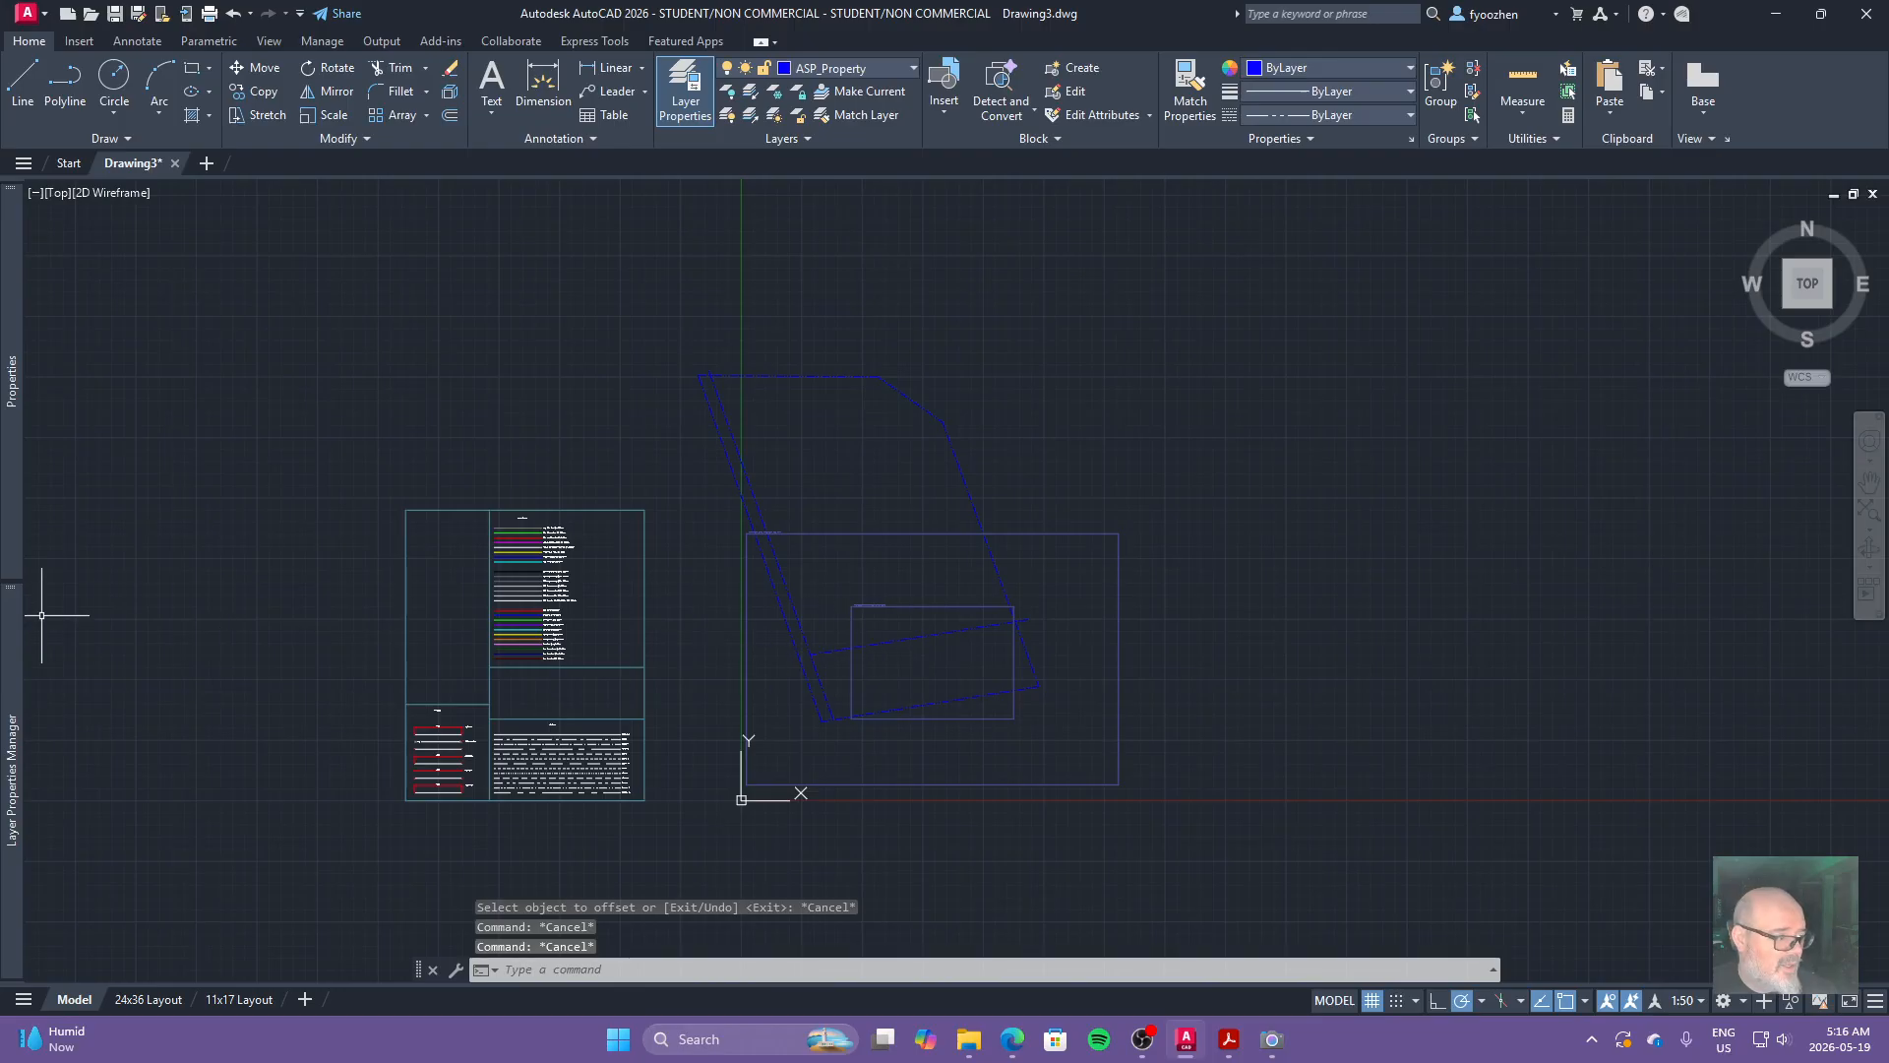
key("Escape")
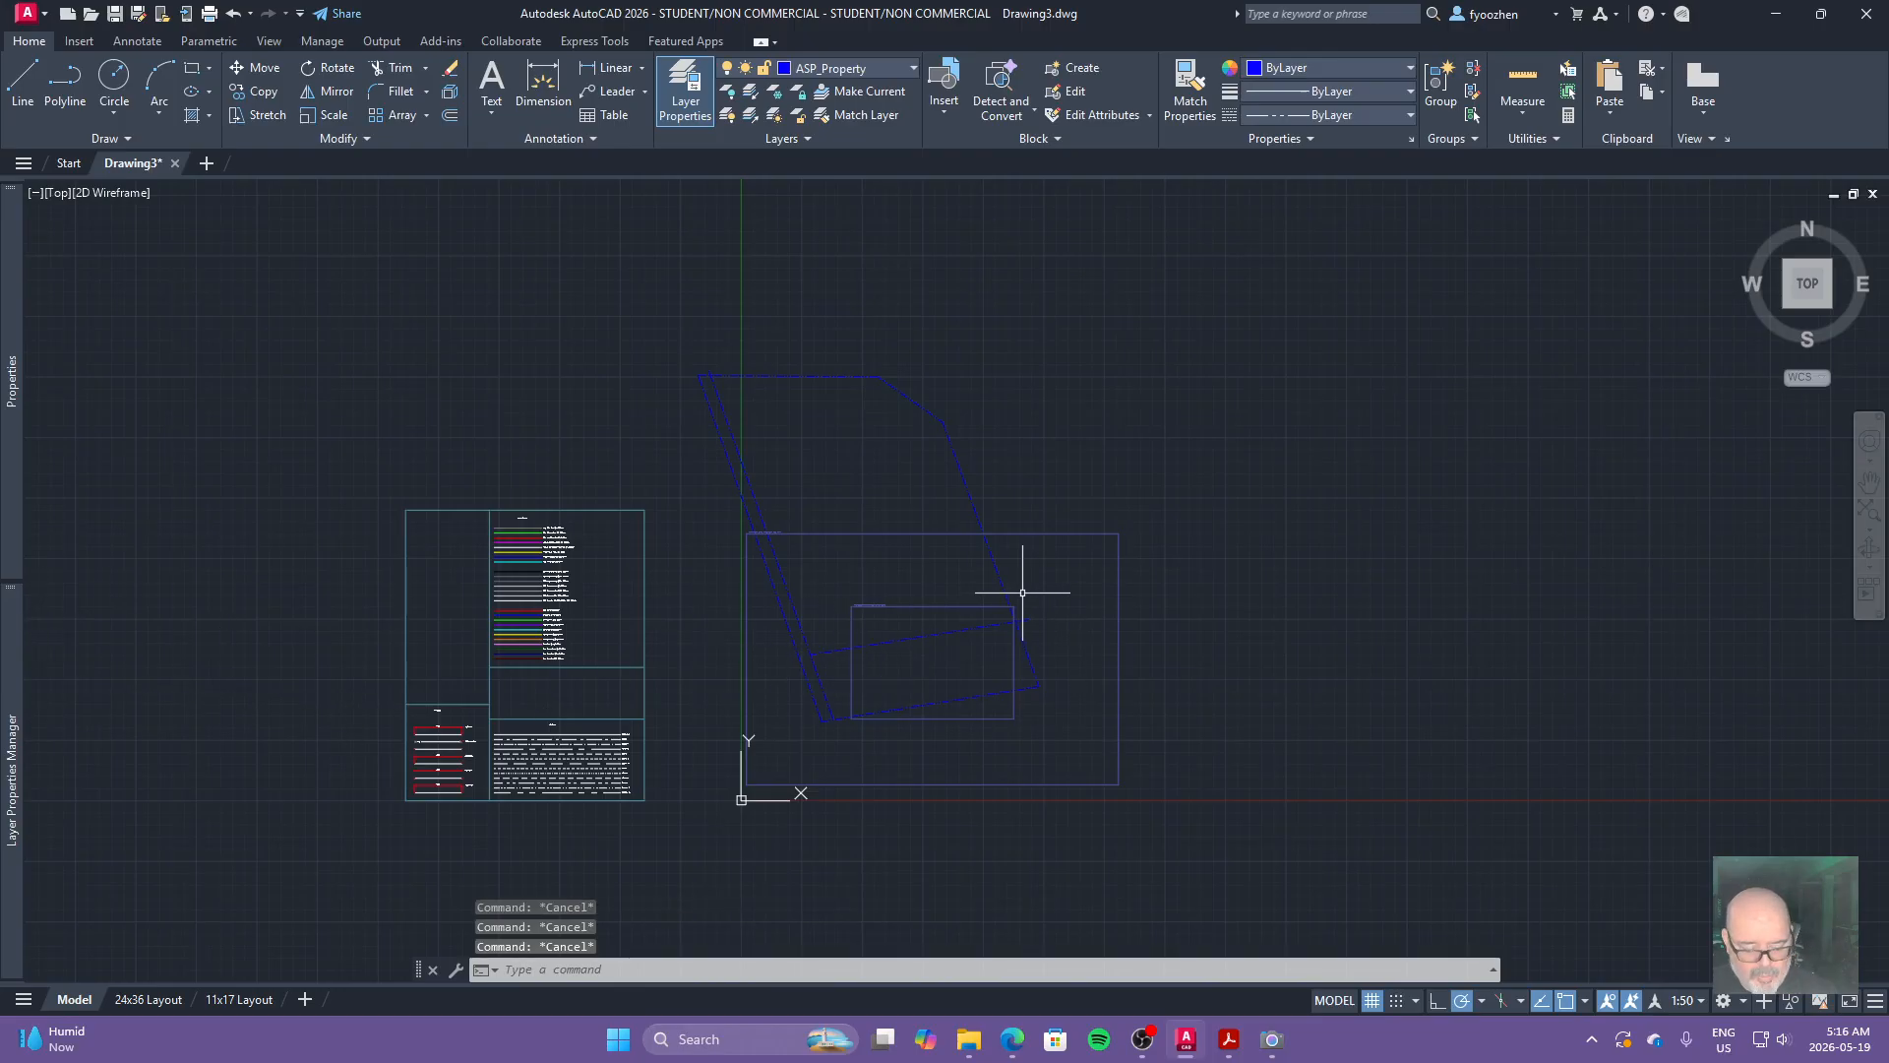
Offset lot 60's east boundary line and the diagonal northeast boundary line 3500 toward the inside of the lot.
type("o")
key("Return")
type("3500")
key("Return")
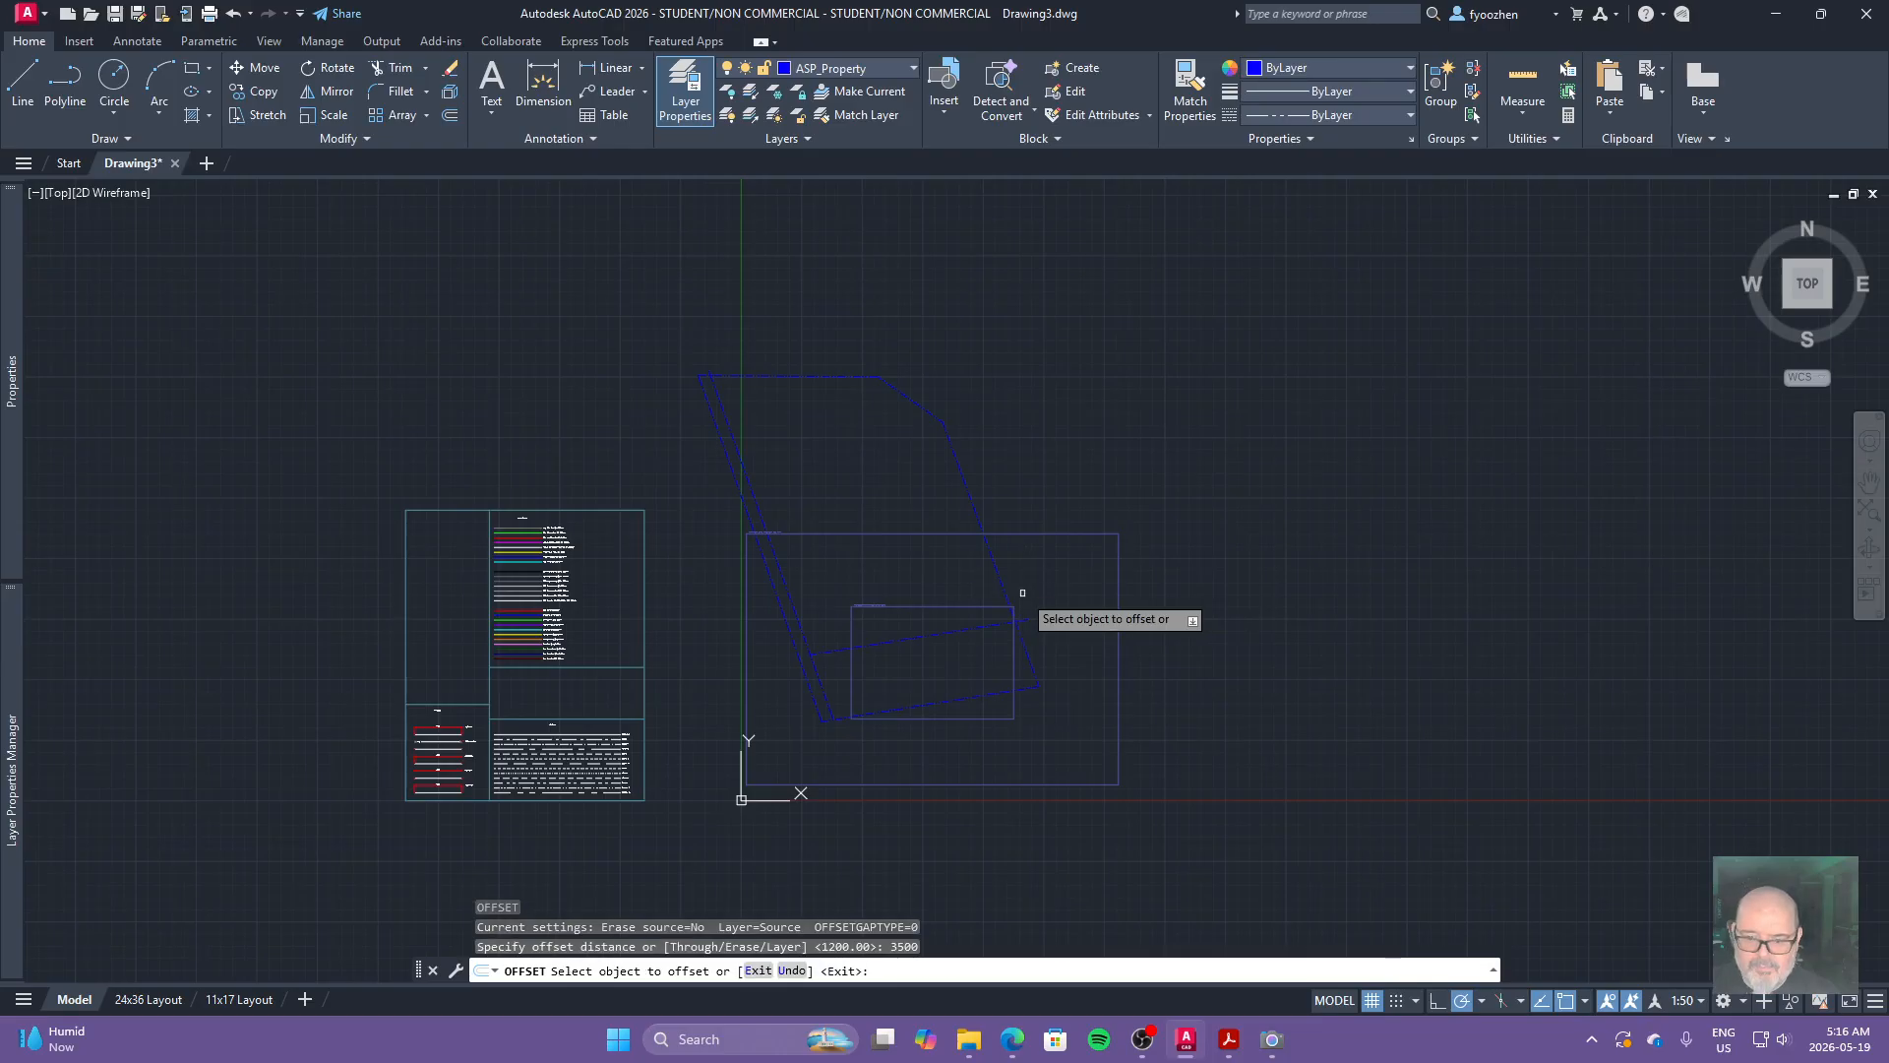
left_click(1001, 582)
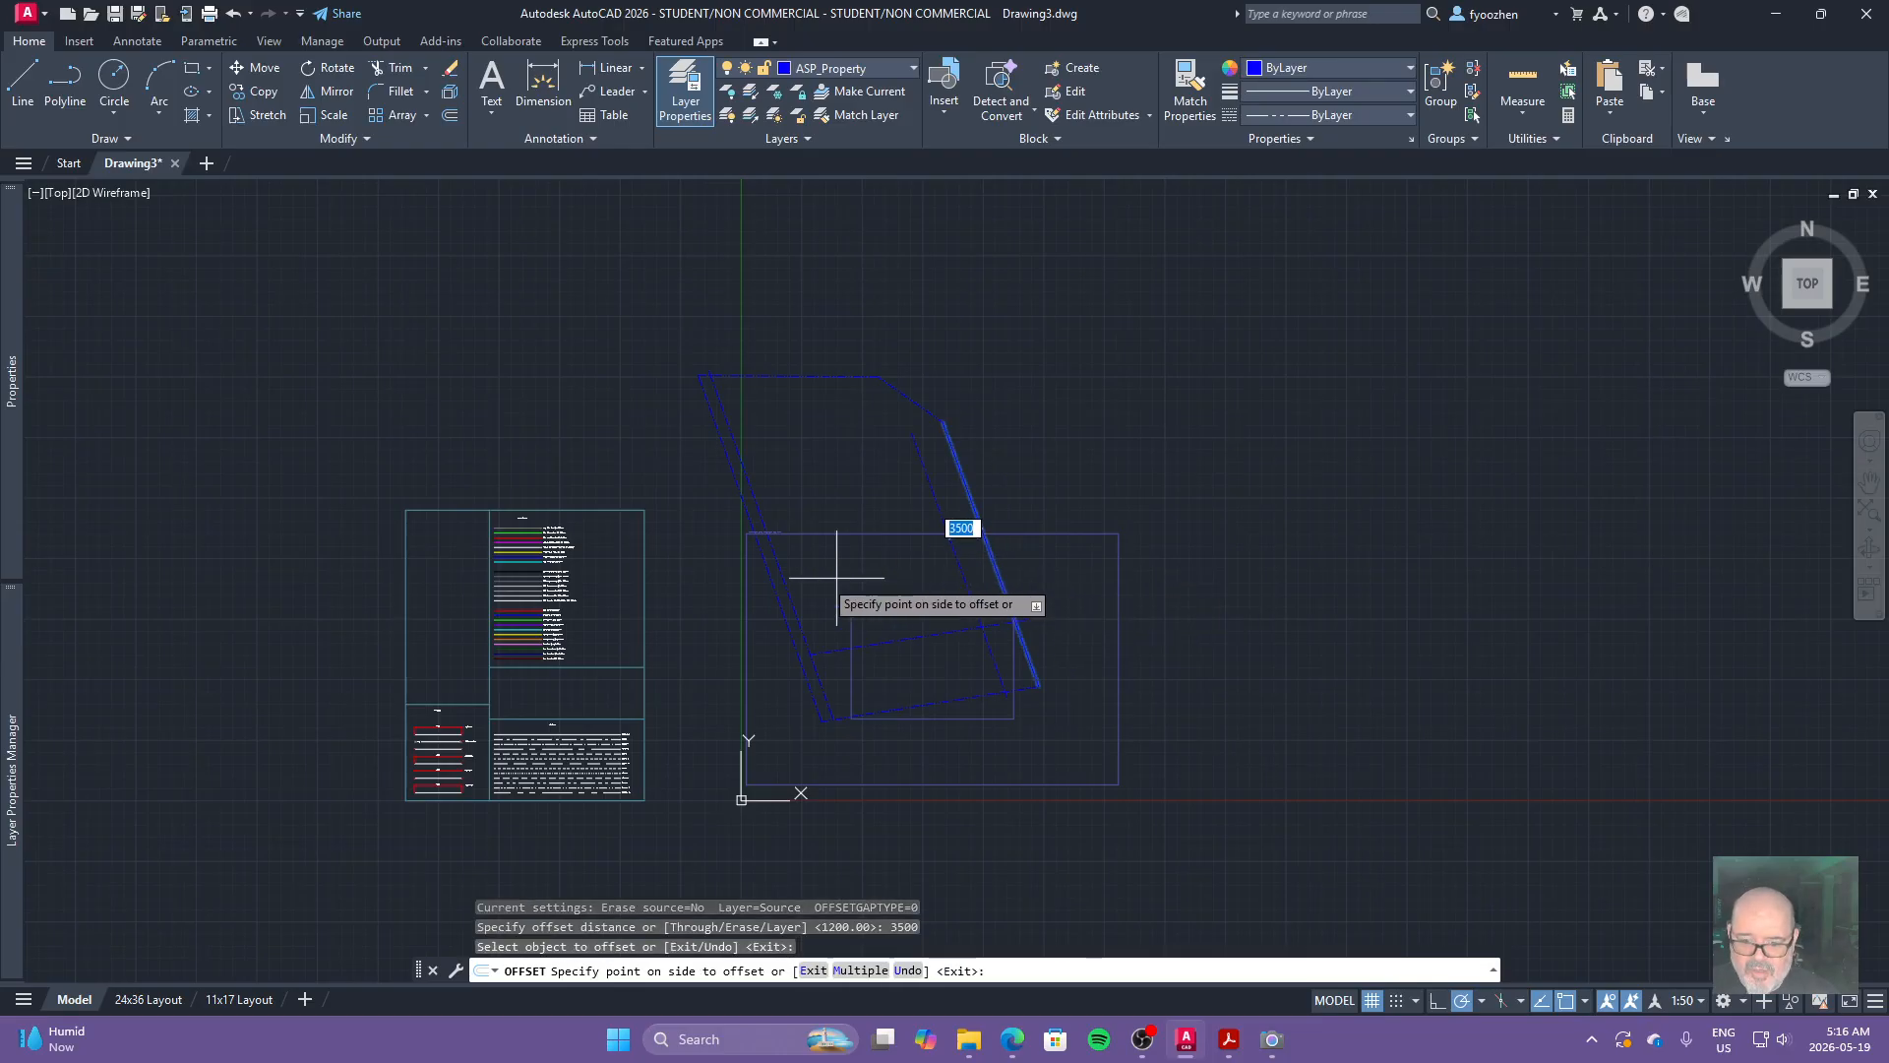
left_click(904, 637)
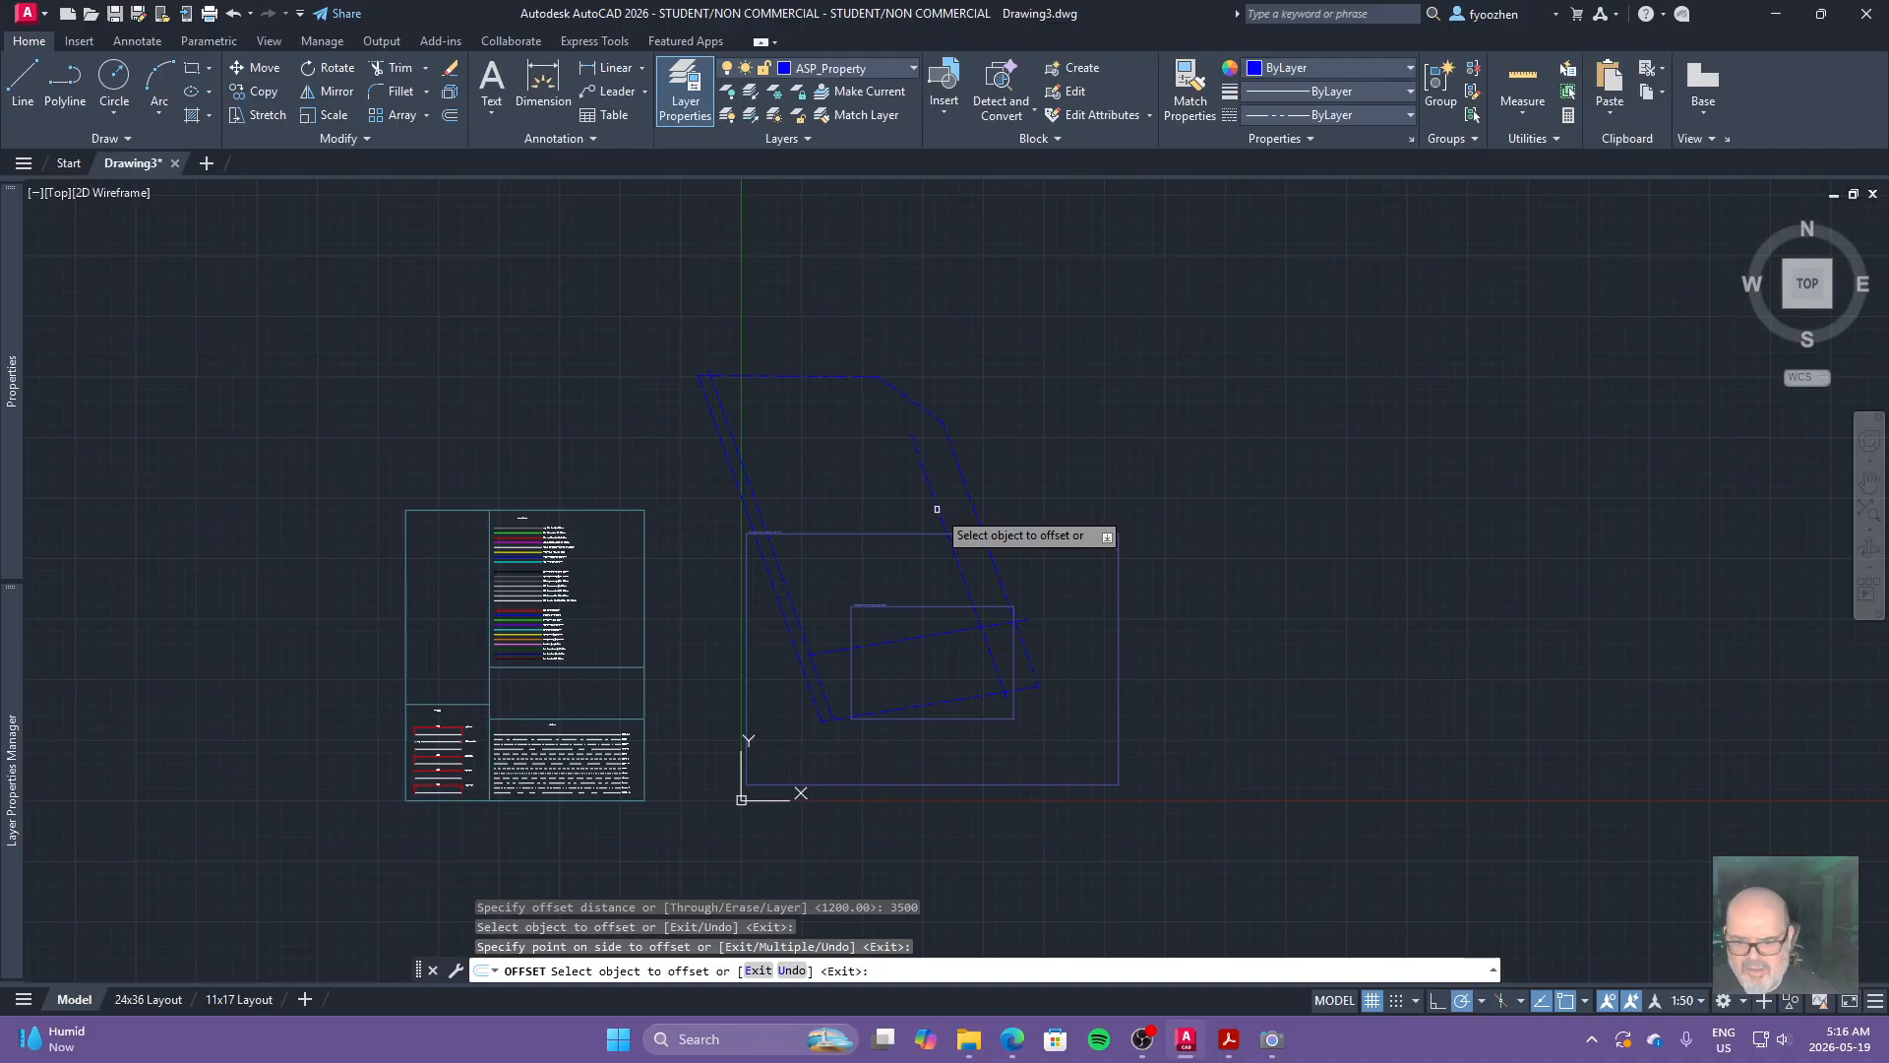
left_click(909, 398)
left_click(876, 463)
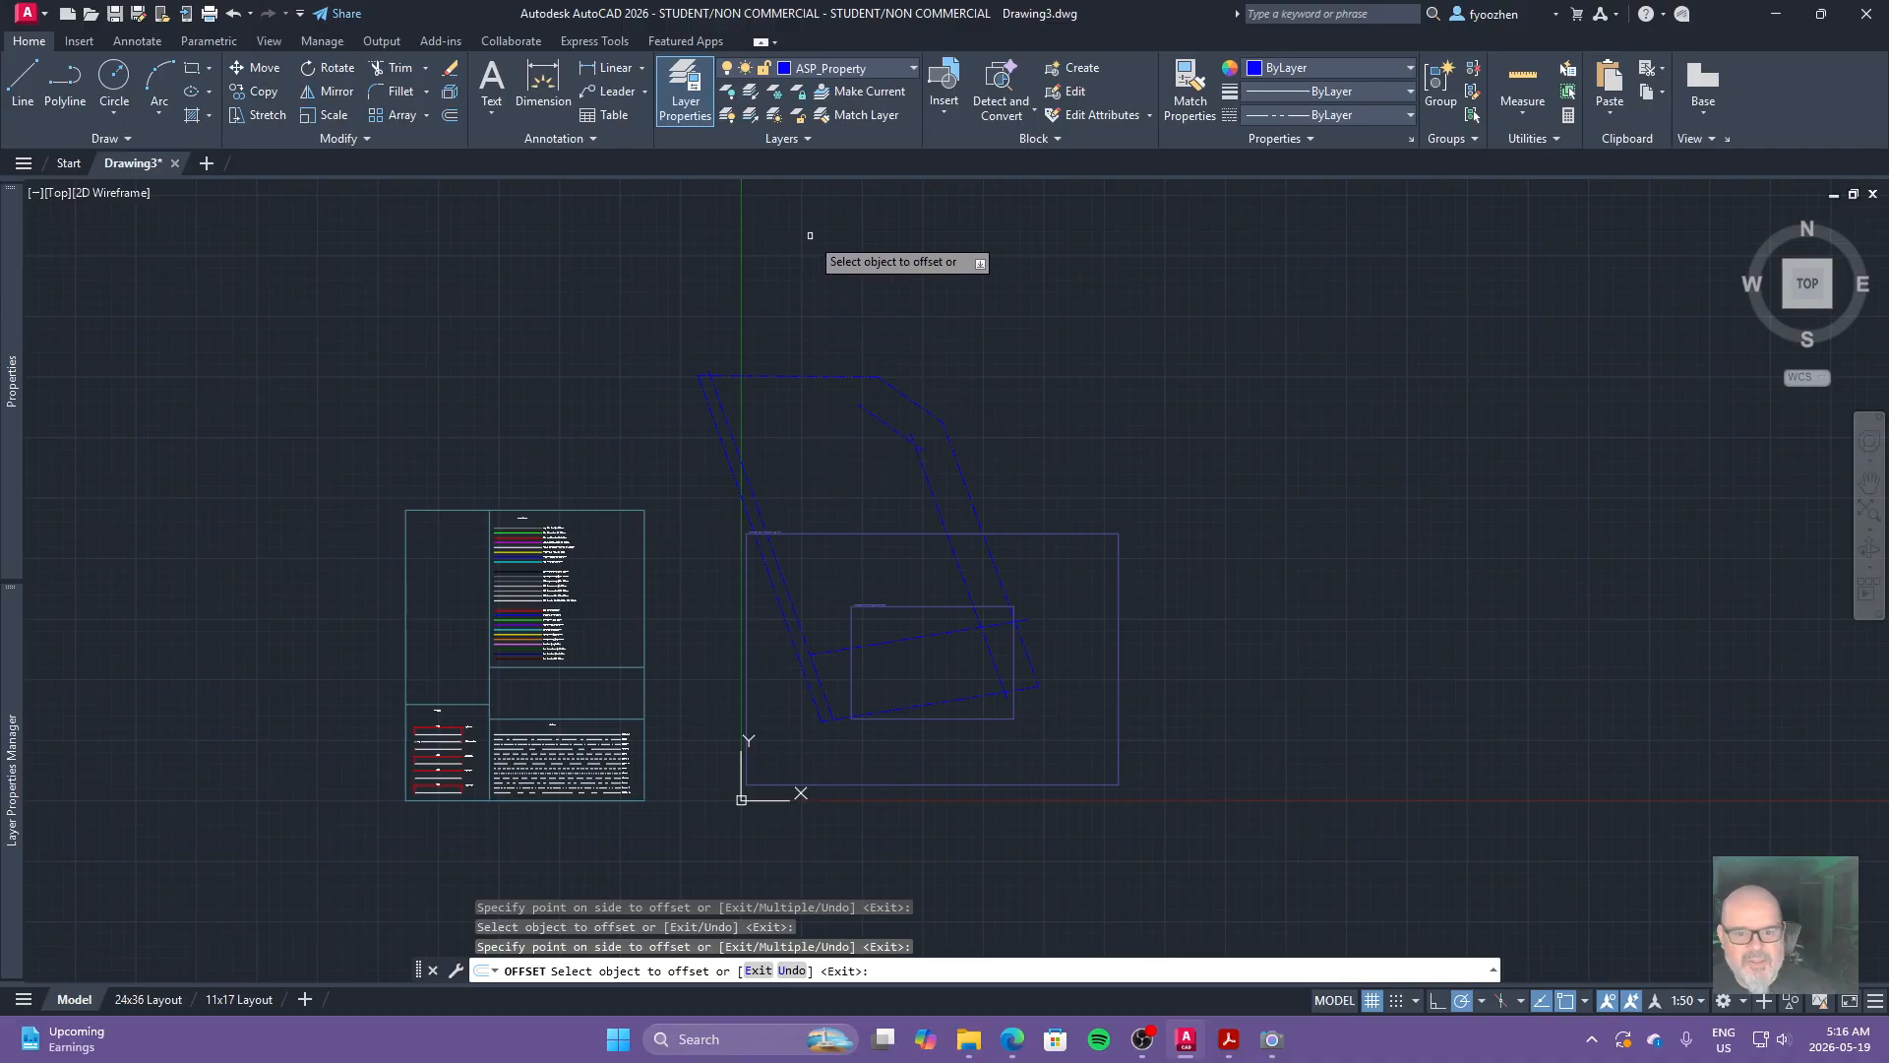
key("Escape")
key("Escape")
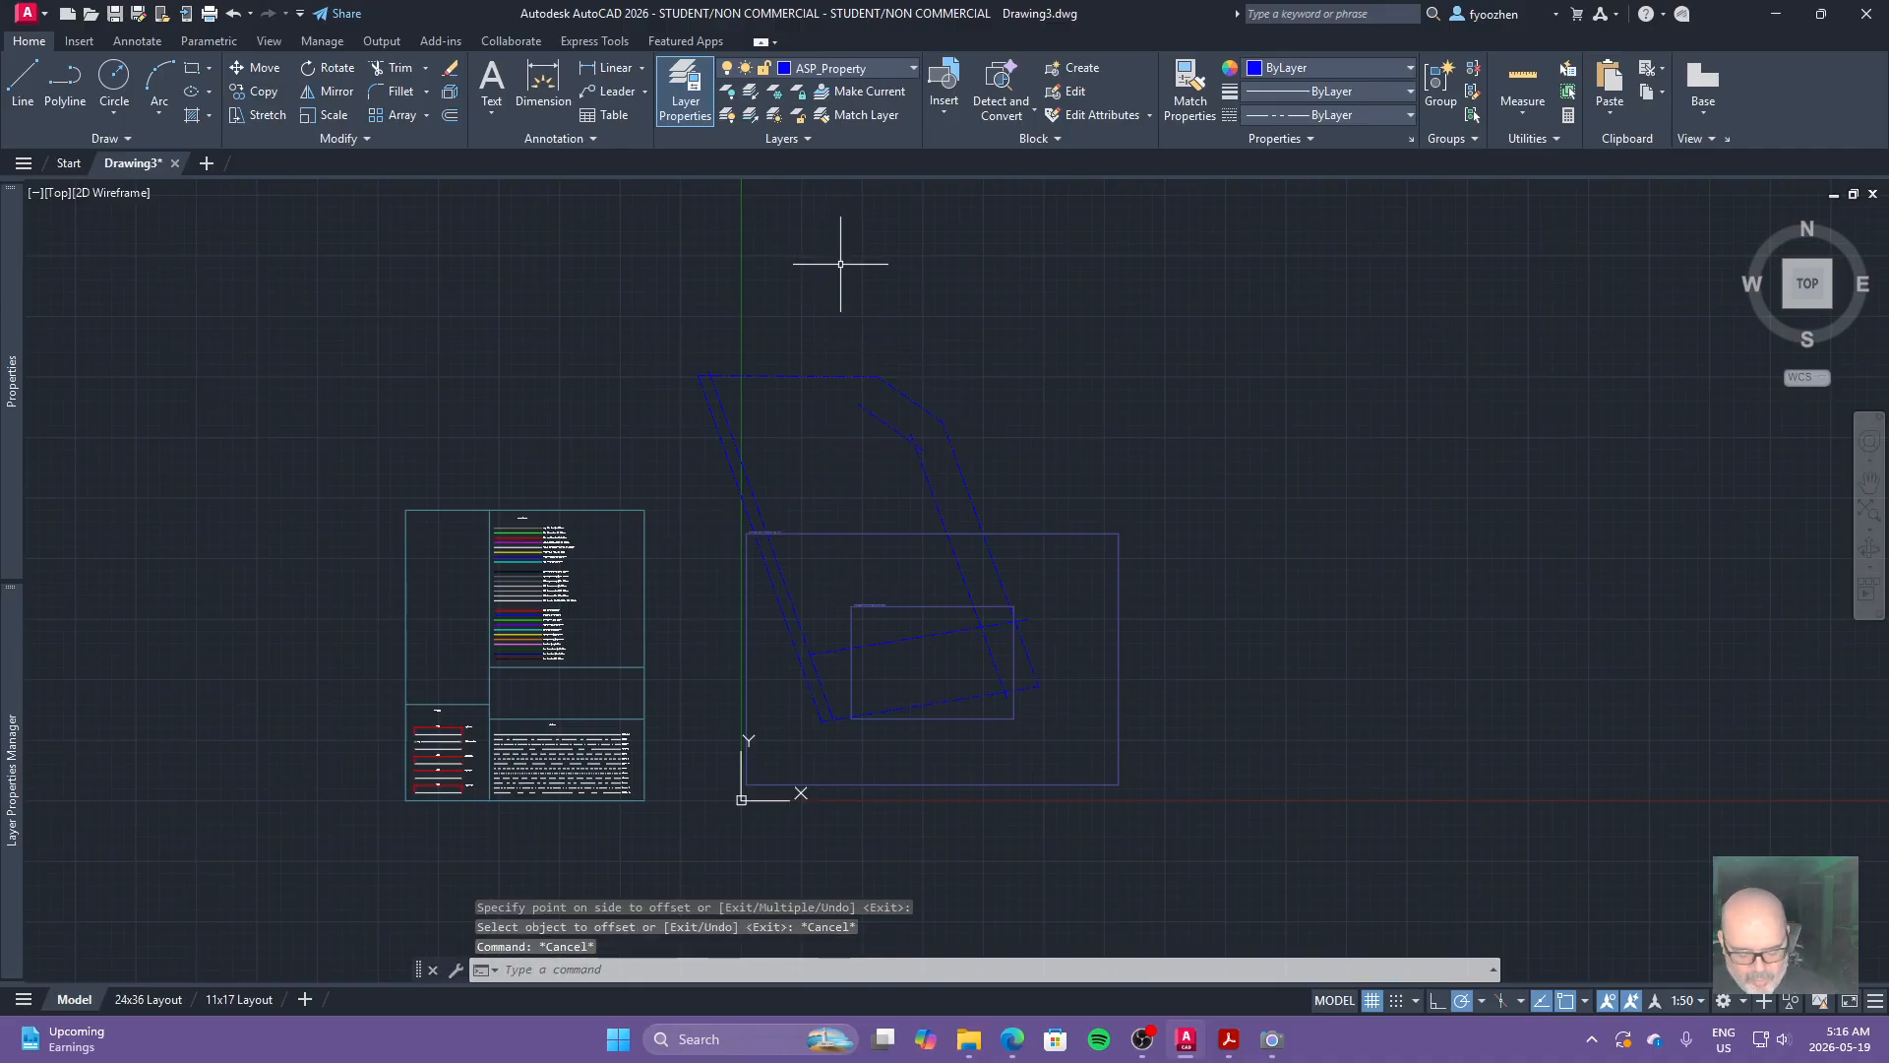
Offset lot 60's north boundary line 4500 toward the inside of the lot.
type("o45")
key("Return")
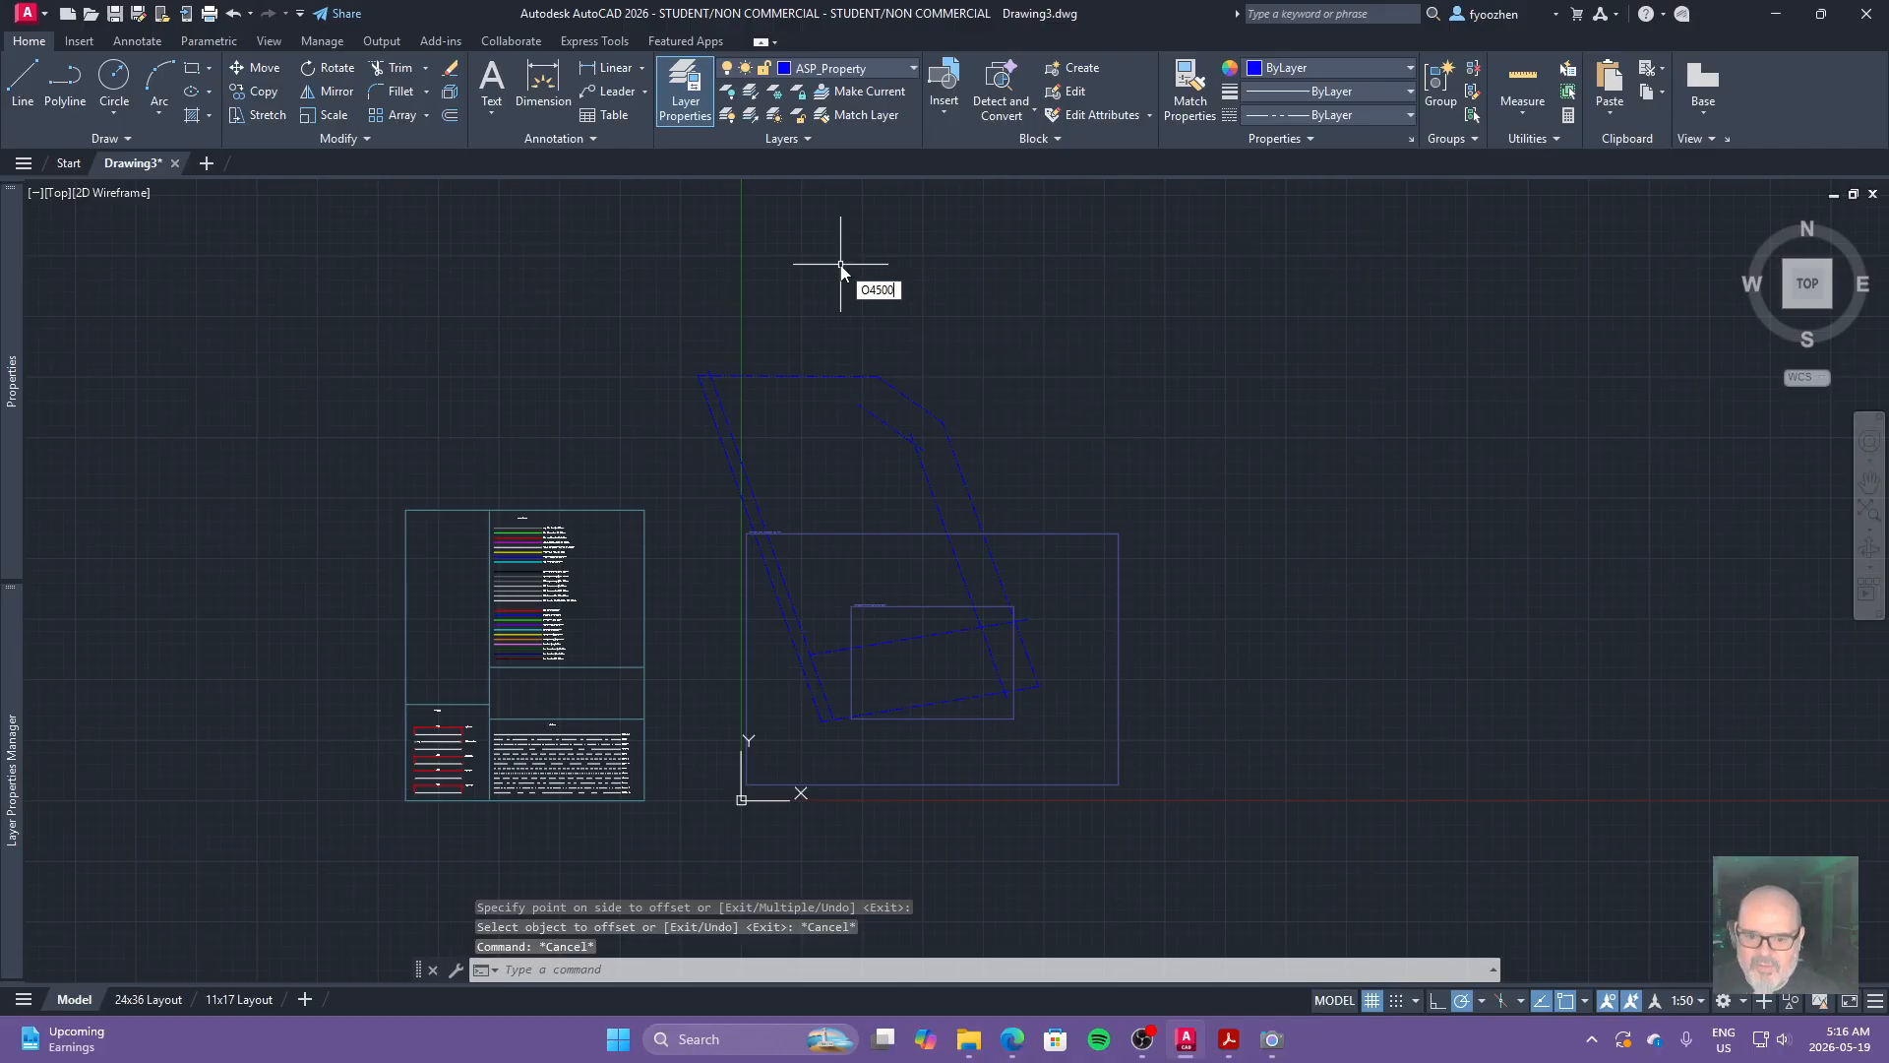
key("Escape")
key("Escape")
key("Escape")
type("o")
key("Return")
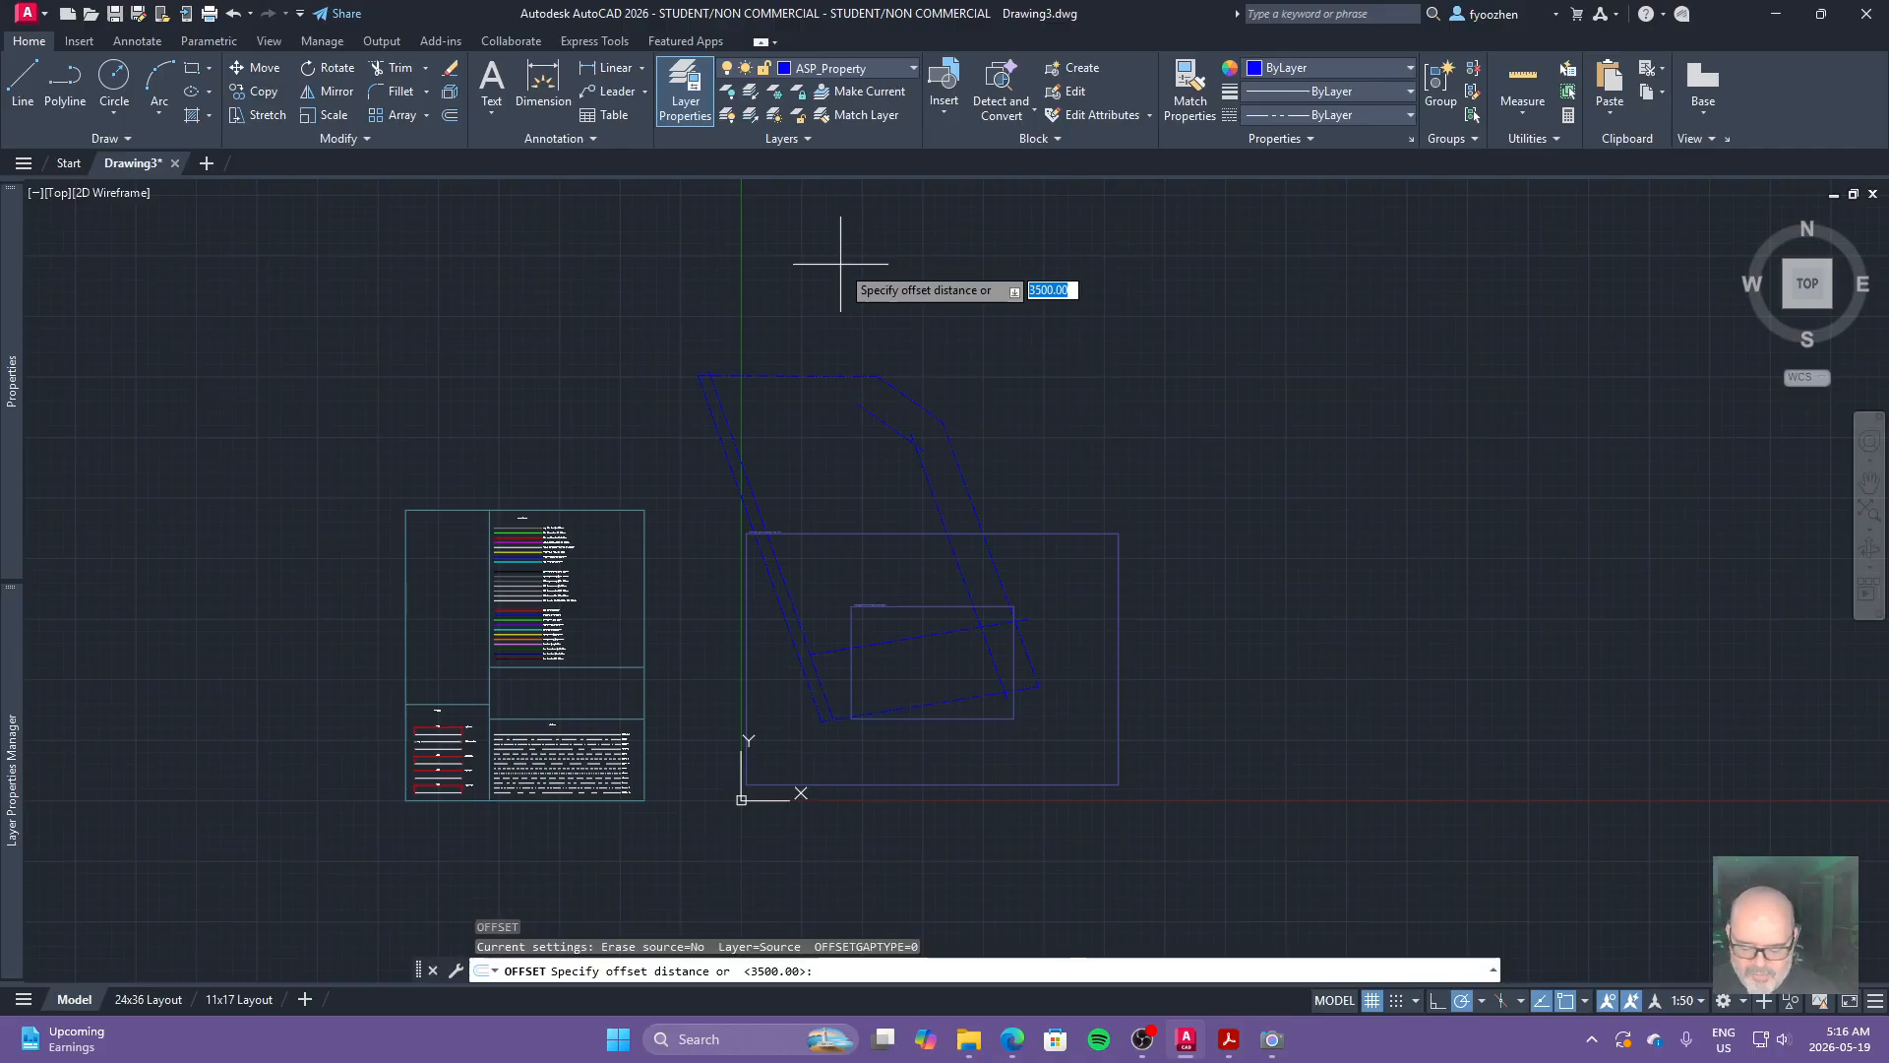
type("4500")
key("Return")
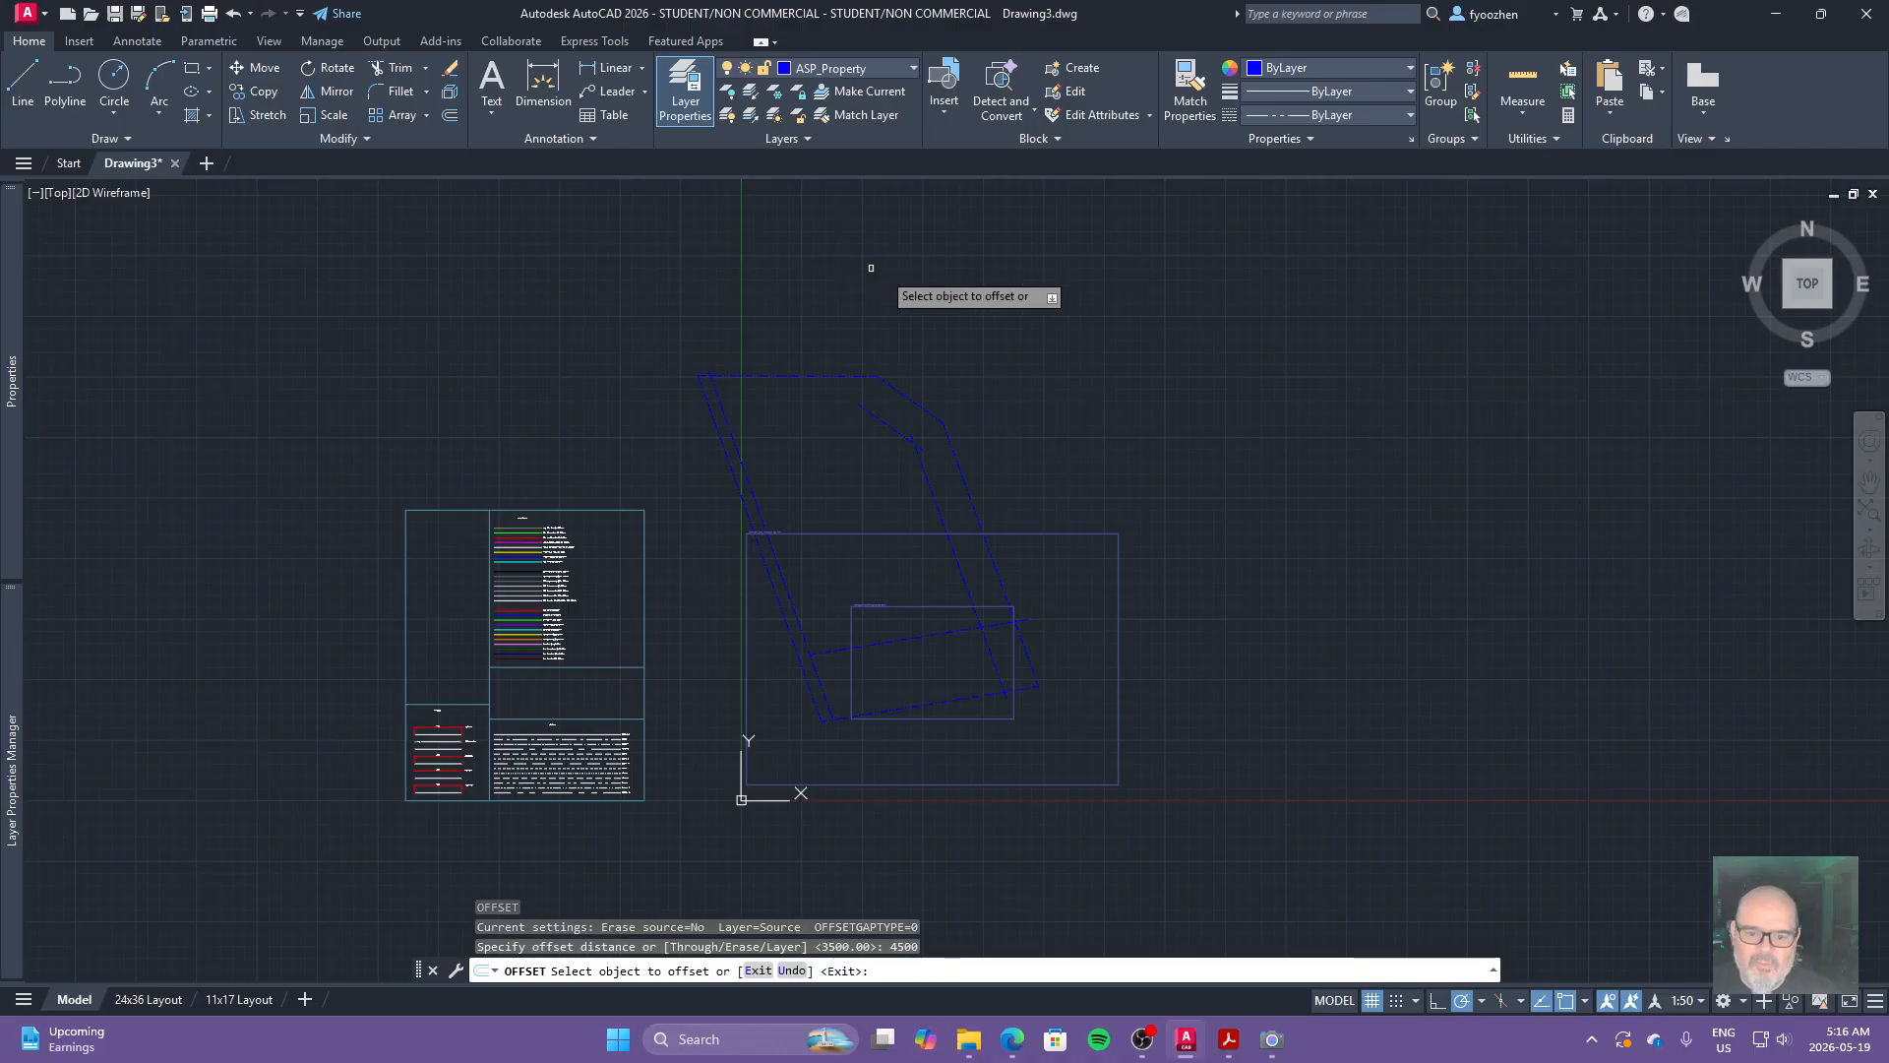
left_click(782, 376)
left_click(792, 472)
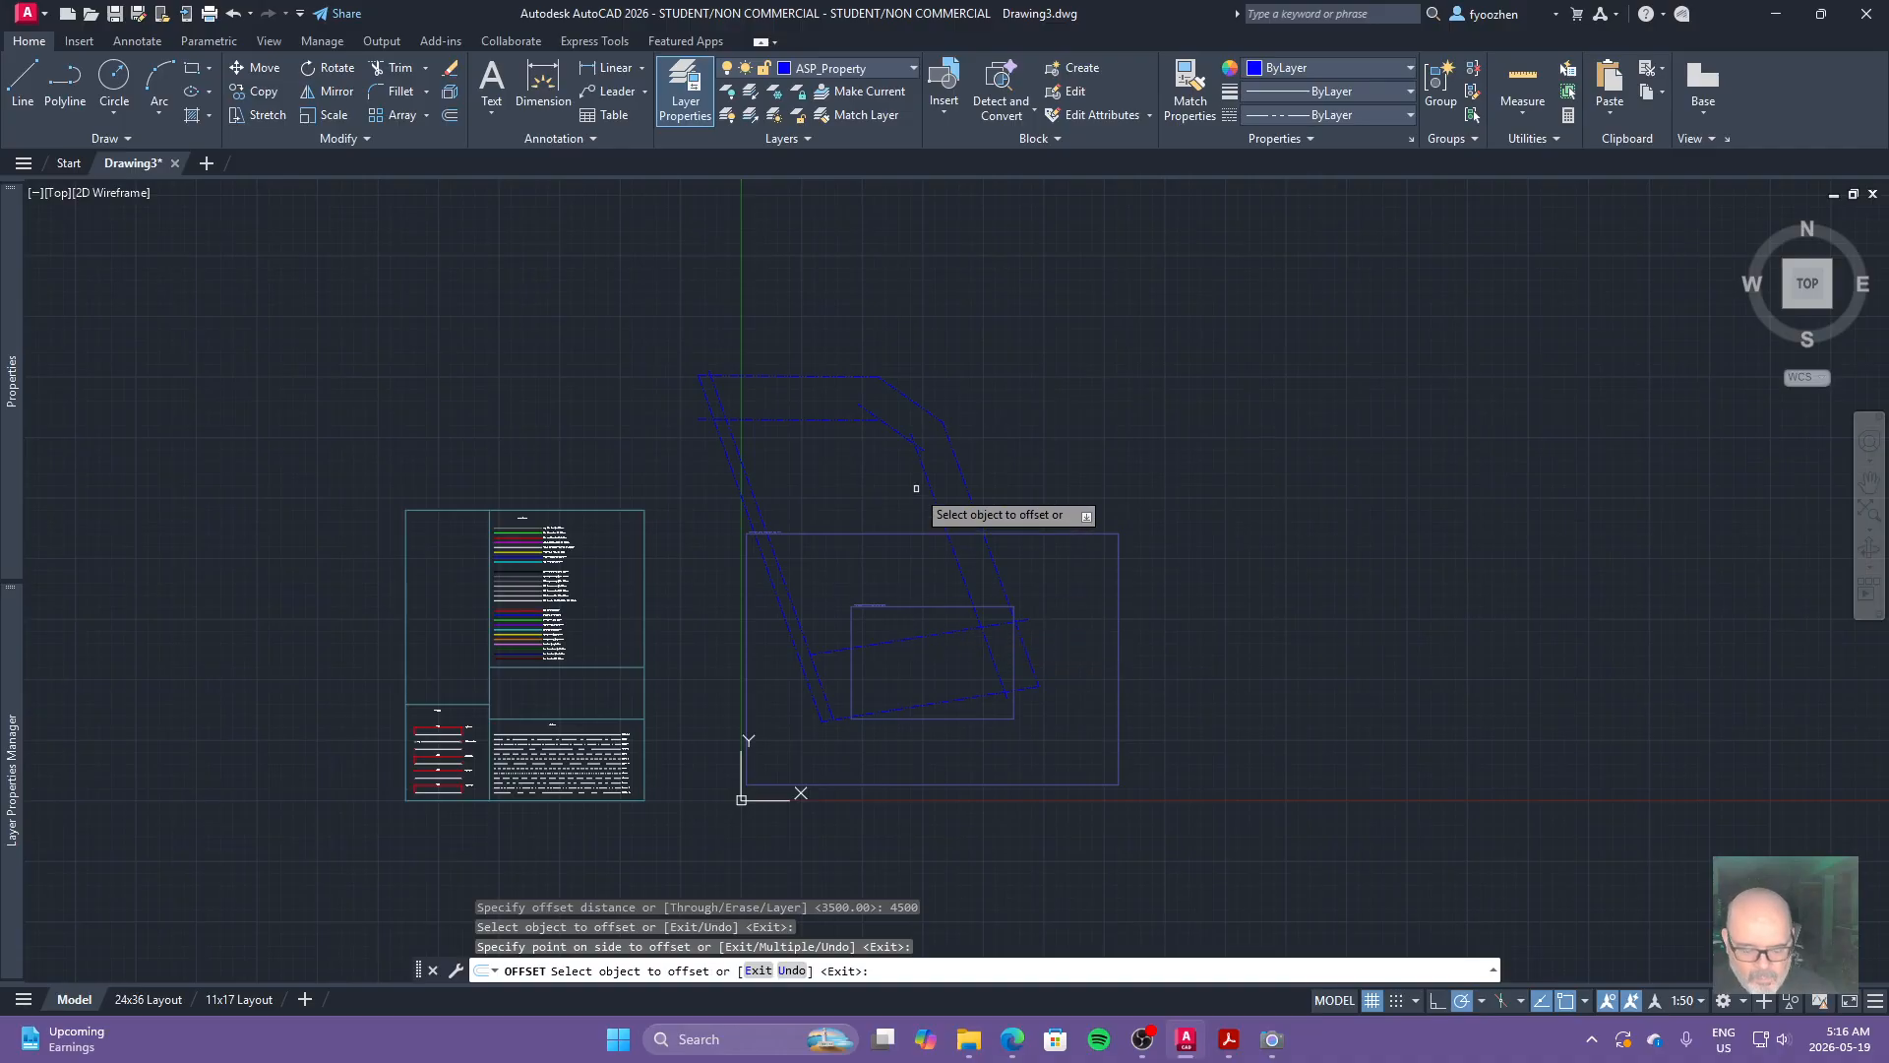
key("Escape")
key("Escape")
Move the five offset lines inside the lot to the ASP_Setbacks layer.
left_click(930, 456)
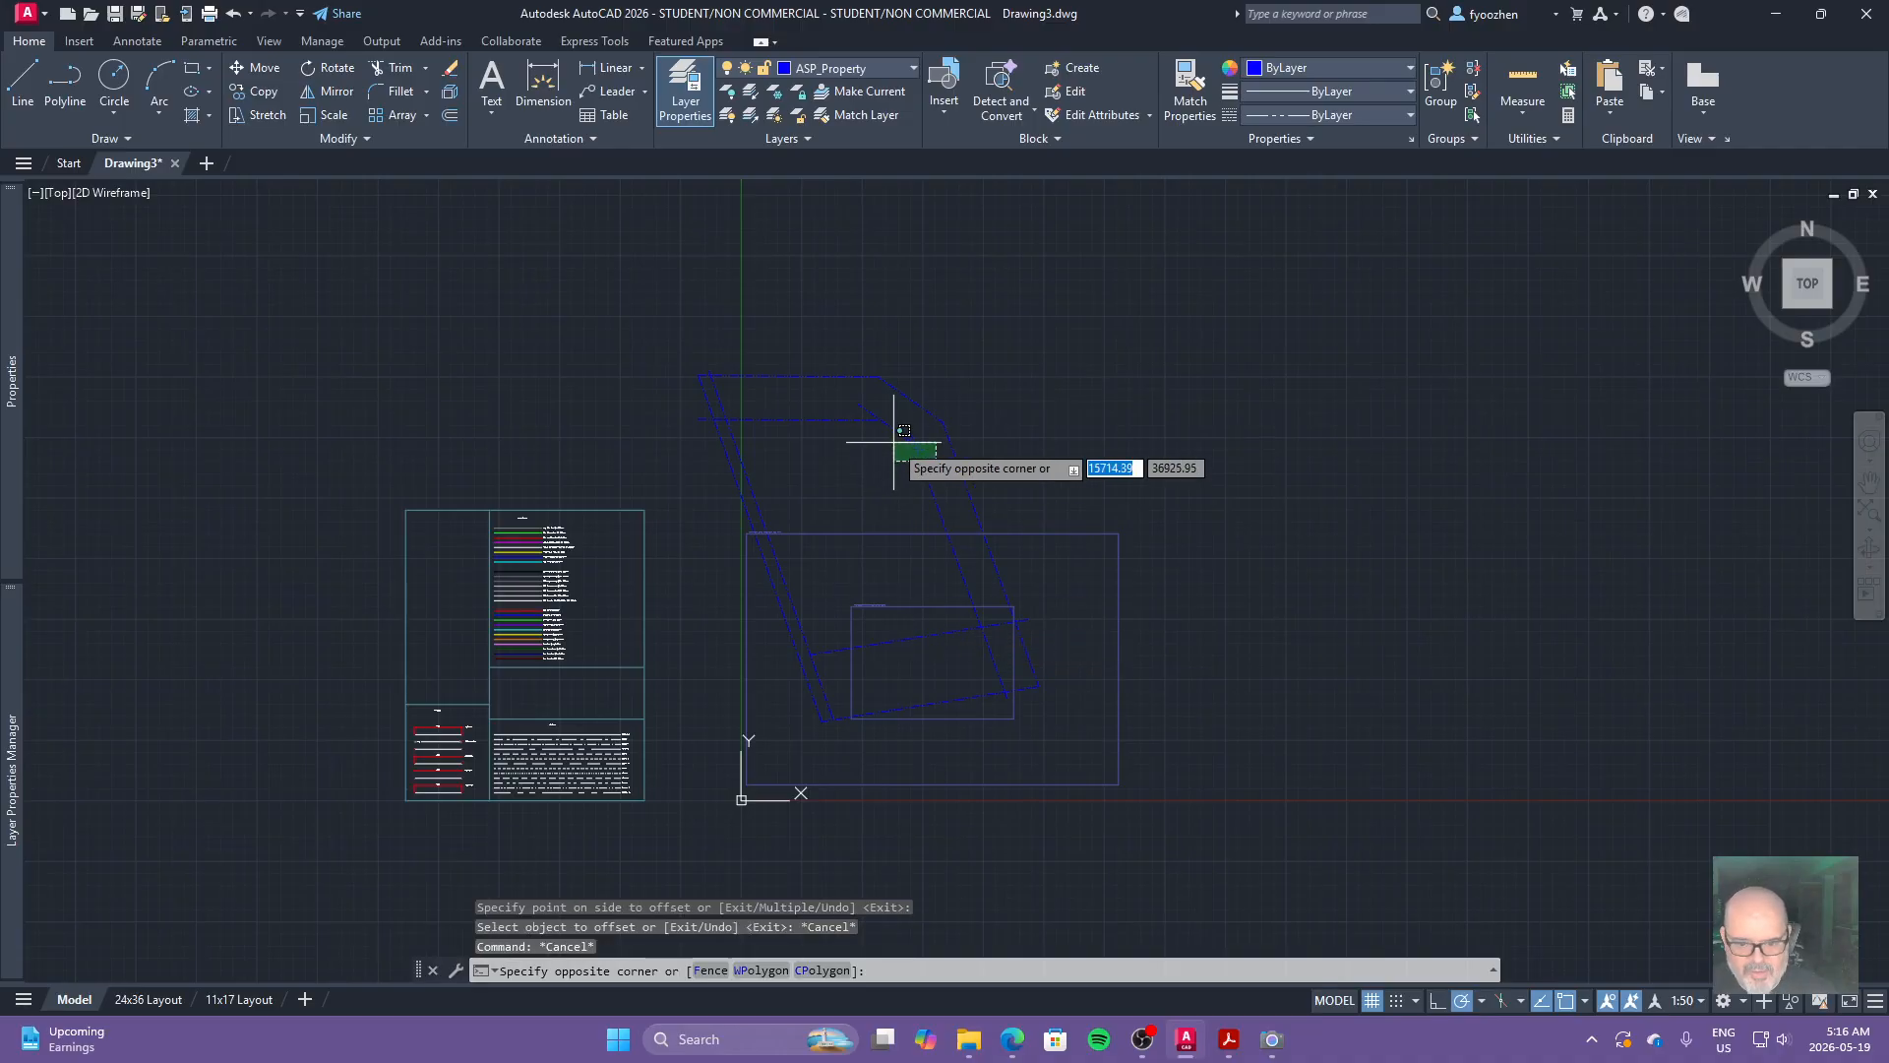
left_click(842, 419)
left_click(932, 411, "shift")
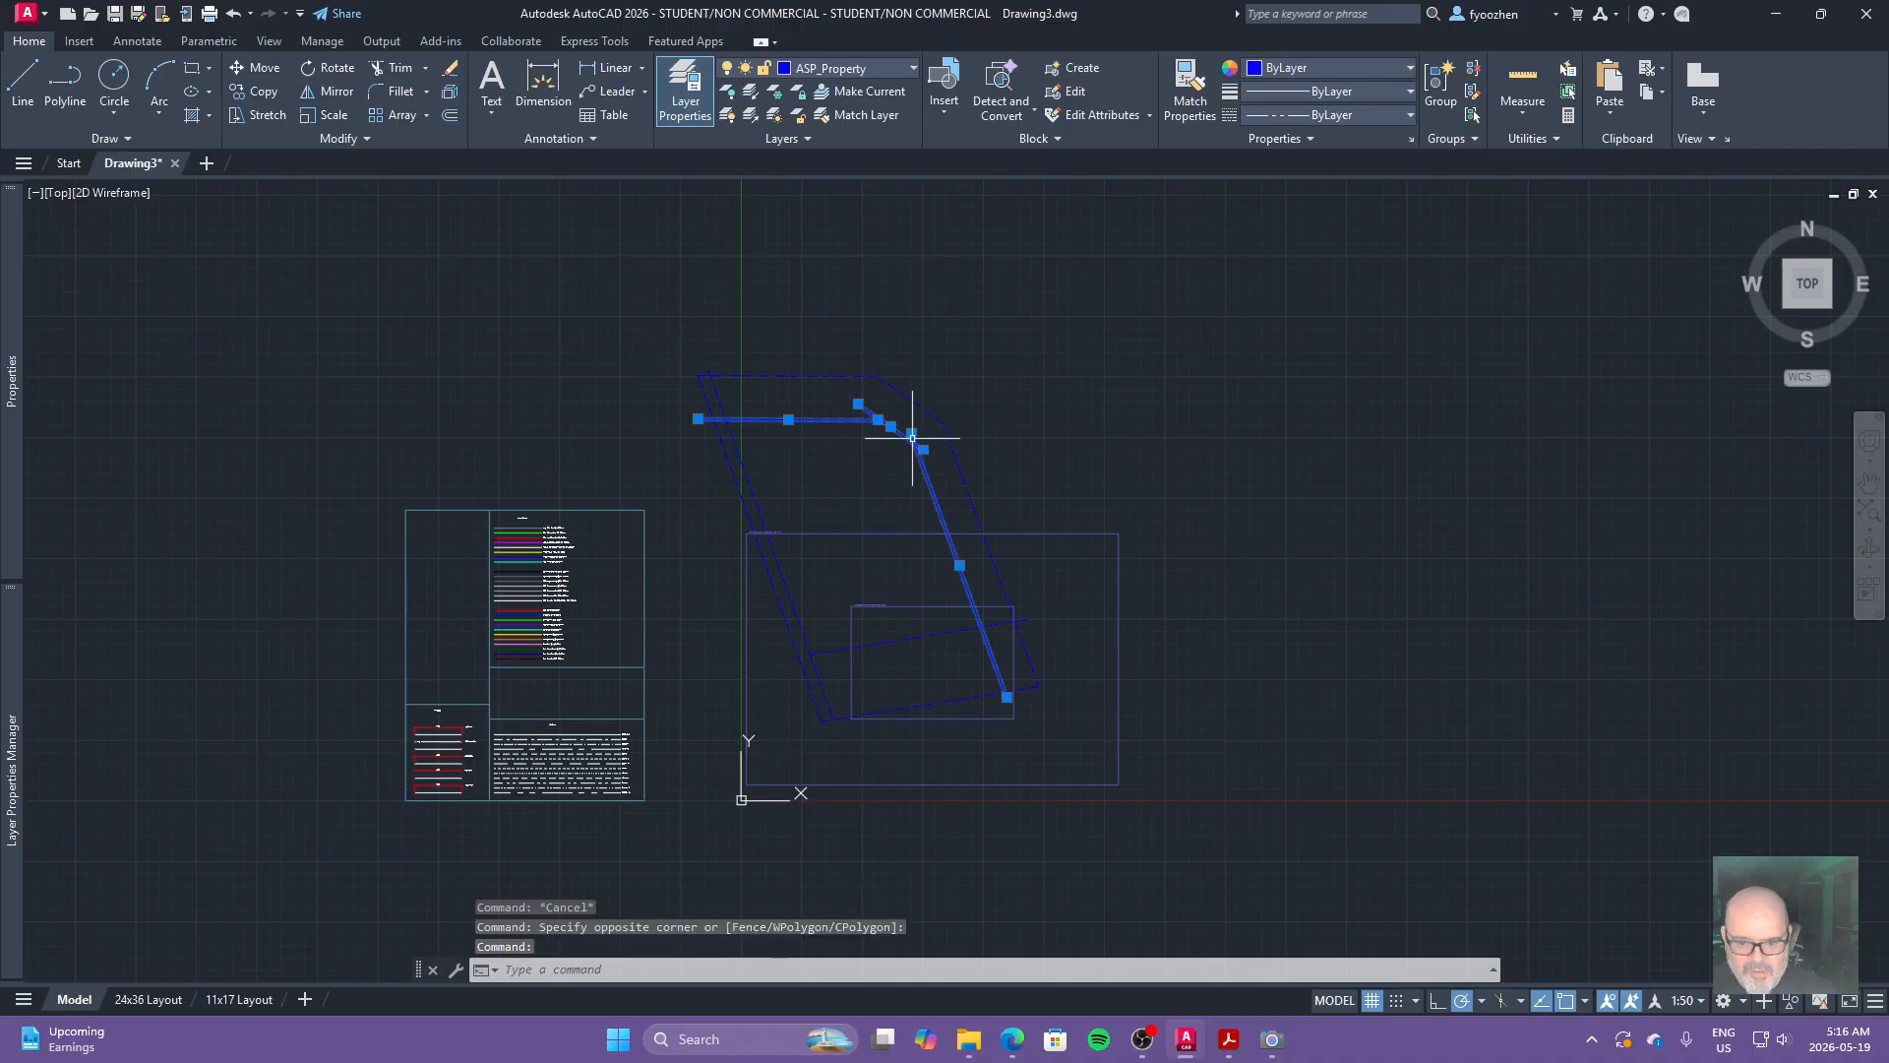
left_click(833, 667)
left_click(814, 640)
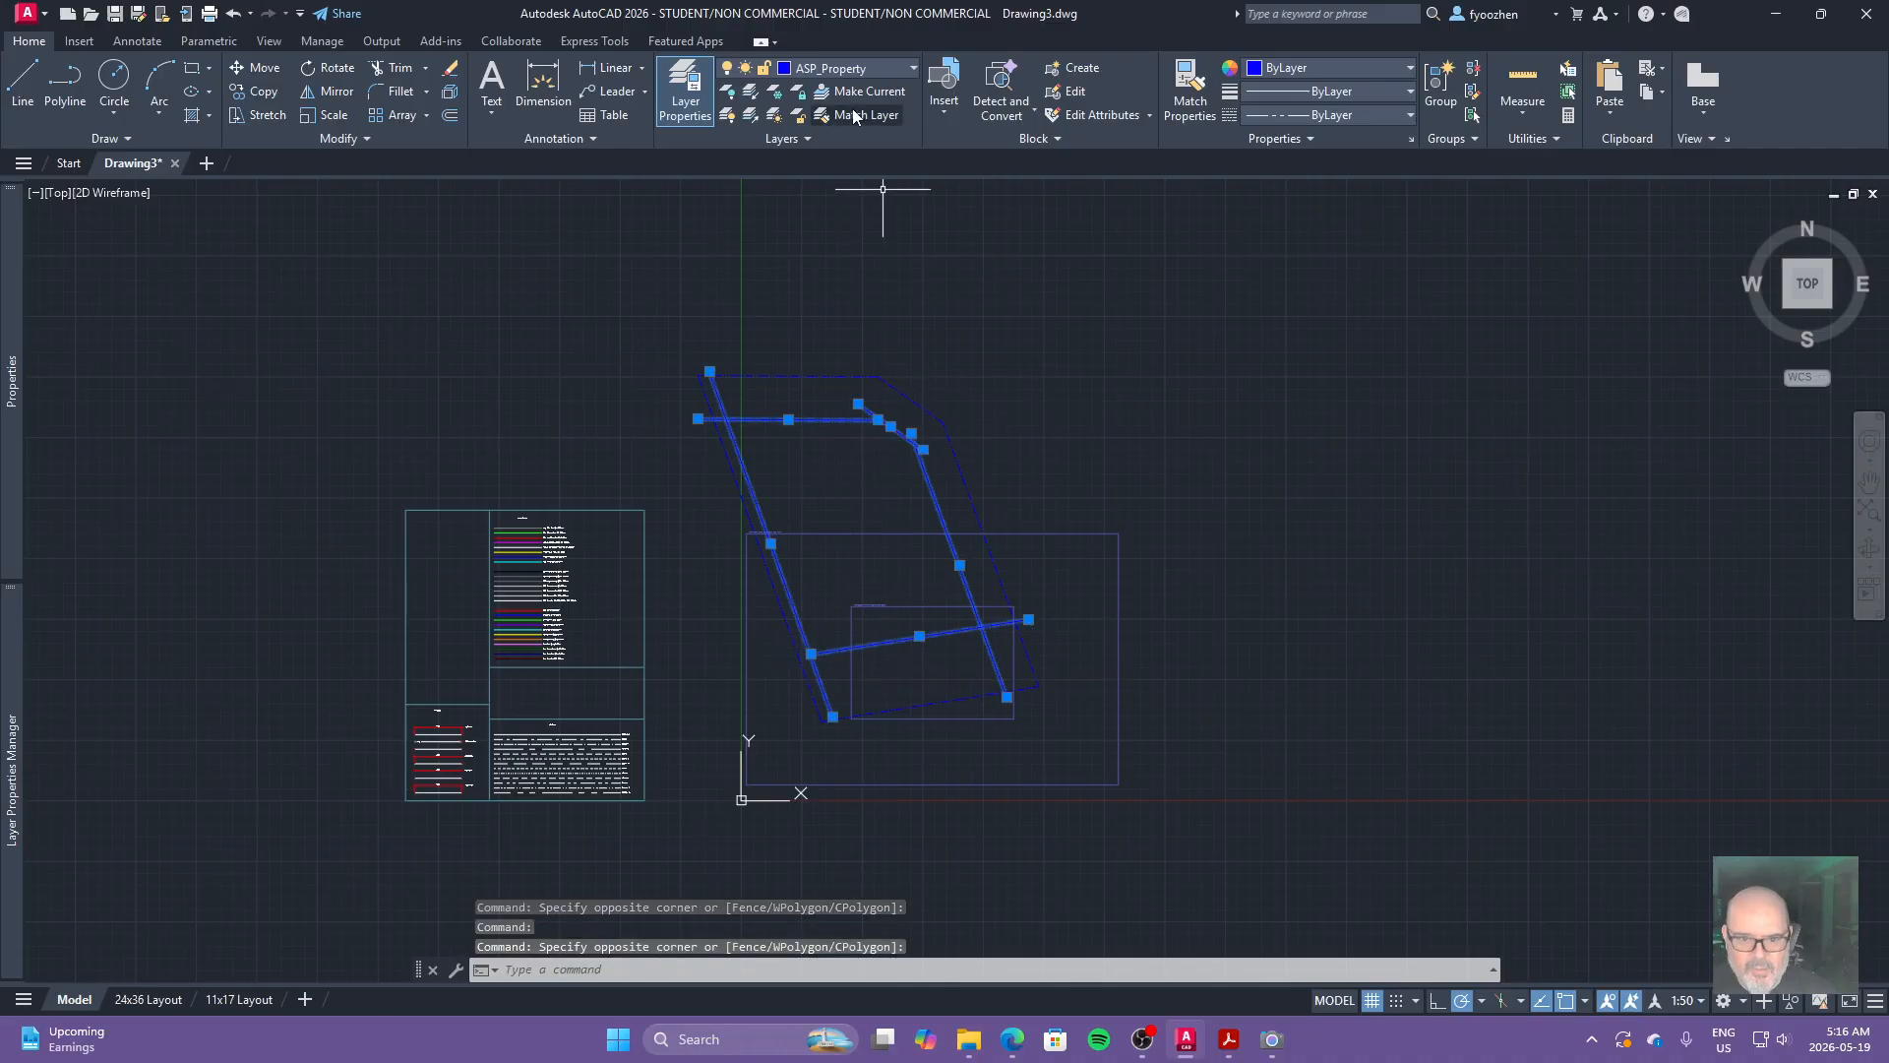
left_click(872, 69)
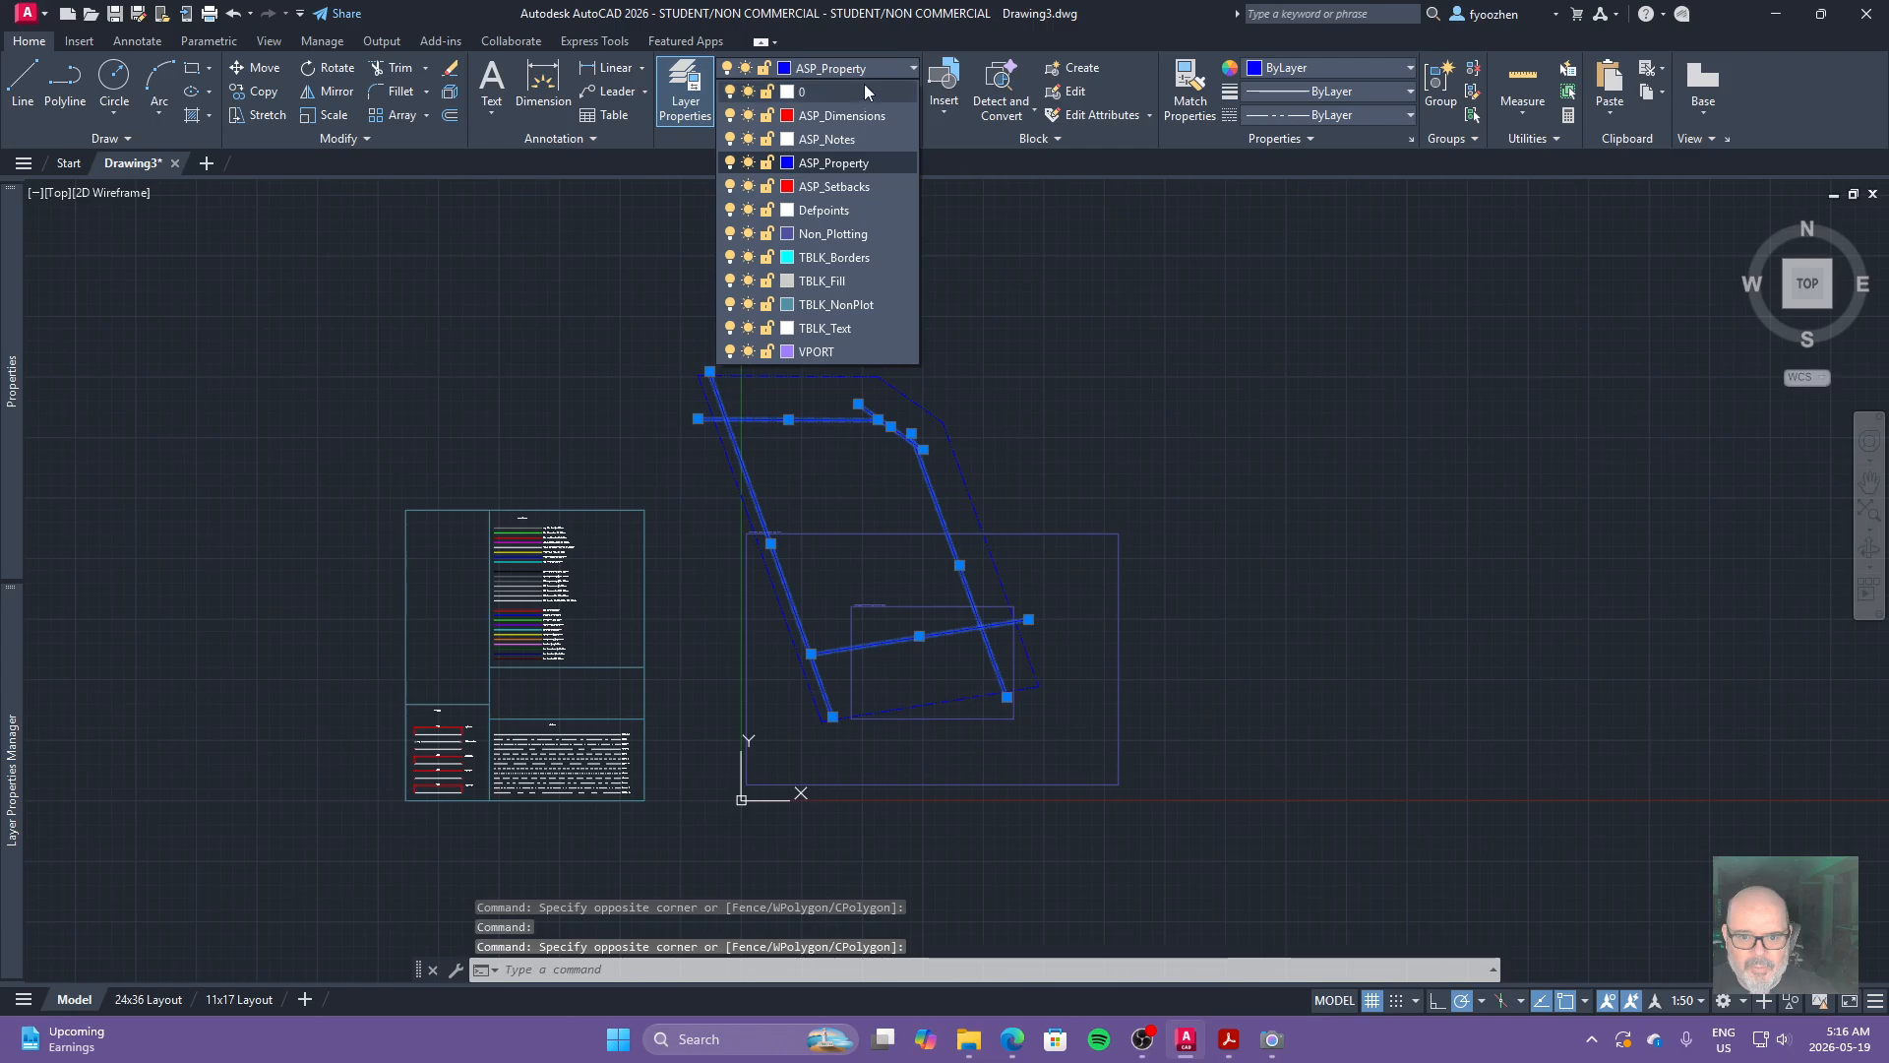
left_click(846, 183)
key("Escape")
Fillet the diagonal northeast setback line with radius 0 to the north and east setback lines to form sharp corners.
key("Return")
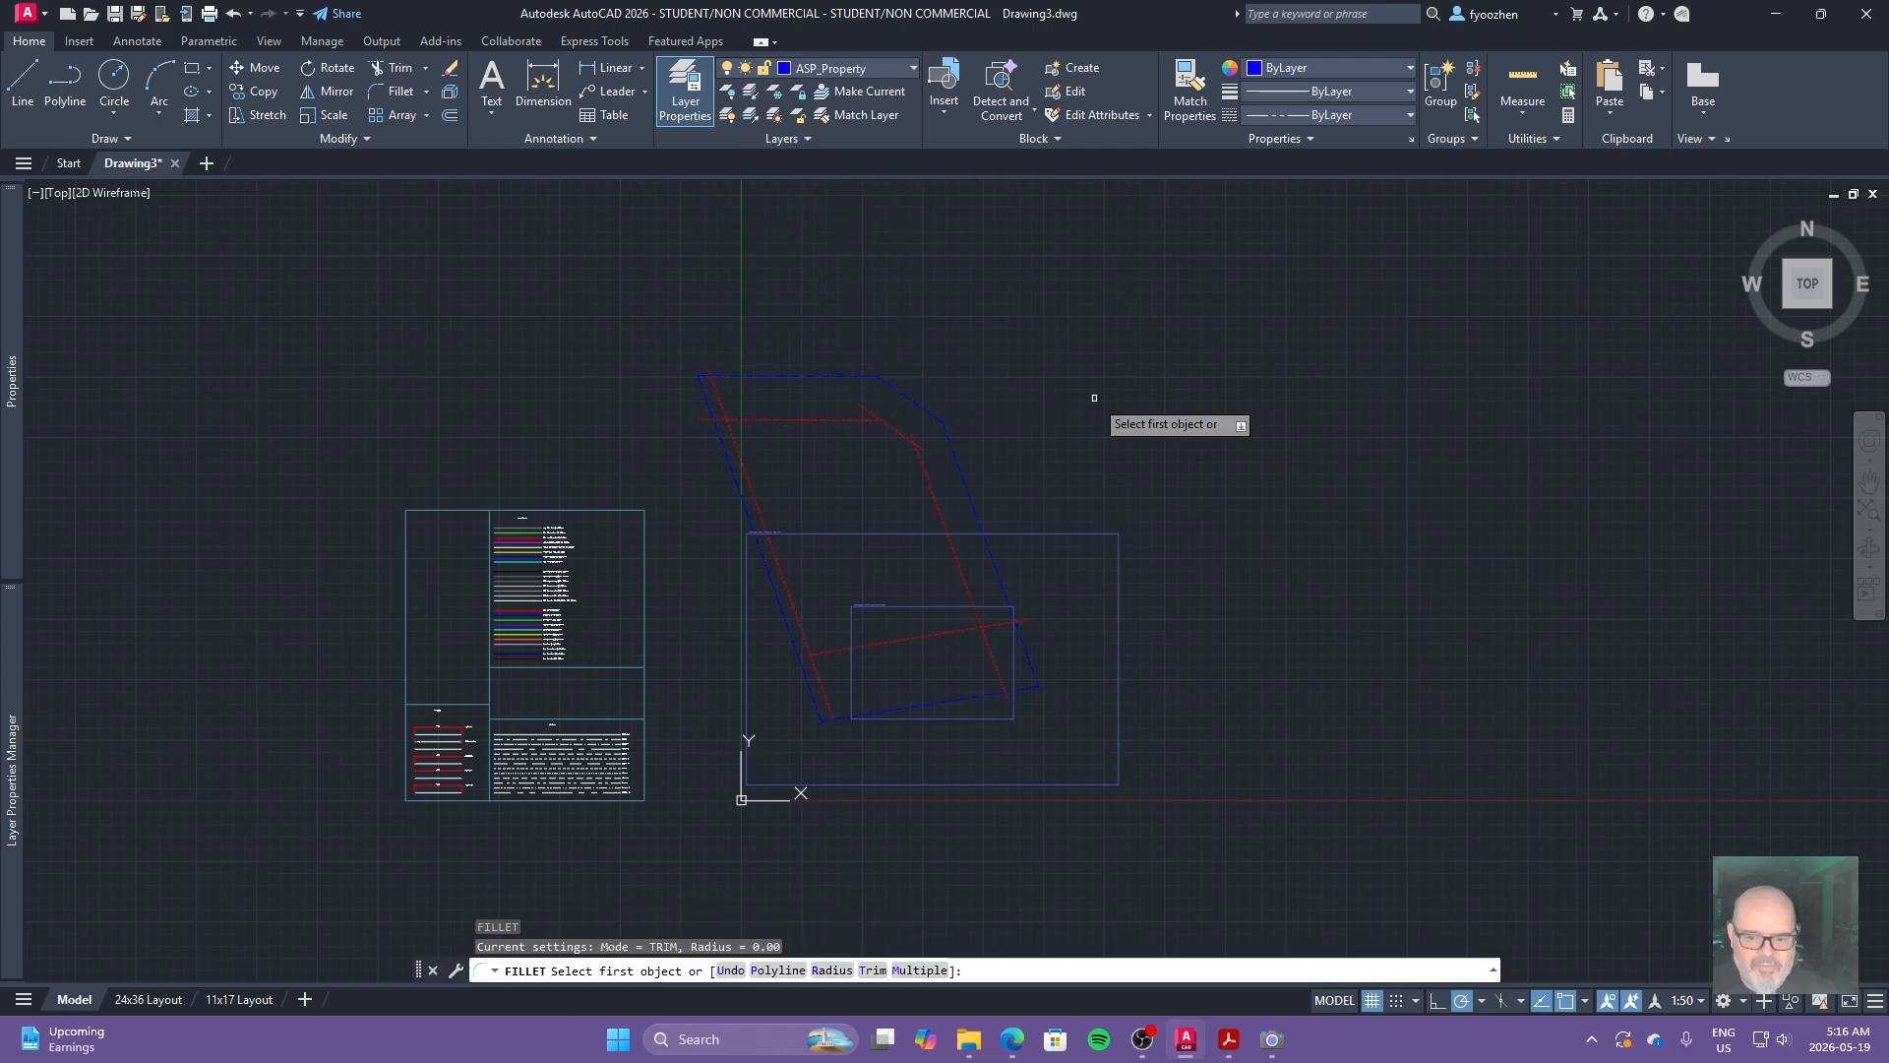
type("r")
key("Return")
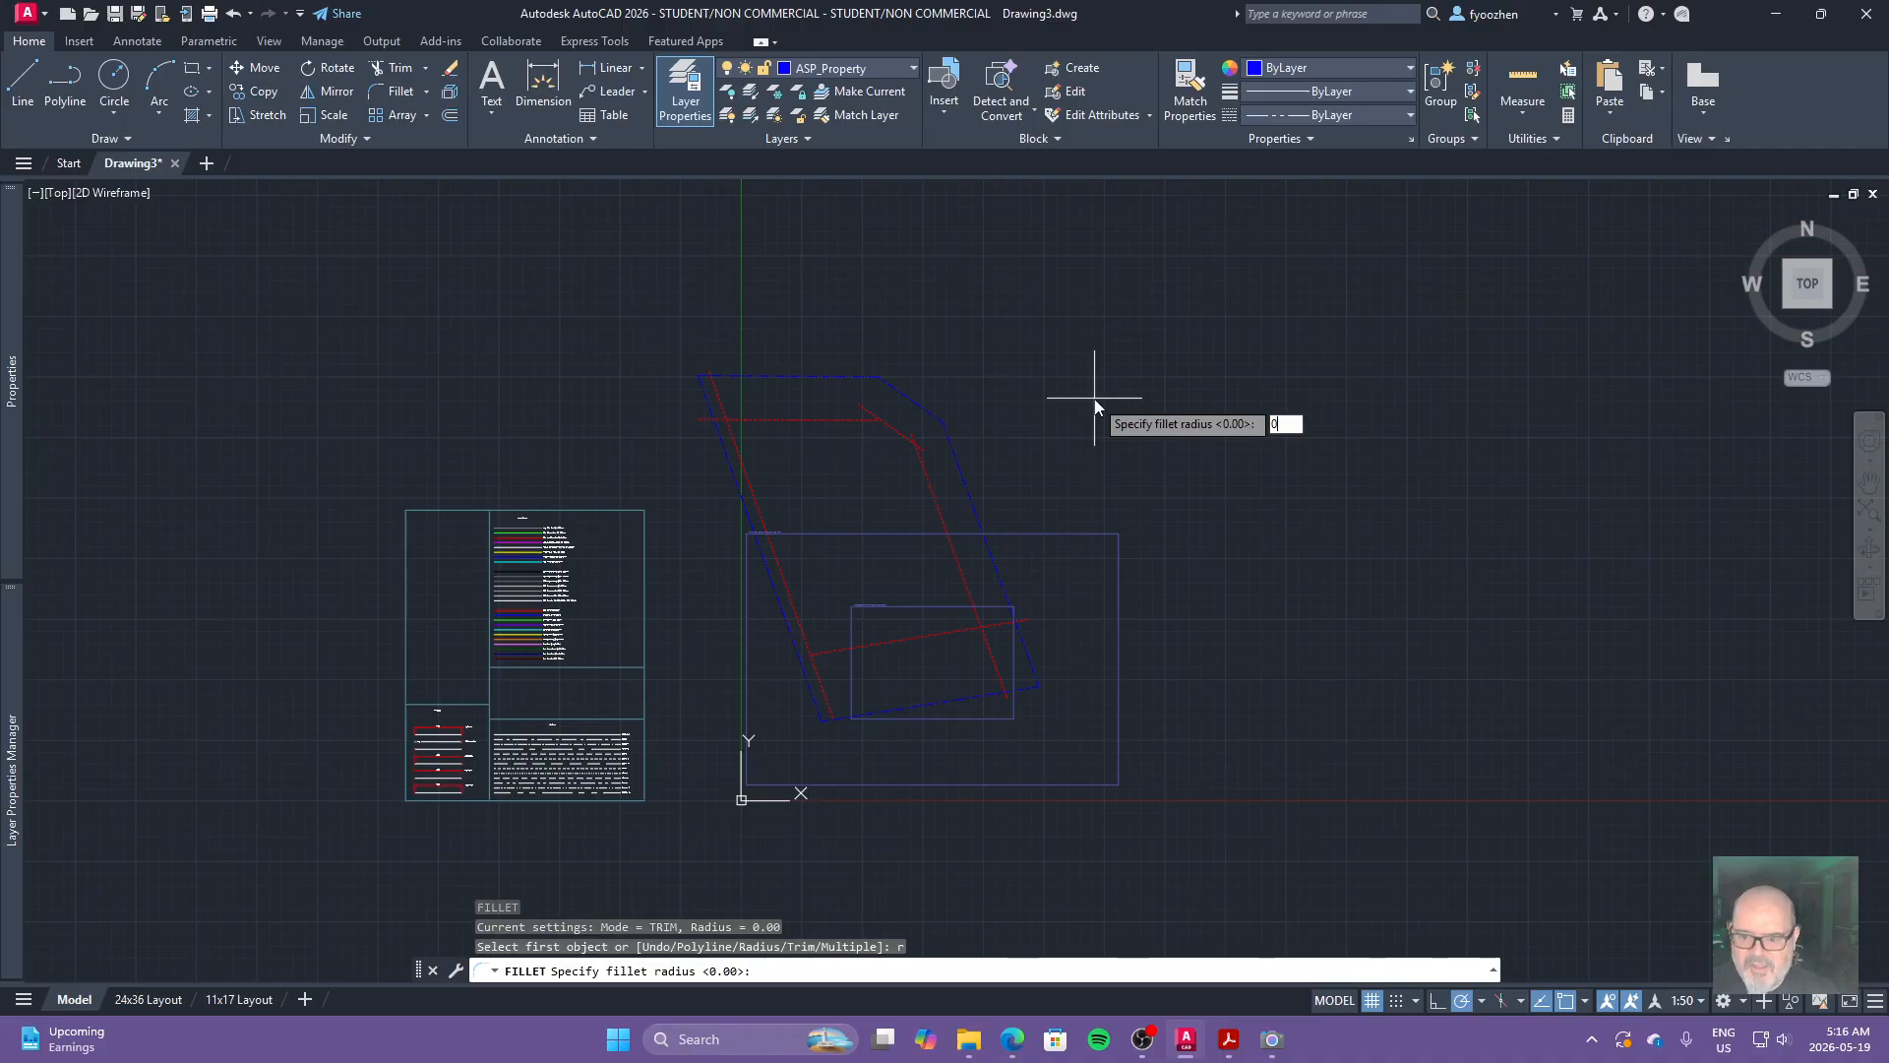
type("0")
key("Return")
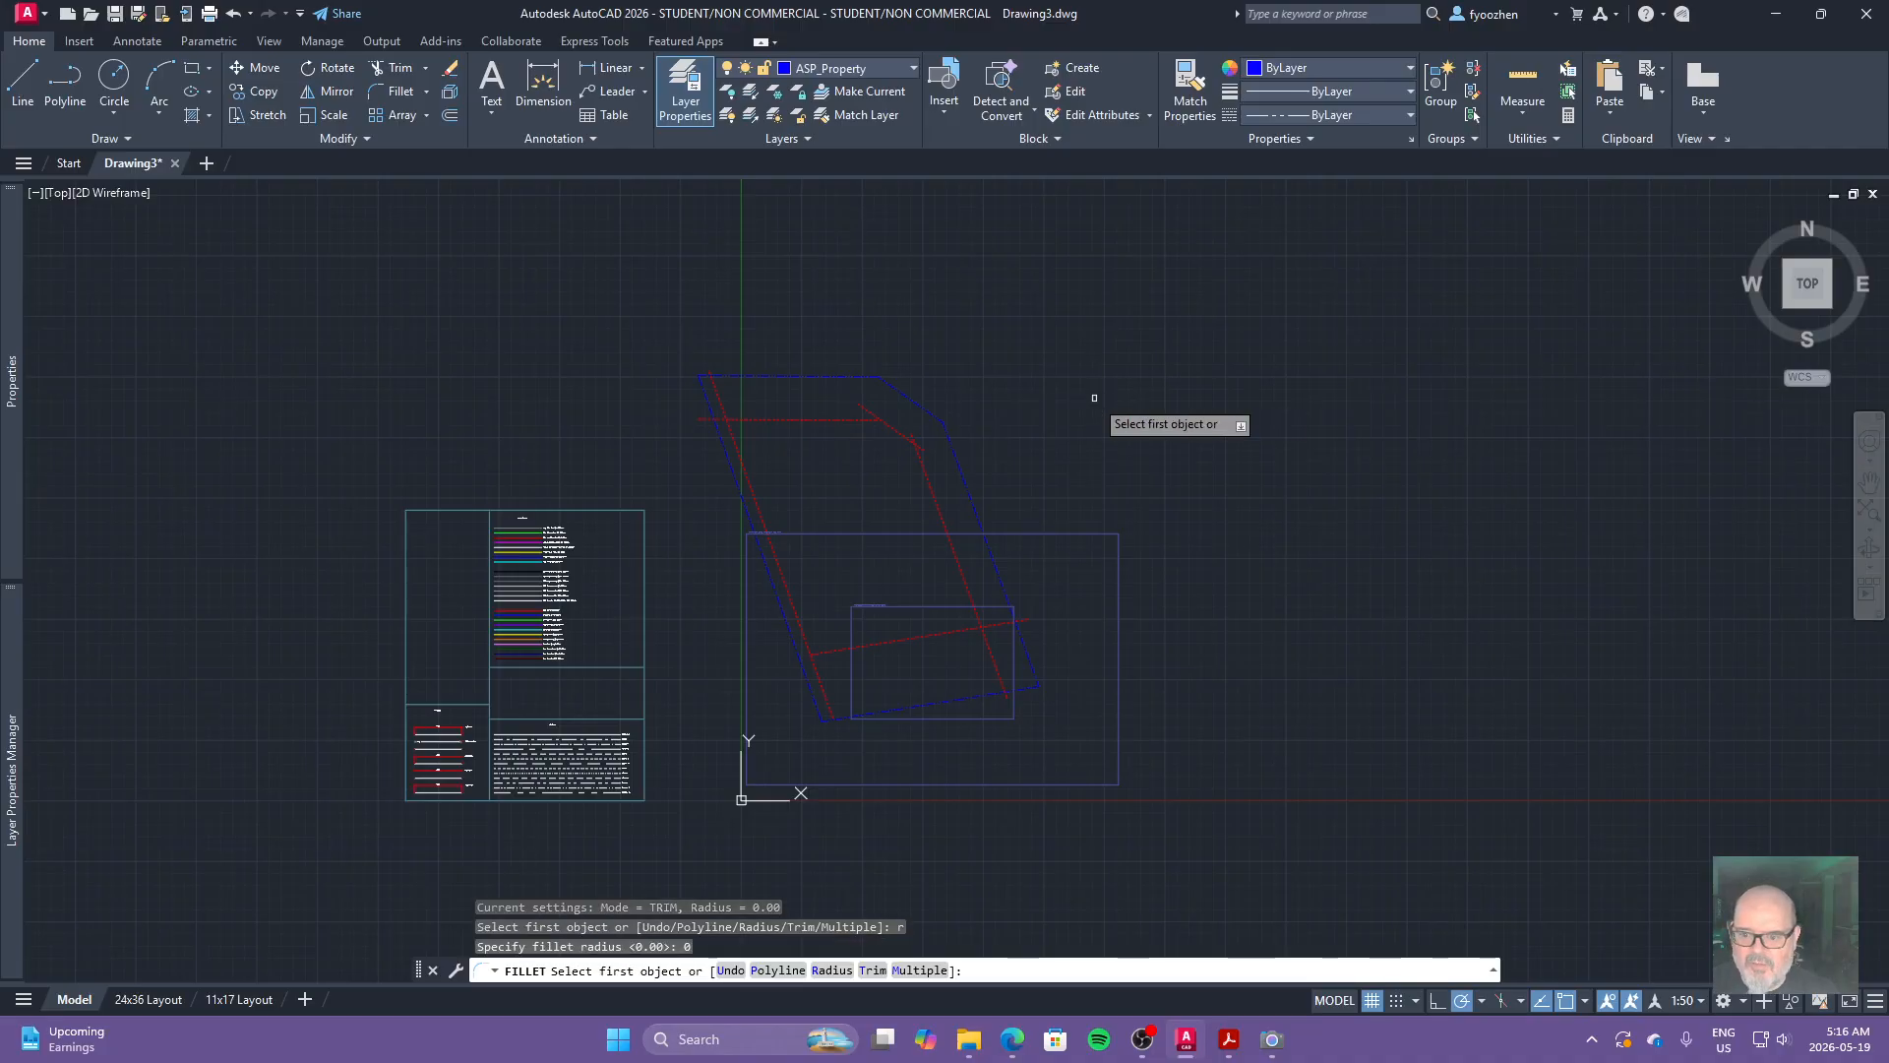
left_click(863, 420)
left_click(895, 425)
key("Return")
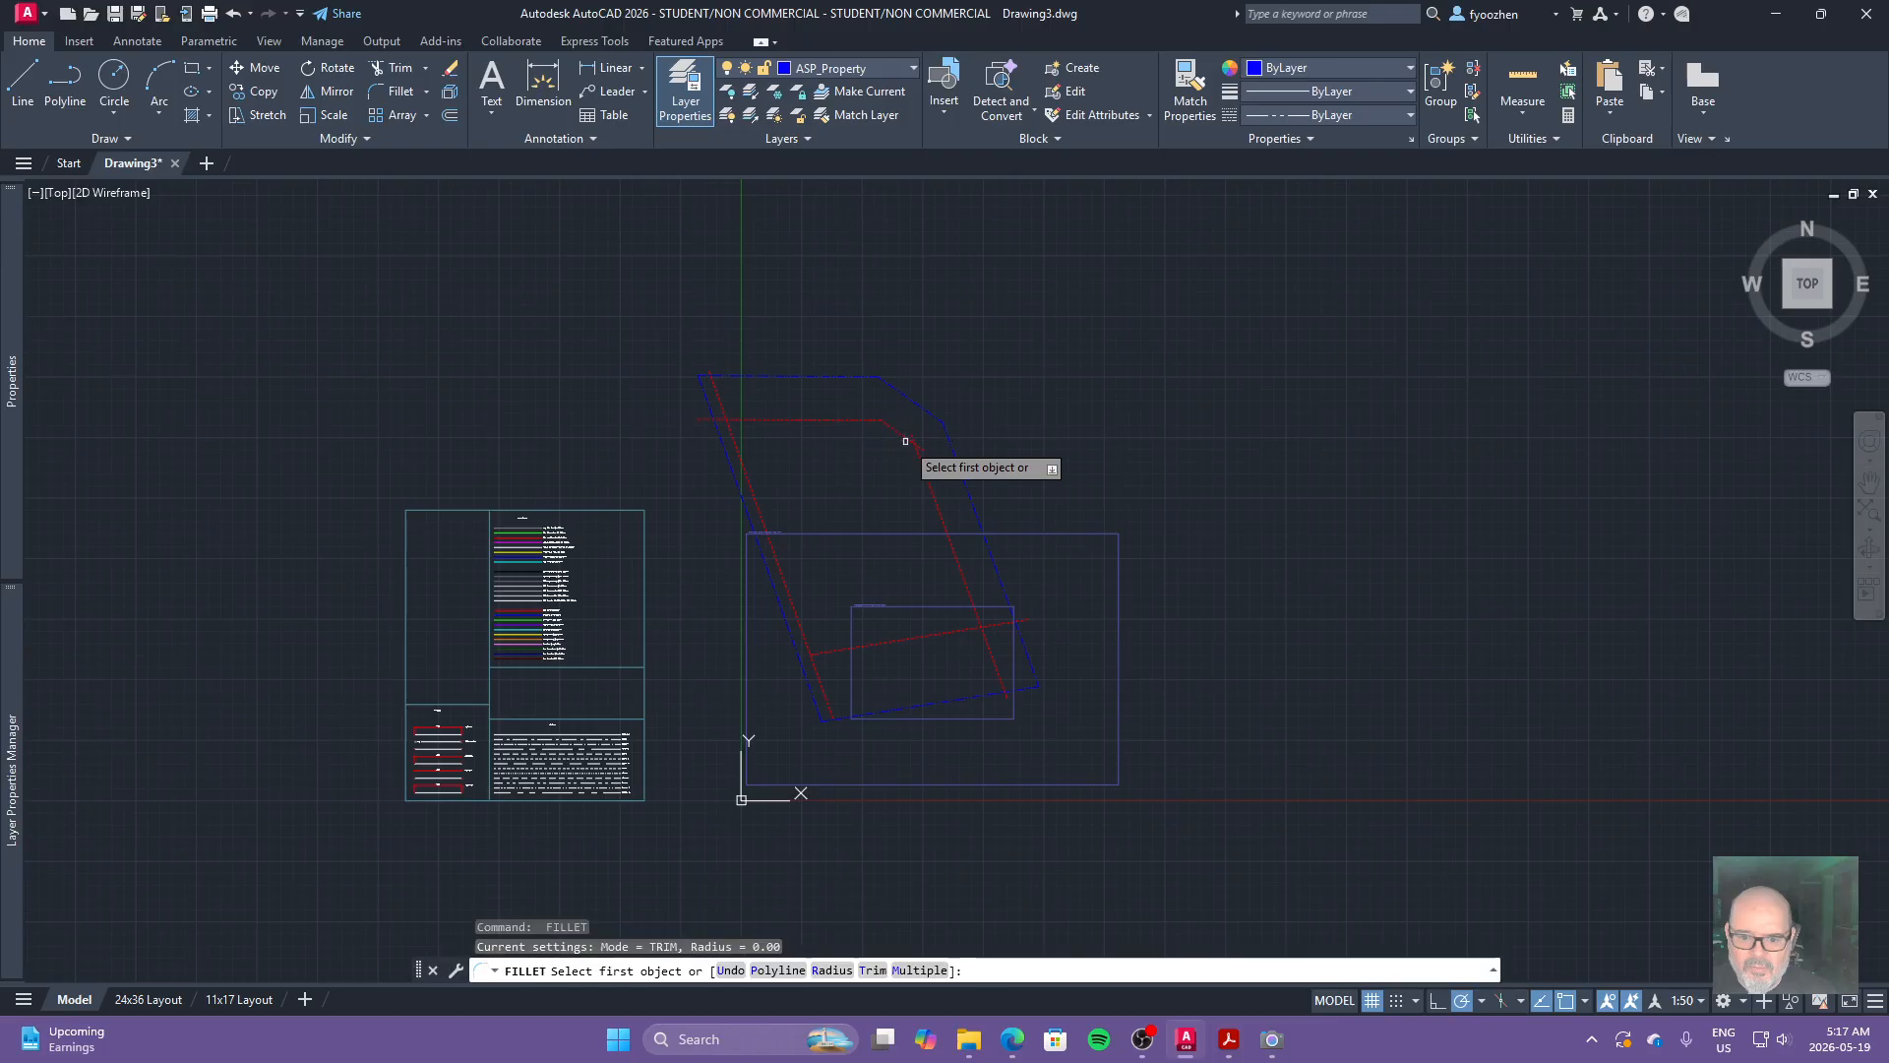
left_click(893, 431)
left_click(920, 452)
key("Return")
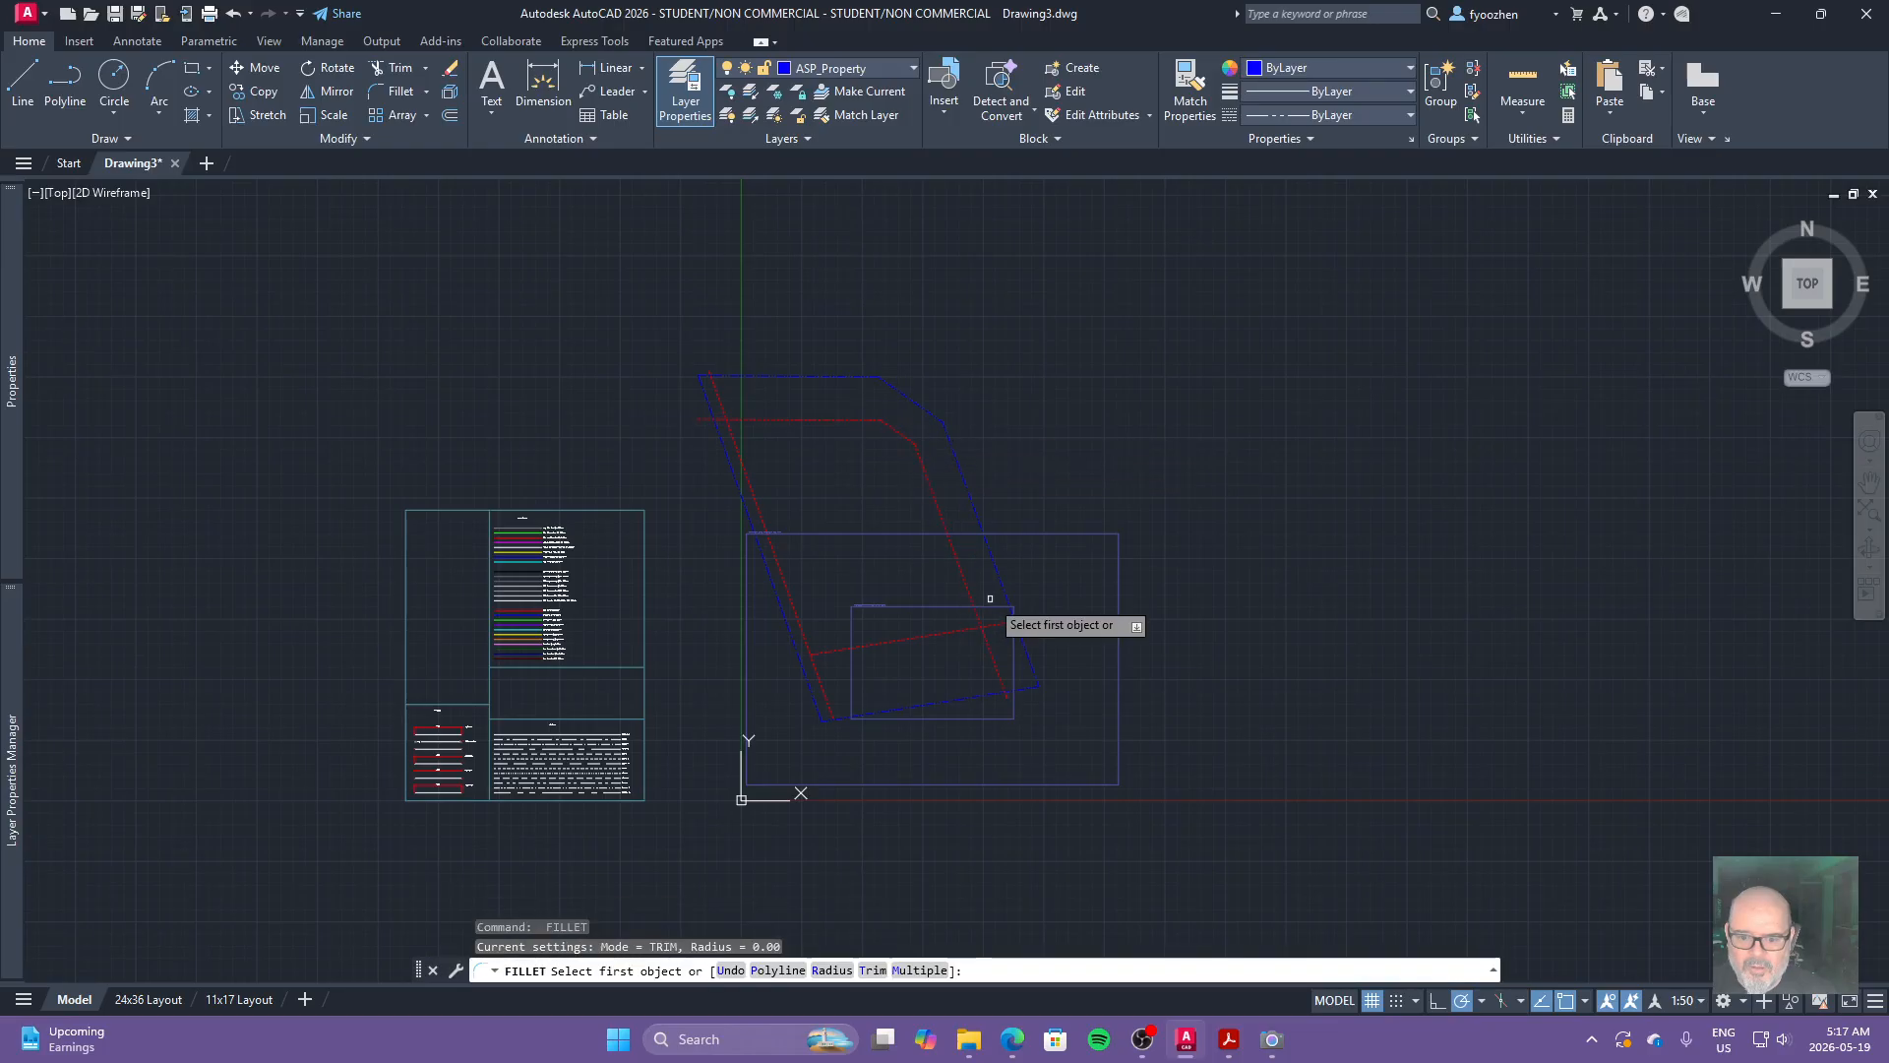
Fillet the southeast, southwest and northwest corners of the setback lines with radius 0 to close the setback outline.
left_click(978, 619)
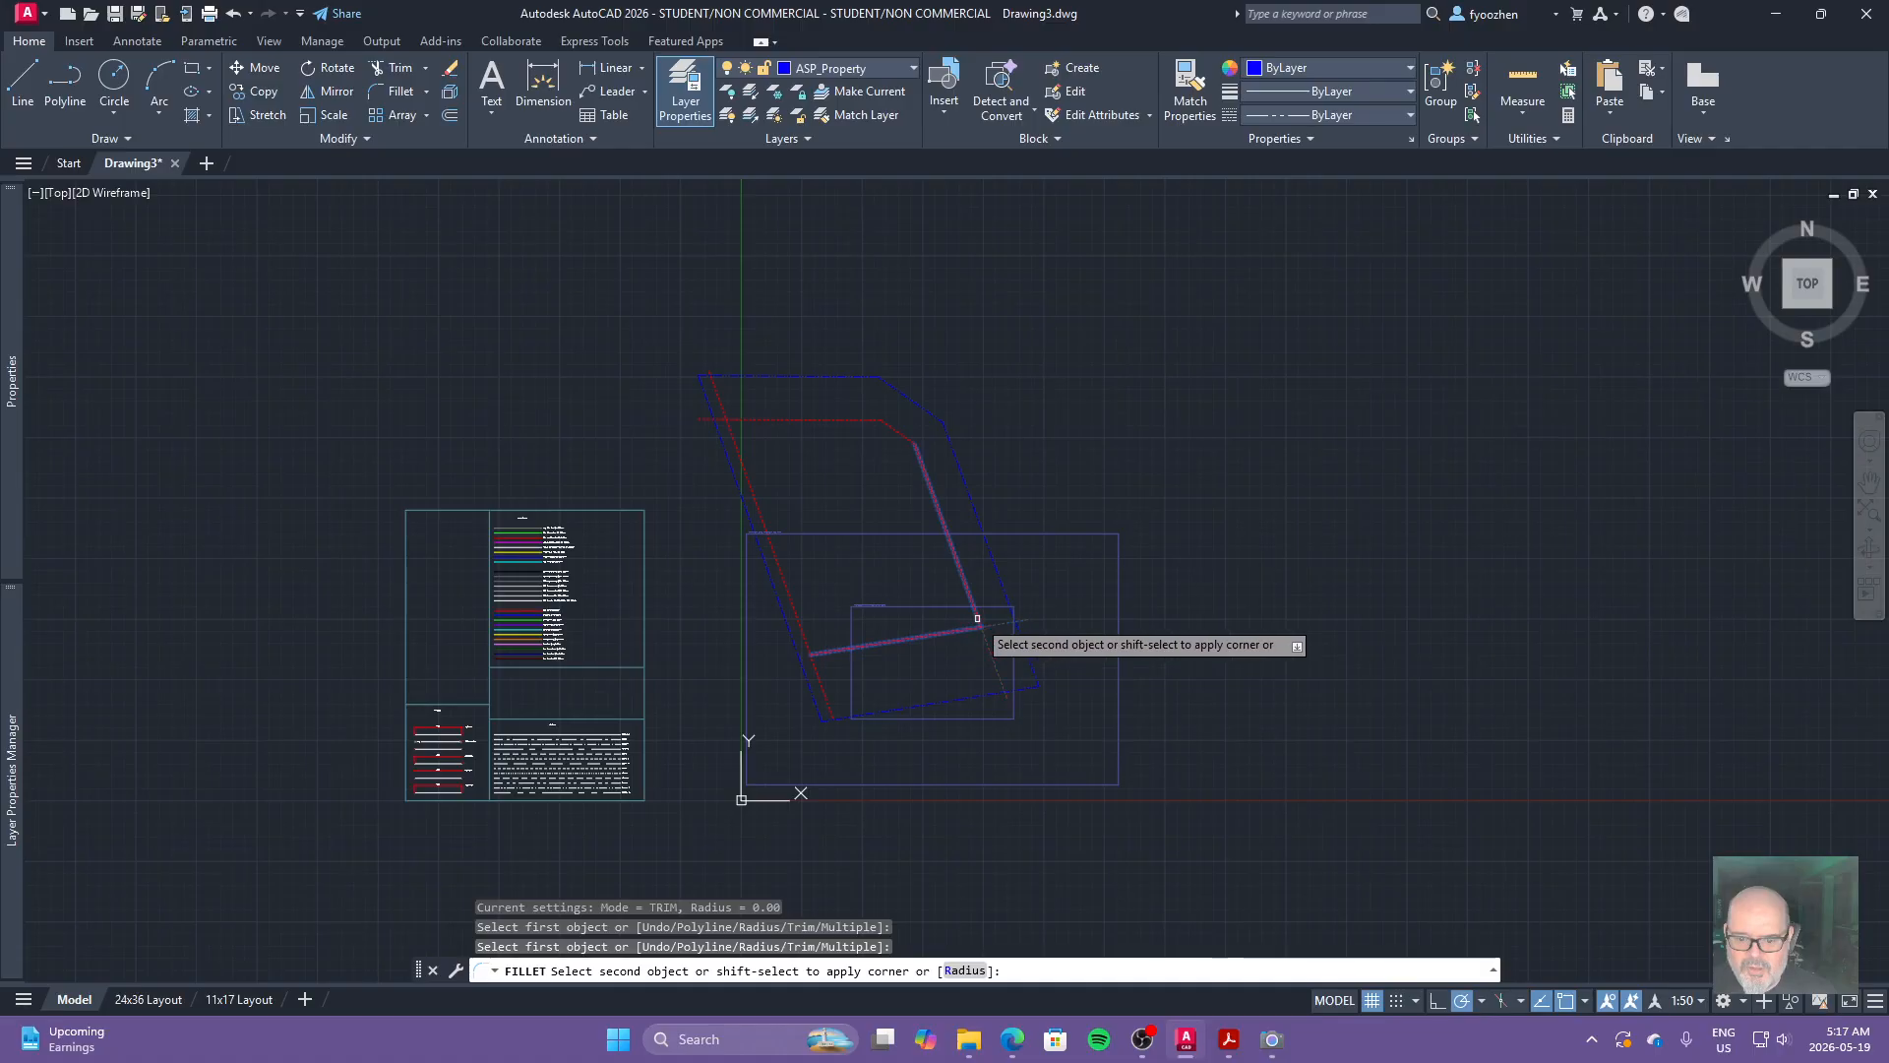
left_click(977, 619)
key("Return")
left_click(819, 644)
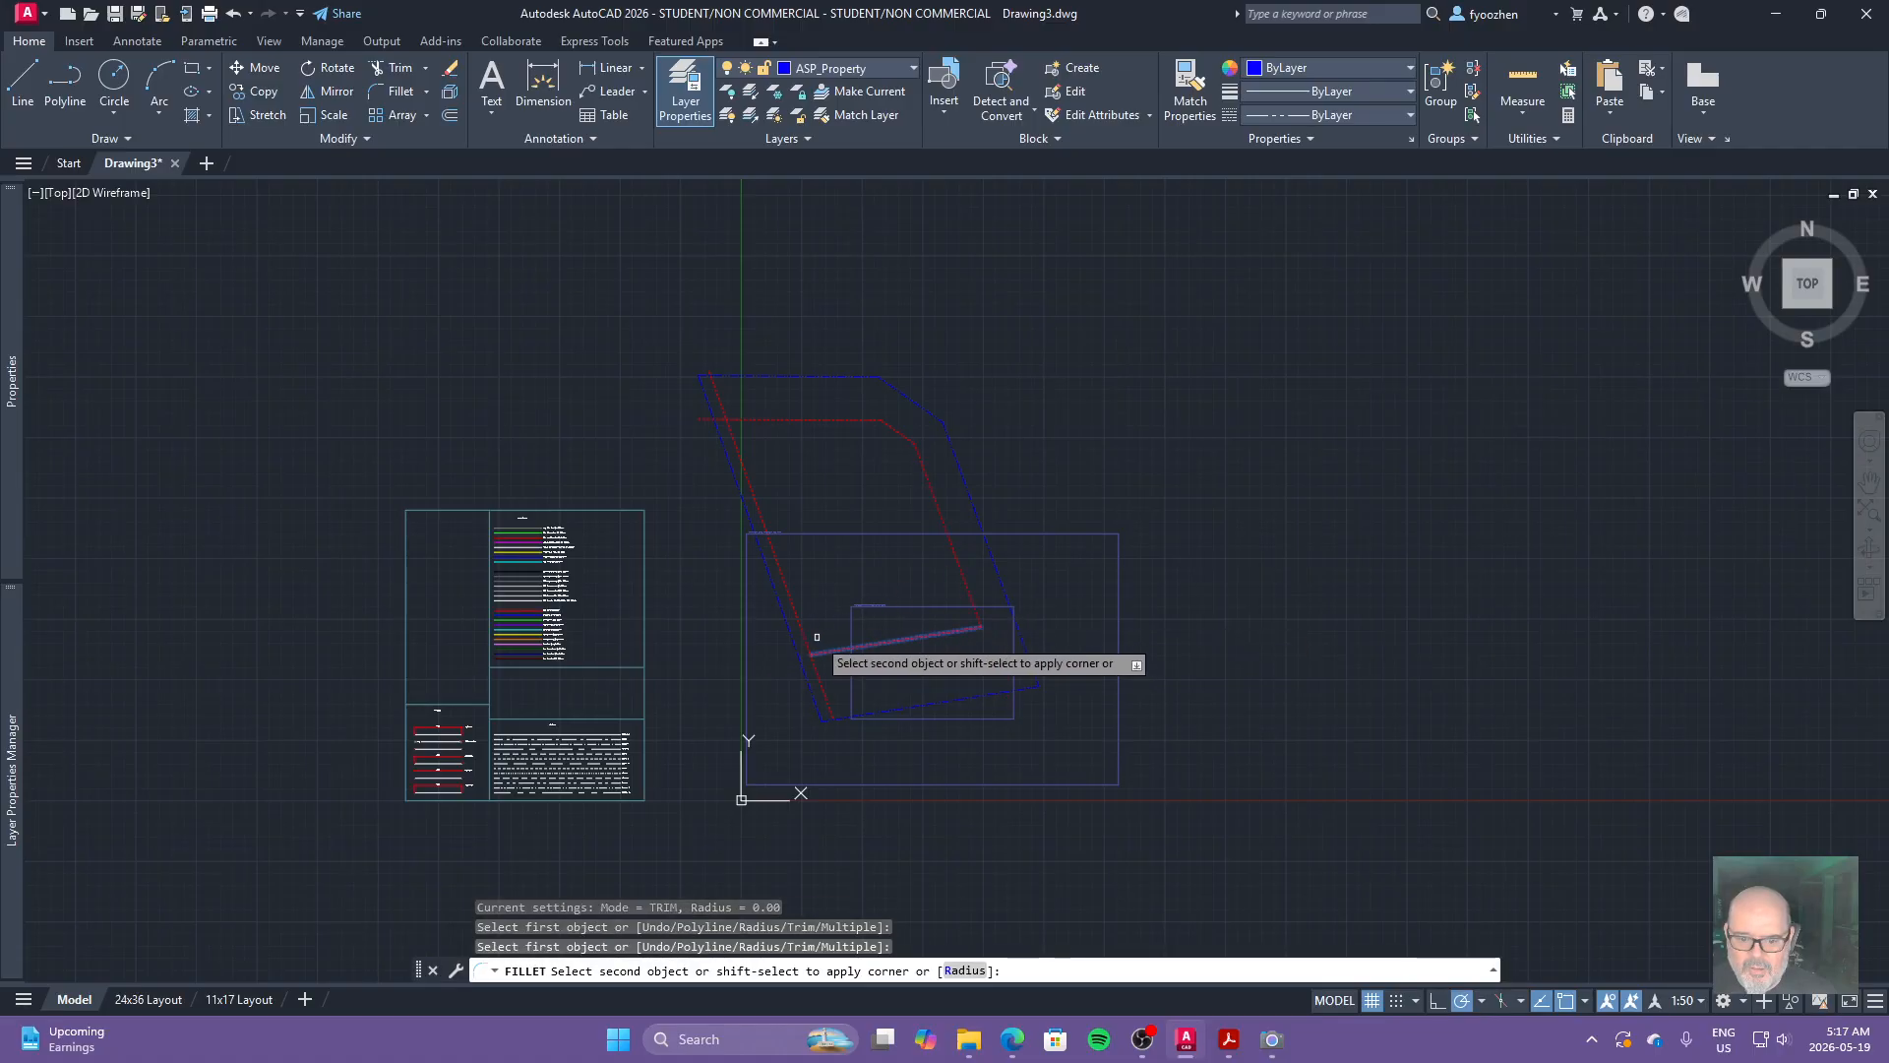
left_click(802, 632)
key("Return")
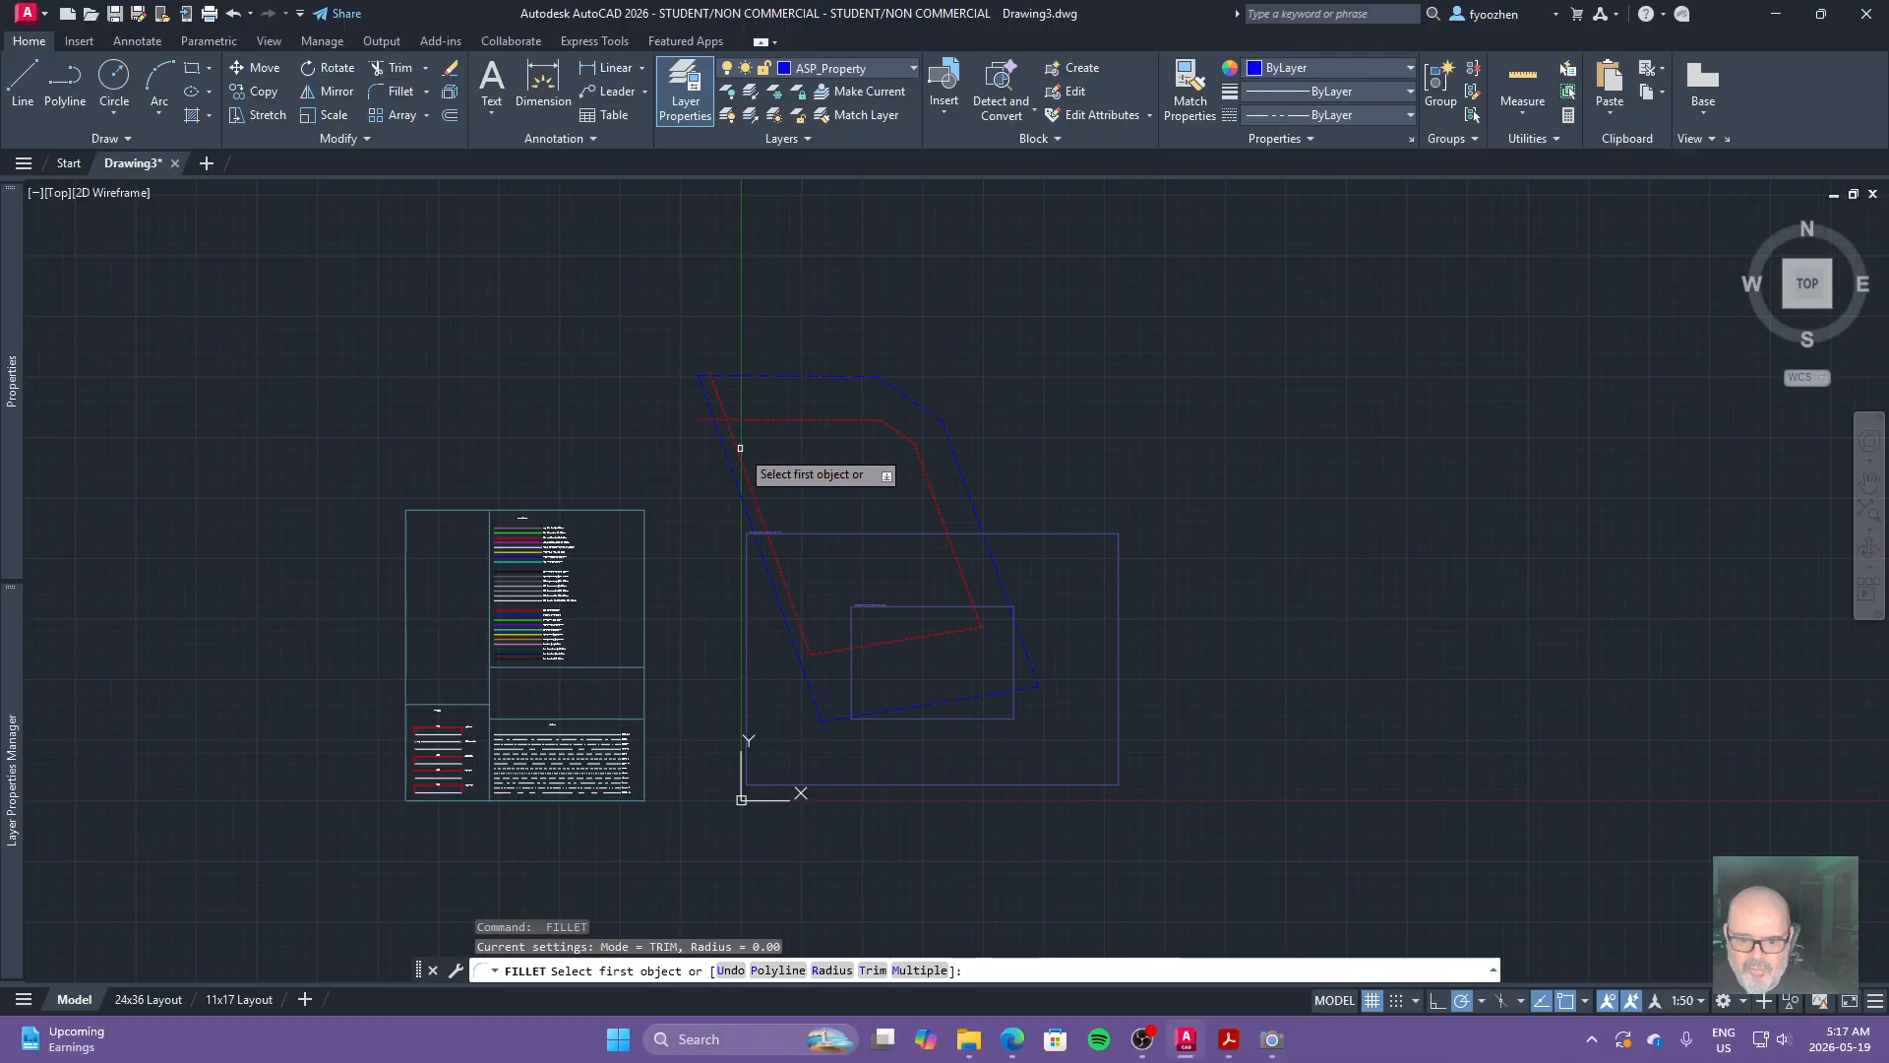
left_click(740, 447)
left_click(777, 420)
key("Return")
key("Escape")
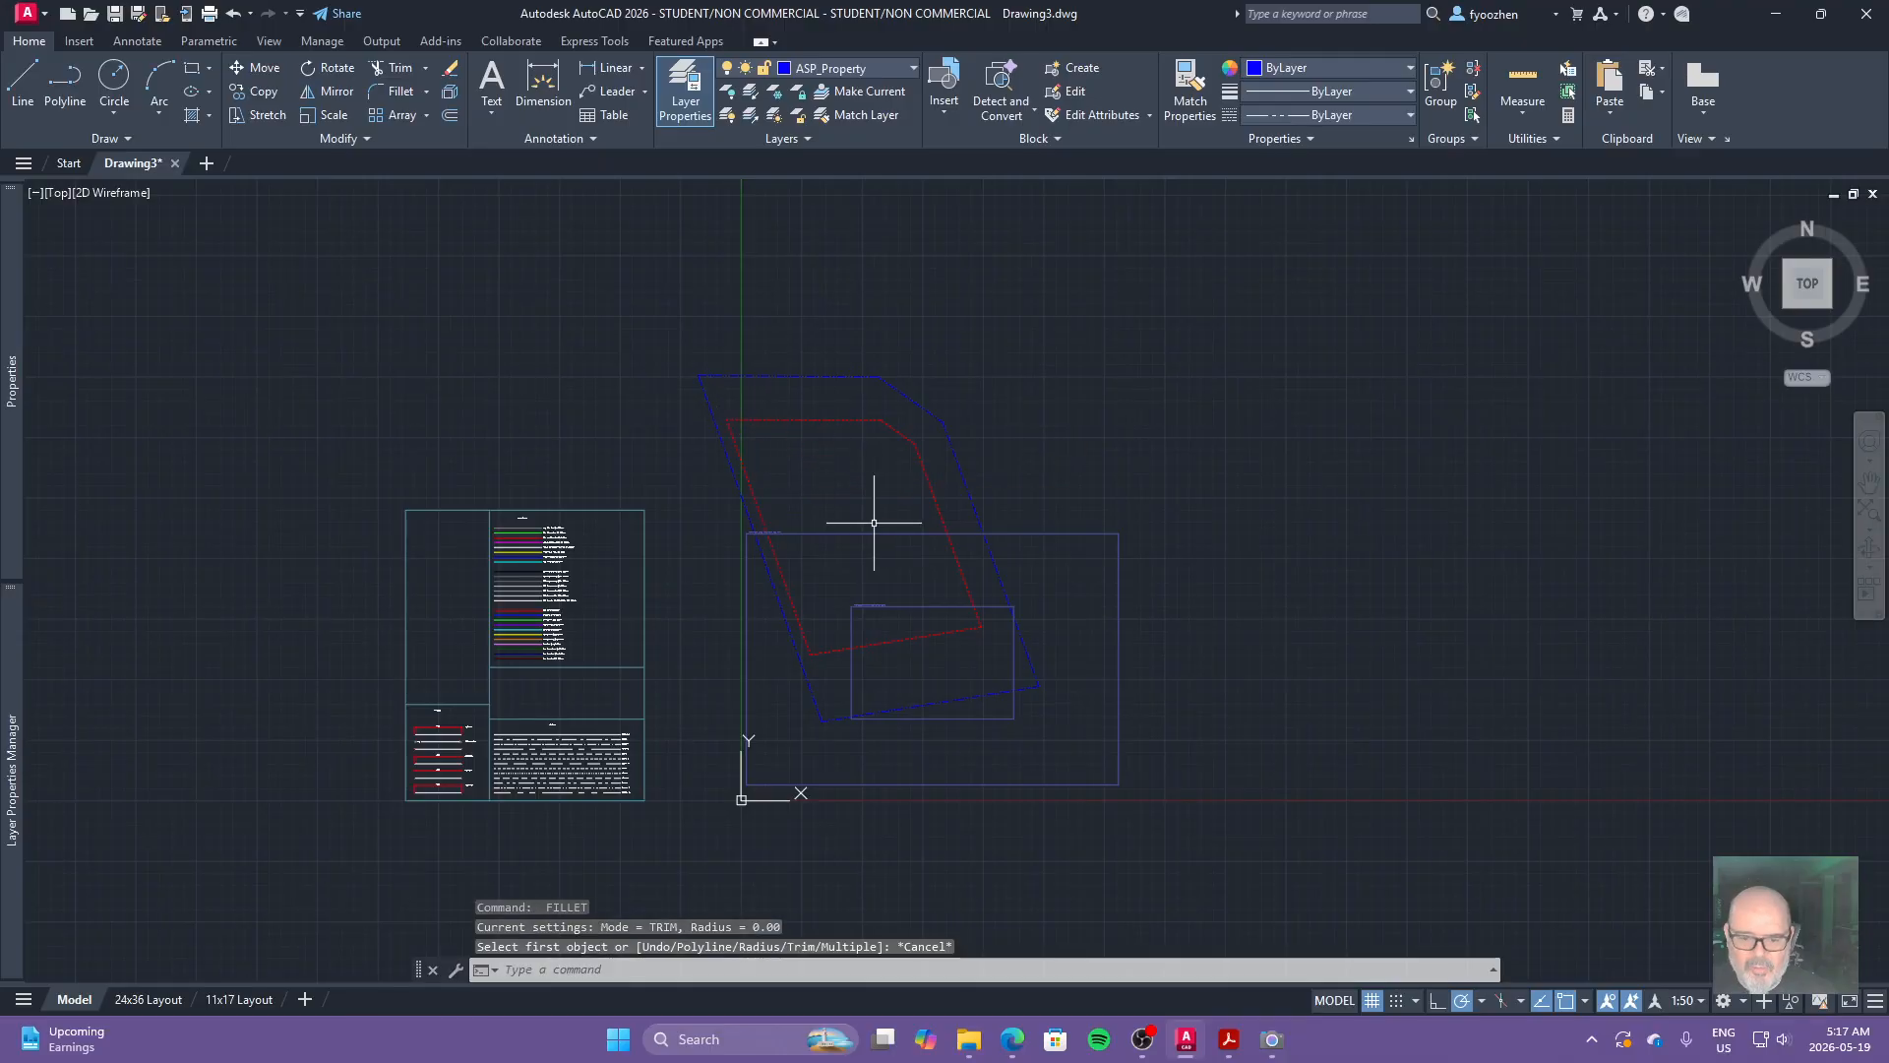
key("Escape")
key("Escape")
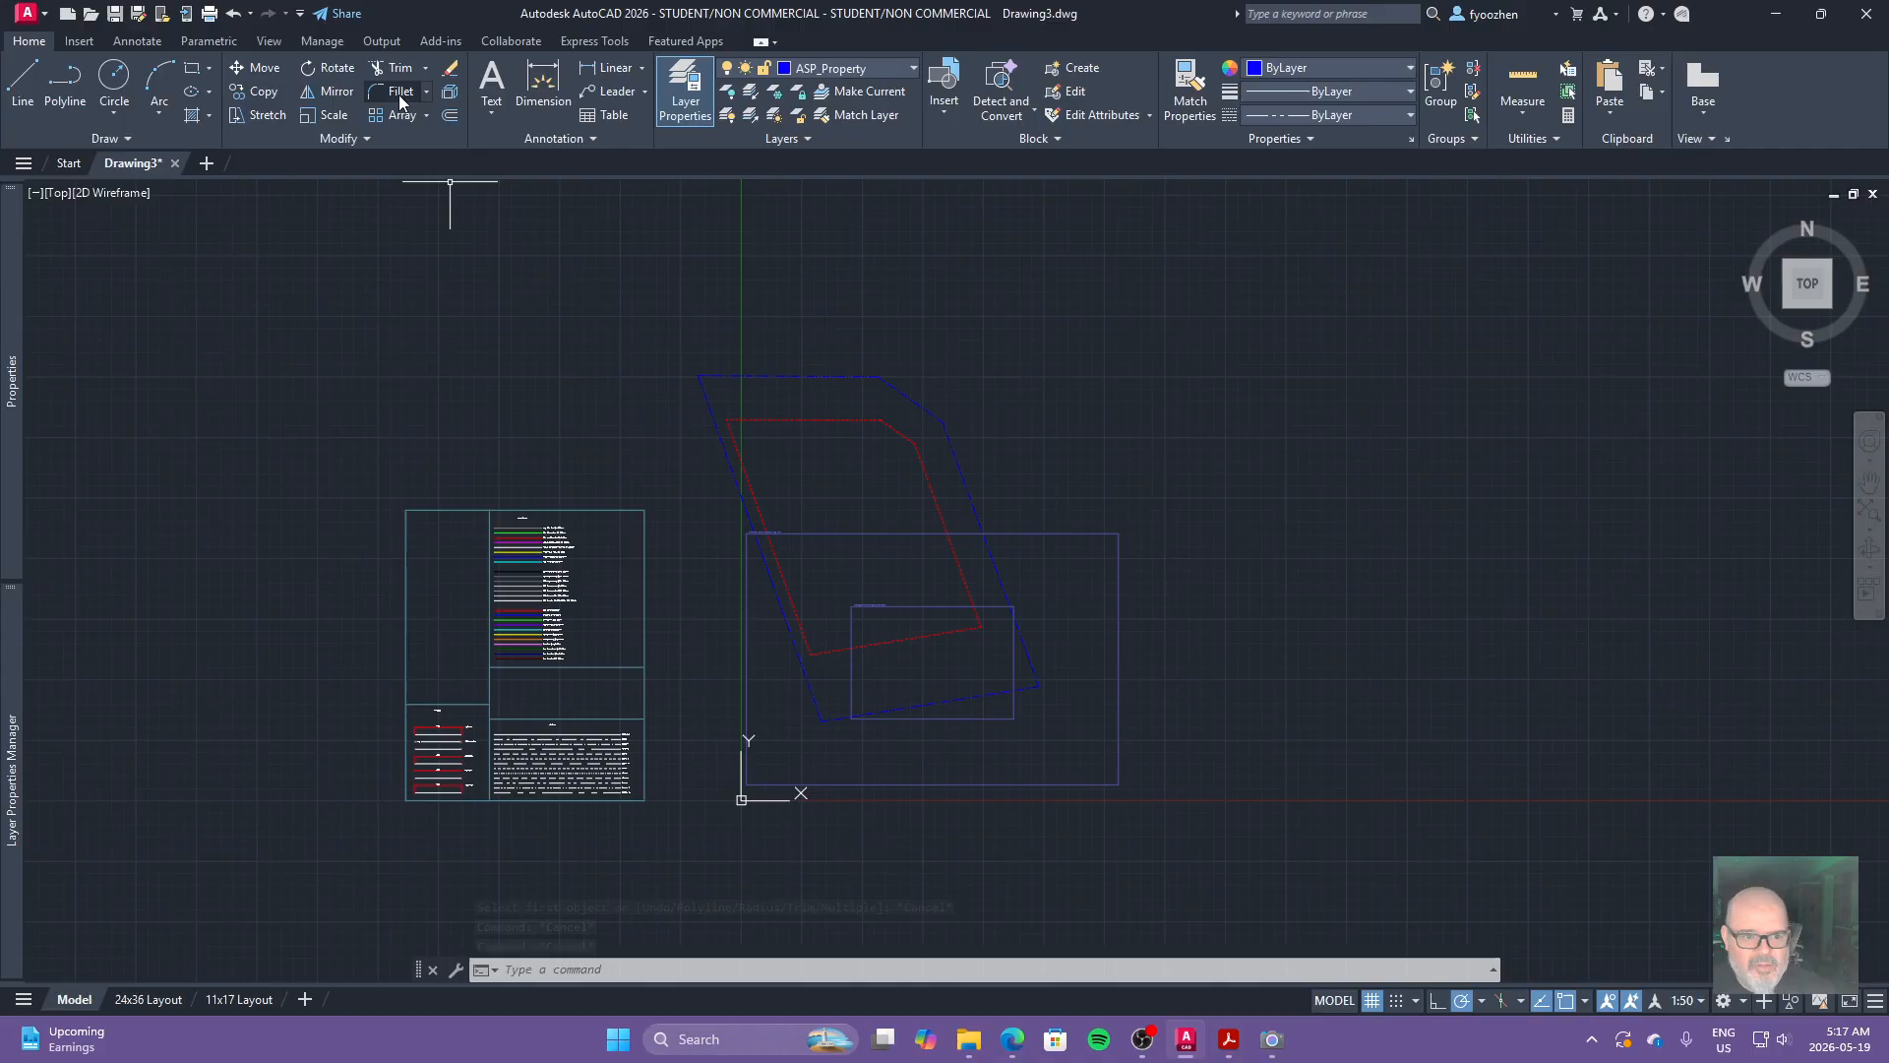
scroll(870, 404, "up", 8)
scroll(957, 622, "up", 4)
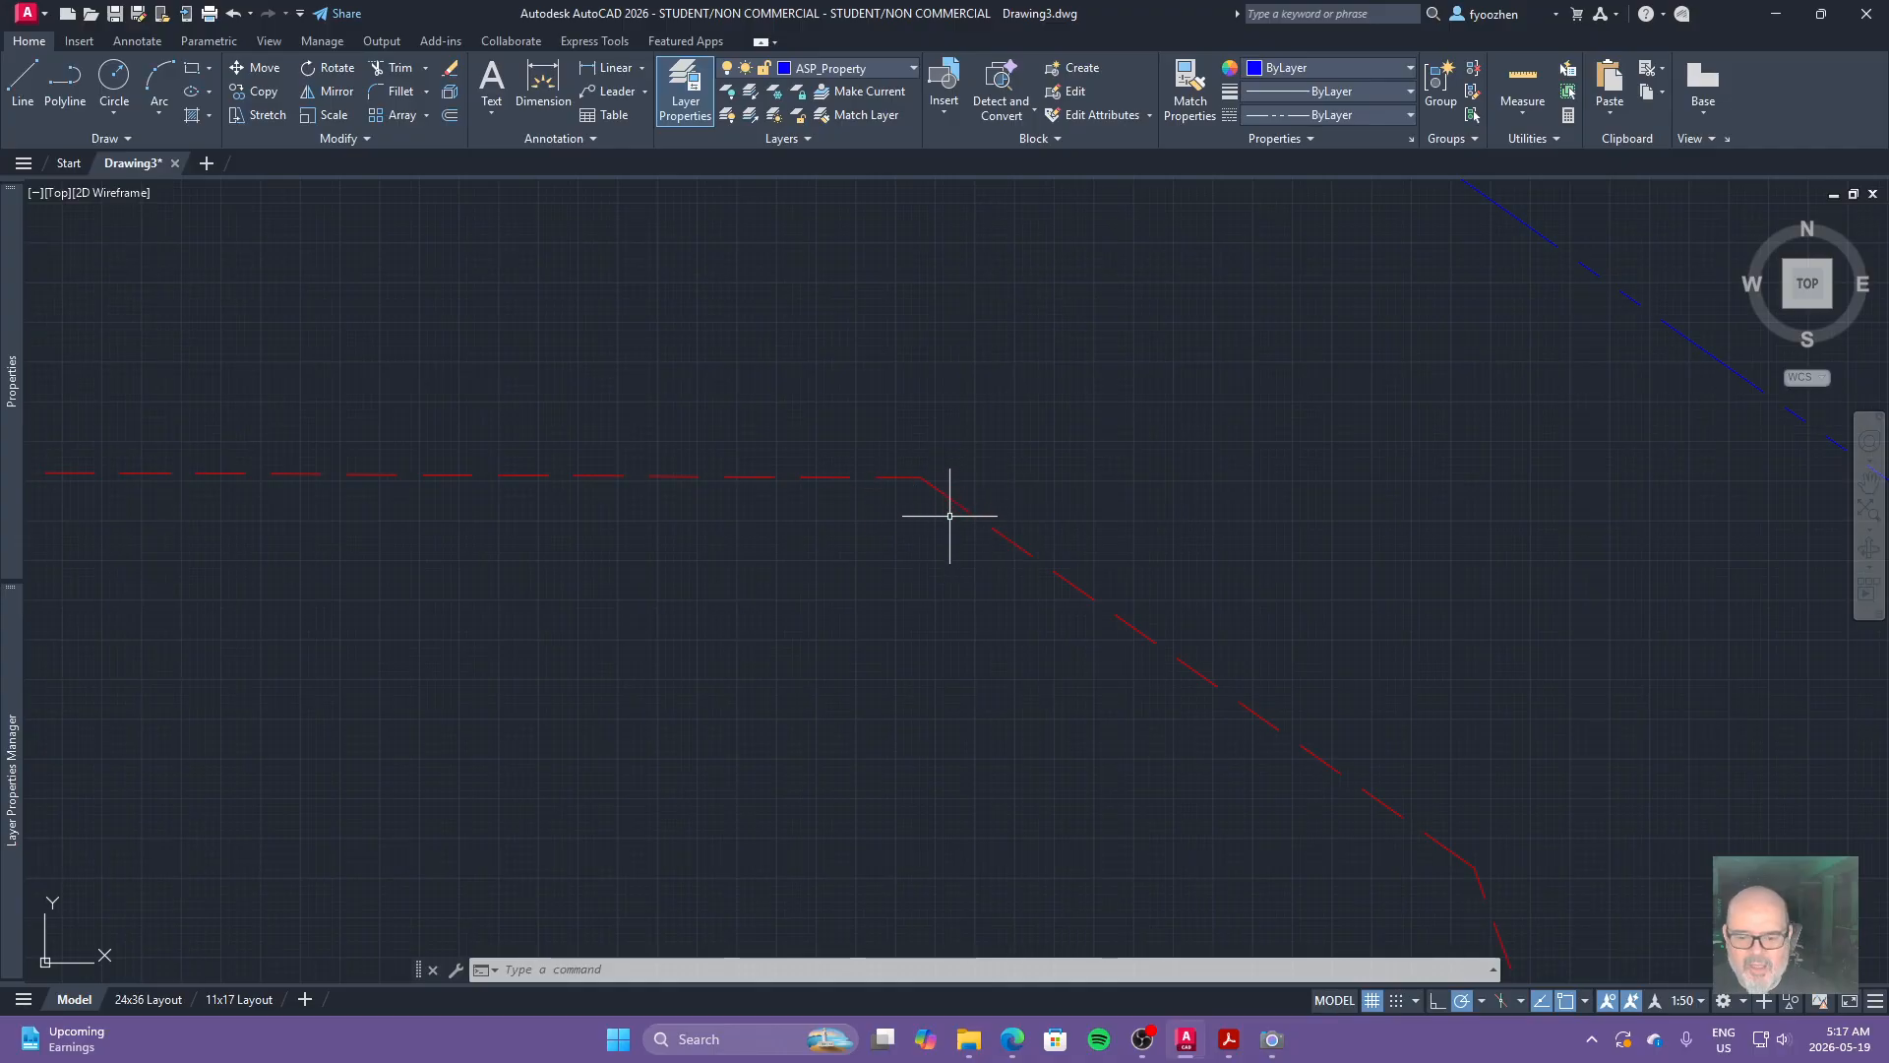
left_click(426, 91)
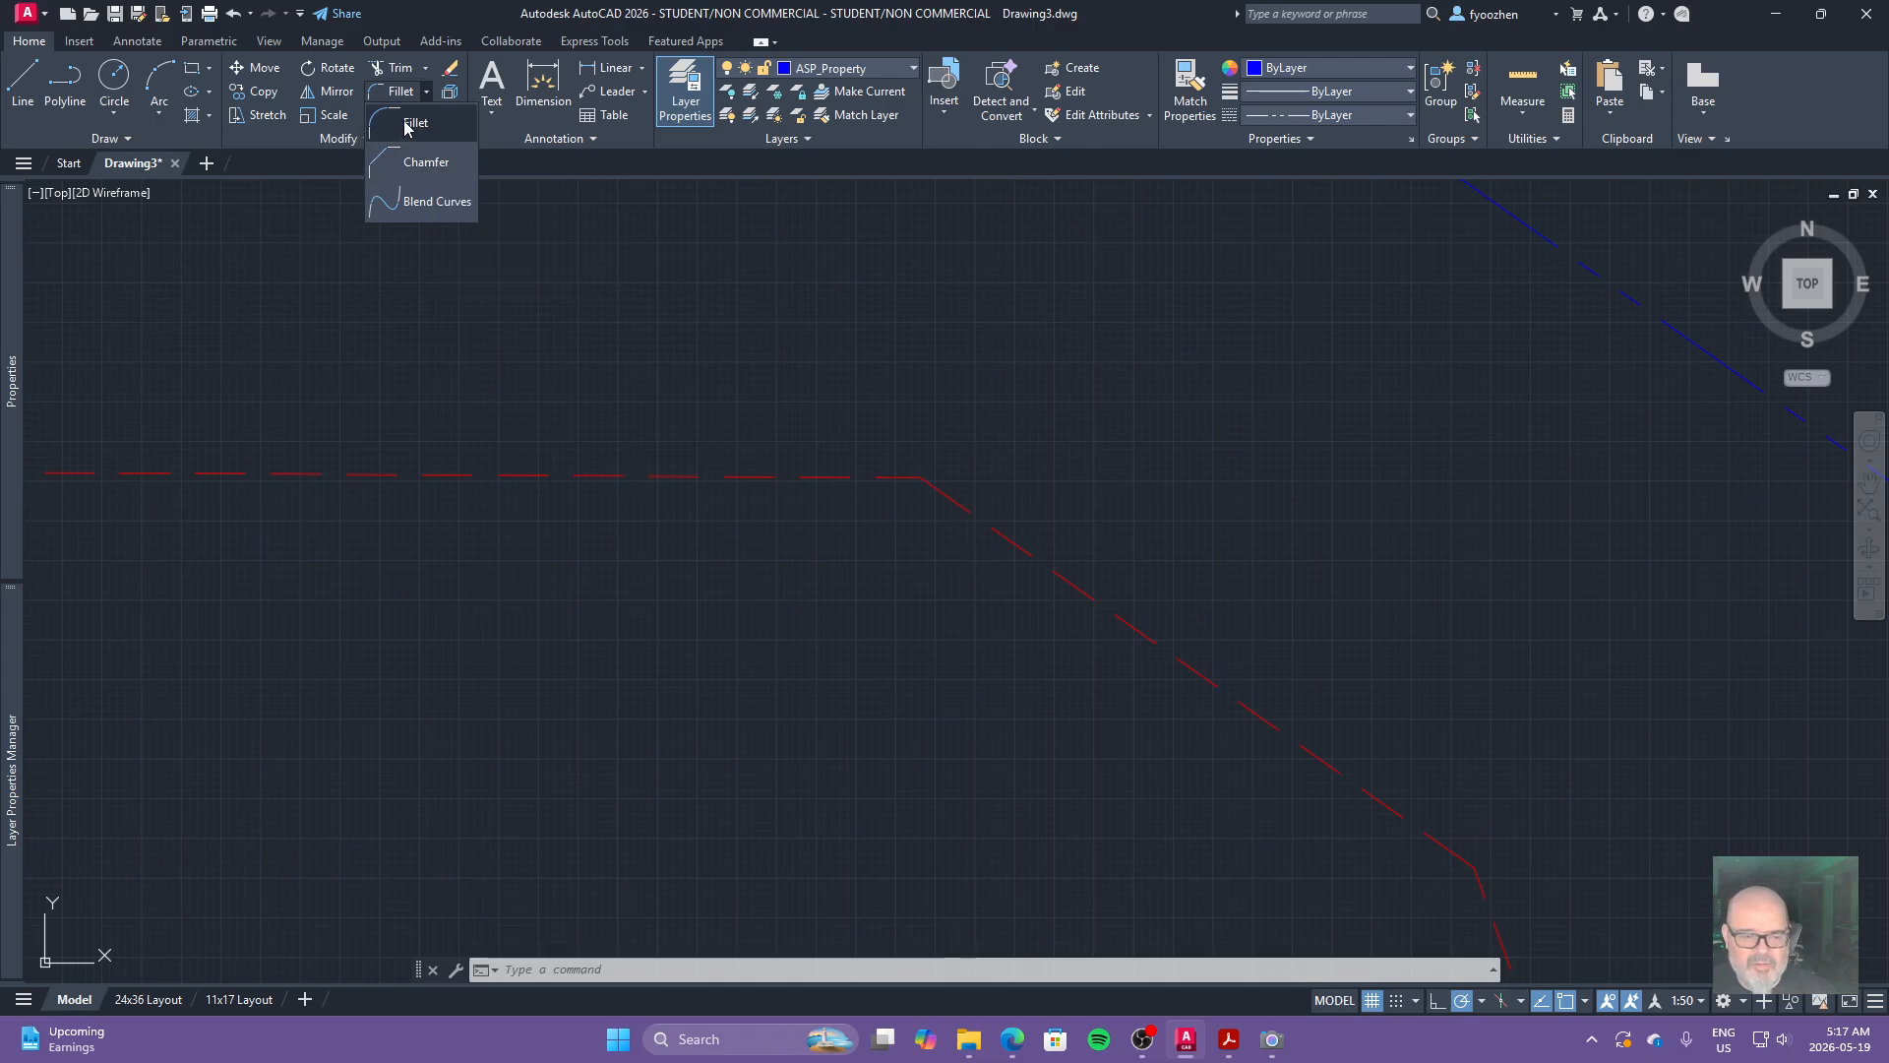
left_click(408, 126)
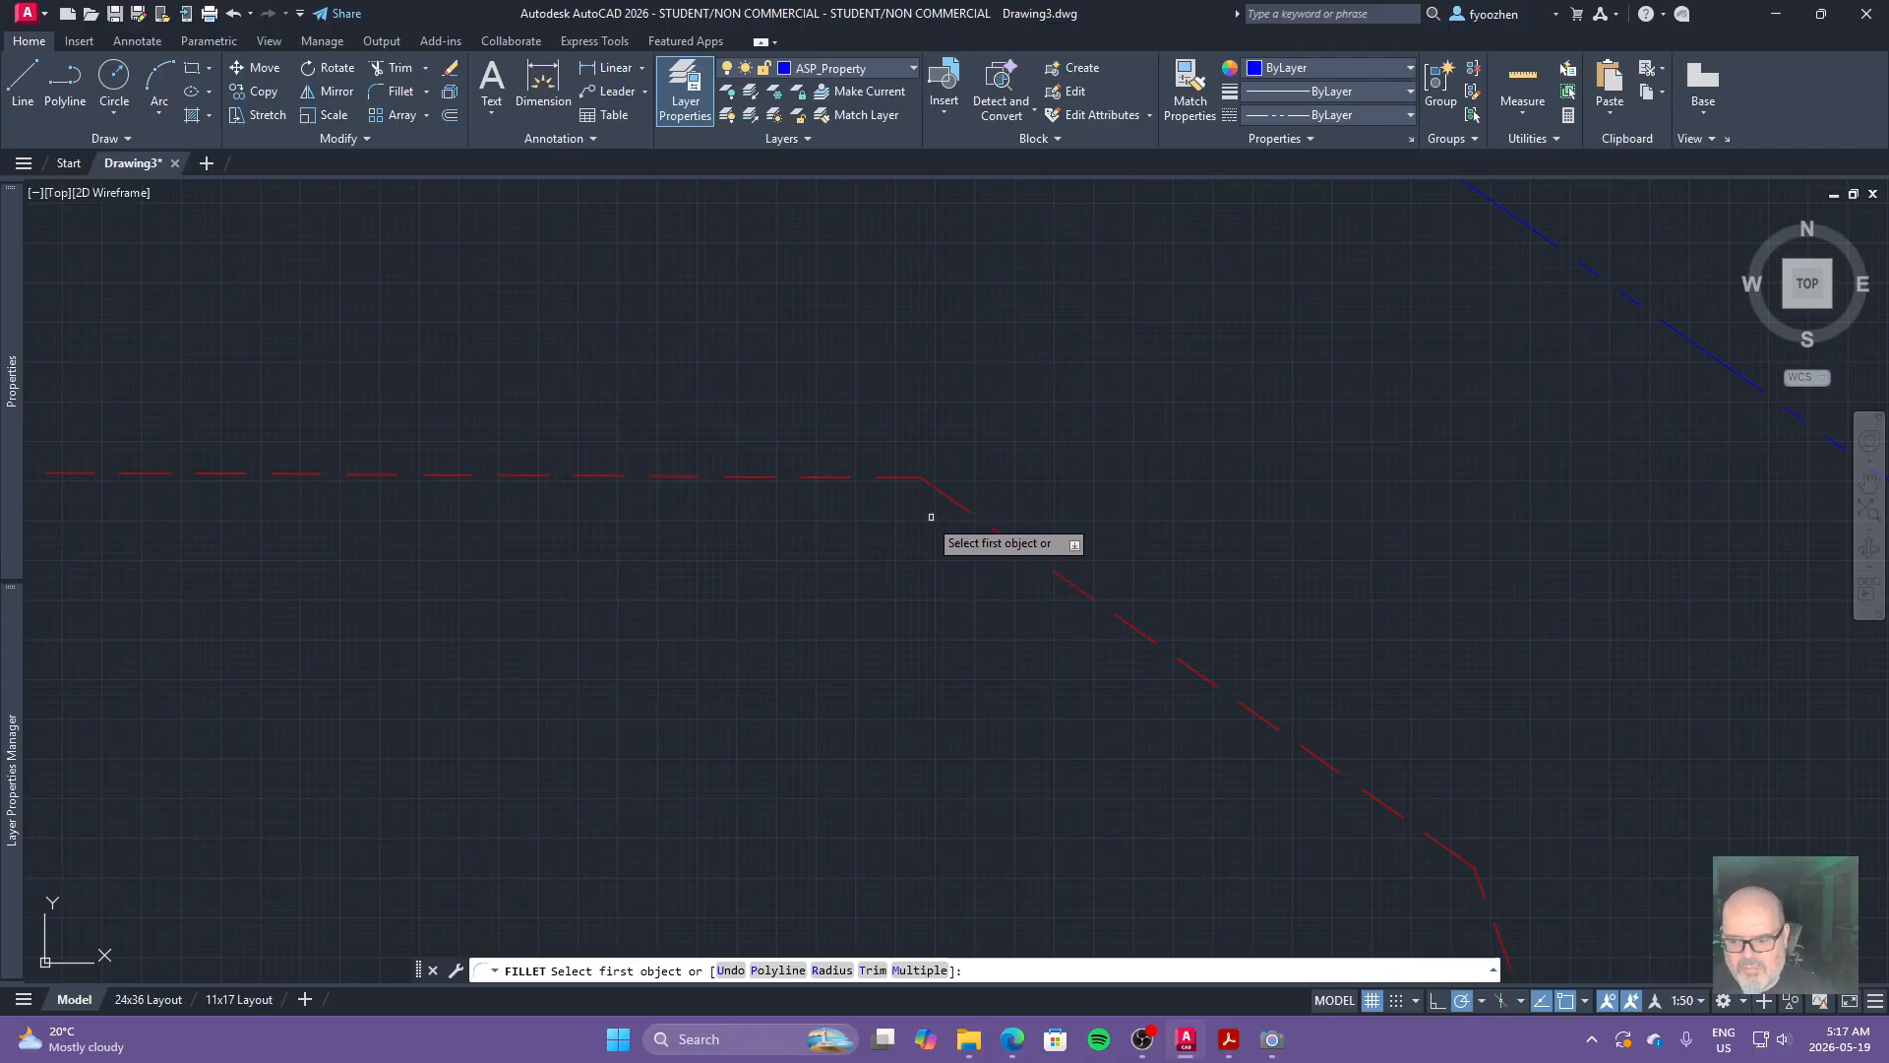
scroll(934, 602, "down", 5)
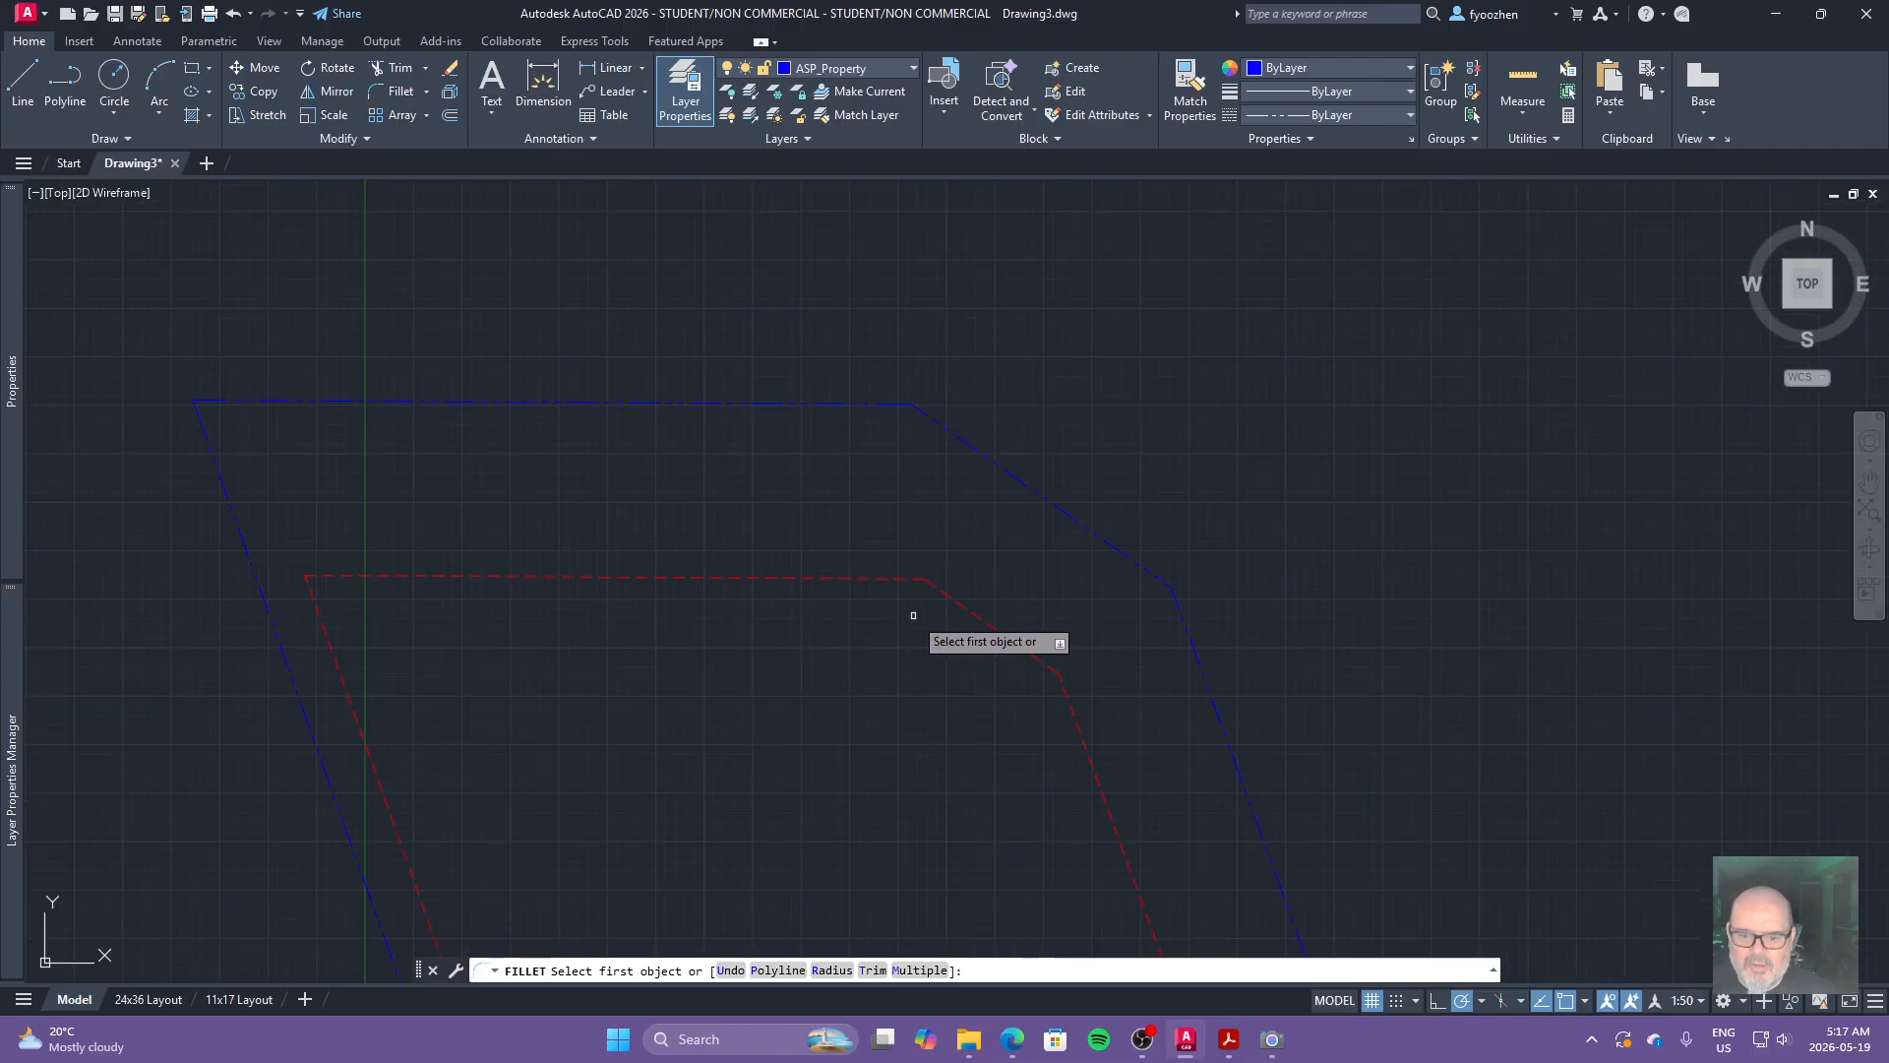
key("Escape")
Fillet the diagonal northeast setback line and the east setback line again with radius 0.
type("F")
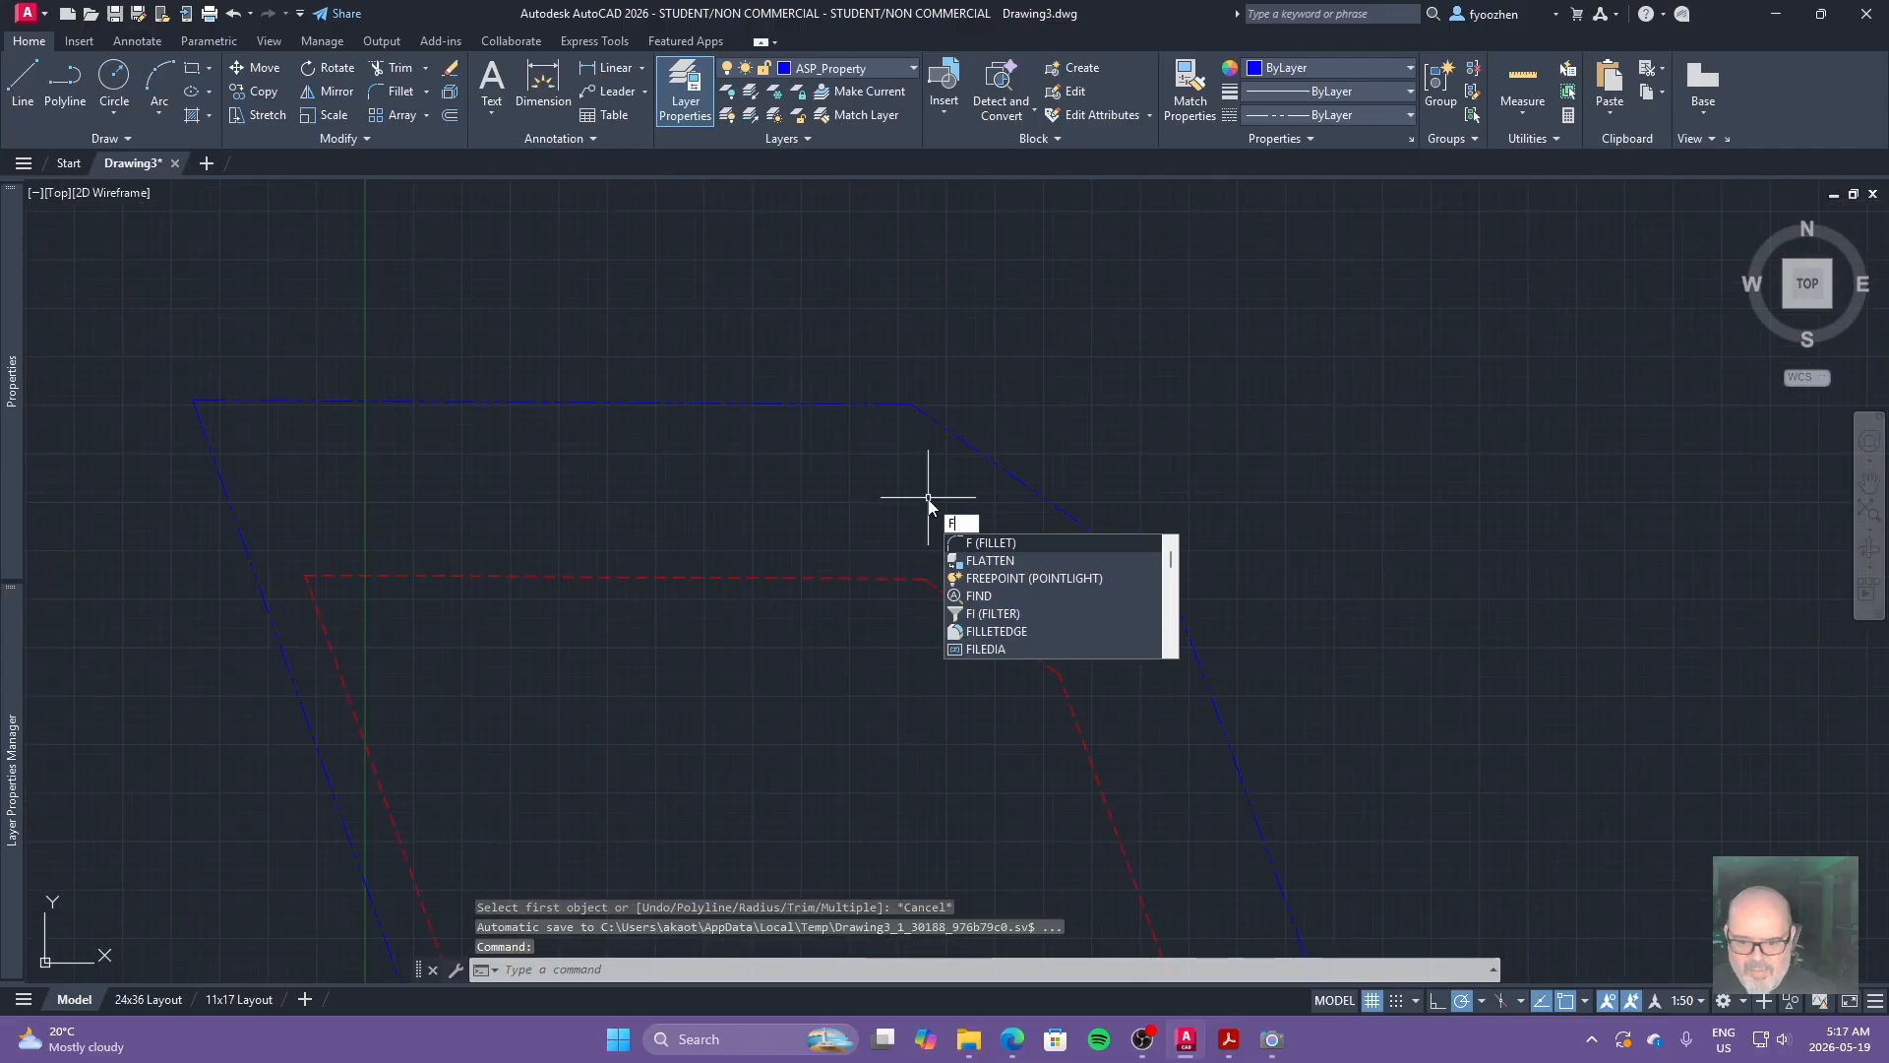
key("Return")
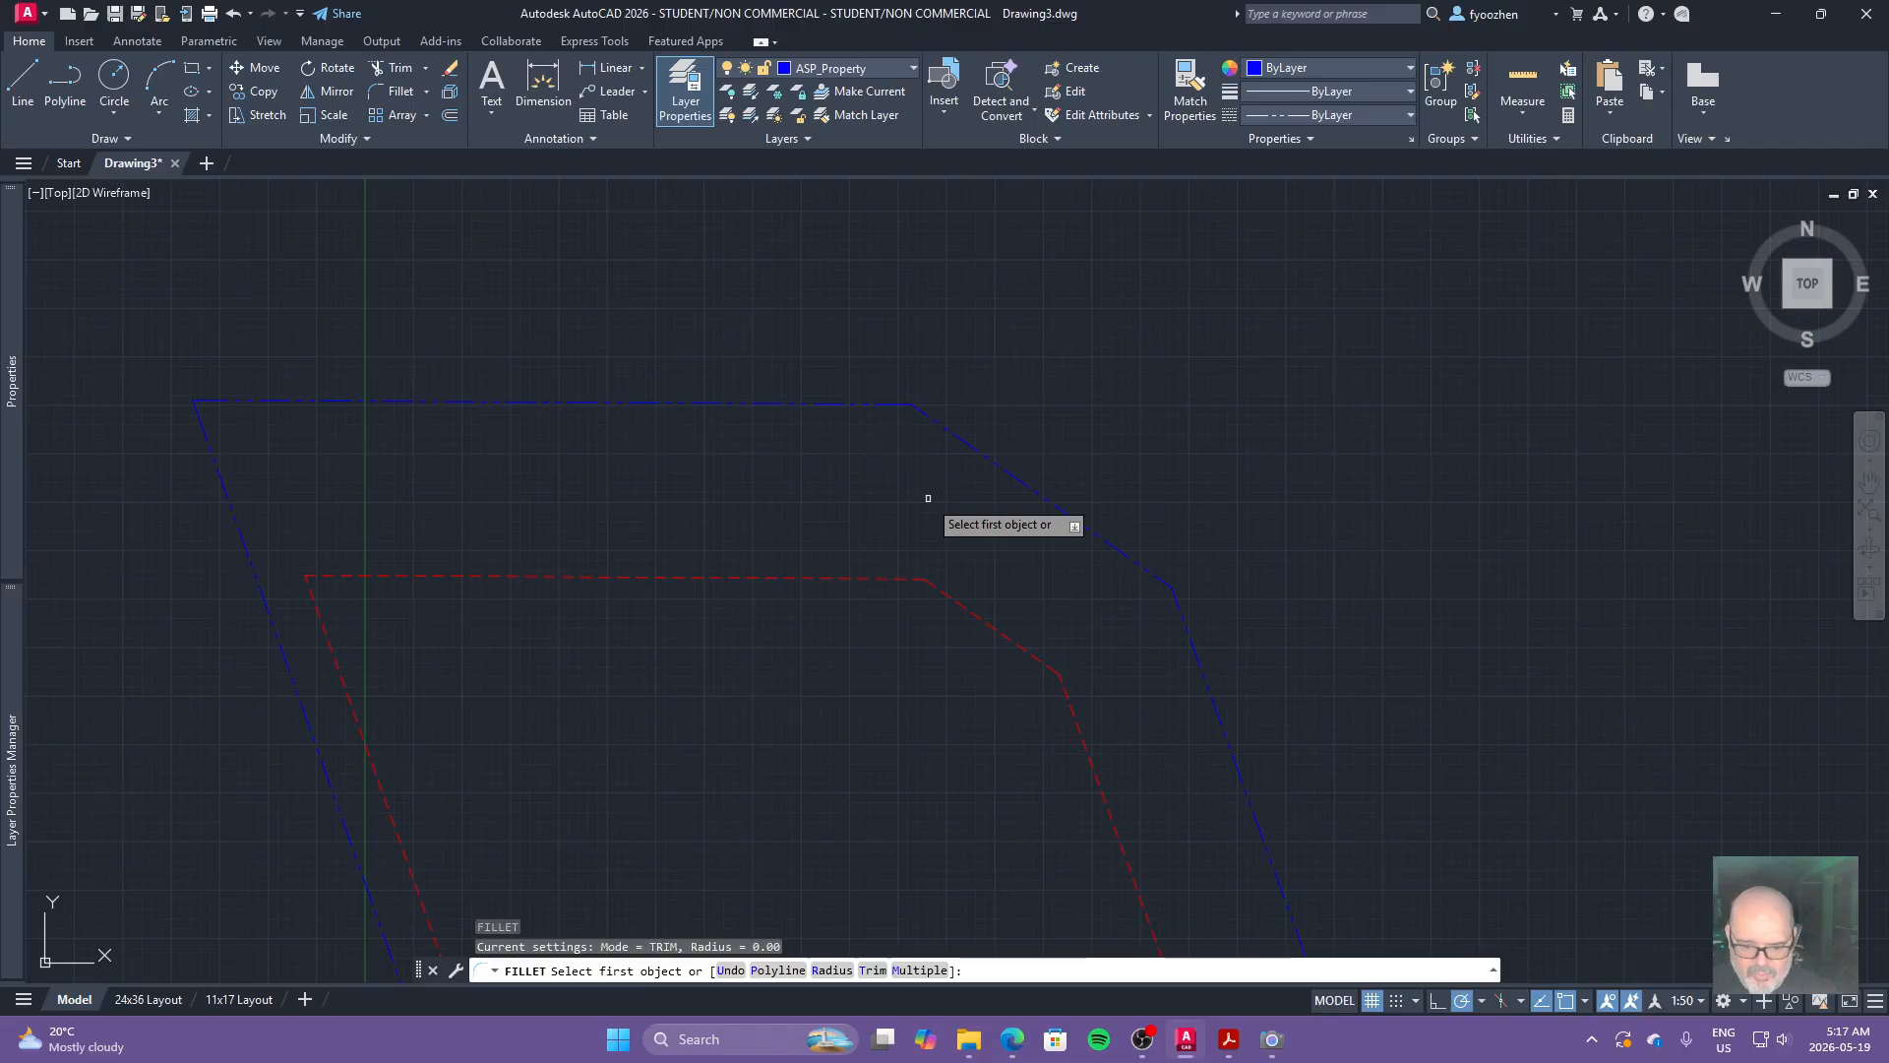
left_click(832, 971)
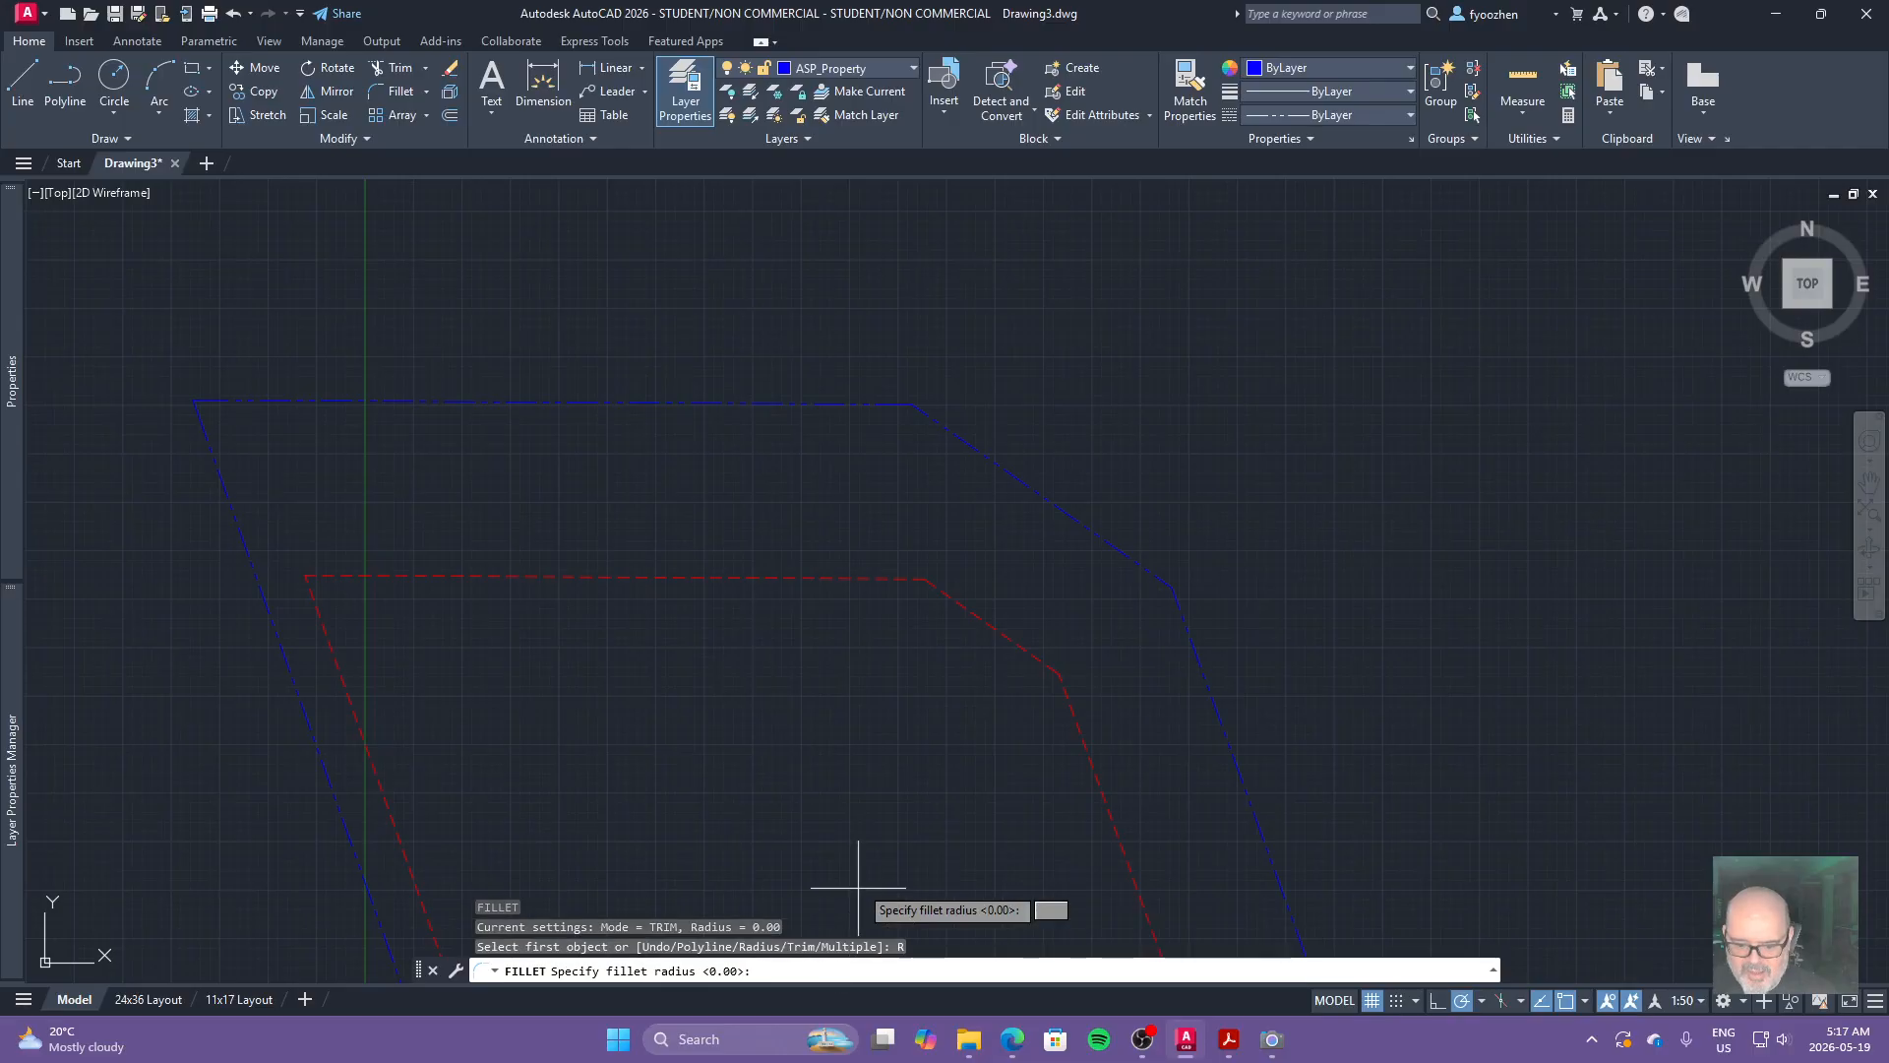
key("Return")
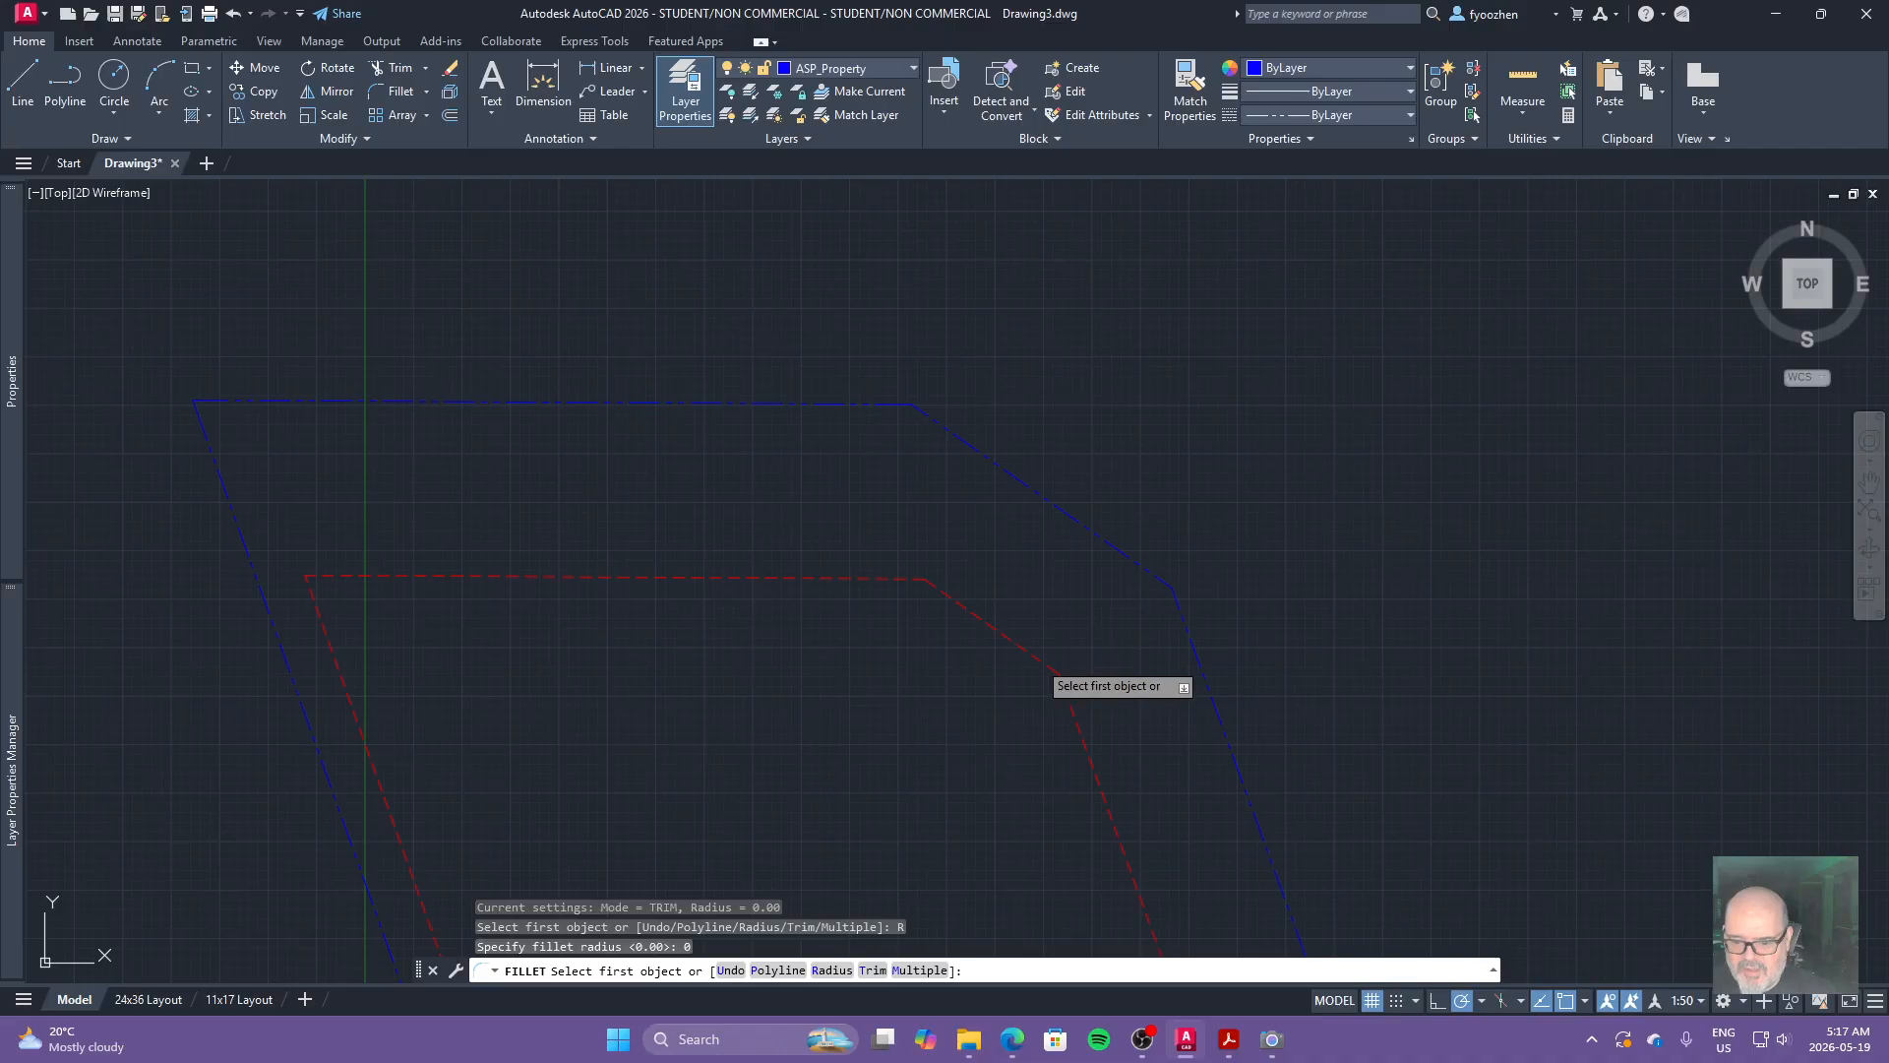
left_click(1041, 665)
left_click(1069, 708)
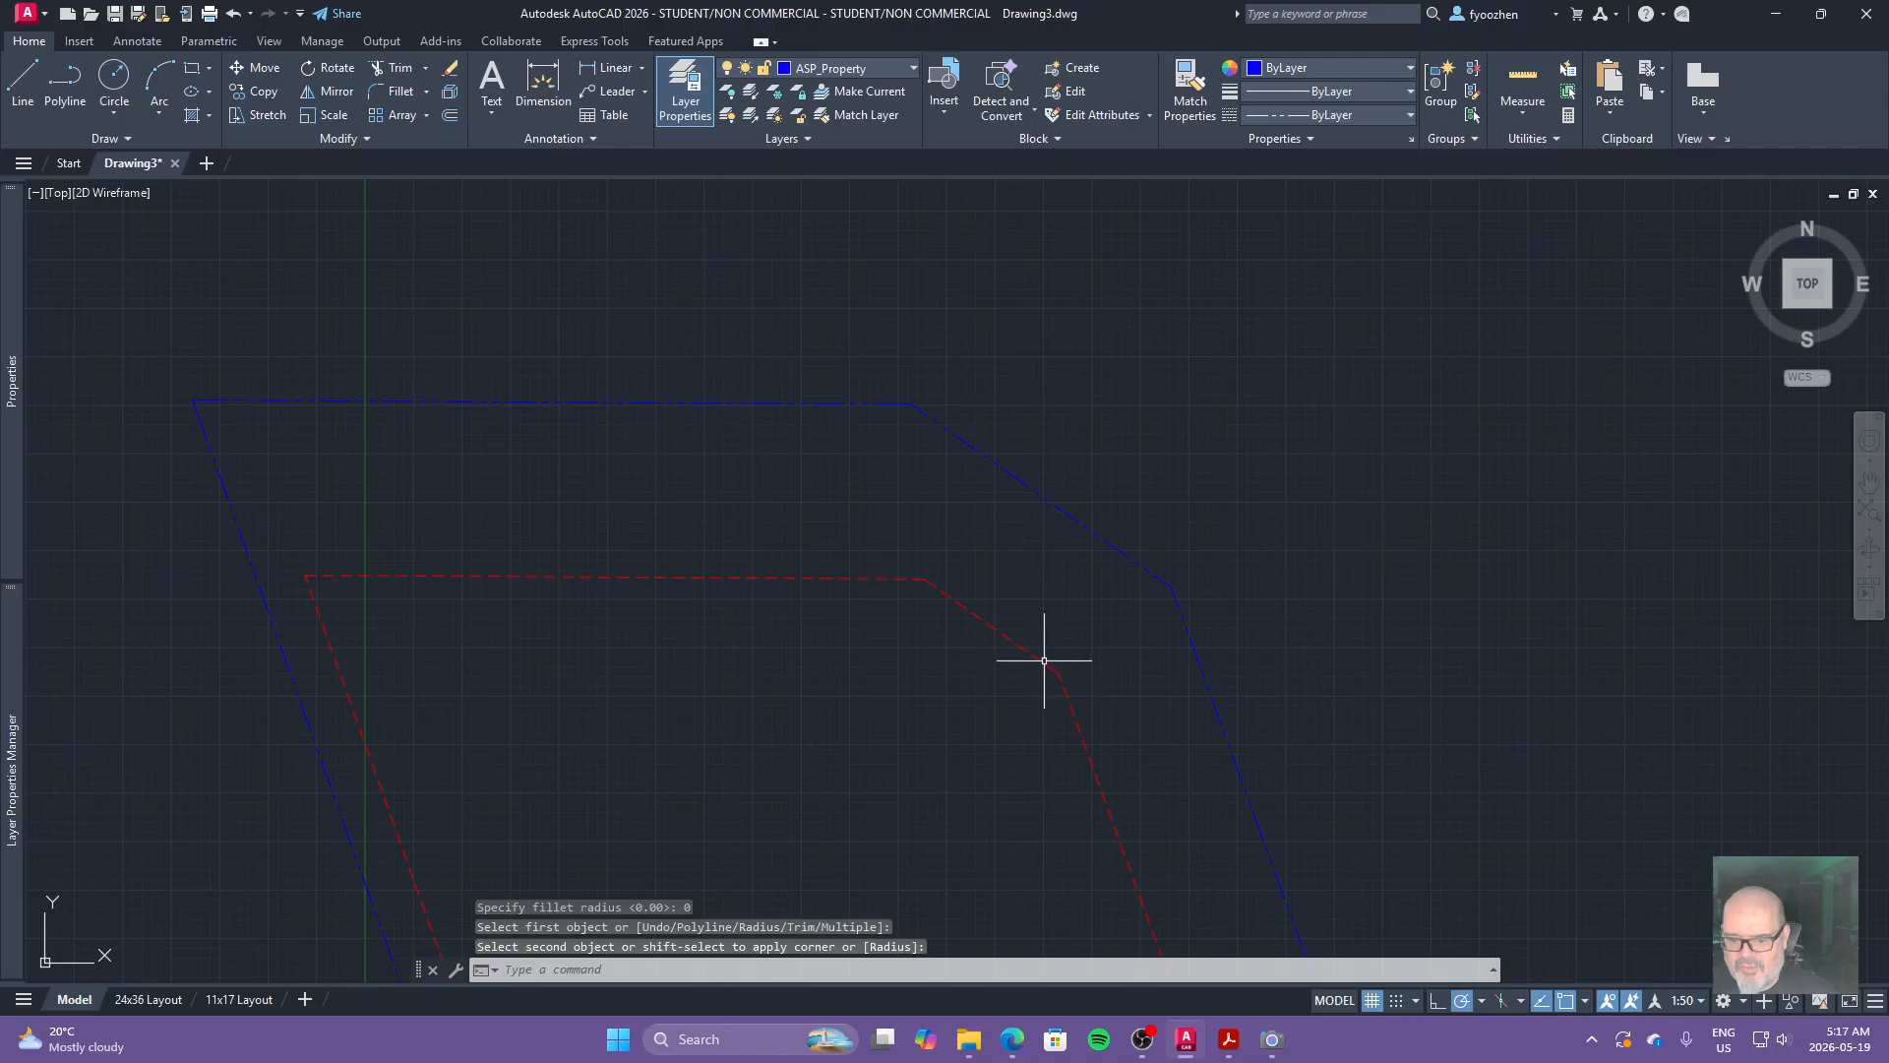
scroll(1060, 890, "down", 5)
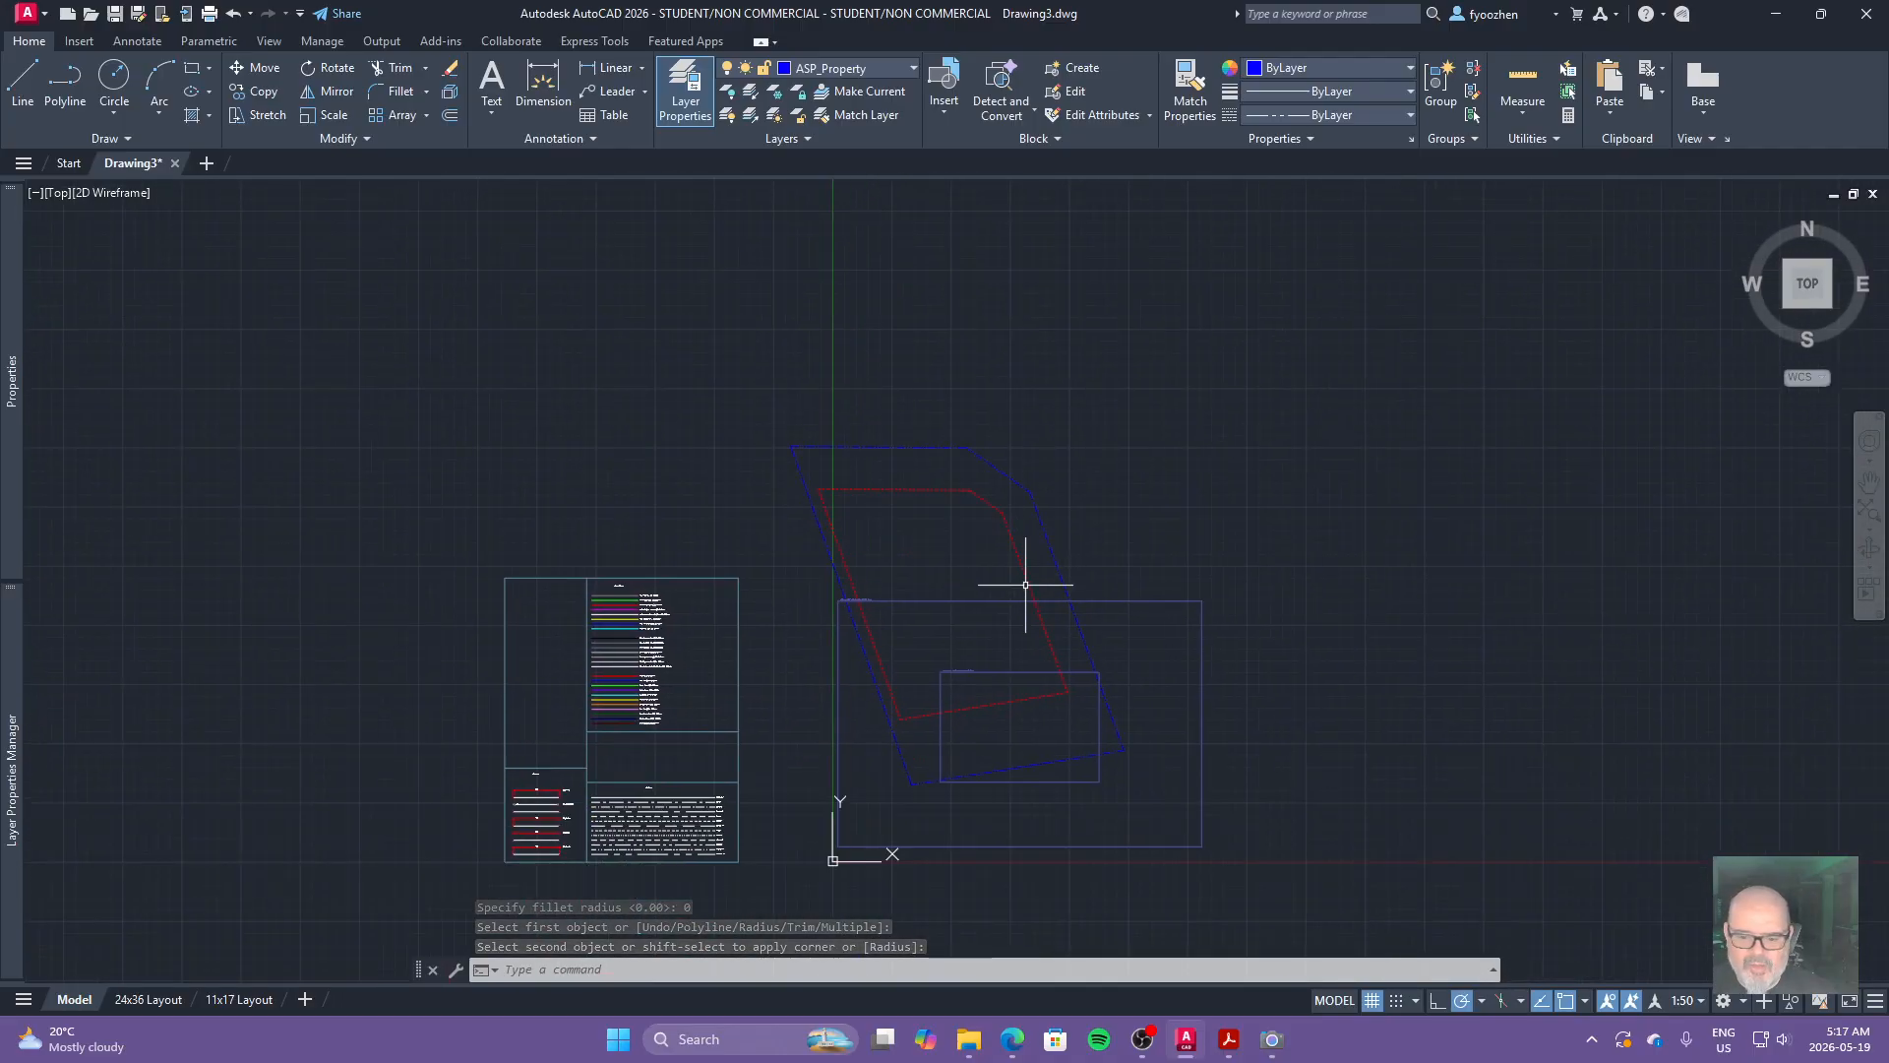
scroll(1029, 764, "up", 2)
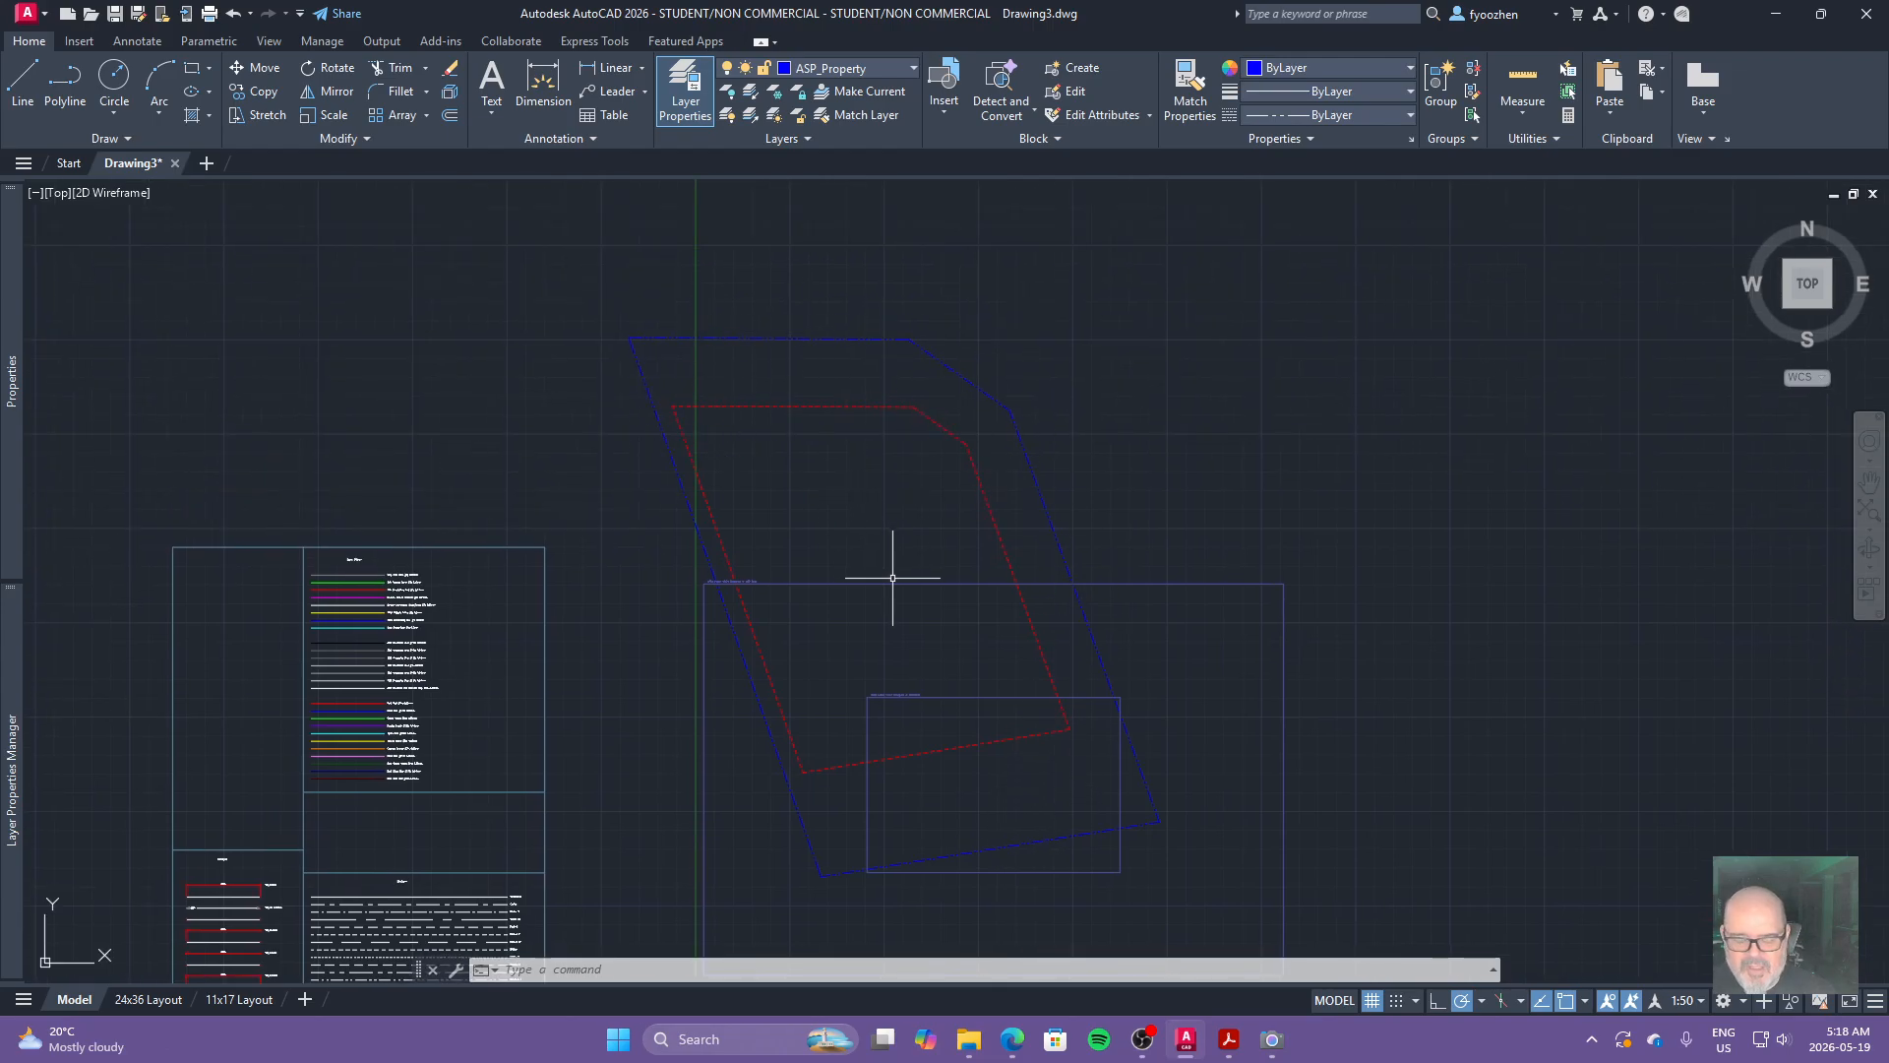
scroll(960, 635, "down", 2)
middle_click_drag(966, 641, 956, 640)
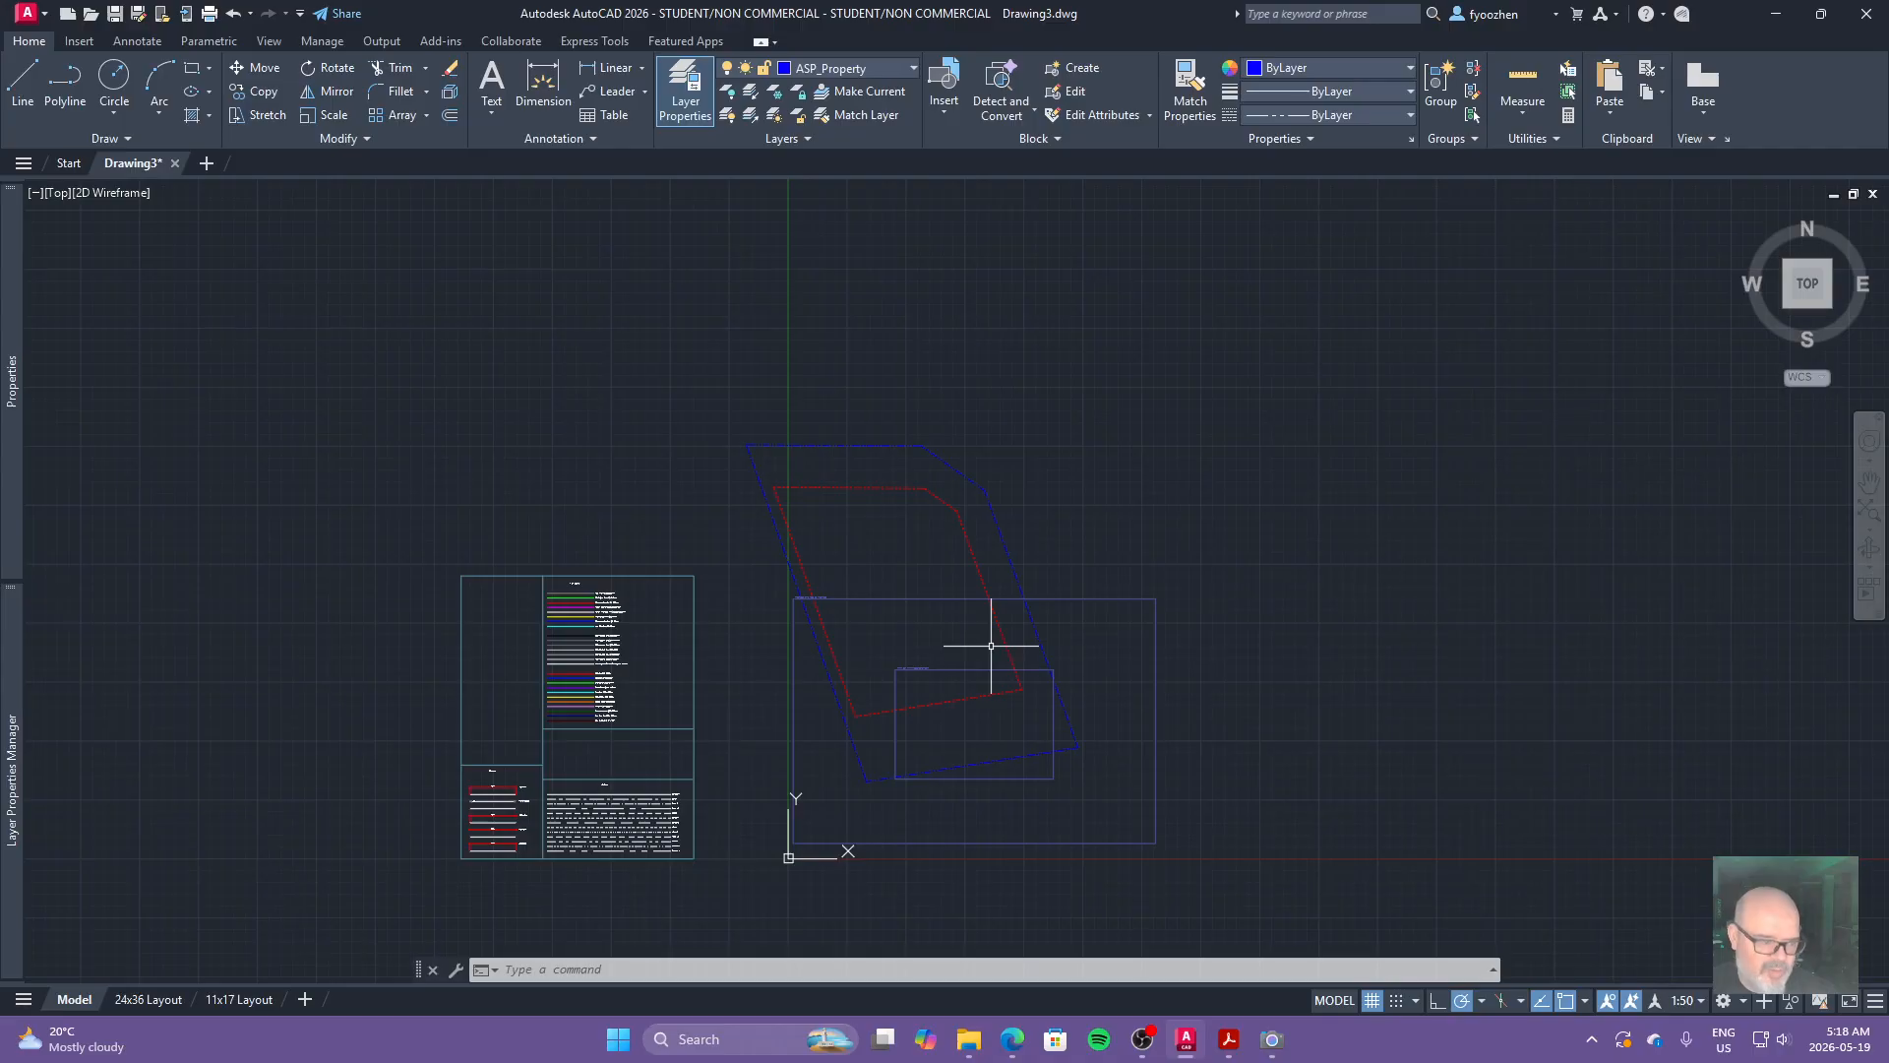